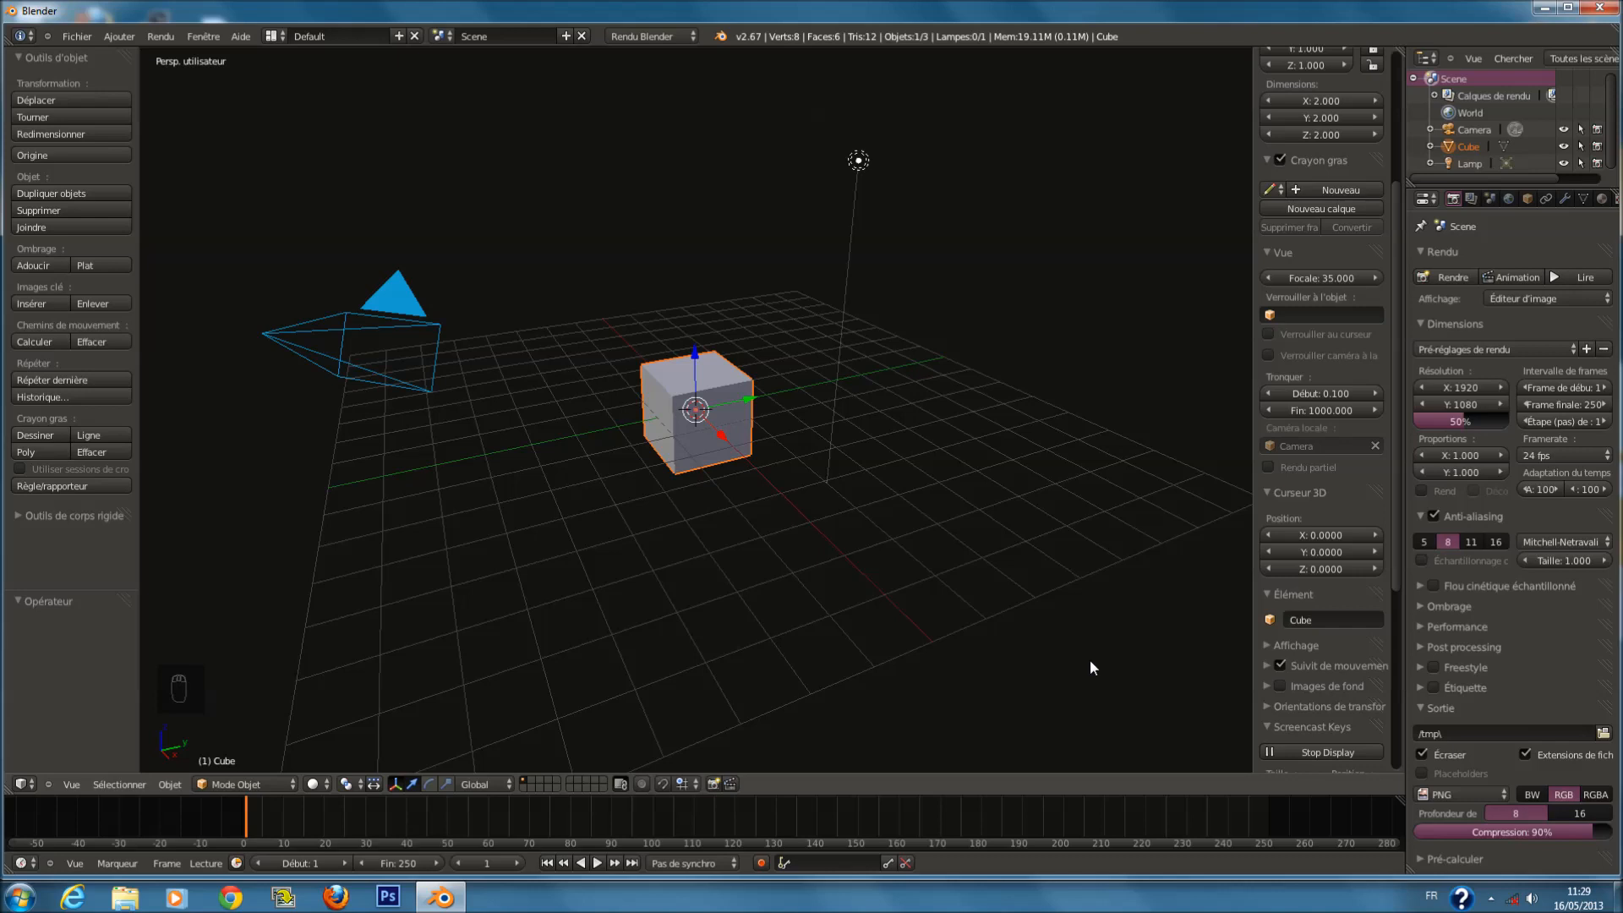
# Hide the 3D view's properties sidebar and look at the cube through the scene camera.
pyautogui.press('n')
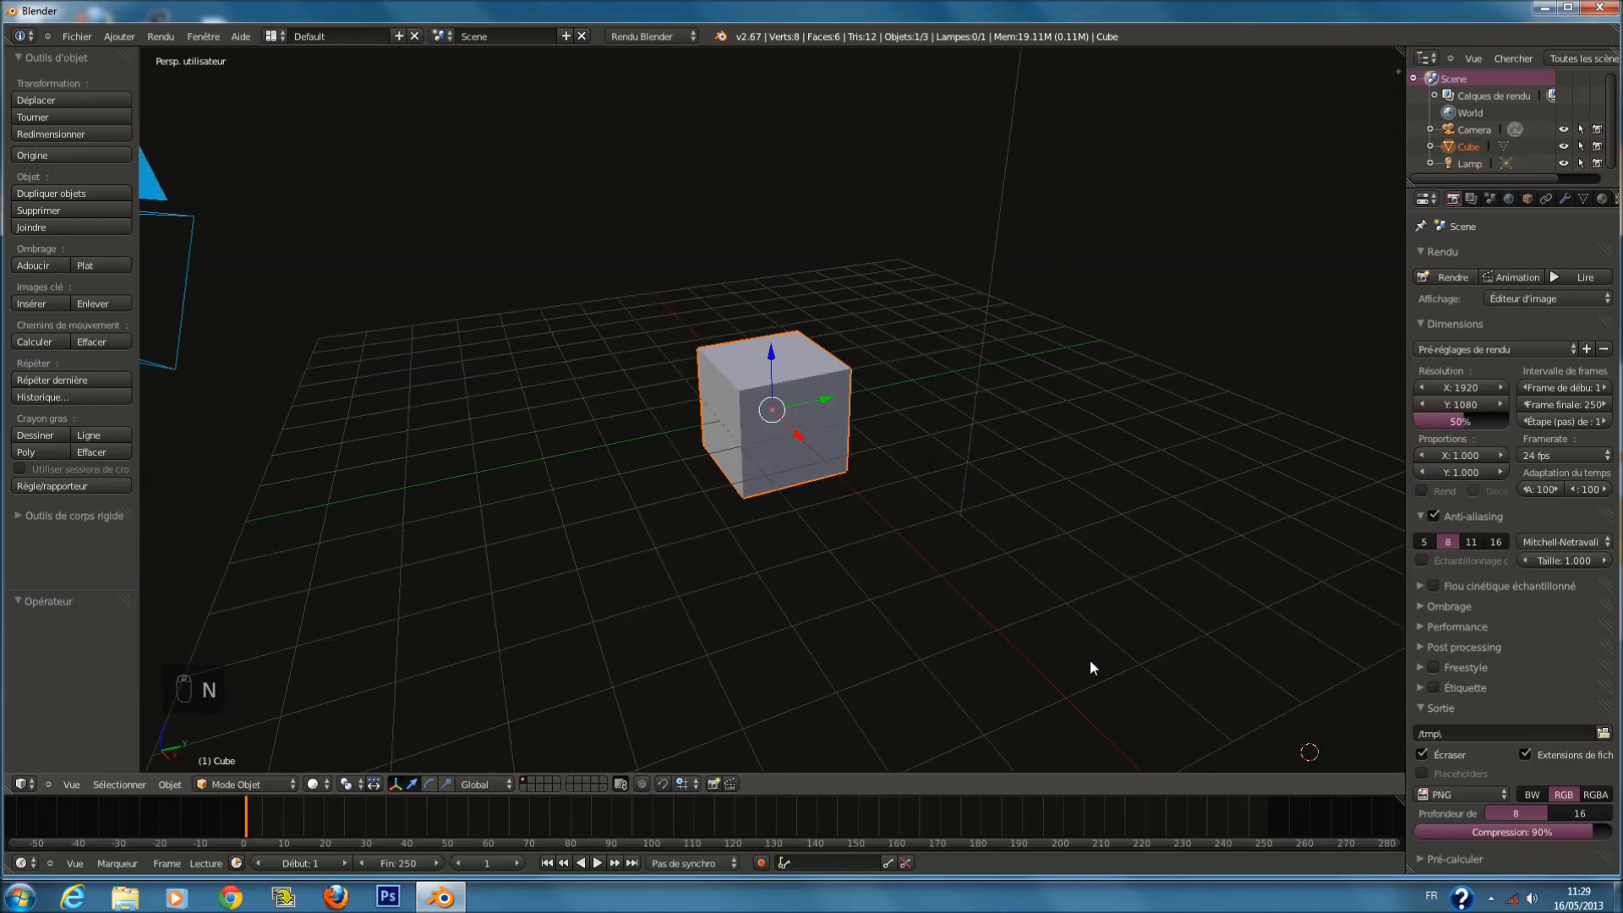
pyautogui.press('KP_0')
pyautogui.scroll(1, 1090, 467)
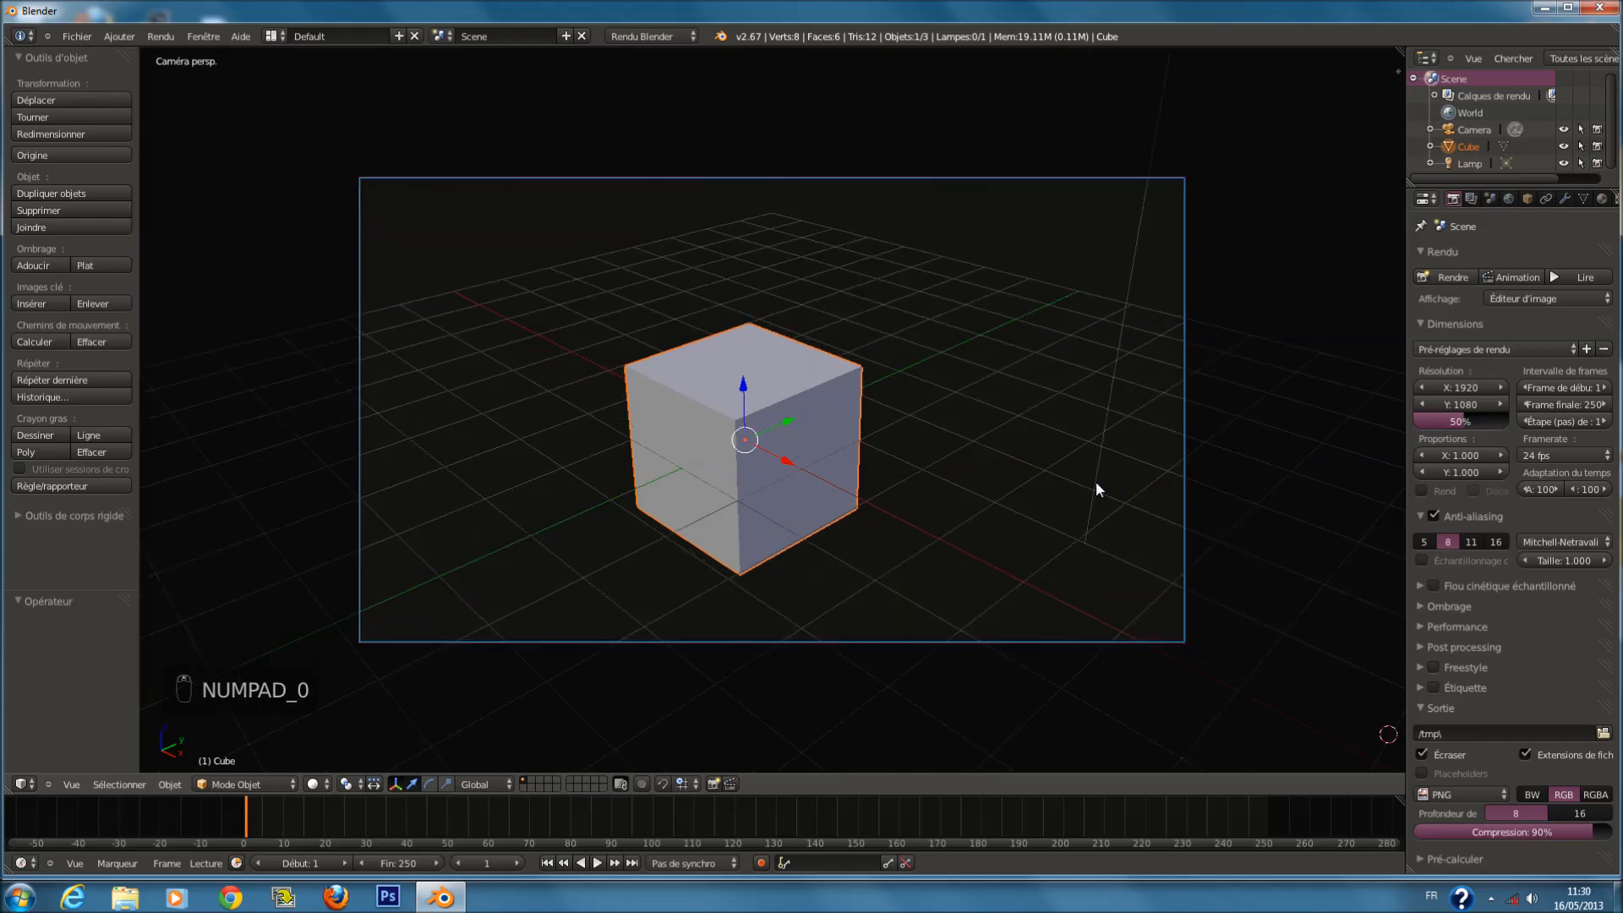
# Enable the Vecteur, Normale, UV, Brouillard, Indice d'objet, Indice de matériau and Couleur passes for RenderLayer.
pyautogui.click(1472, 200)
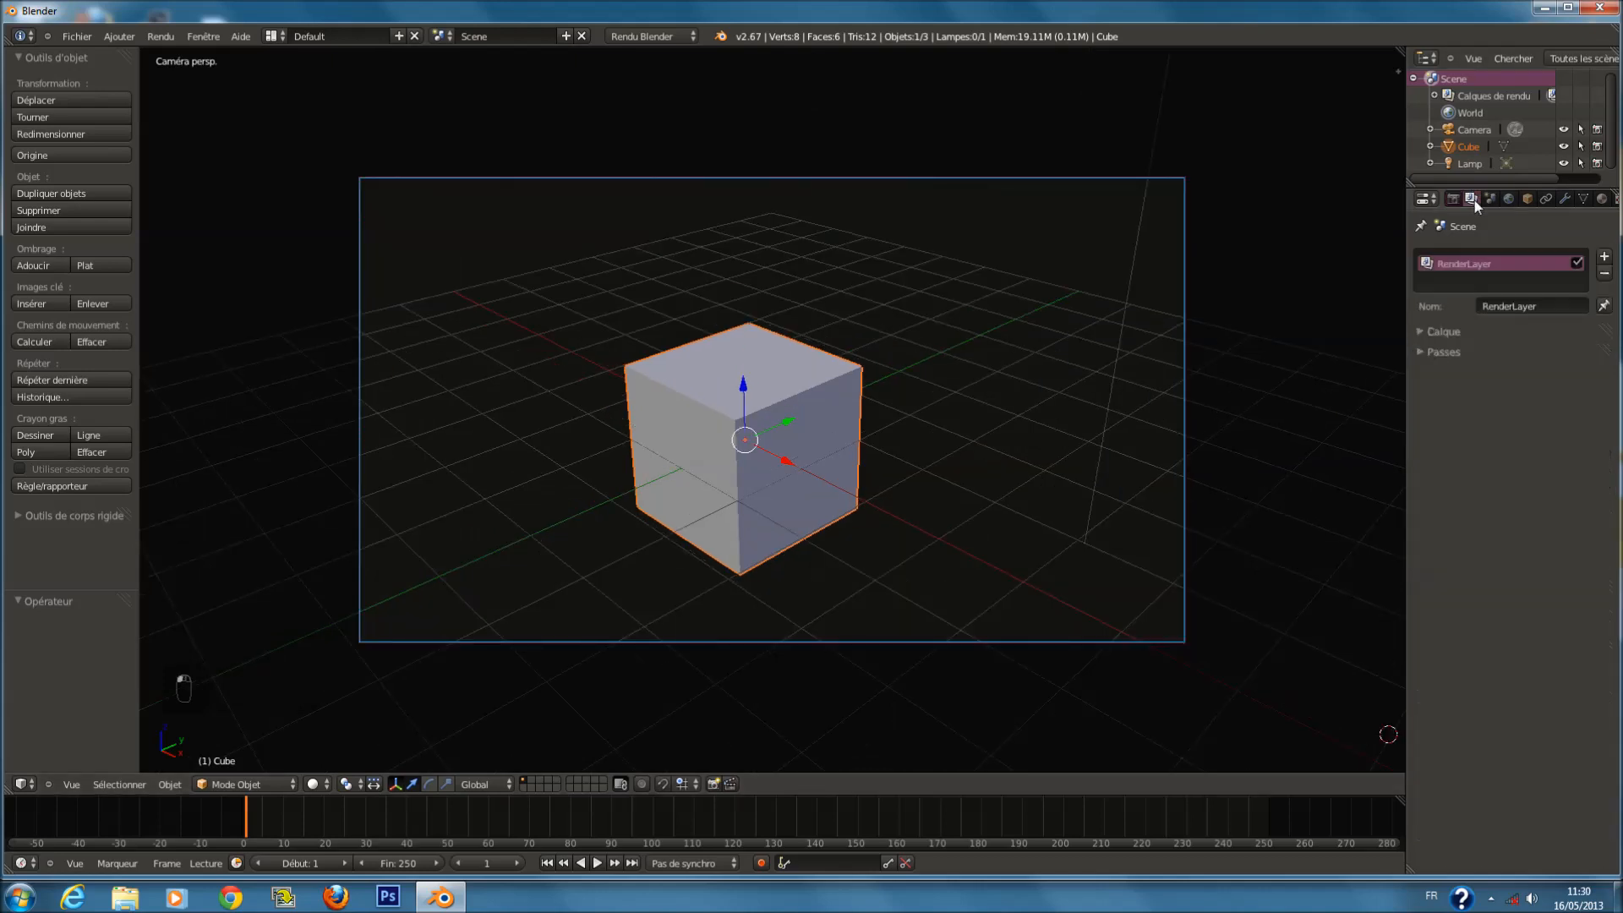
pyautogui.click(1474, 332)
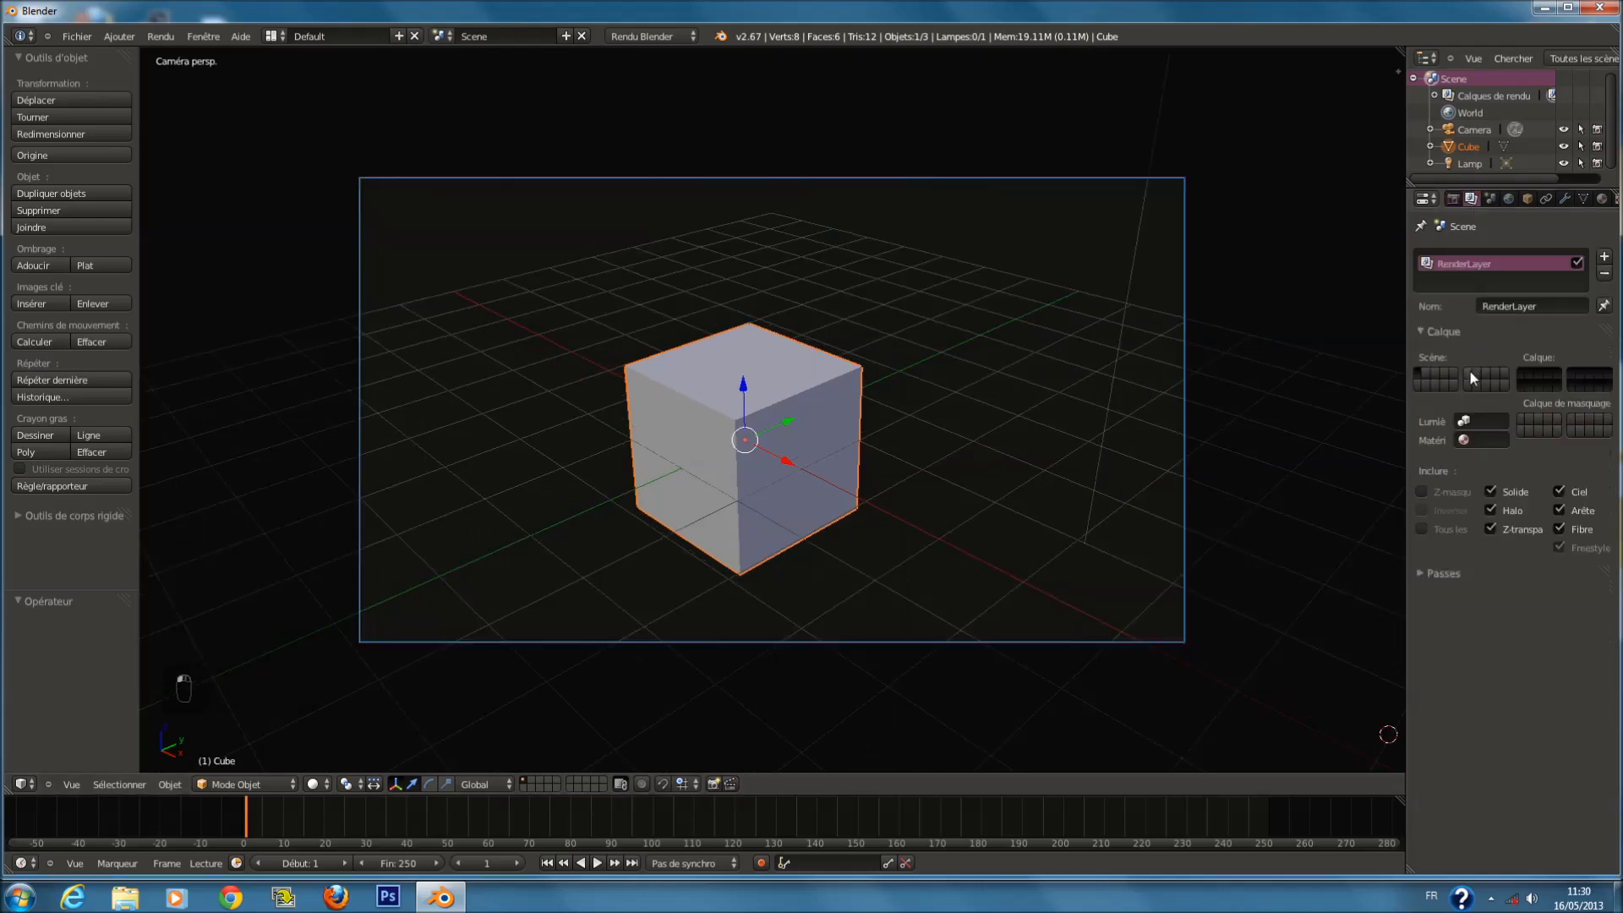
pyautogui.click(1462, 572)
pyautogui.click(1422, 635)
pyautogui.click(1422, 655)
pyautogui.click(1426, 693)
pyautogui.click(1425, 711)
pyautogui.click(1426, 730)
pyautogui.click(1425, 747)
# Enable the remaining RenderLayer passes, from Diffuse, Spéculaire and Ombre through Indirect, Réflexion and Réfraction.
pyautogui.click(1526, 748)
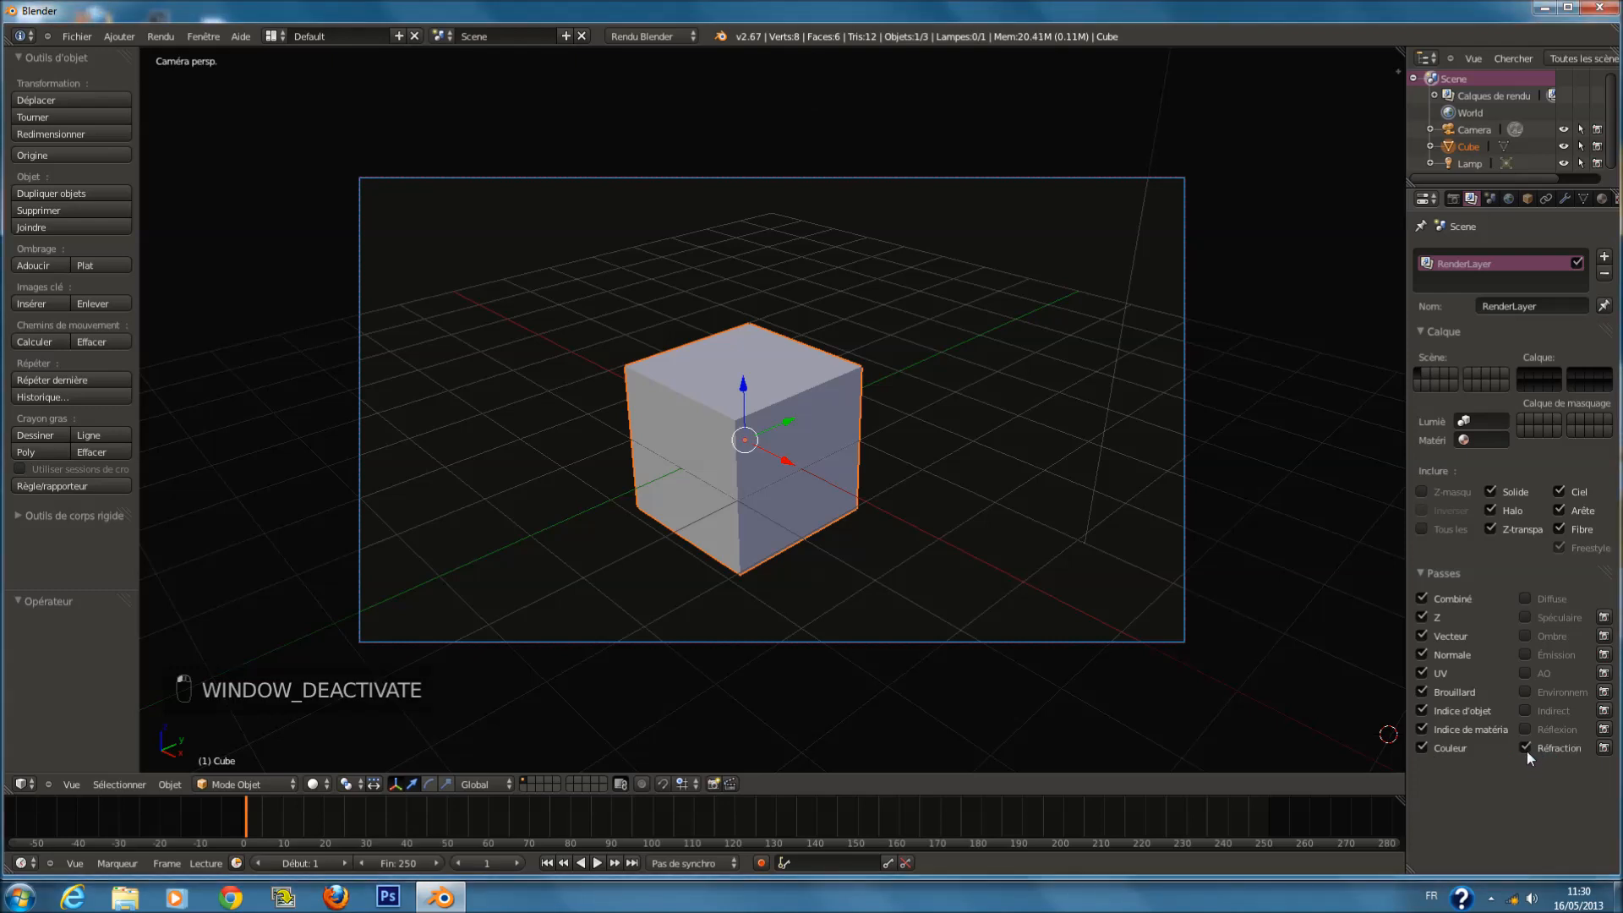
pyautogui.click(1526, 710)
pyautogui.click(1526, 692)
pyautogui.click(1527, 636)
pyautogui.click(1526, 617)
pyautogui.click(1527, 598)
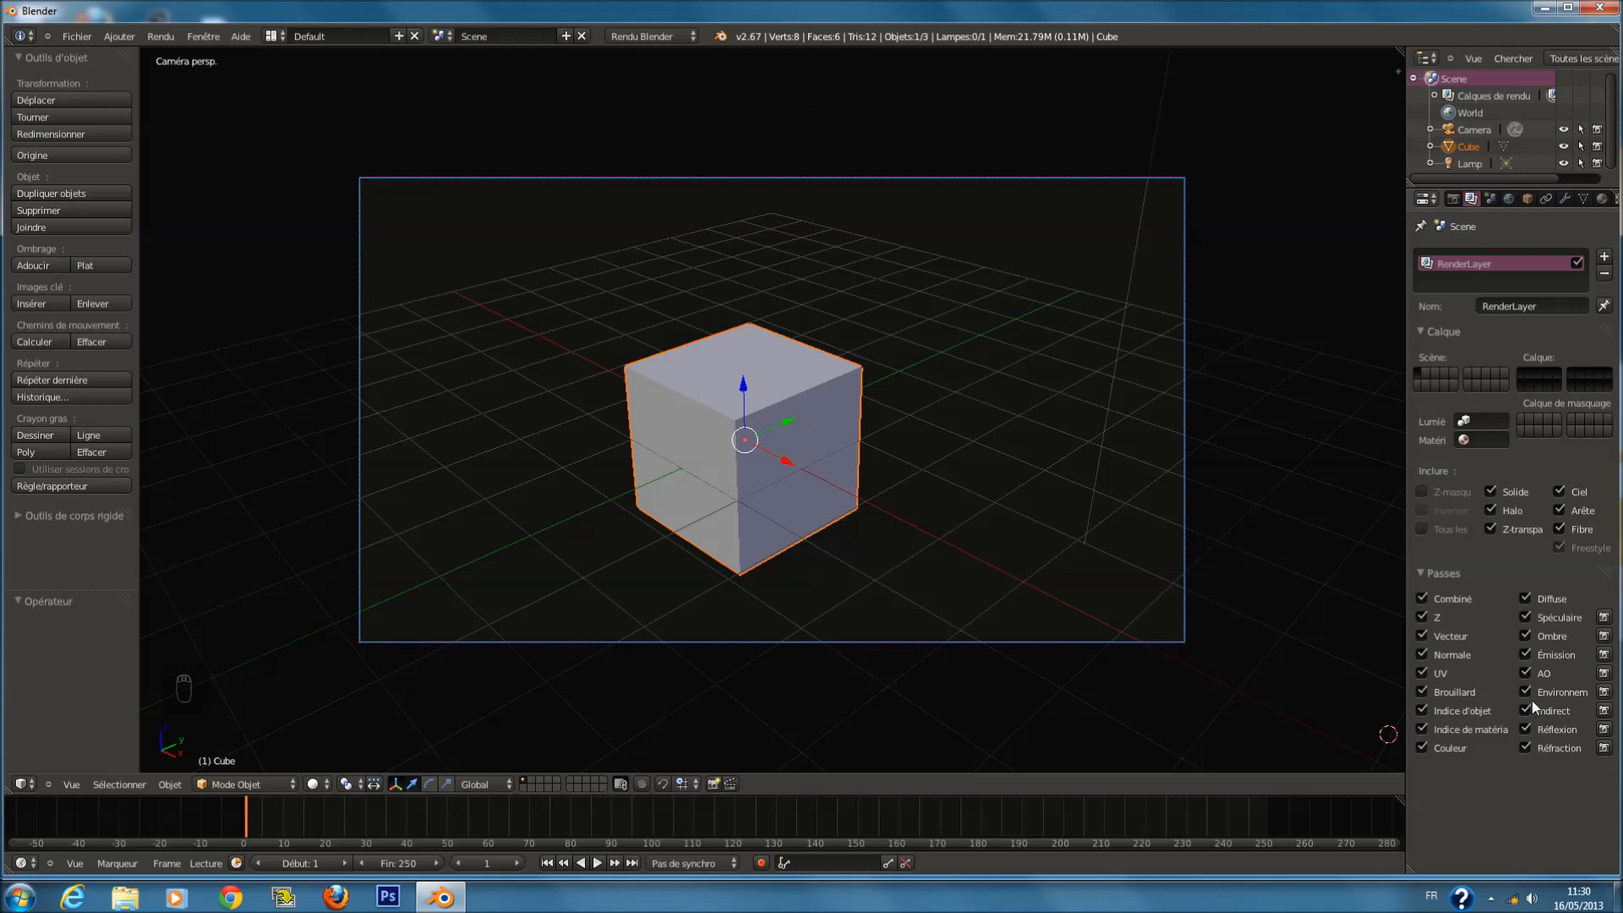
pyautogui.hotkey('shift', 'a')
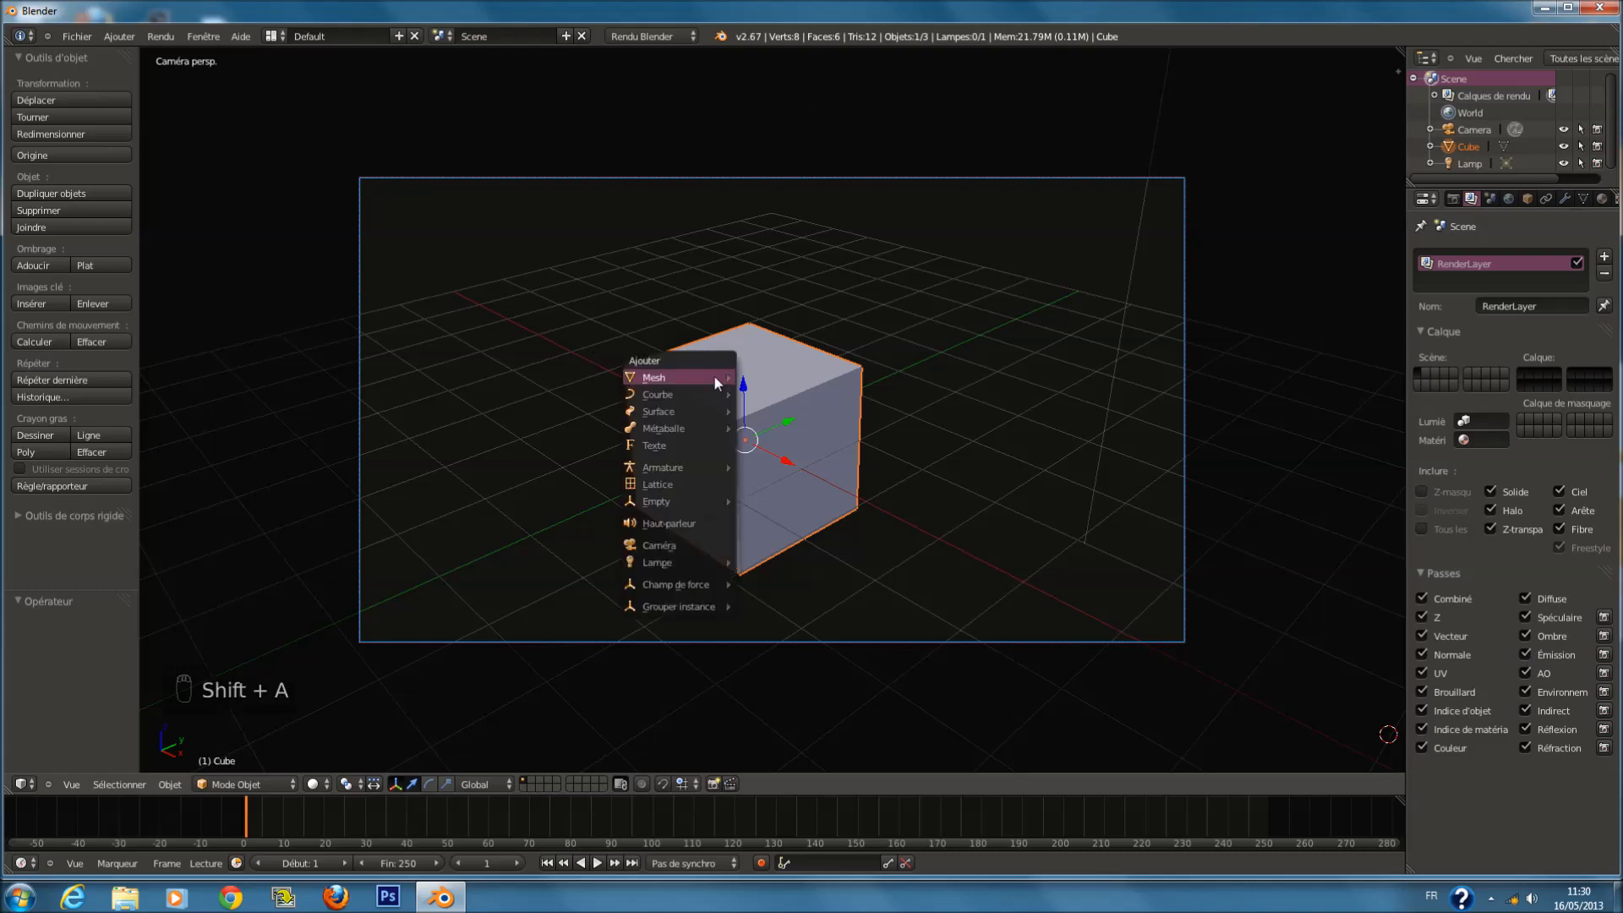
pyautogui.moveTo(713, 377)
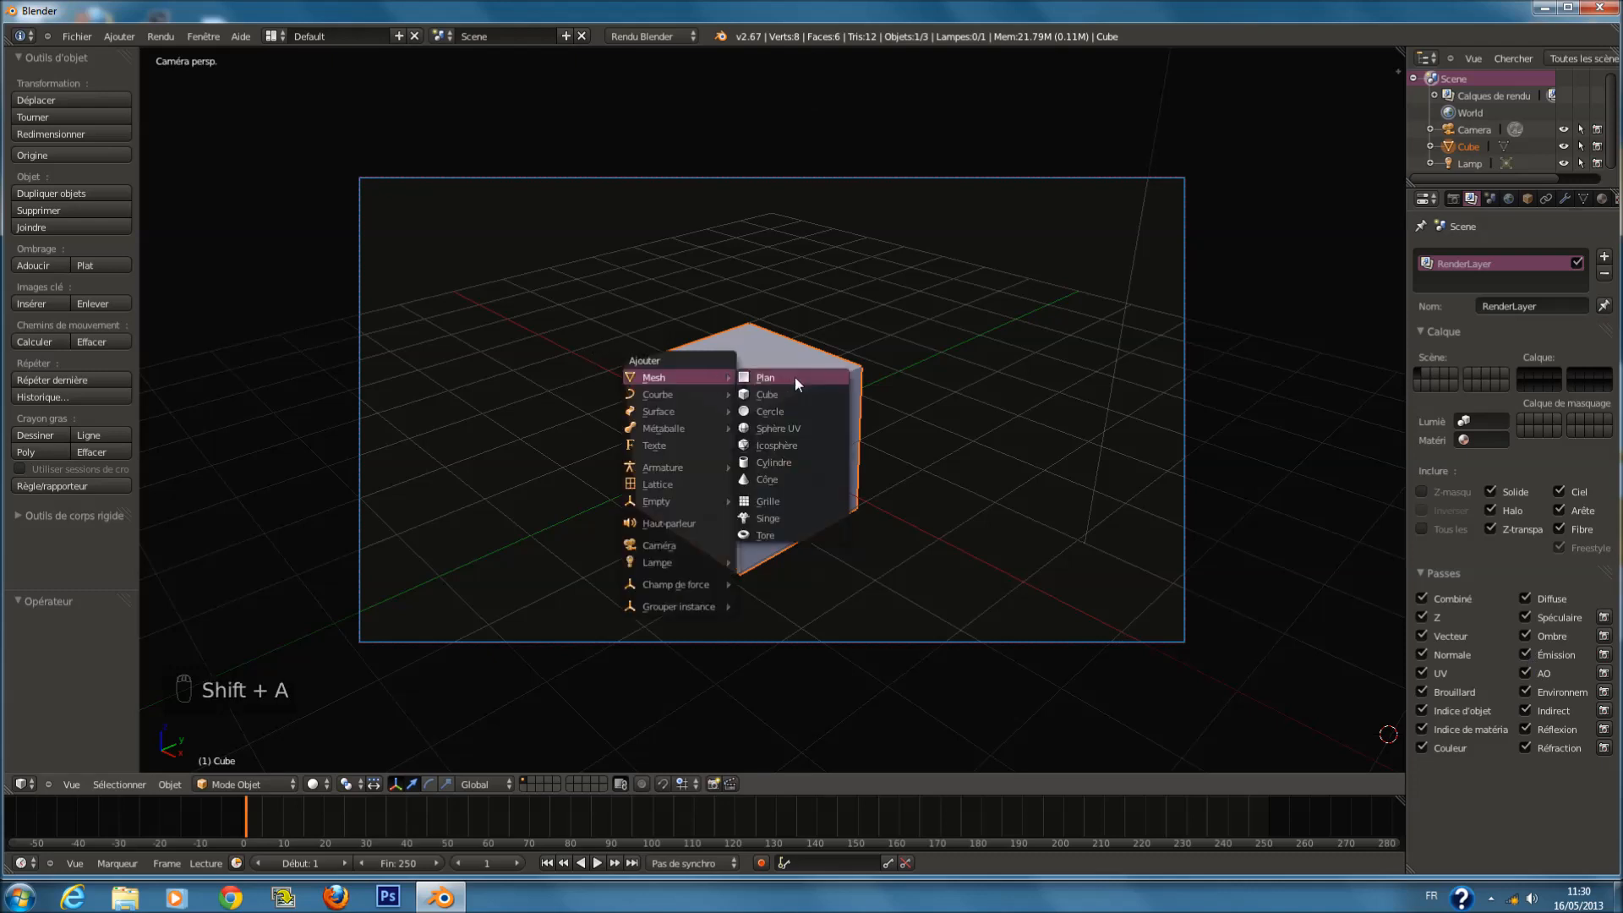
pyautogui.click(911, 349)
pyautogui.scroll(-2, 1012, 417)
pyautogui.scroll(2, 1013, 420)
pyautogui.press('x')
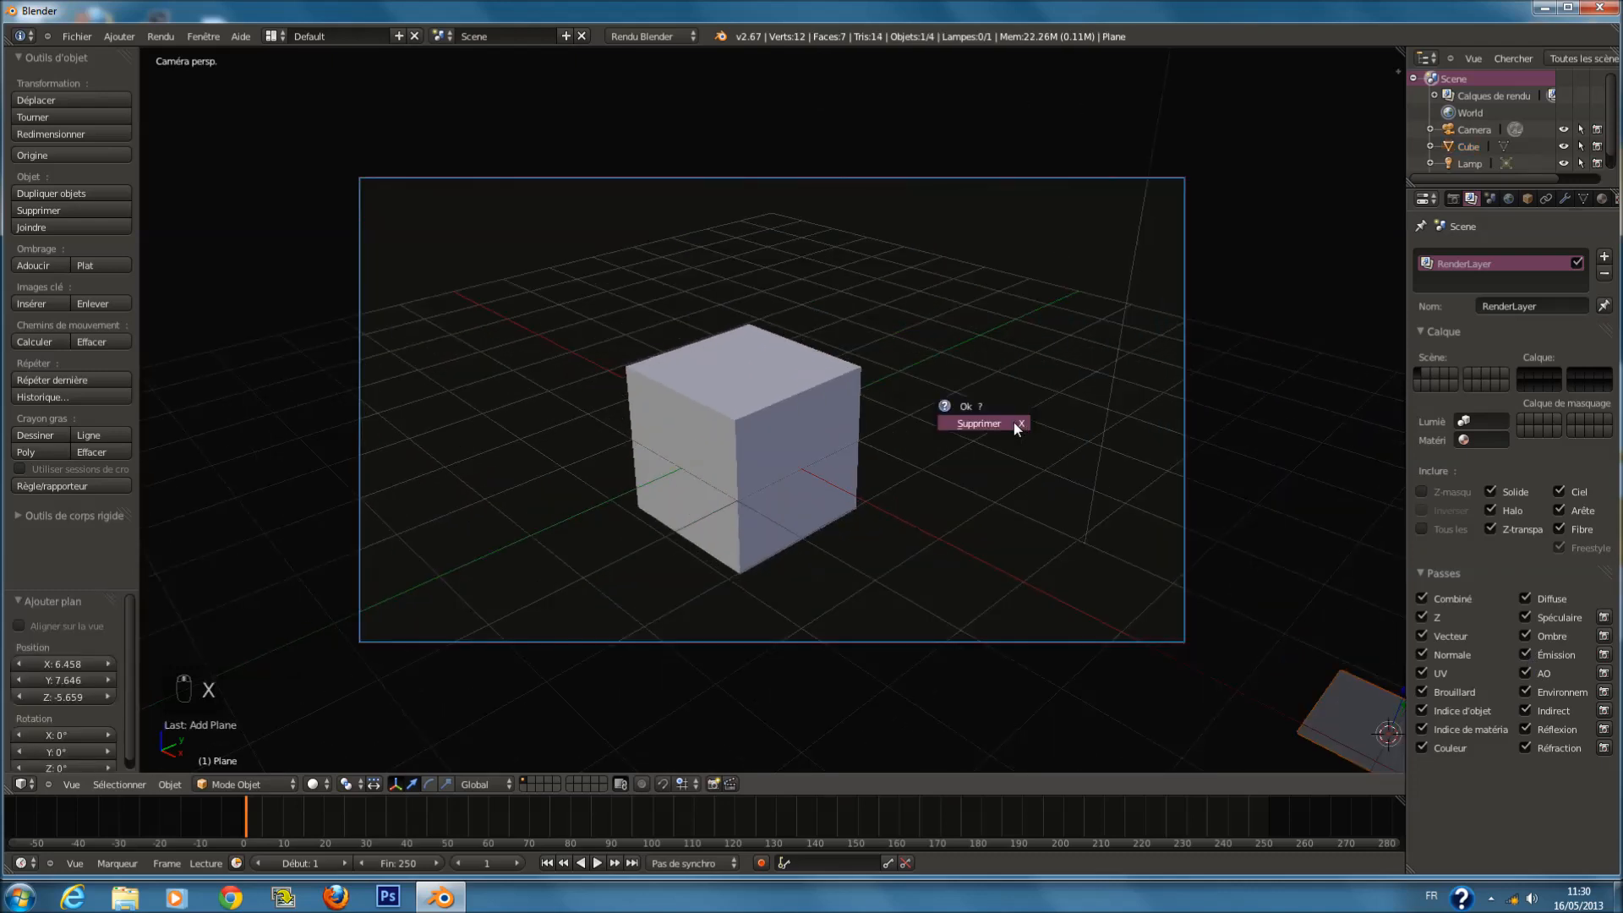
pyautogui.click(1013, 422)
# Reset the 3D cursor to the scene origin and add a plane mesh there, viewed through the camera.
pyautogui.hotkey('shift', 'c')
pyautogui.press('KP_0')
pyautogui.hotkey('shift', 'a')
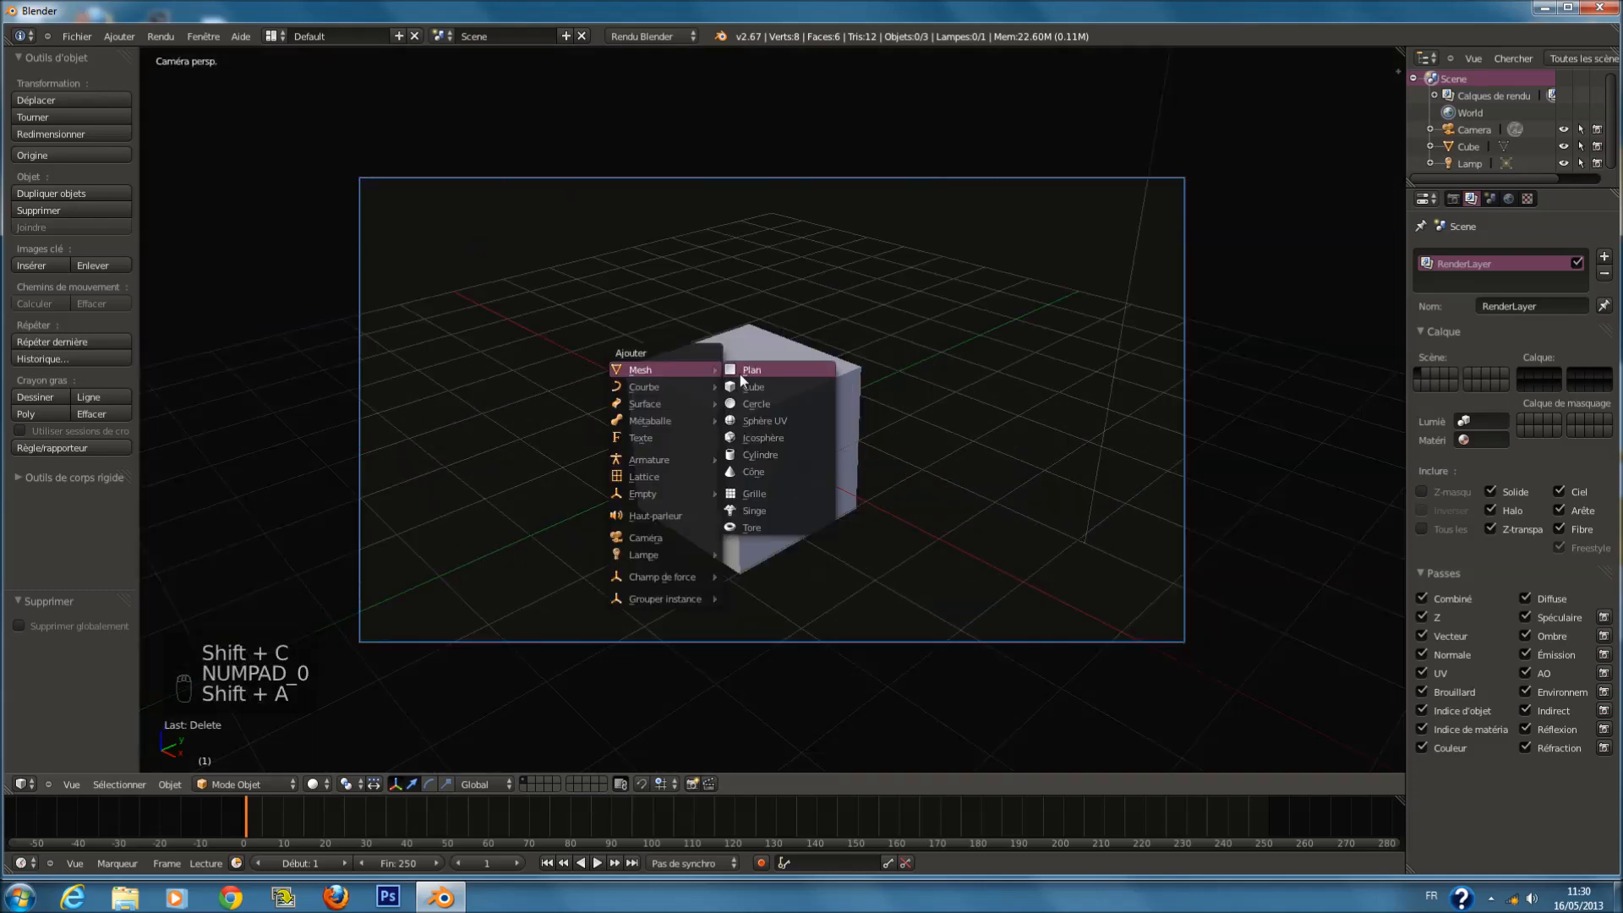
pyautogui.click(741, 372)
# Scale the plane by about 5.98 and lower it about 1.56 units along Z as a floor under the cube.
pyautogui.press('s')
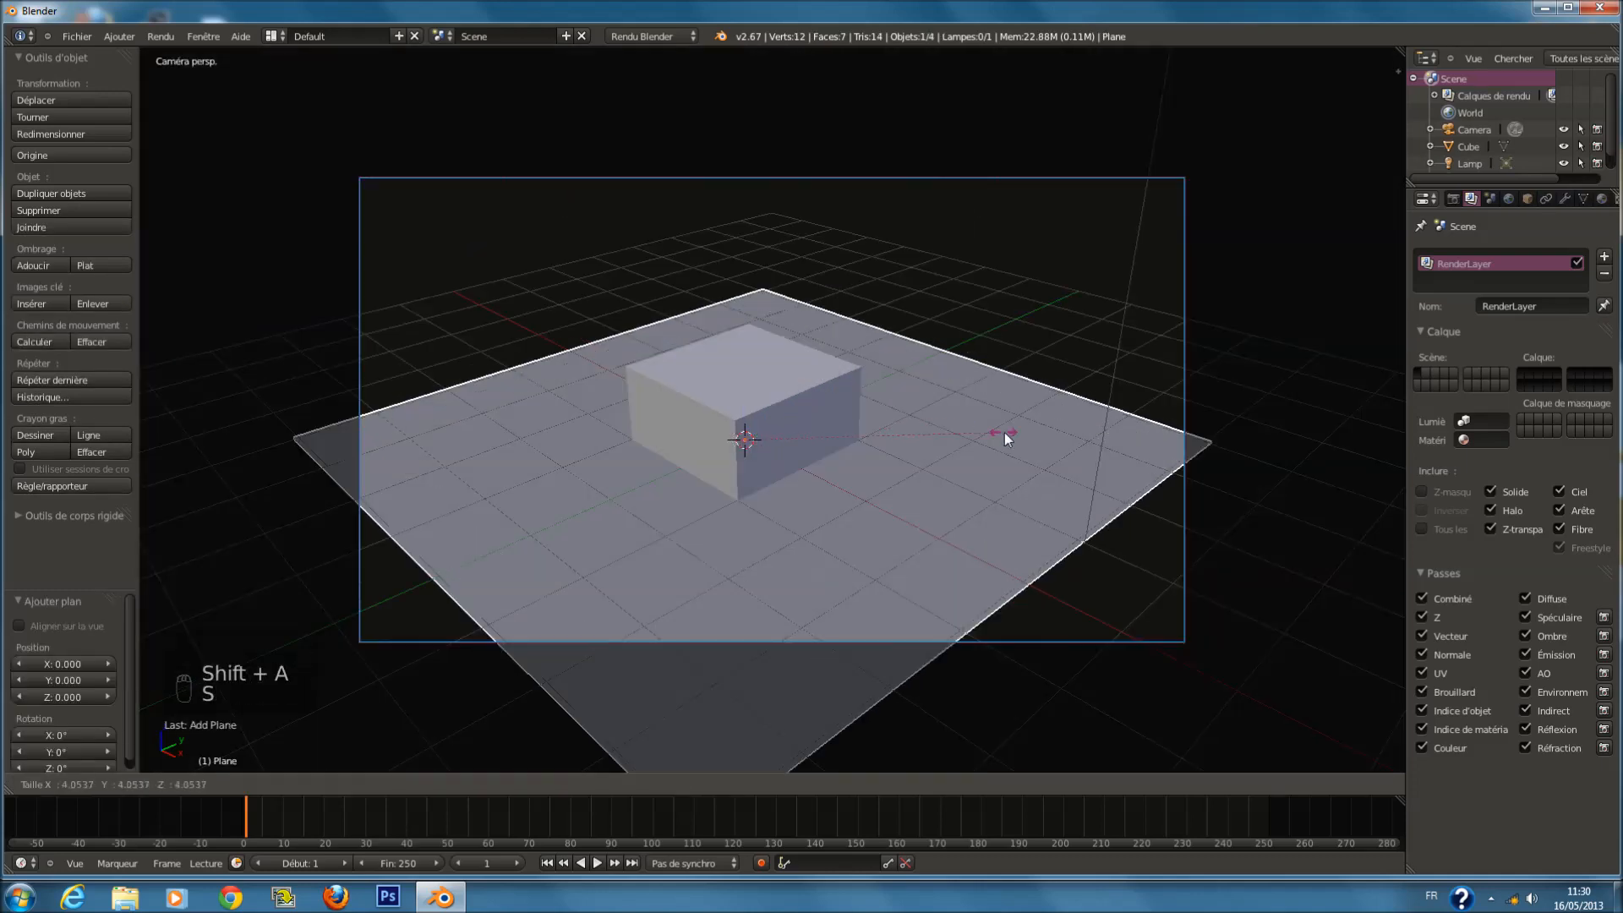
pyautogui.click(1225, 439)
pyautogui.press('g')
pyautogui.press('z')
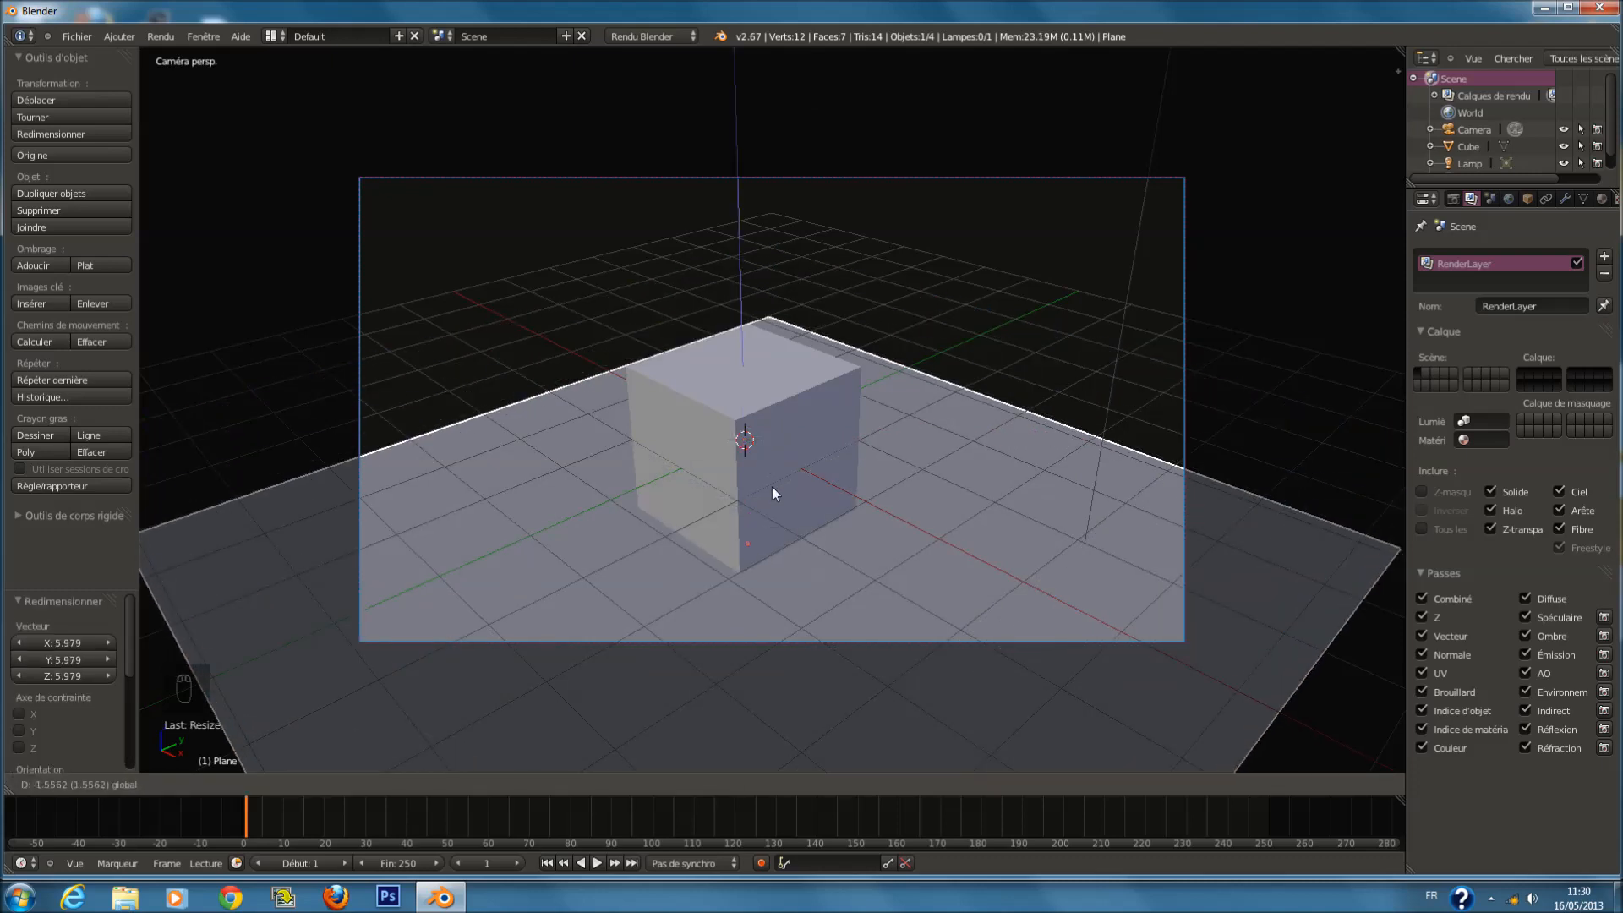
pyautogui.click(772, 486)
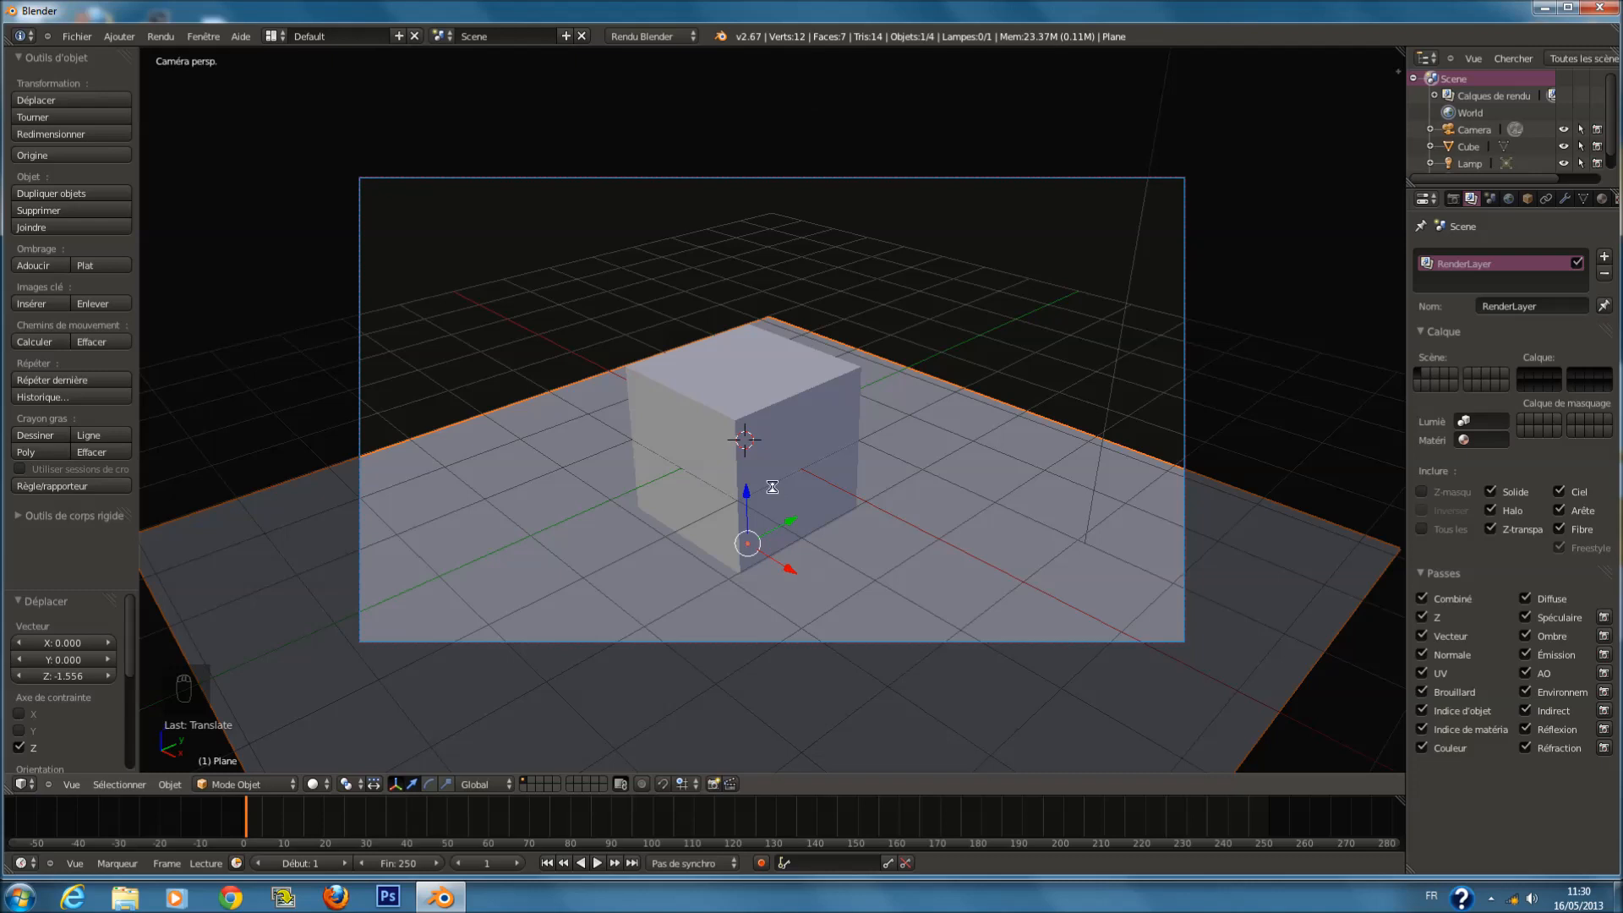
# Render the current frame of the cube standing on the plane.
pyautogui.press('F12')
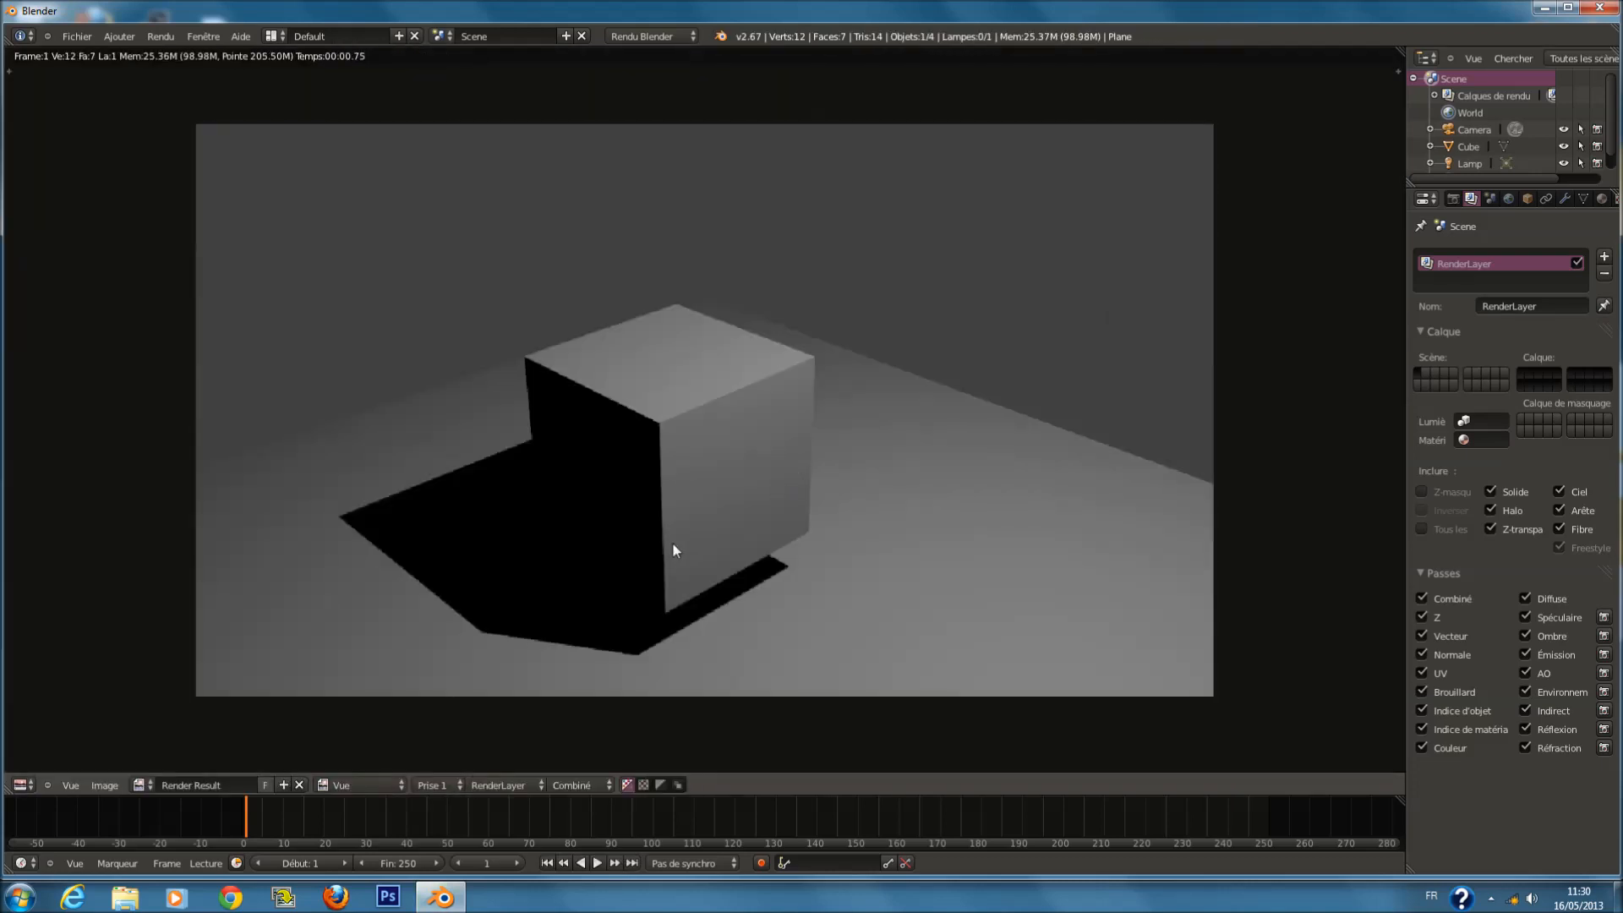
pyautogui.scroll(-1, 714, 596)
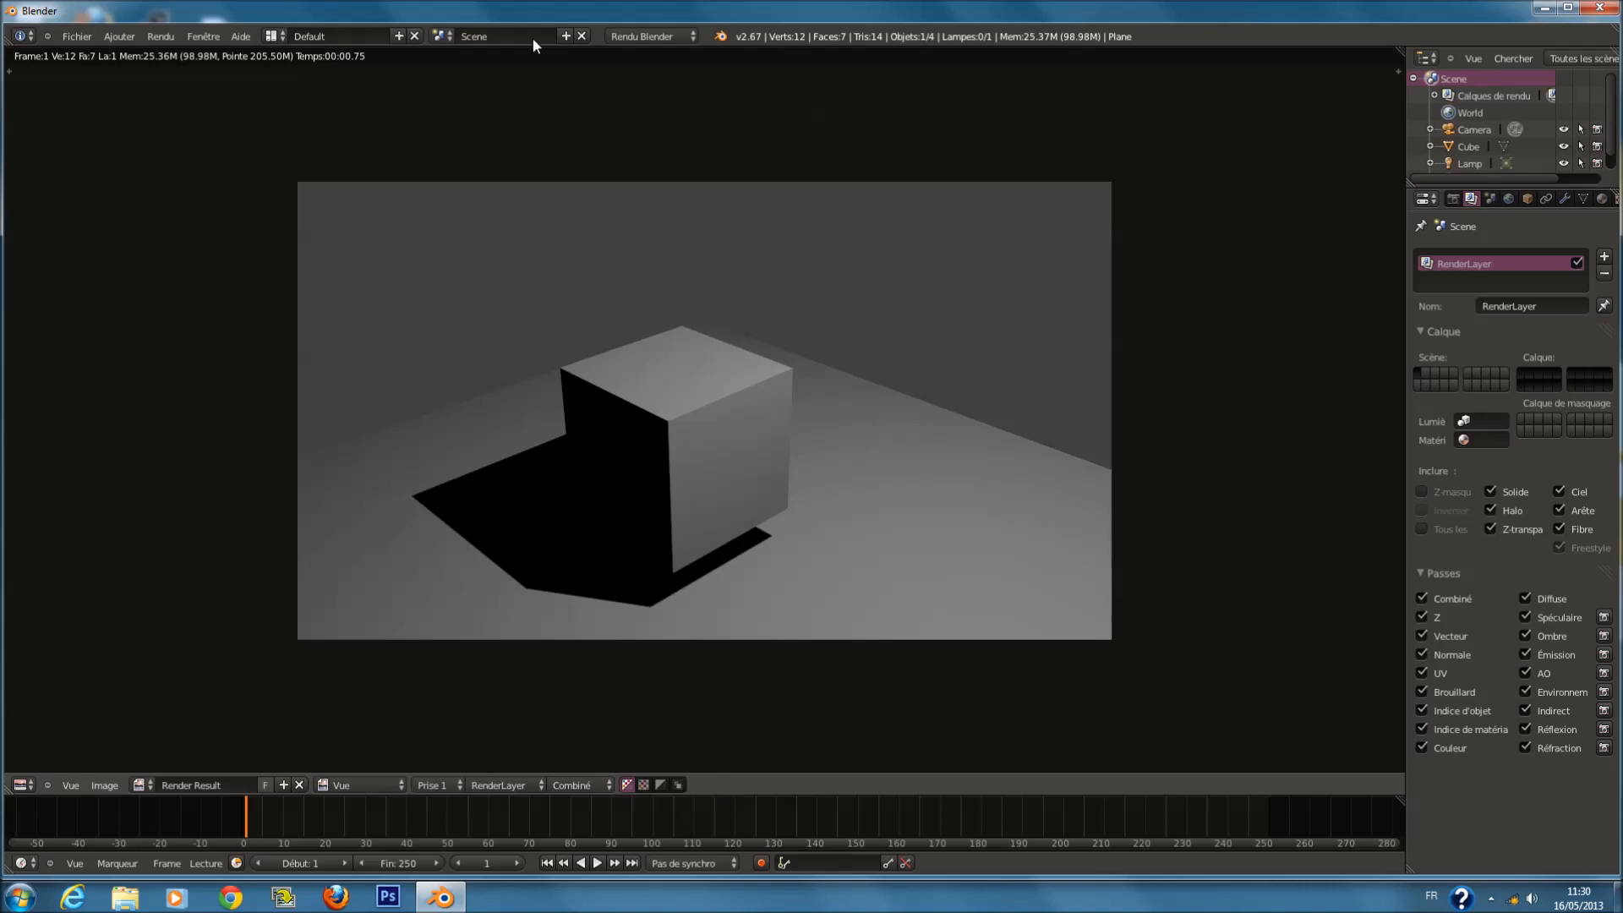
# Switch to the Compositing layout and enable Utiliser nœuds, Libérer non-utilisés and Fond for the scene's node tree.
pyautogui.click(286, 34)
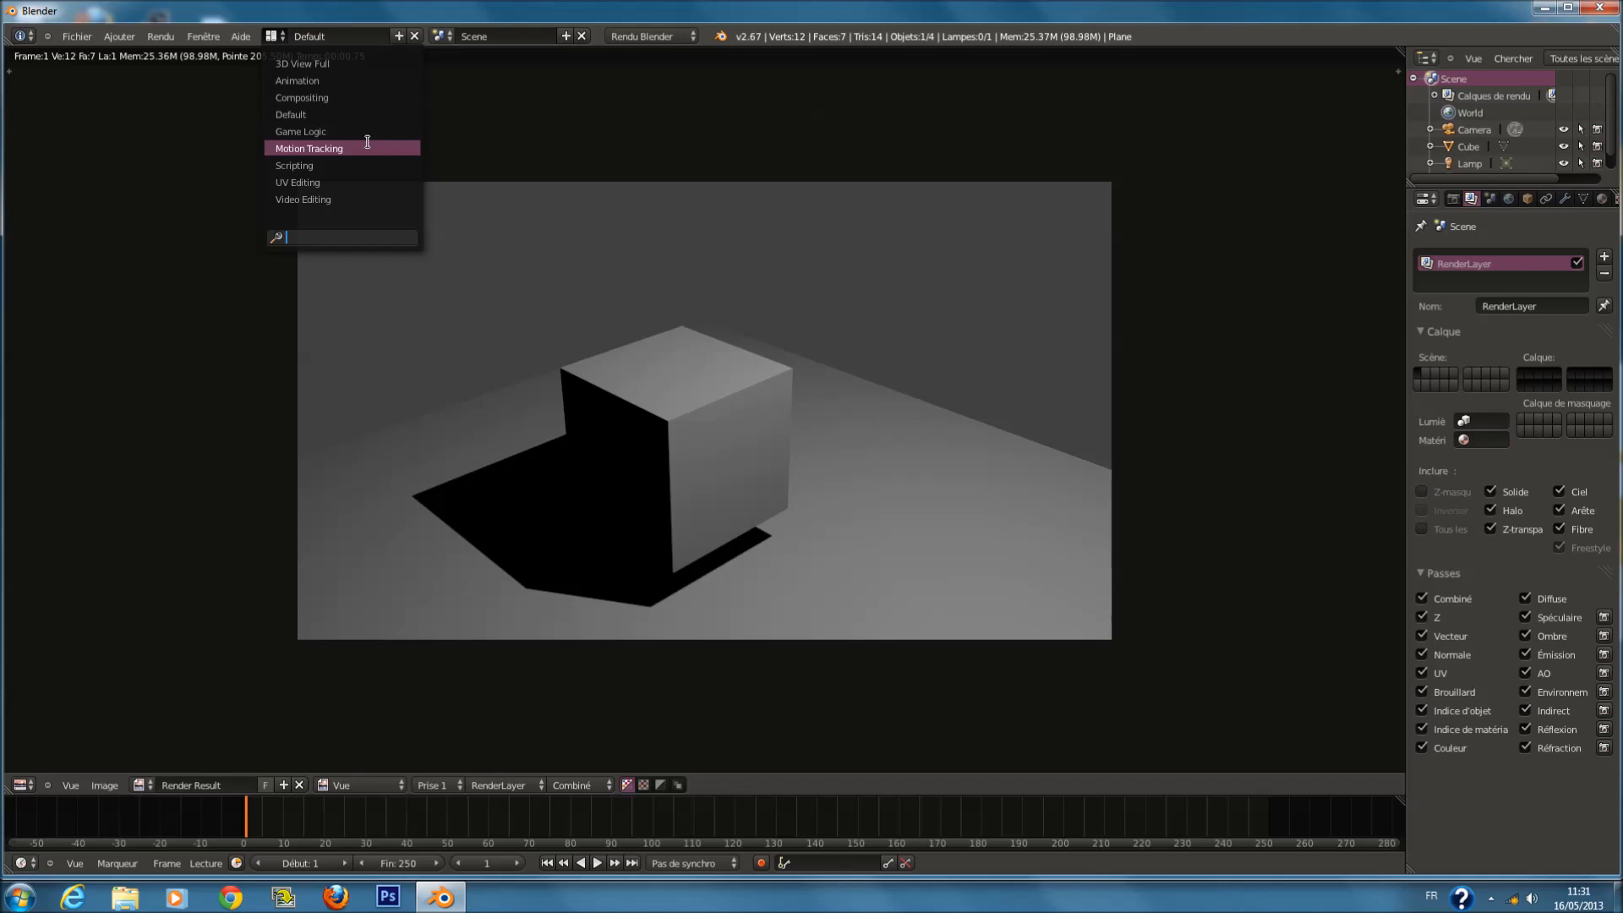
pyautogui.click(359, 99)
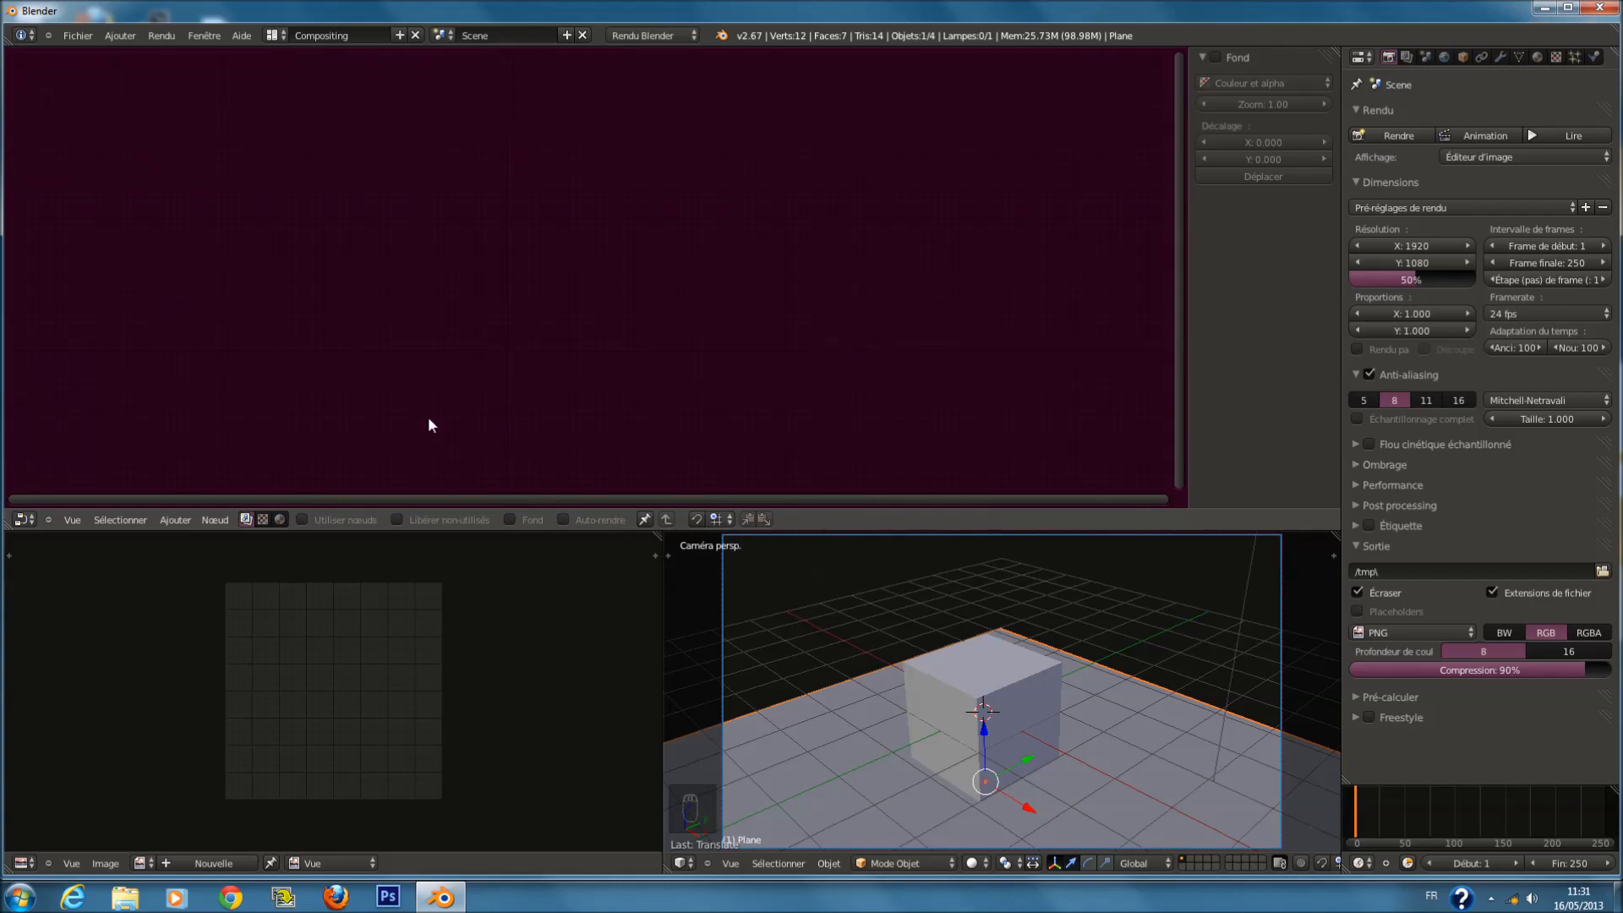
pyautogui.click(310, 520)
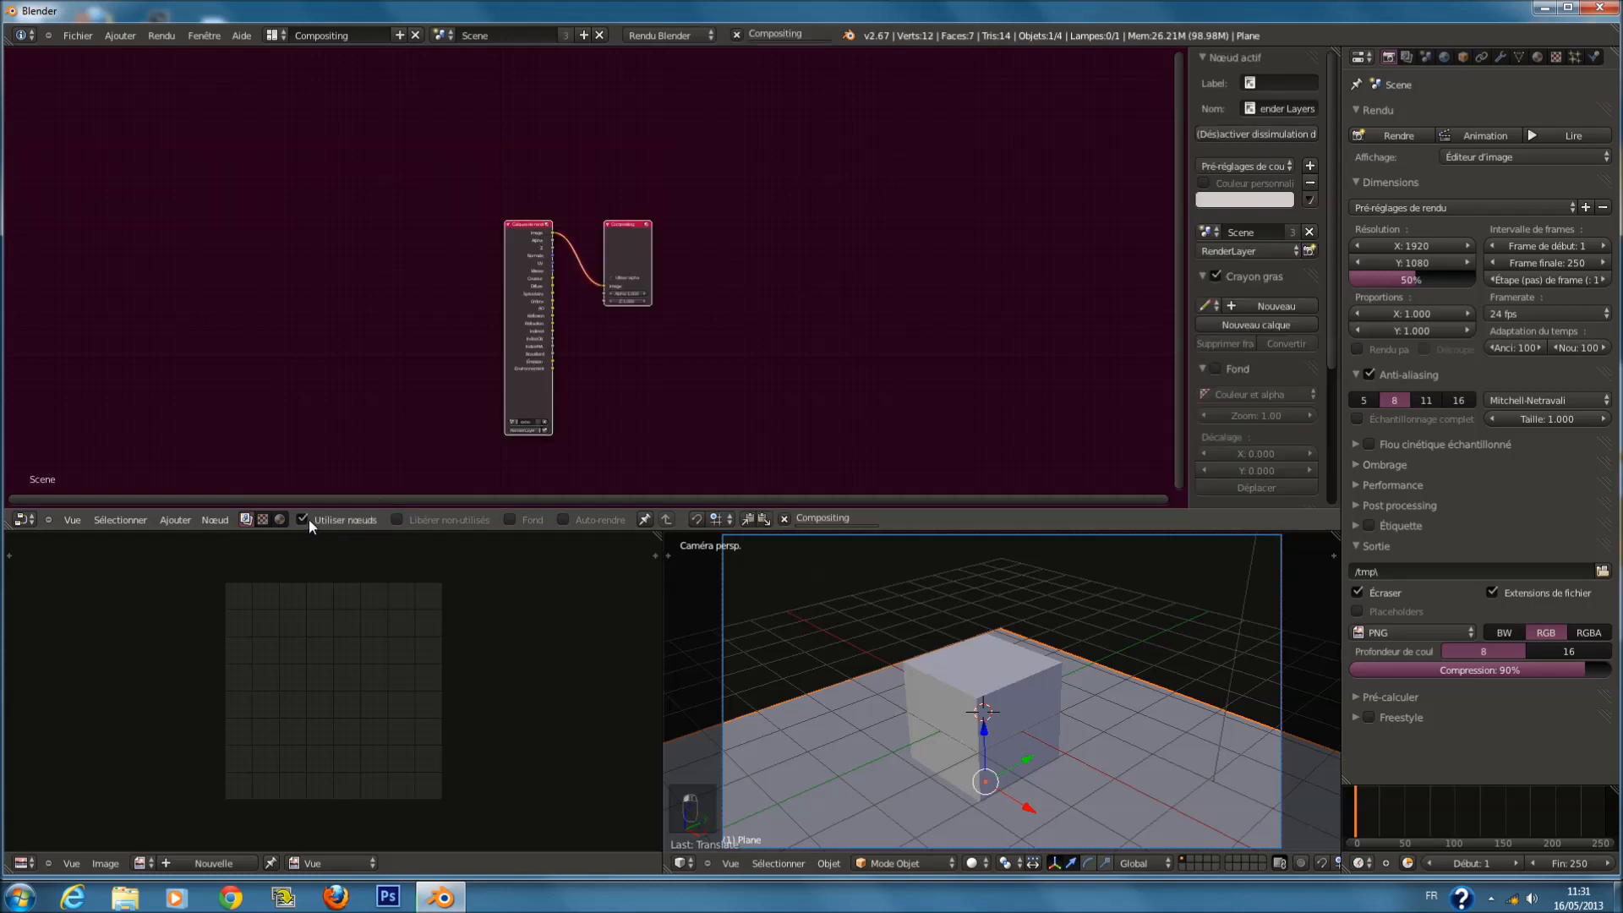
pyautogui.click(396, 518)
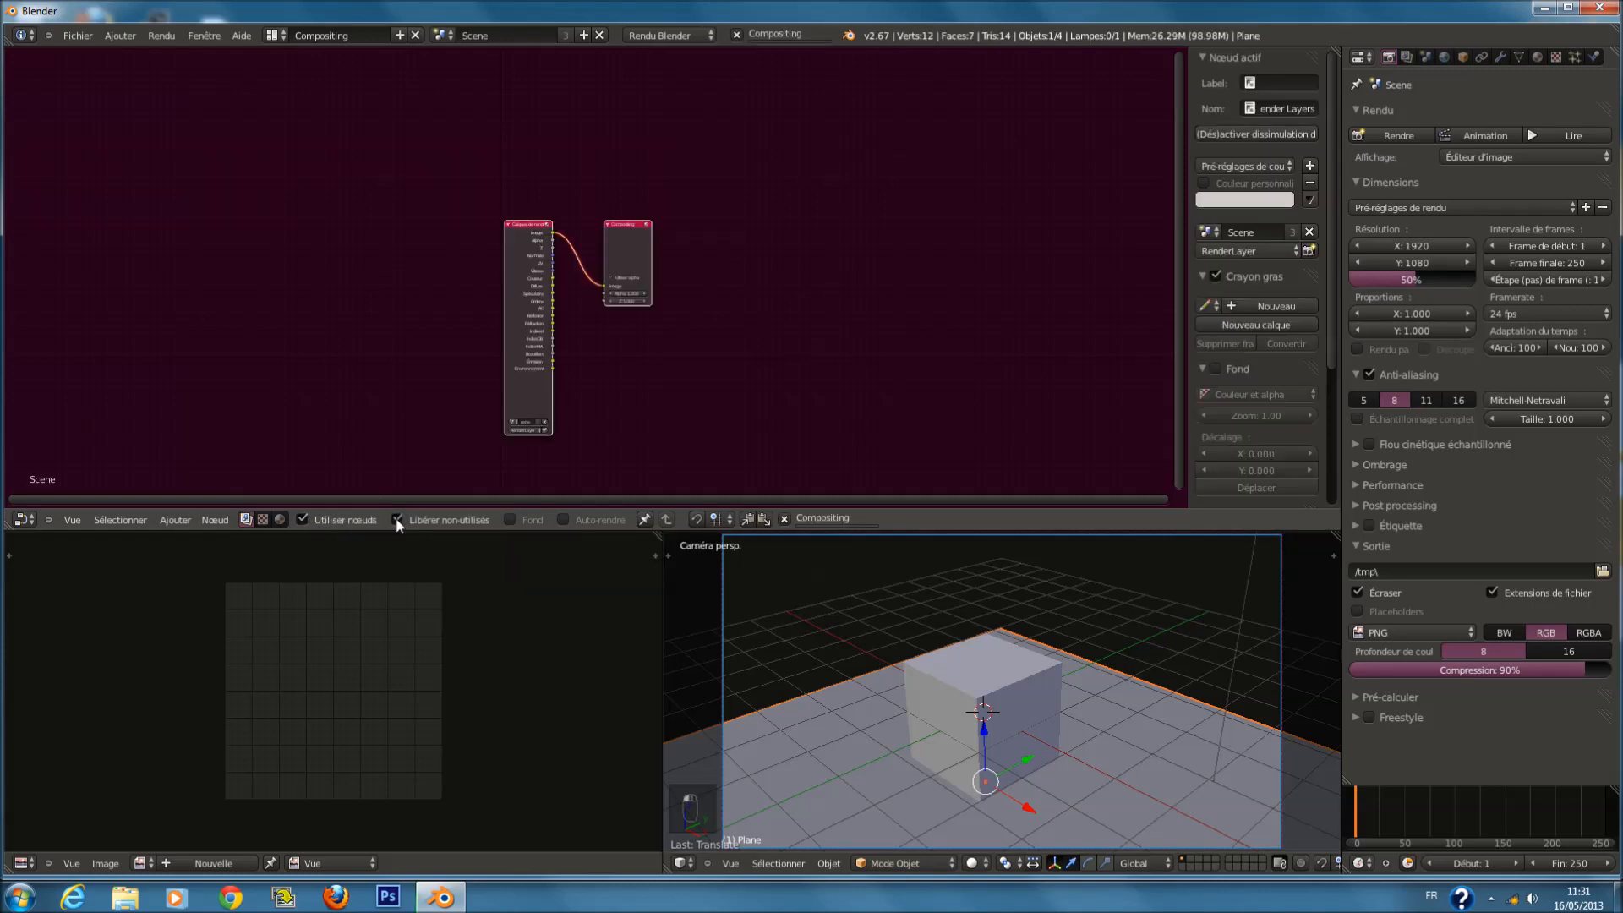
pyautogui.click(513, 518)
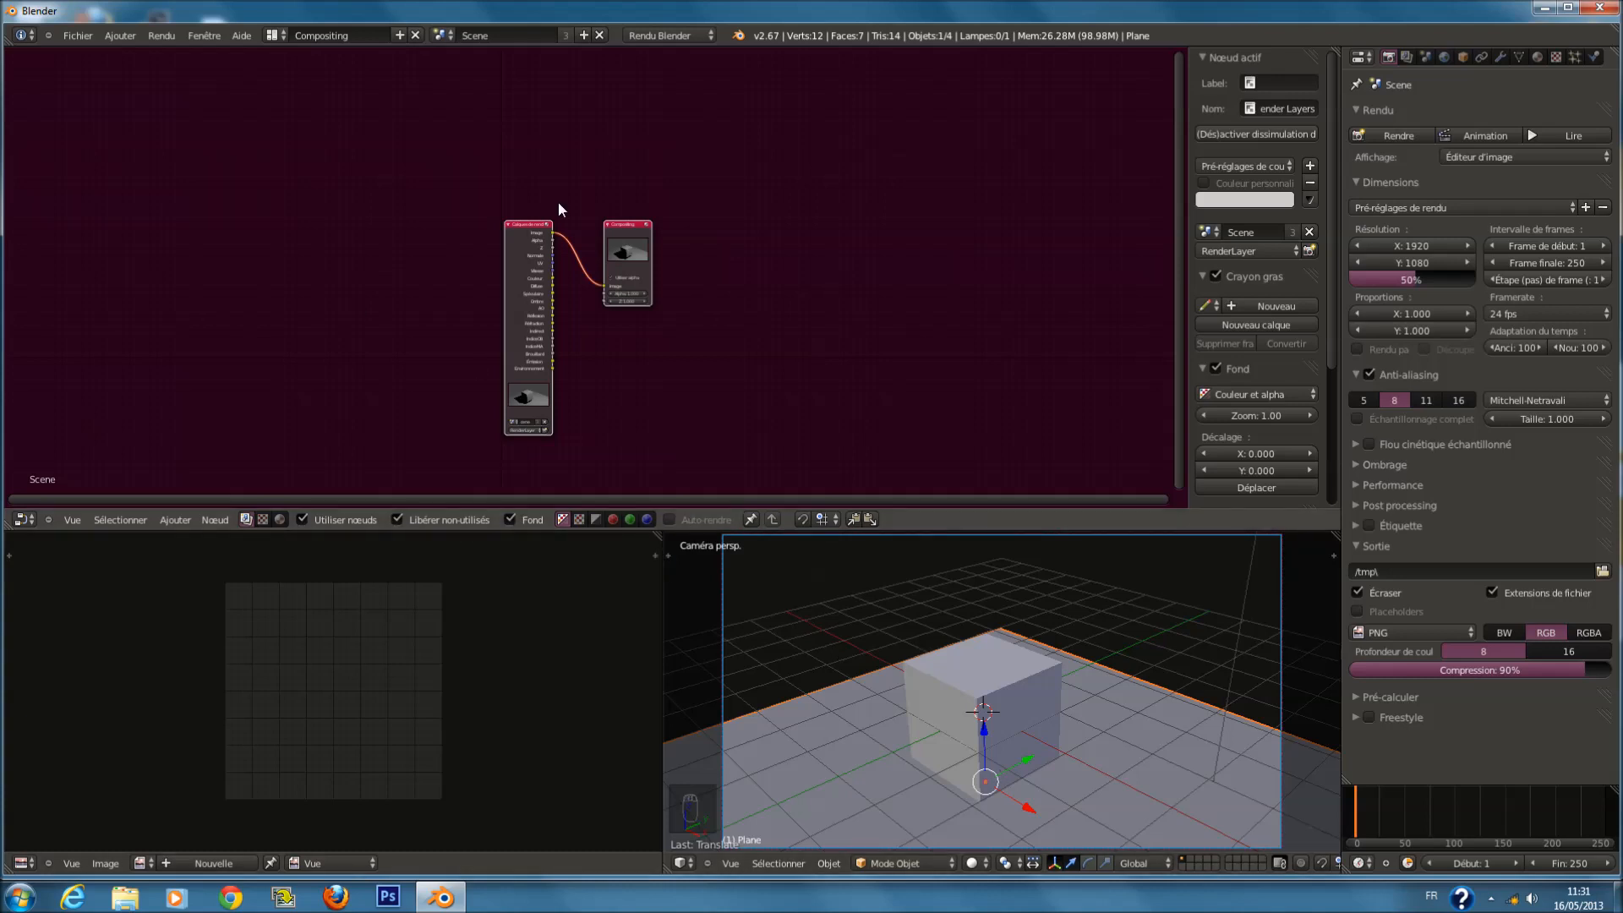
# Move the Calques de rendu and Compositing nodes far apart to leave working space between them.
pyautogui.moveTo(612, 251); pyautogui.dragTo(884, 308)
pyautogui.scroll(-1, 641, 311)
pyautogui.scroll(1, 626, 309)
pyautogui.moveTo(517, 293); pyautogui.dragTo(423, 247)
pyautogui.scroll(1, 589, 432)
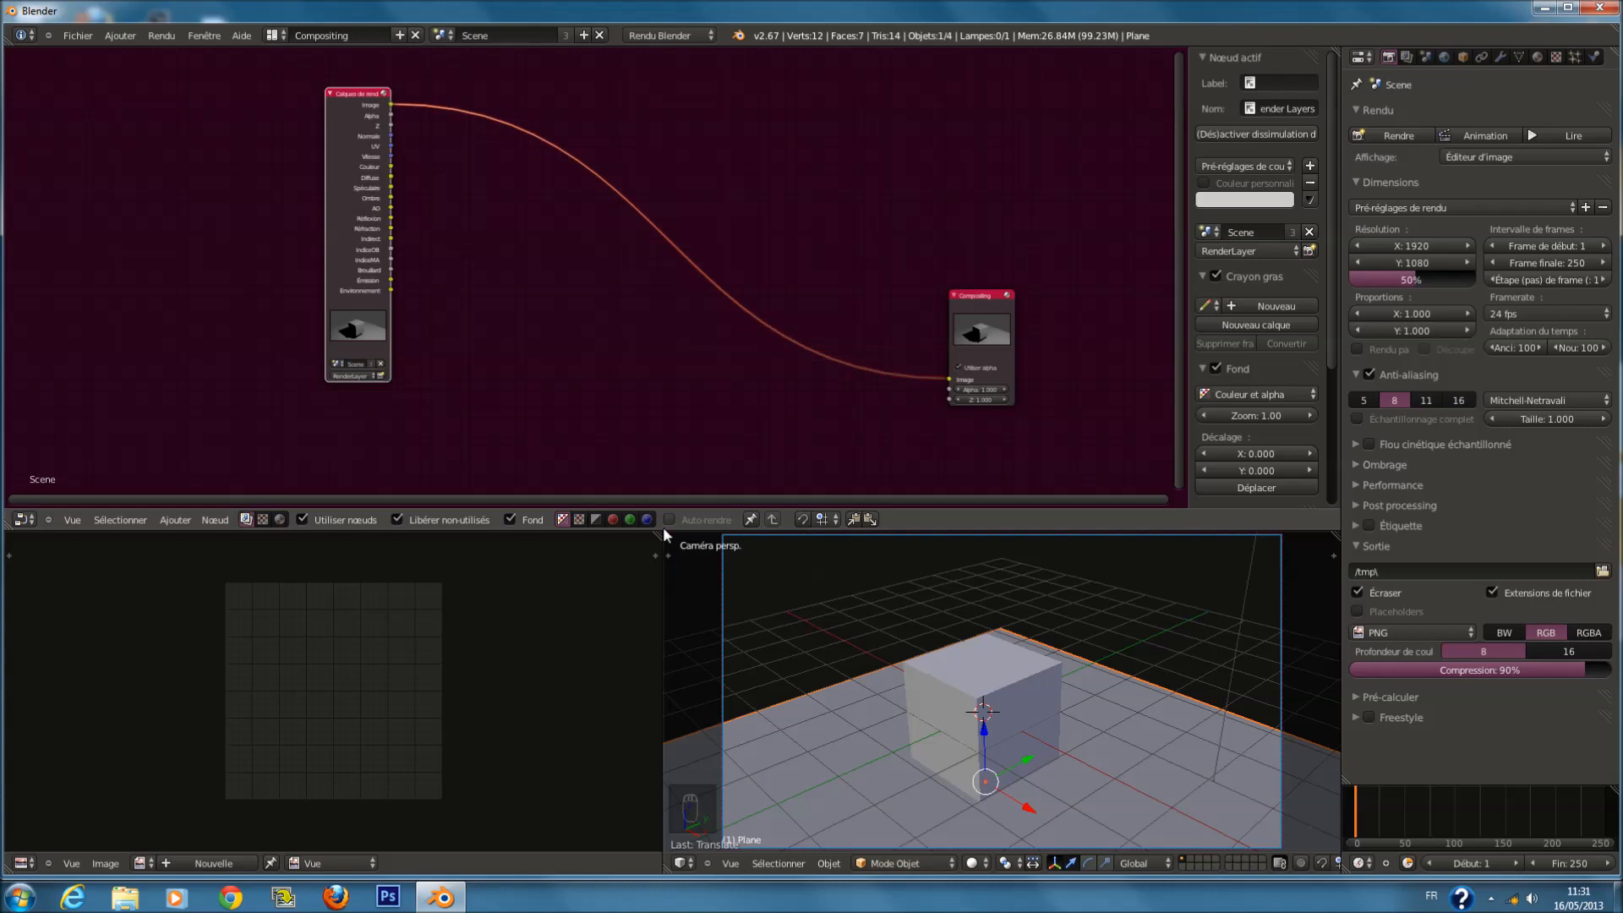
# Enlarge the node editor over the two editors below it, raise the Compositing node and deselect all nodes.
pyautogui.moveTo(666, 531); pyautogui.dragTo(755, 837)
pyautogui.moveTo(977, 493); pyautogui.dragTo(959, 235)
pyautogui.press('a')
pyautogui.scroll(2, 614, 391)
pyautogui.scroll(-1, 646, 408)
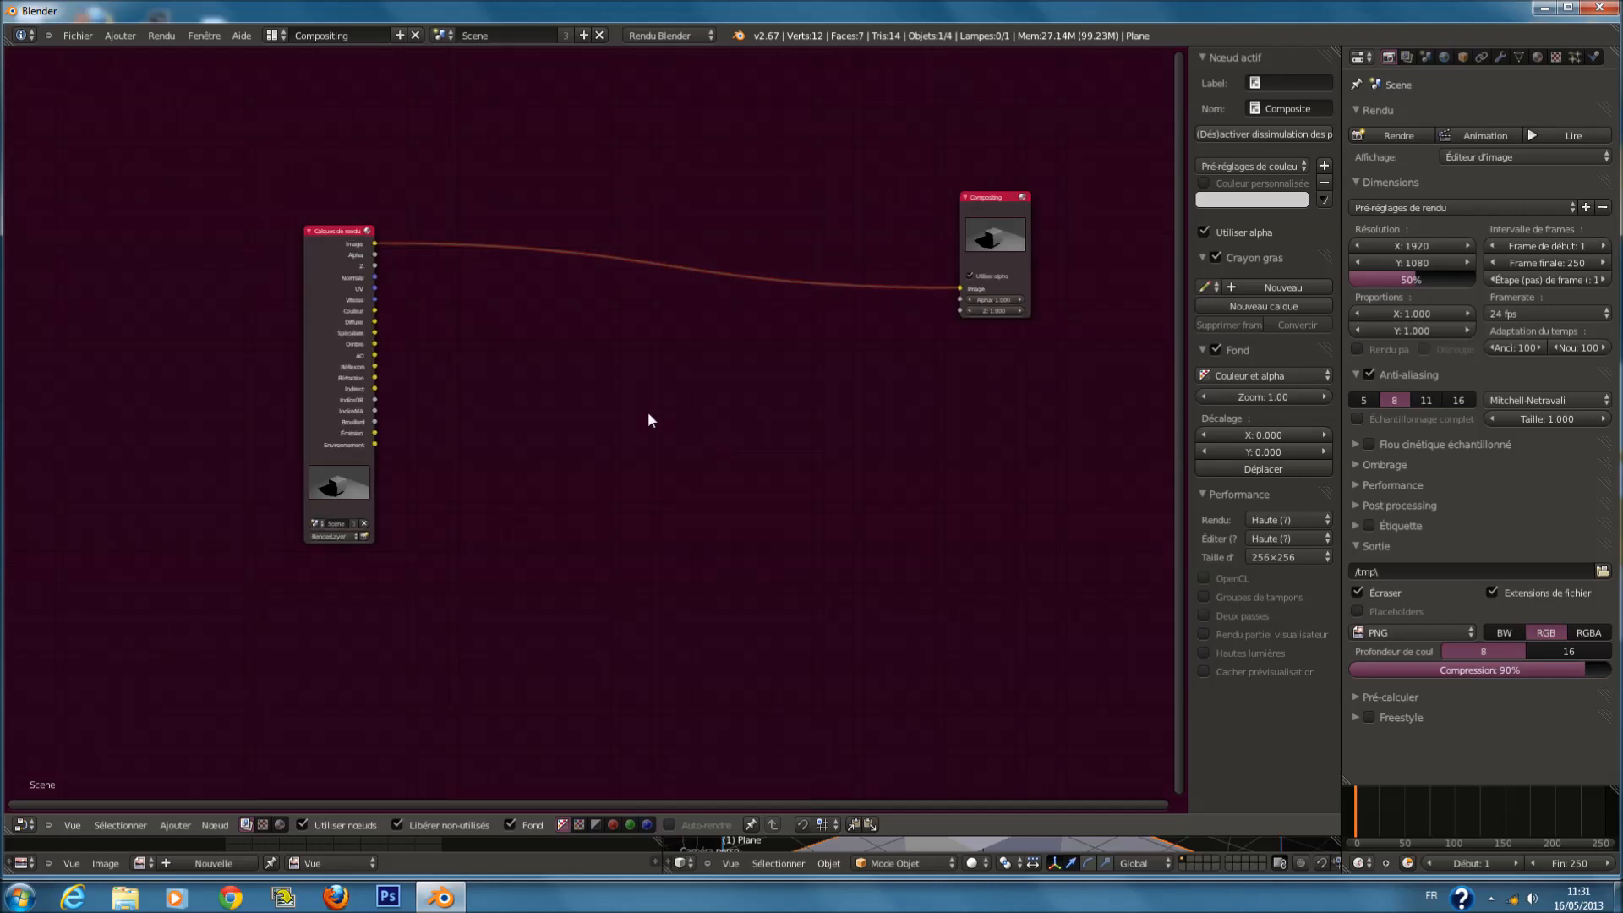
# Add a Visualisateur output node below the Compositing node and connect the render layer's Image output to it.
pyautogui.hotkey('shift', 'a')
pyautogui.moveTo(650, 435)
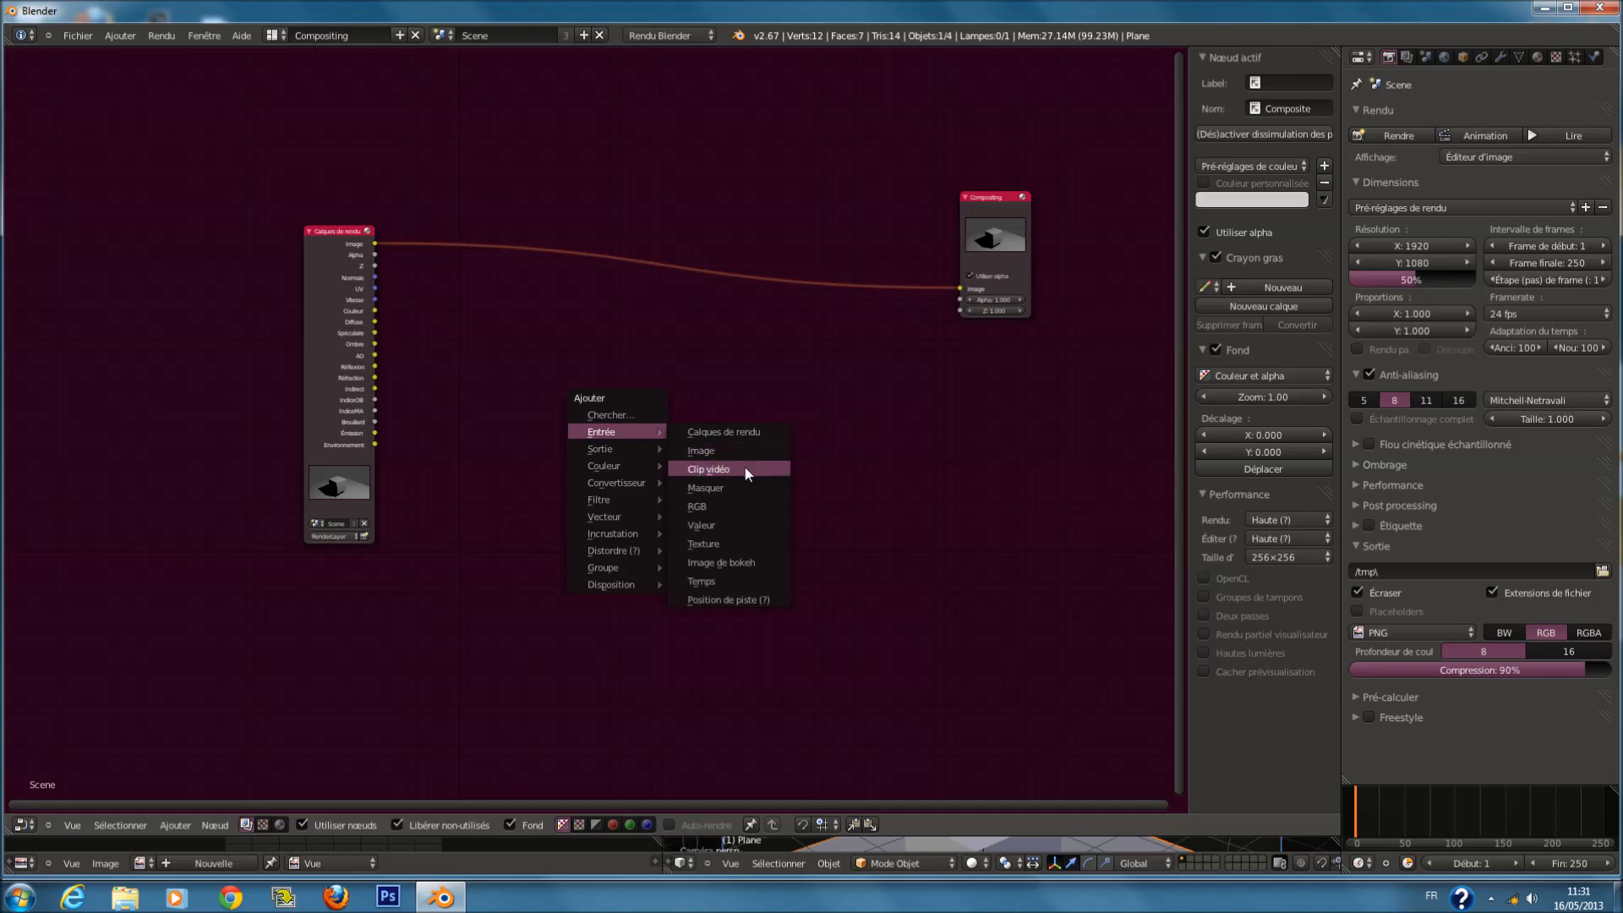
pyautogui.moveTo(605, 459)
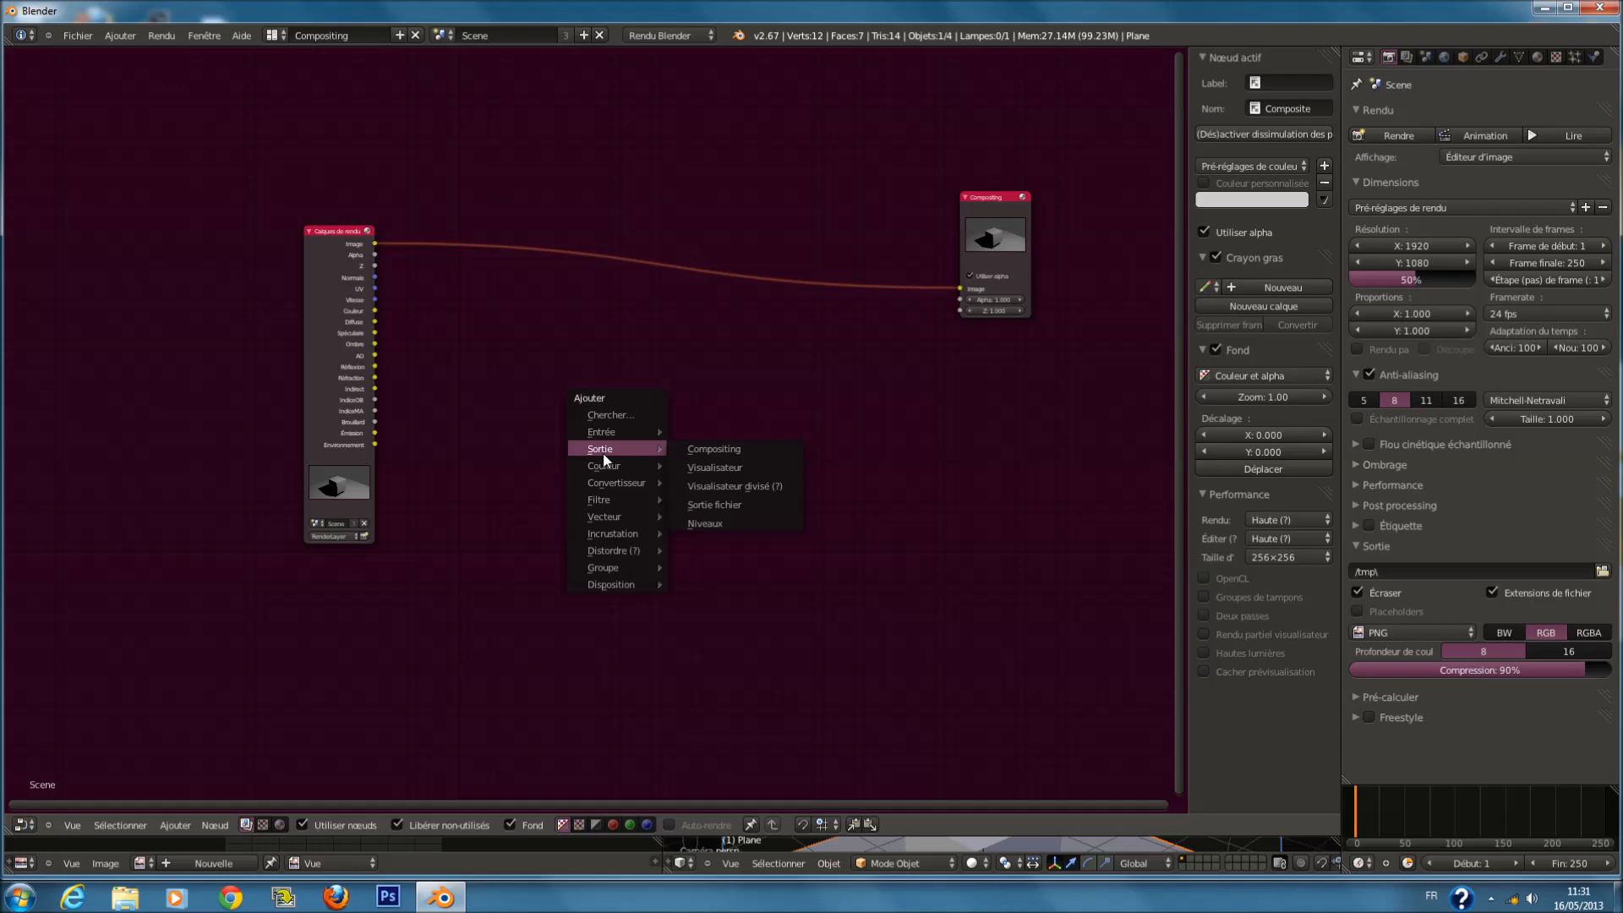
pyautogui.click(714, 467)
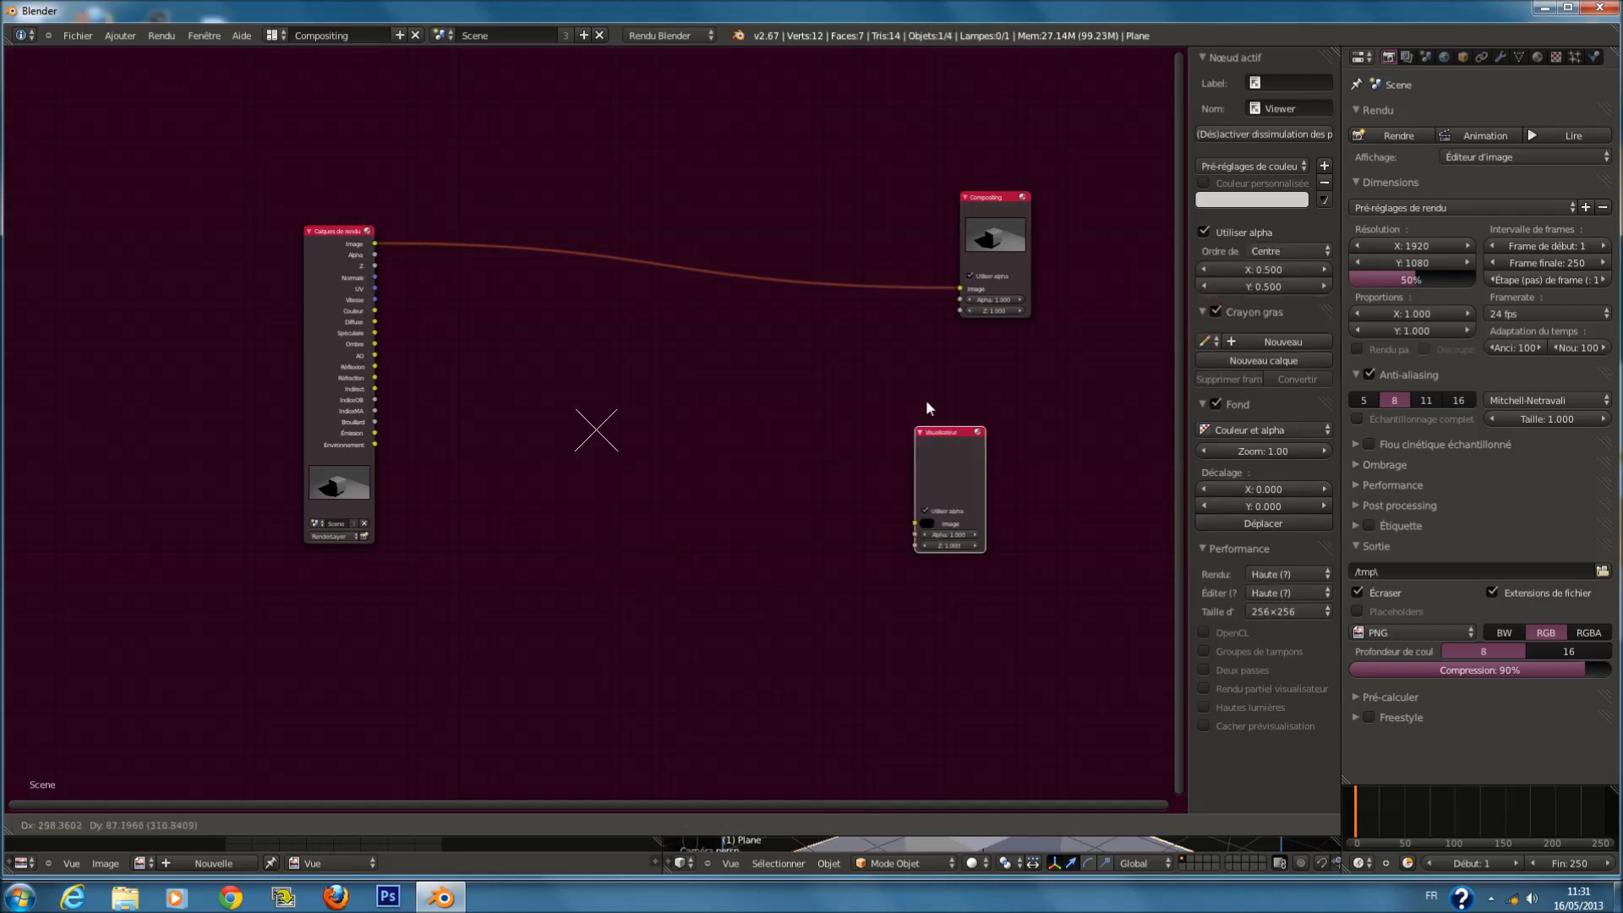
pyautogui.click(974, 383)
pyautogui.moveTo(374, 244); pyautogui.dragTo(971, 475)
pyautogui.scroll(-1, 846, 448)
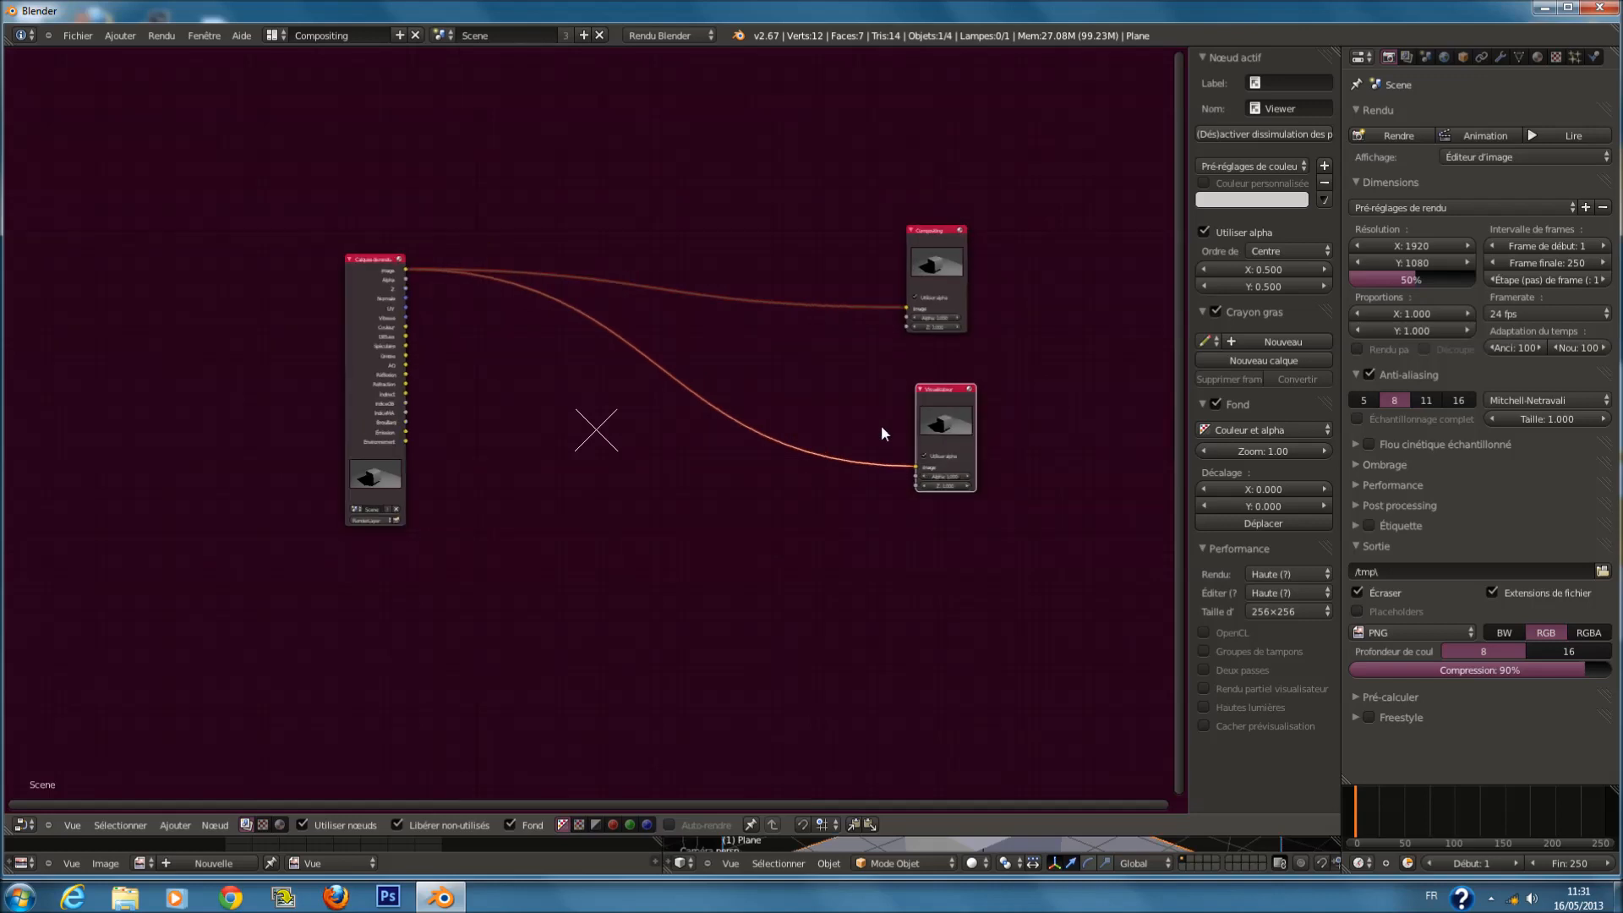
pyautogui.scroll(-2, 690, 491)
pyautogui.scroll(3, 690, 491)
pyautogui.moveTo(690, 491); pyautogui.dragTo(700, 446, button='middle')
pyautogui.press('a')
pyautogui.scroll(1, 574, 425)
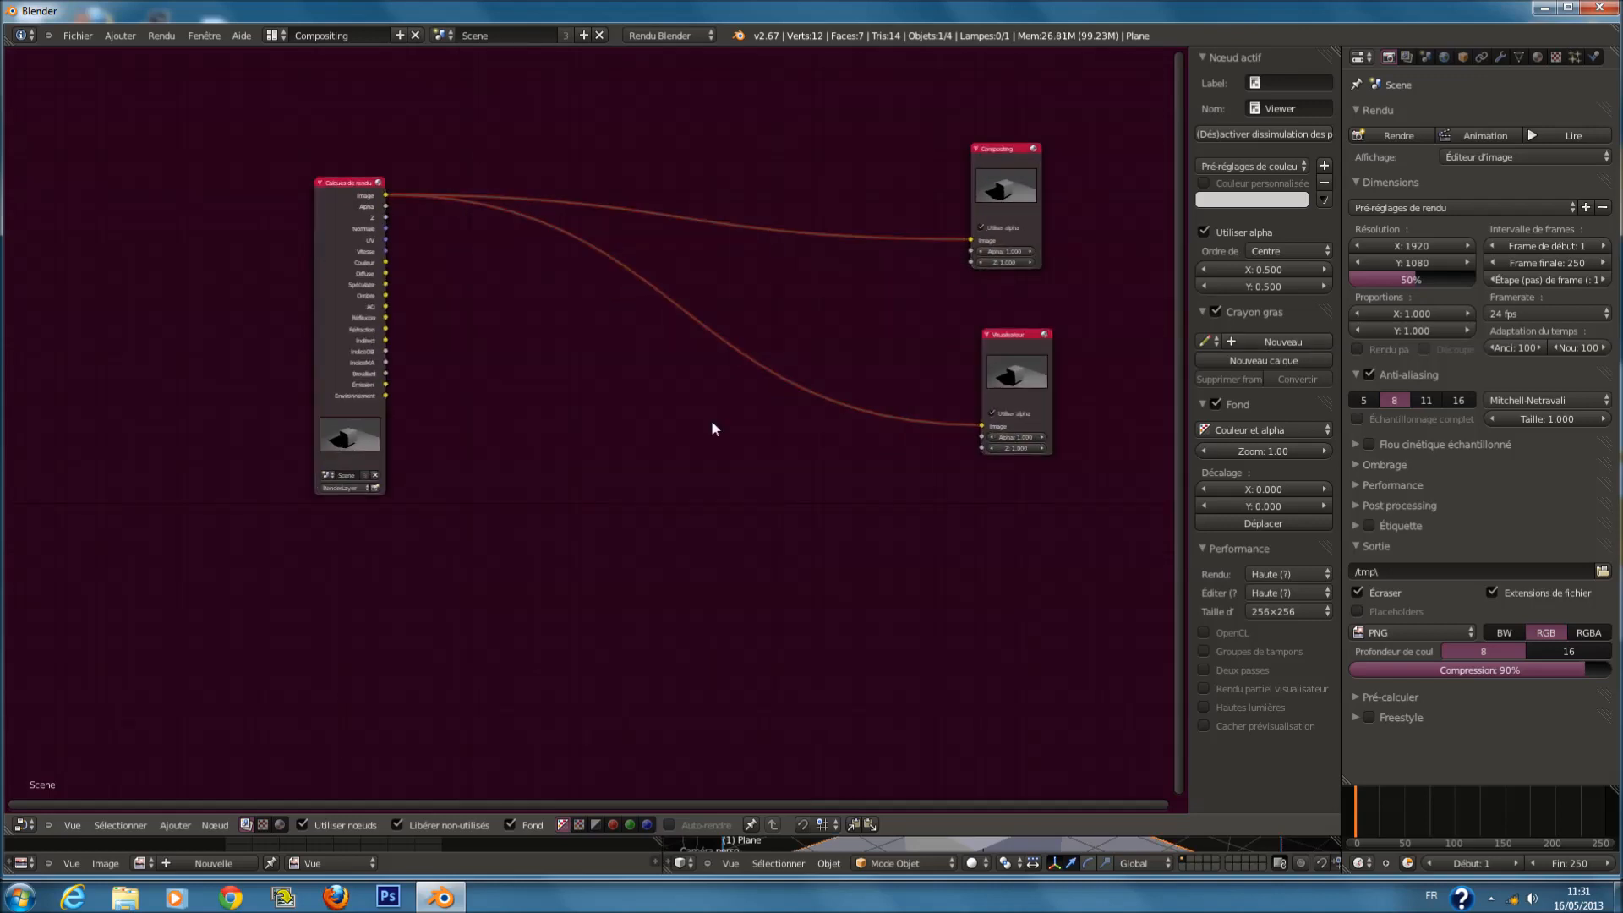
pyautogui.click(668, 822)
pyautogui.click(669, 824)
pyautogui.click(562, 826)
pyautogui.click(562, 825)
pyautogui.press('Home')
pyautogui.hotkey('shift', 'a')
pyautogui.moveTo(853, 439)
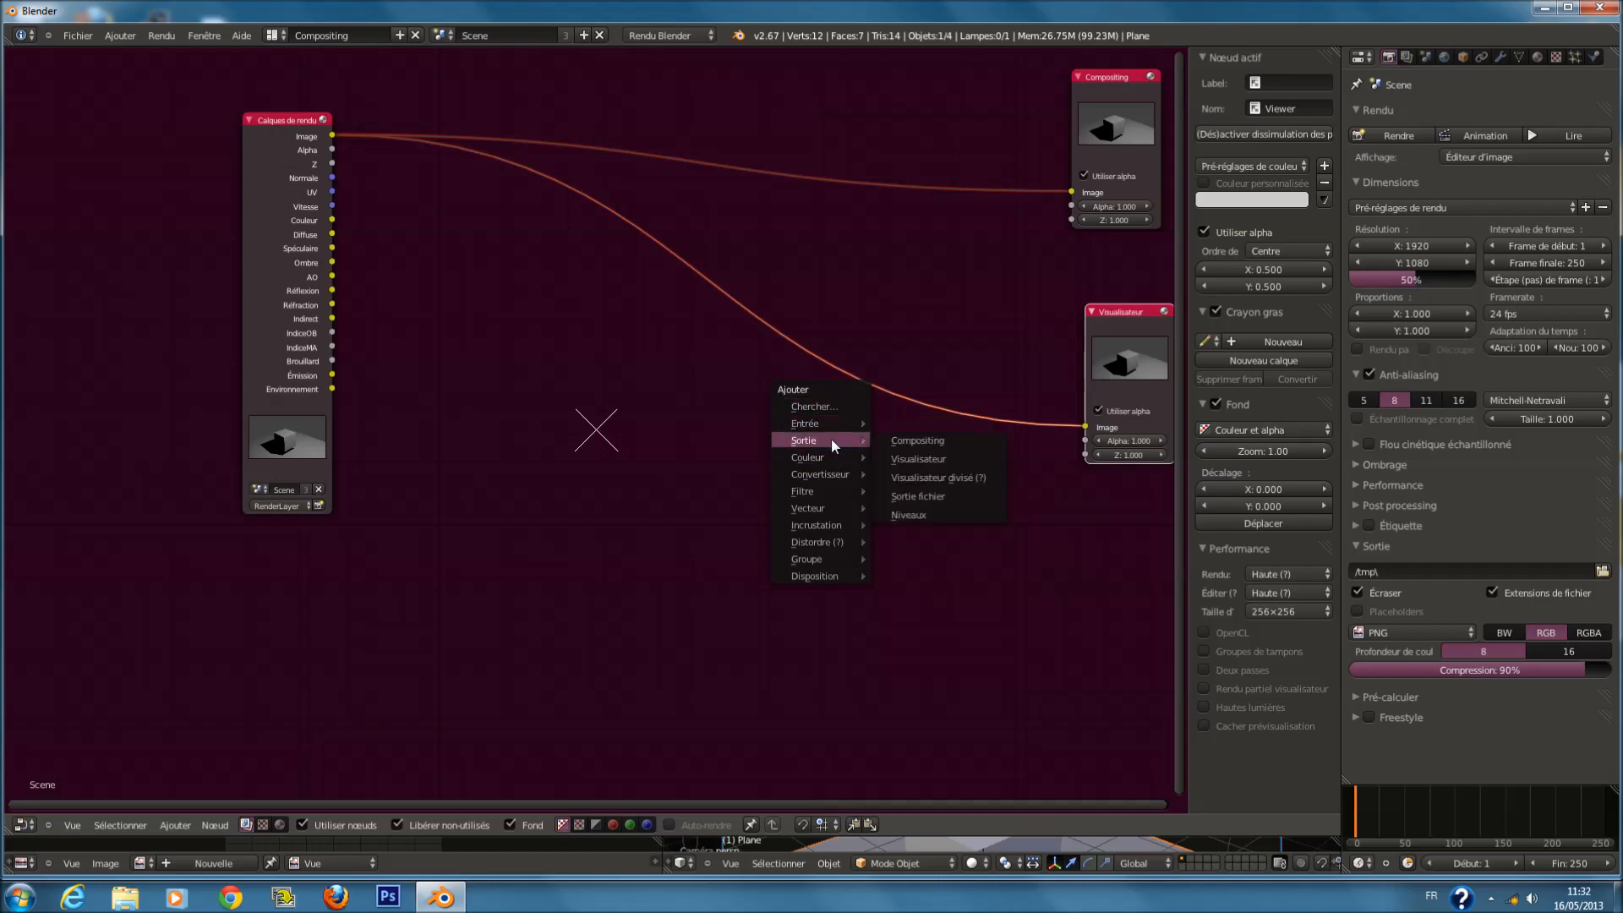
pyautogui.scroll(-2, 1082, 362)
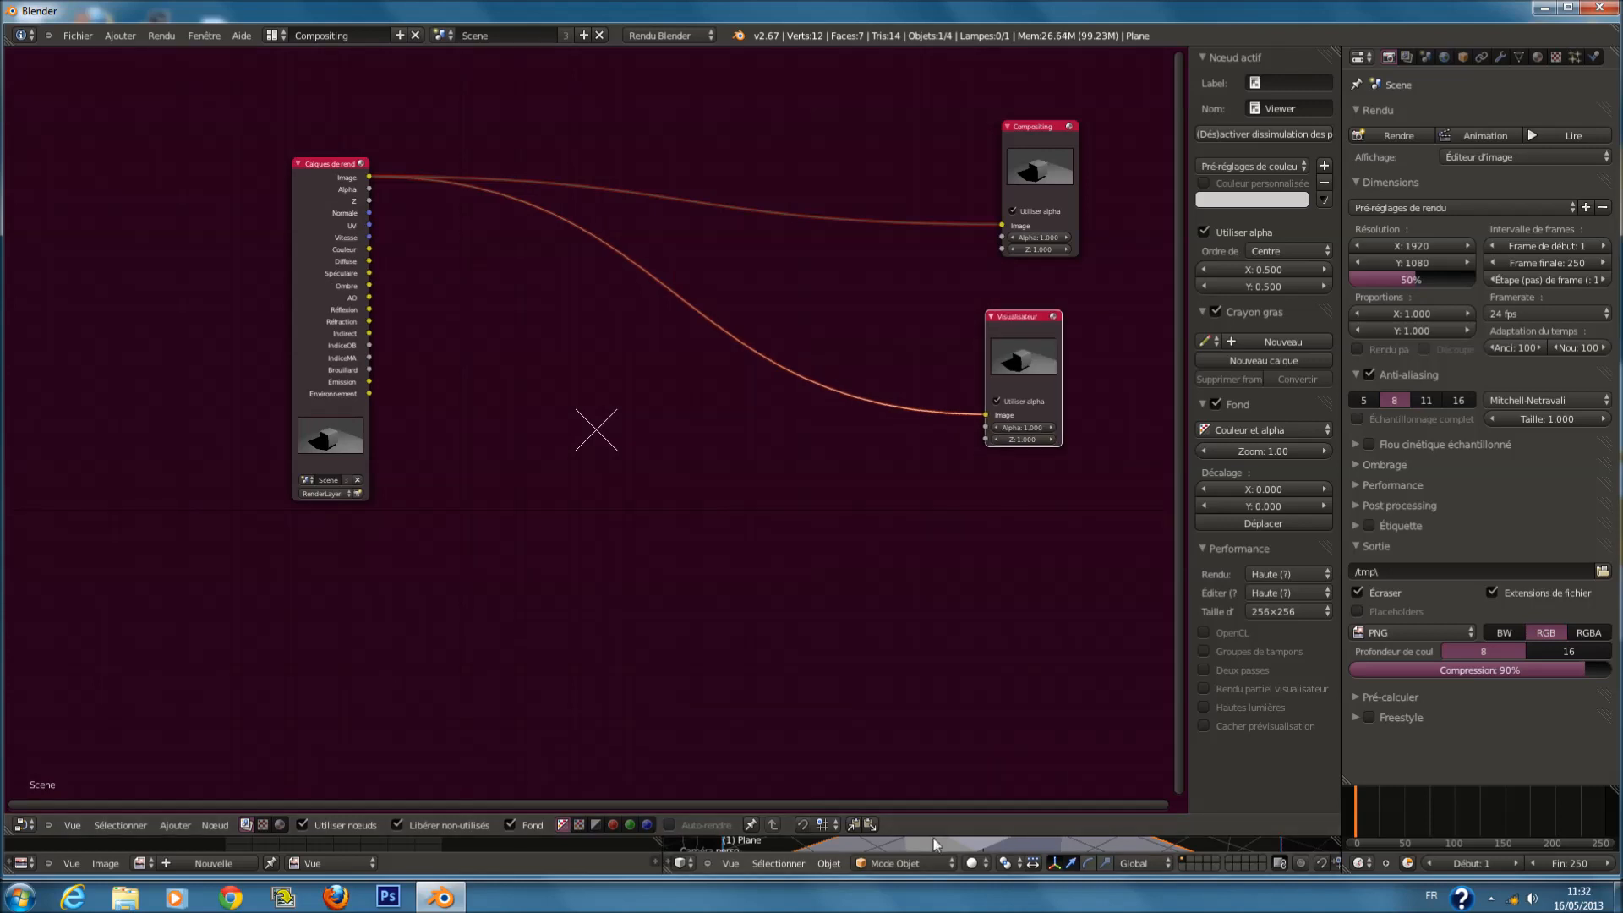
pyautogui.scroll(1, 594, 478)
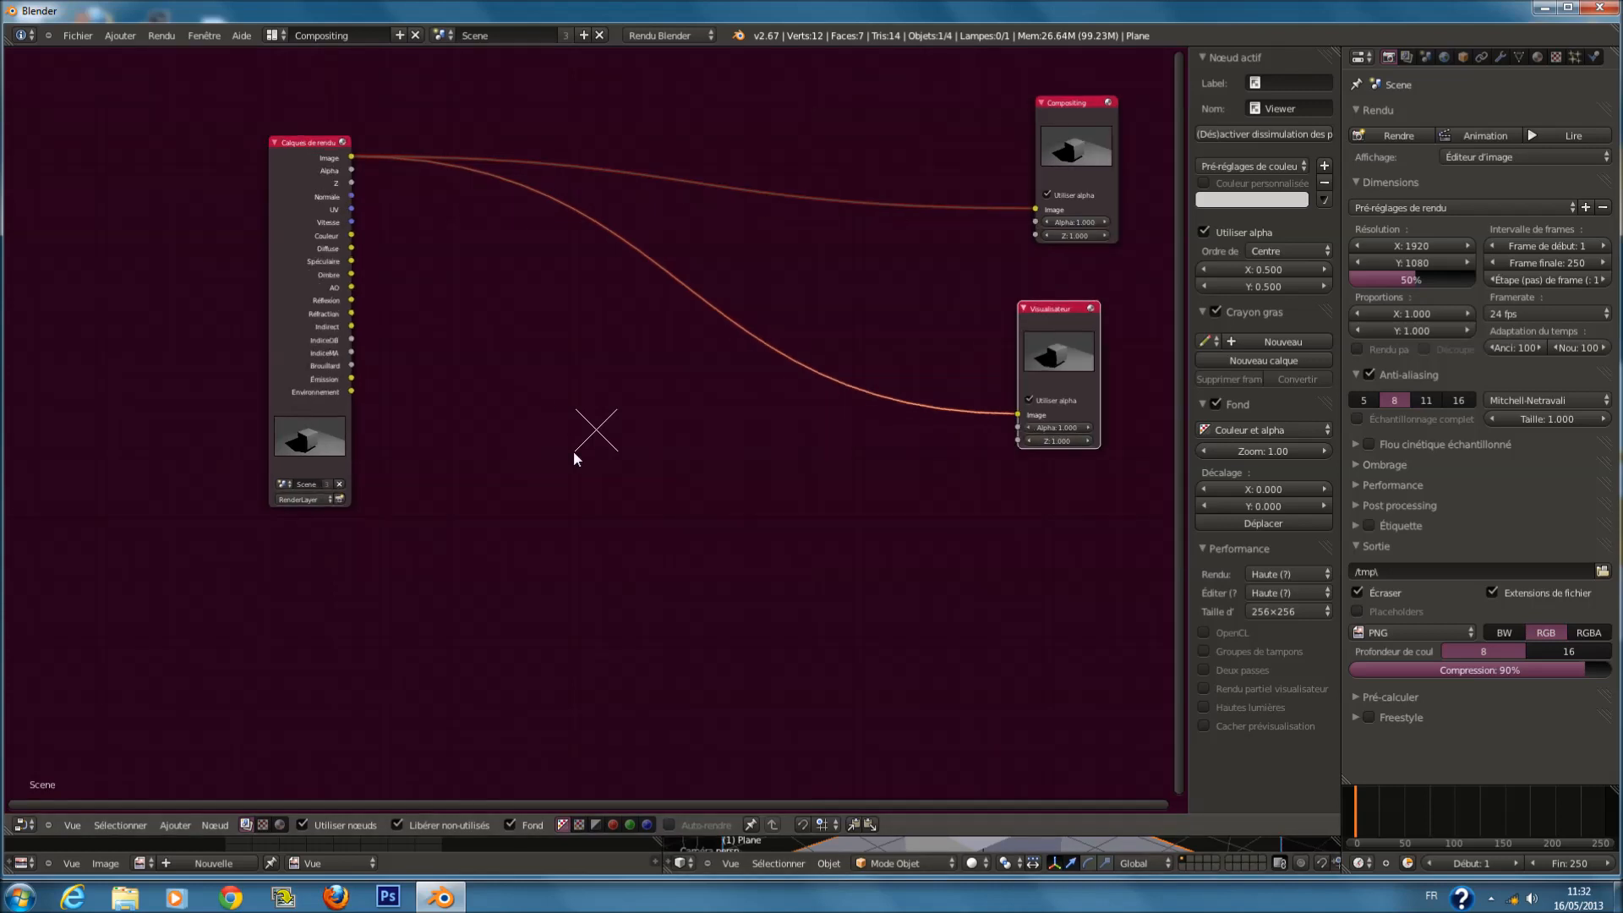
# Preview the Z, Diffuse and Réflexion passes in turn through the Visualisateur node, ending with the Image output connected to it again.
pyautogui.moveTo(353, 182); pyautogui.dragTo(1018, 414)
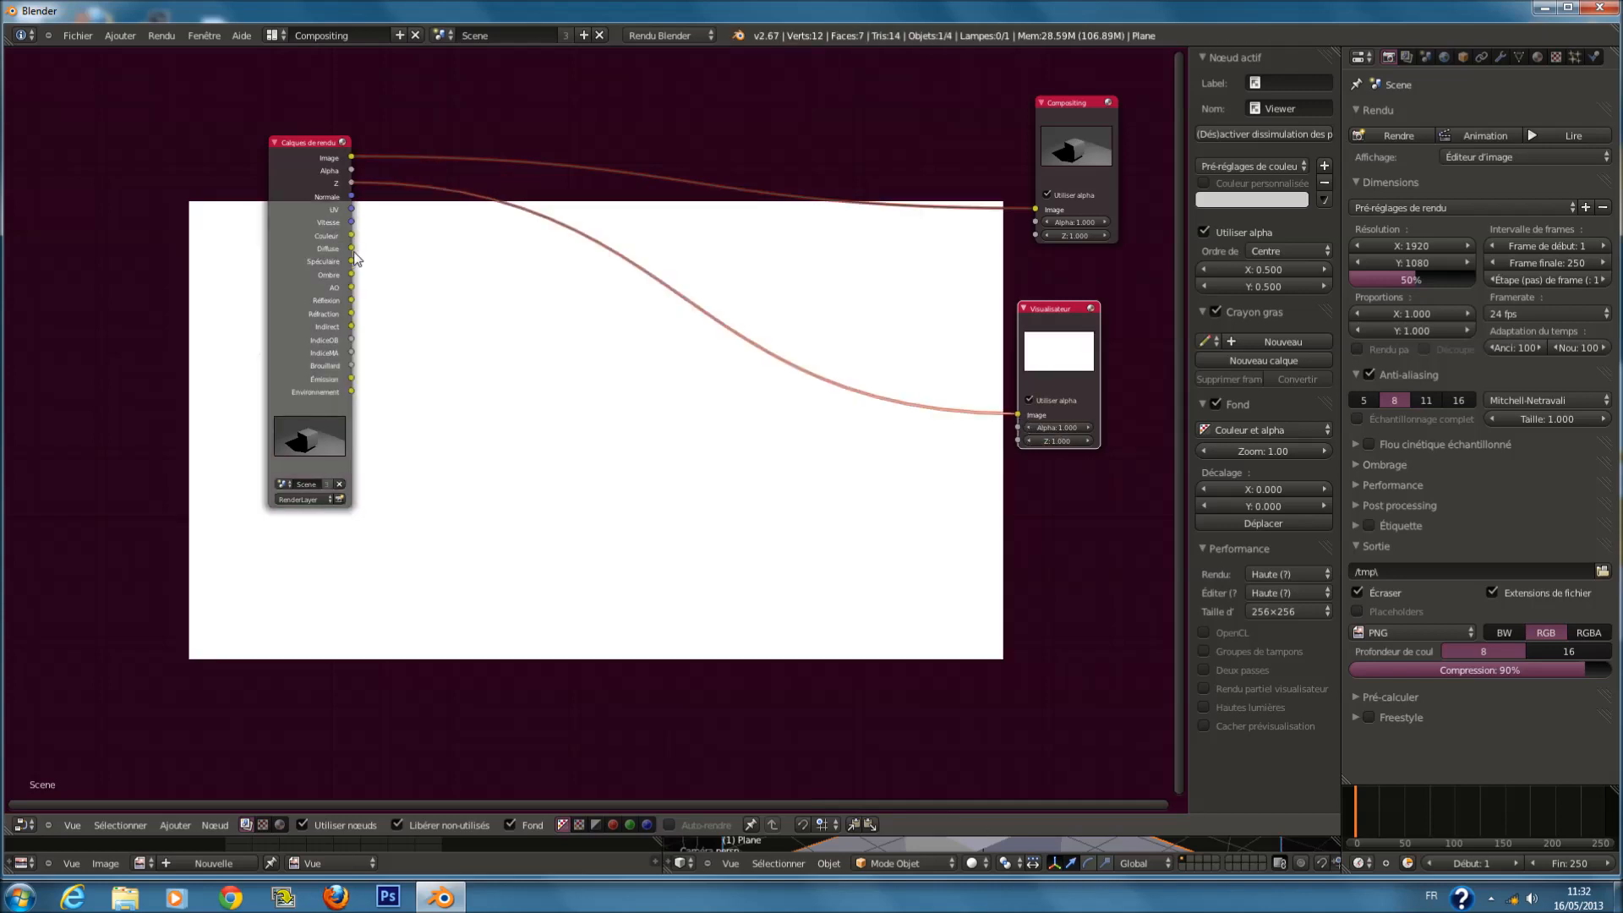
pyautogui.moveTo(358, 294); pyautogui.dragTo(1014, 420)
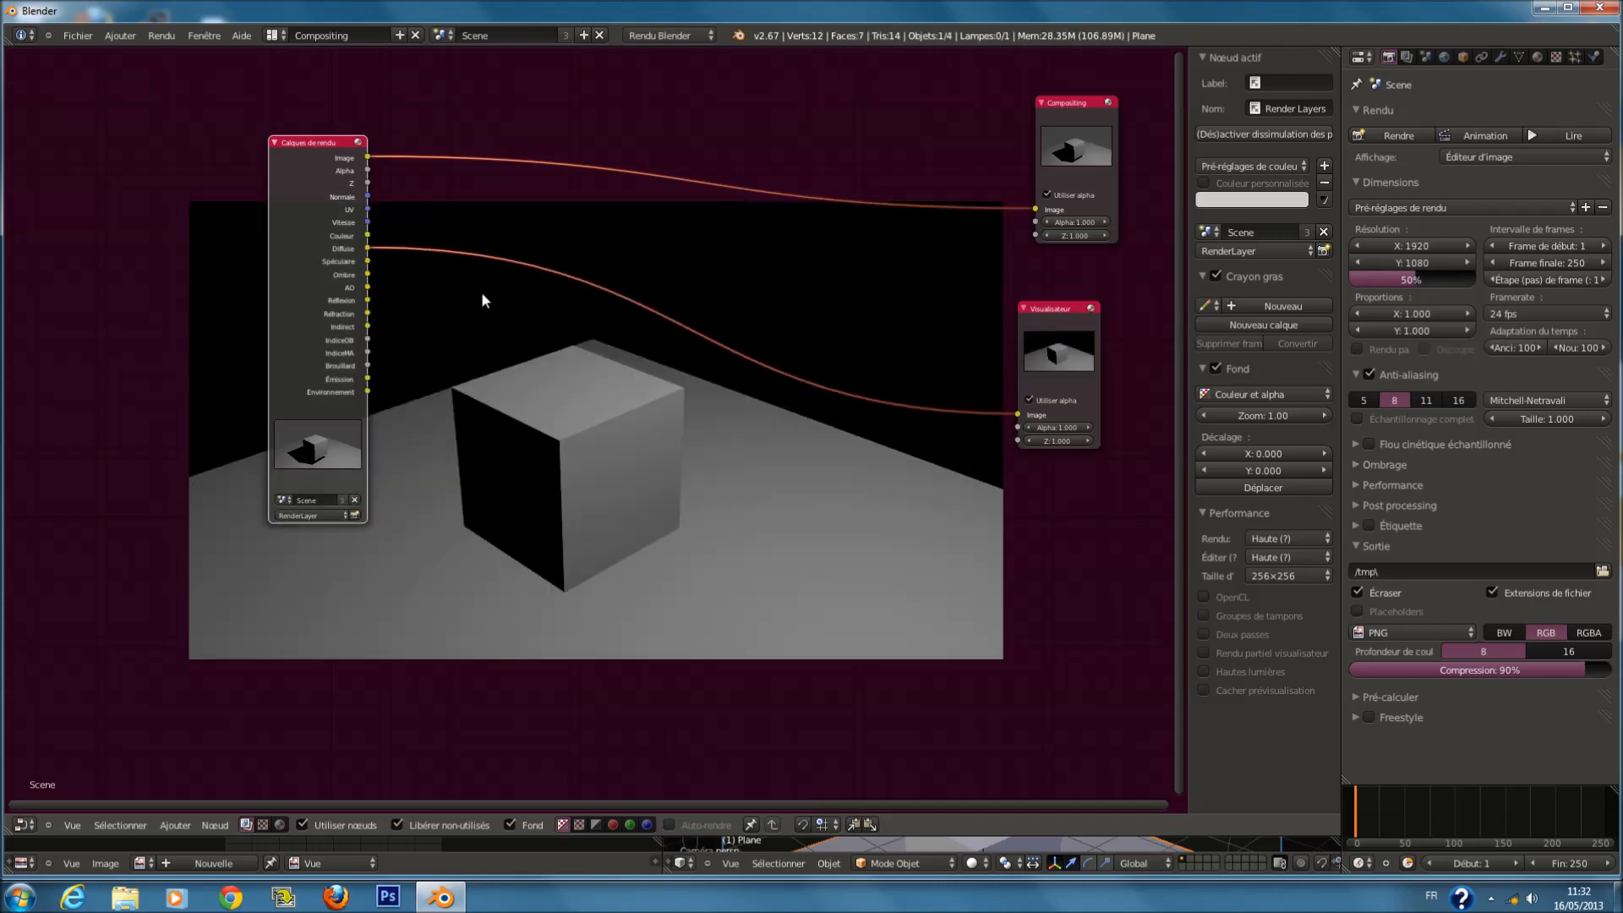
pyautogui.moveTo(369, 300); pyautogui.dragTo(1019, 414)
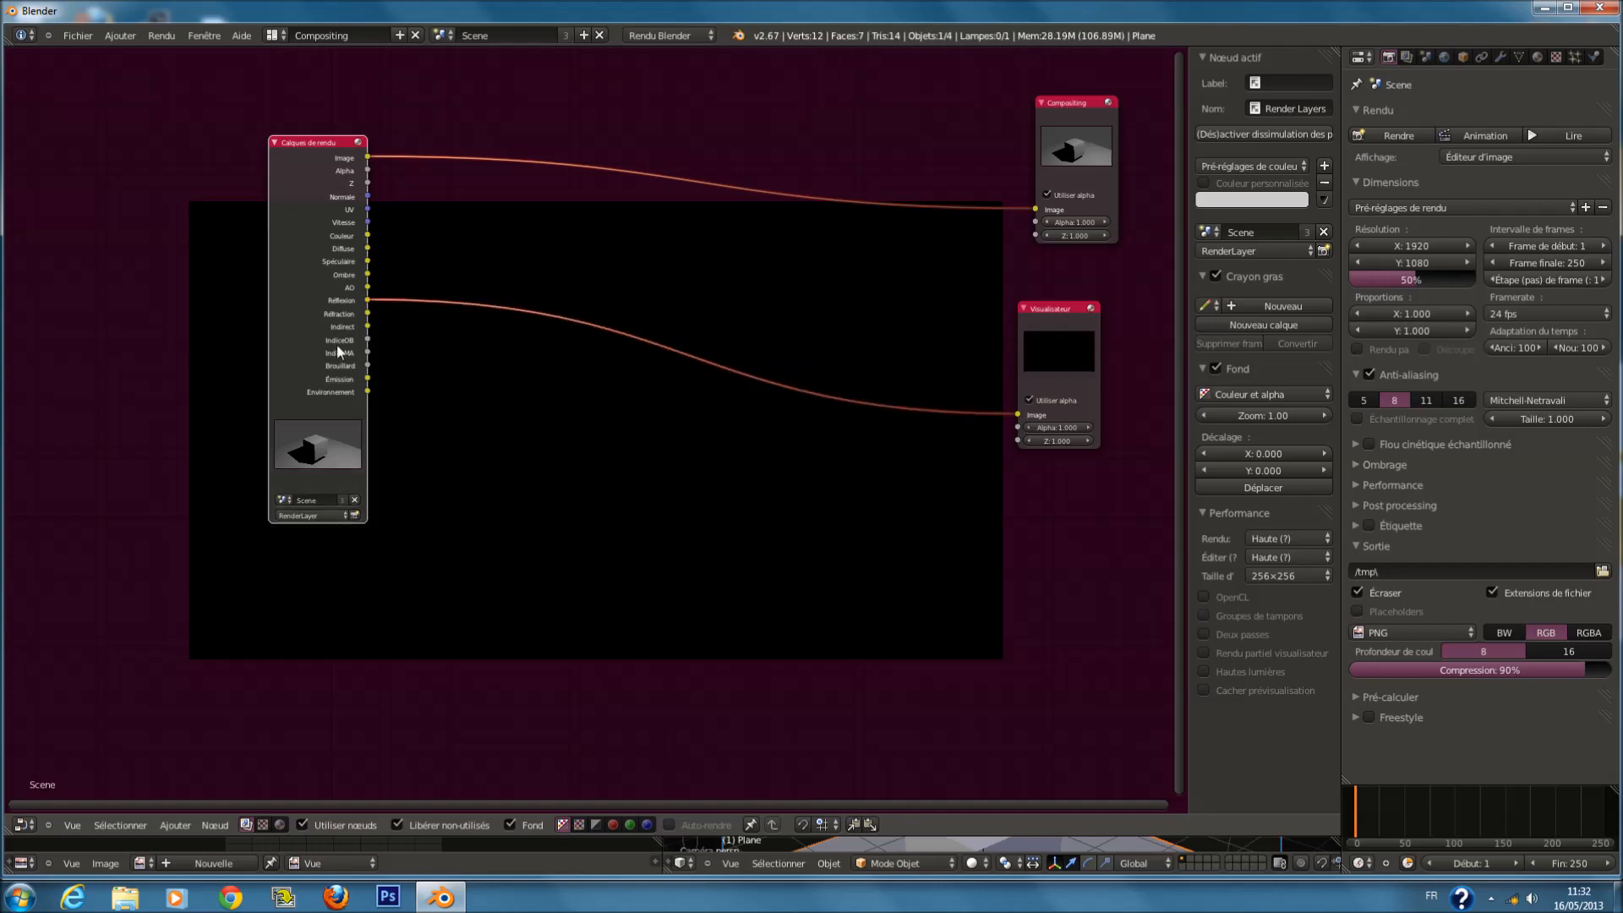
pyautogui.moveTo(368, 327); pyautogui.dragTo(490, 253)
pyautogui.moveTo(368, 158); pyautogui.dragTo(1028, 407)
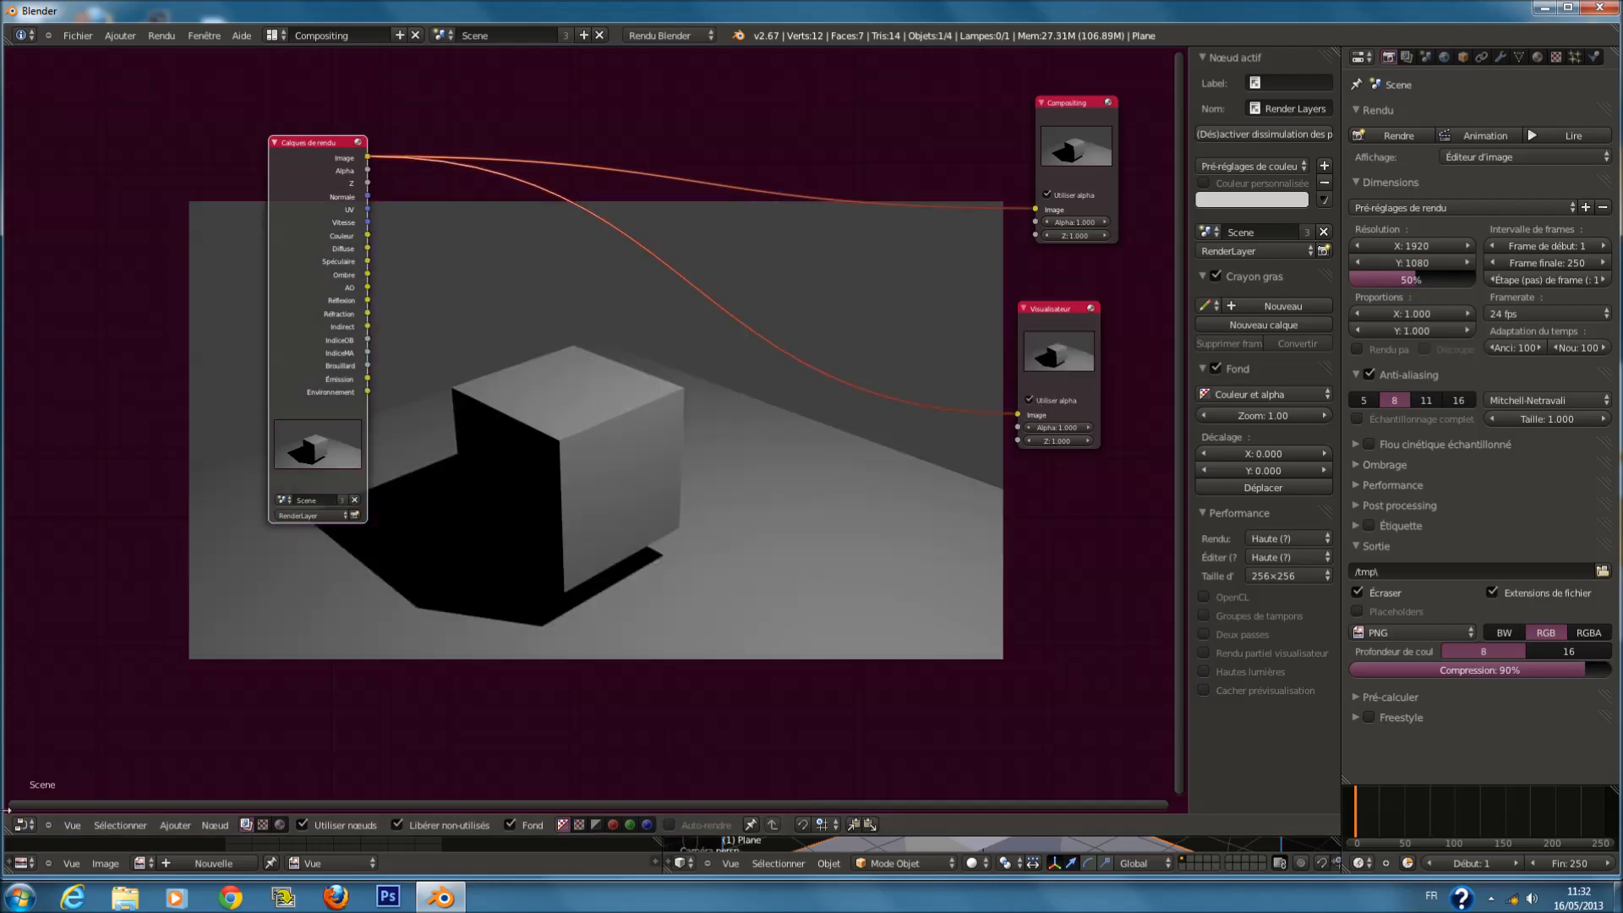
# Switch to the Default screen layout and show the 3D view in its main area instead of the rendered image.
pyautogui.click(30, 822)
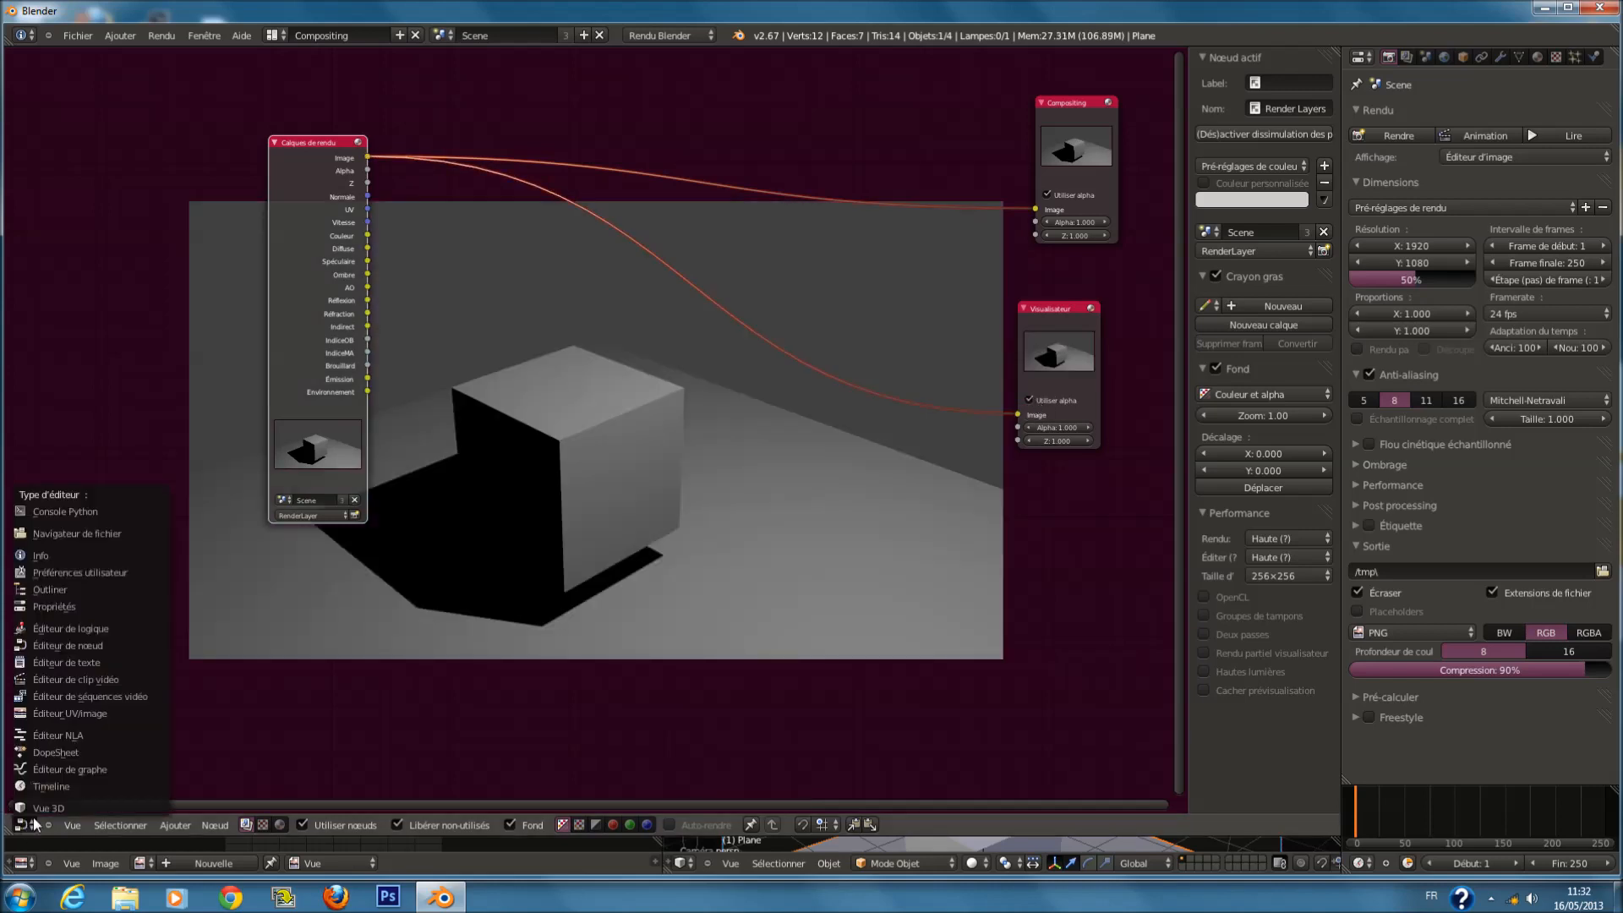
pyautogui.click(279, 36)
pyautogui.click(321, 109)
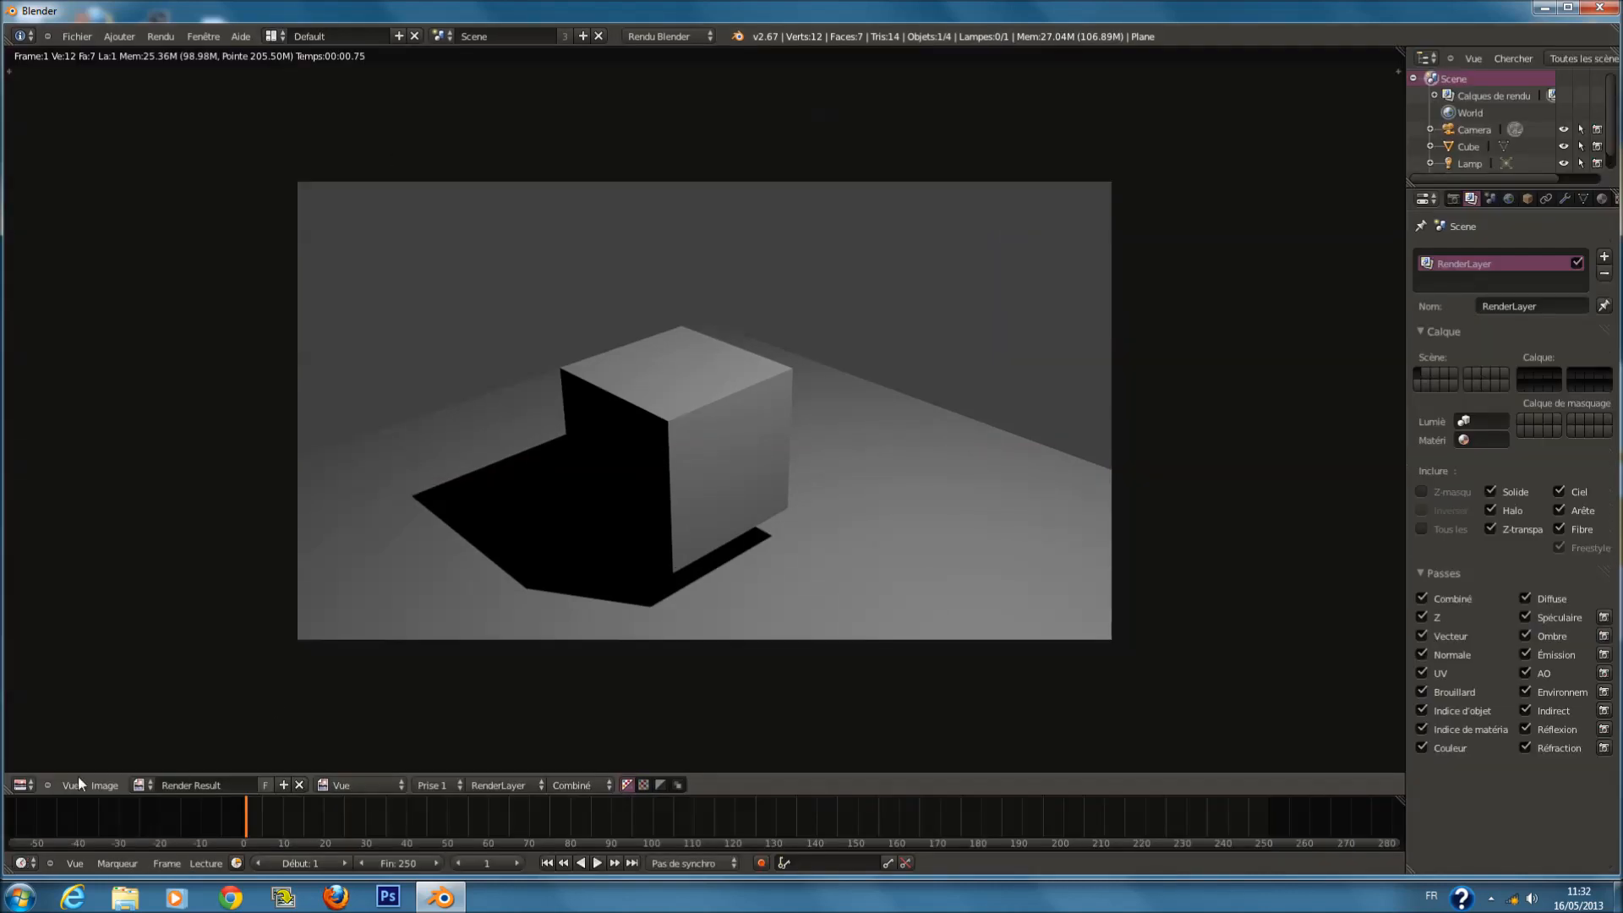
pyautogui.click(20, 785)
pyautogui.click(34, 765)
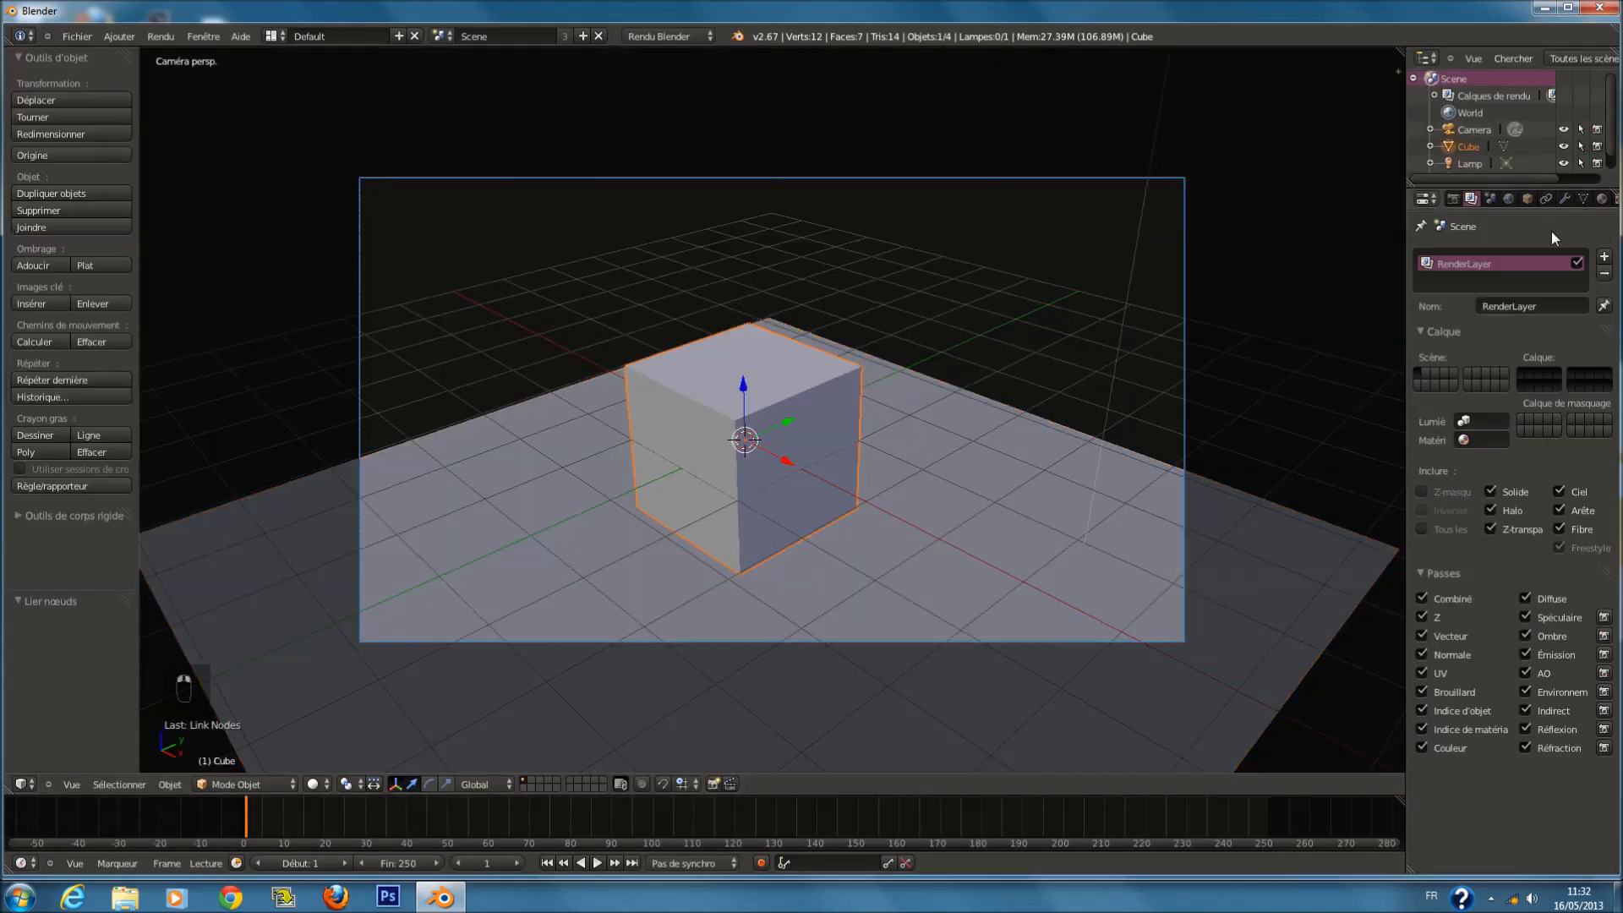
# Assign the existing material named Material to the plane, render the scene and return to the 3D view.
pyautogui.click(1602, 198)
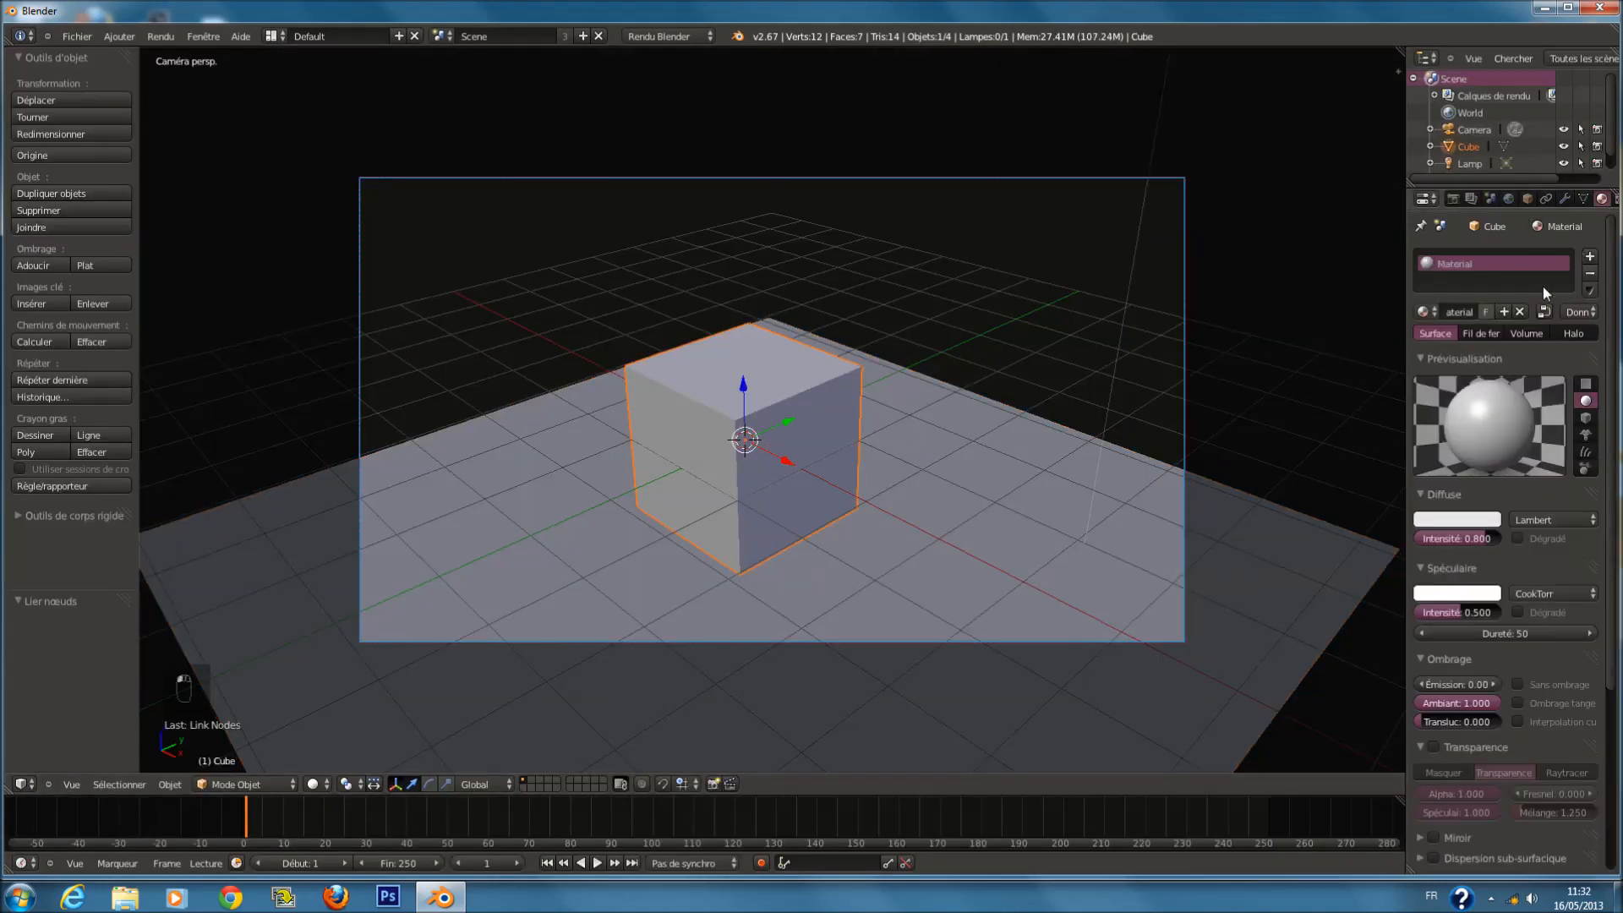
pyautogui.rightClick(1064, 482)
pyautogui.click(1494, 313)
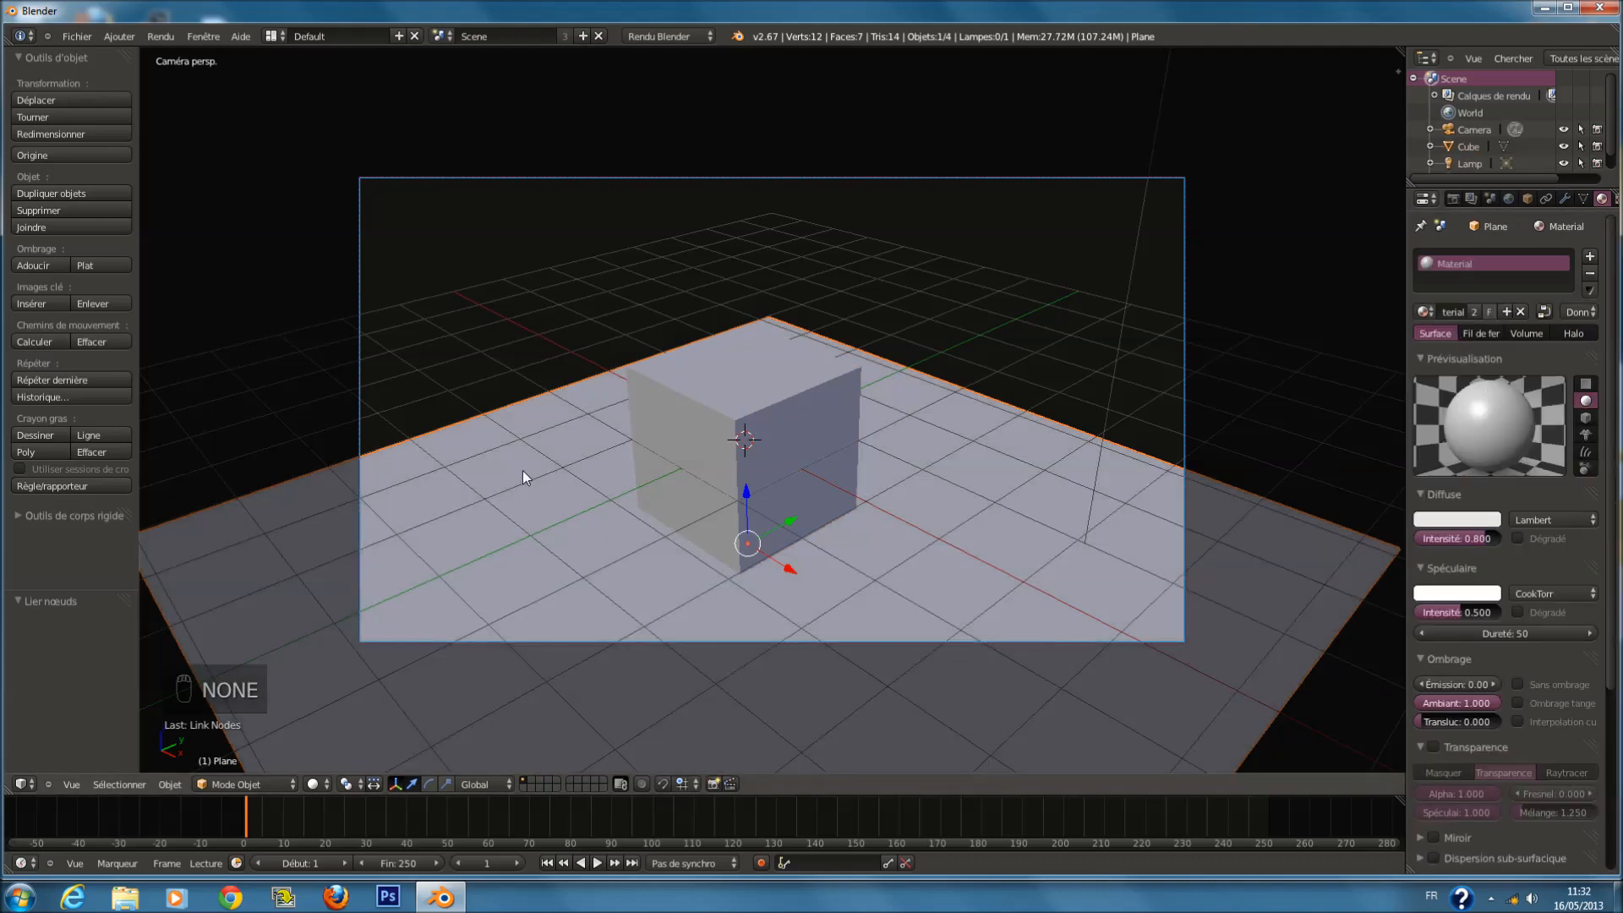
pyautogui.press('F12')
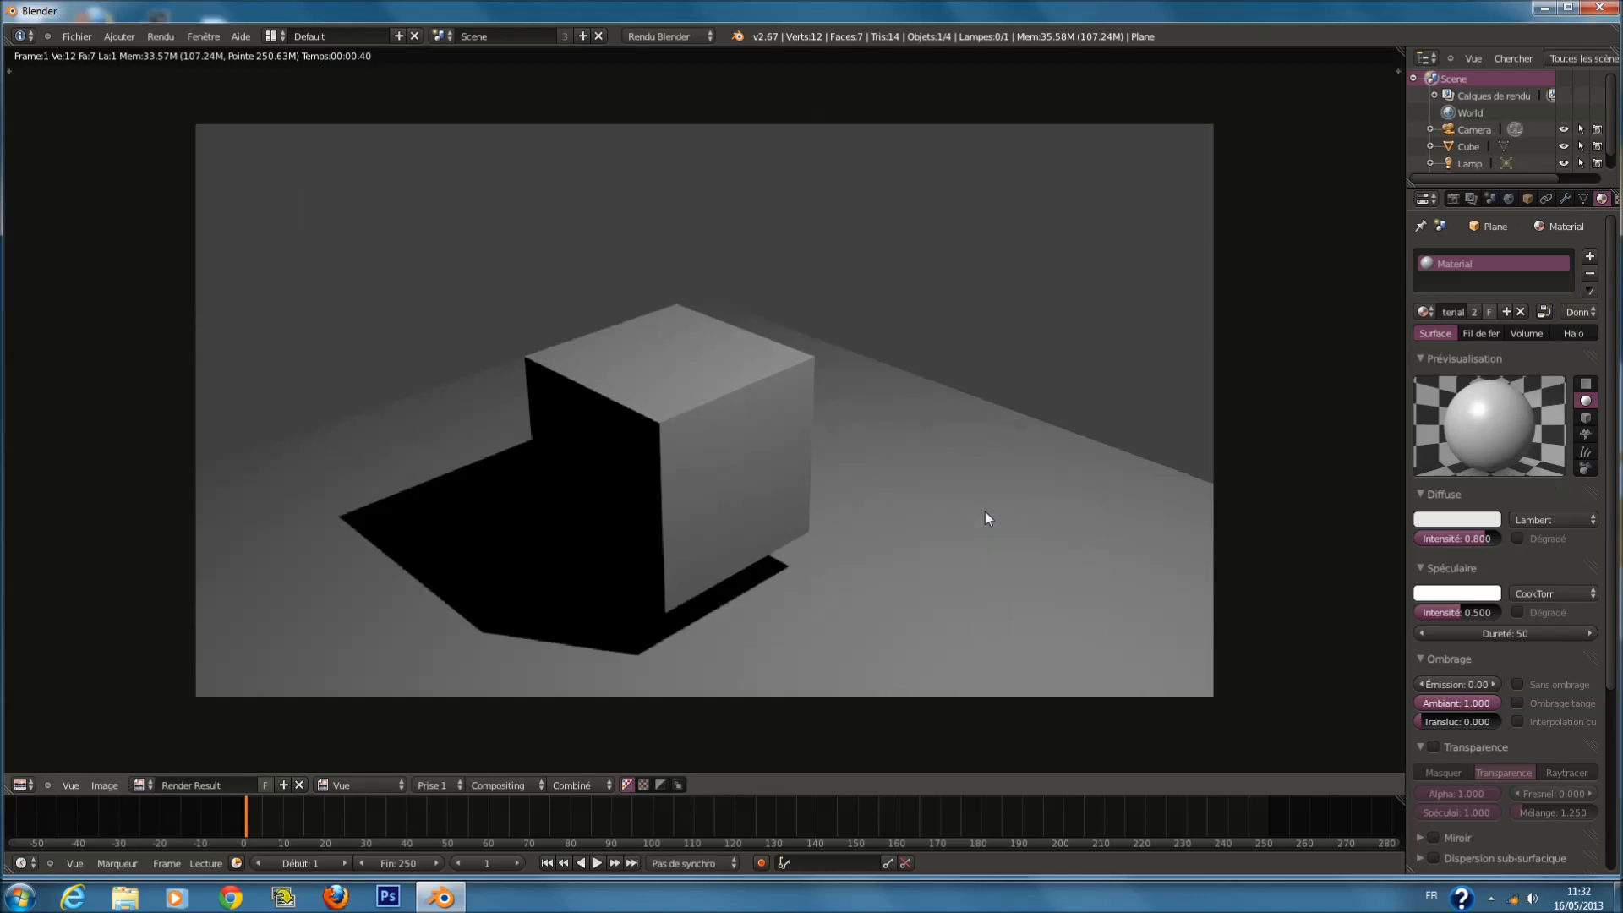
pyautogui.press('F11')
# Replace the plane's material with a new one and give it a saturated blue diffuse color.
pyautogui.click(1590, 257)
pyautogui.click(1441, 264)
pyautogui.click(1590, 273)
pyautogui.click(1513, 311)
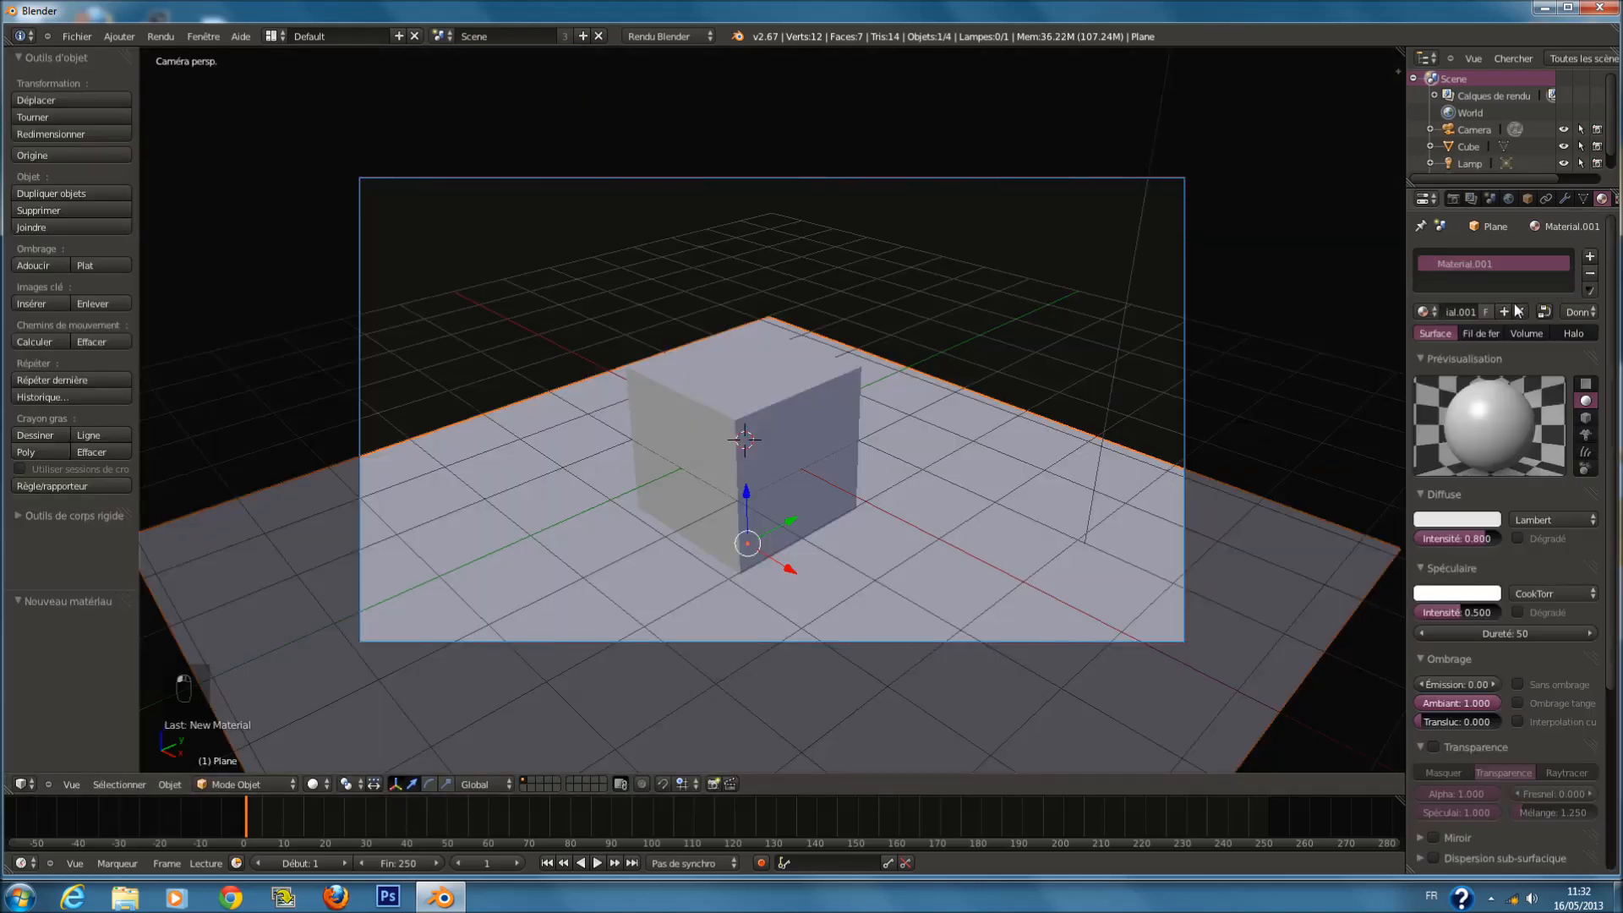
pyautogui.click(1465, 522)
pyautogui.moveTo(1430, 331); pyautogui.dragTo(1447, 306)
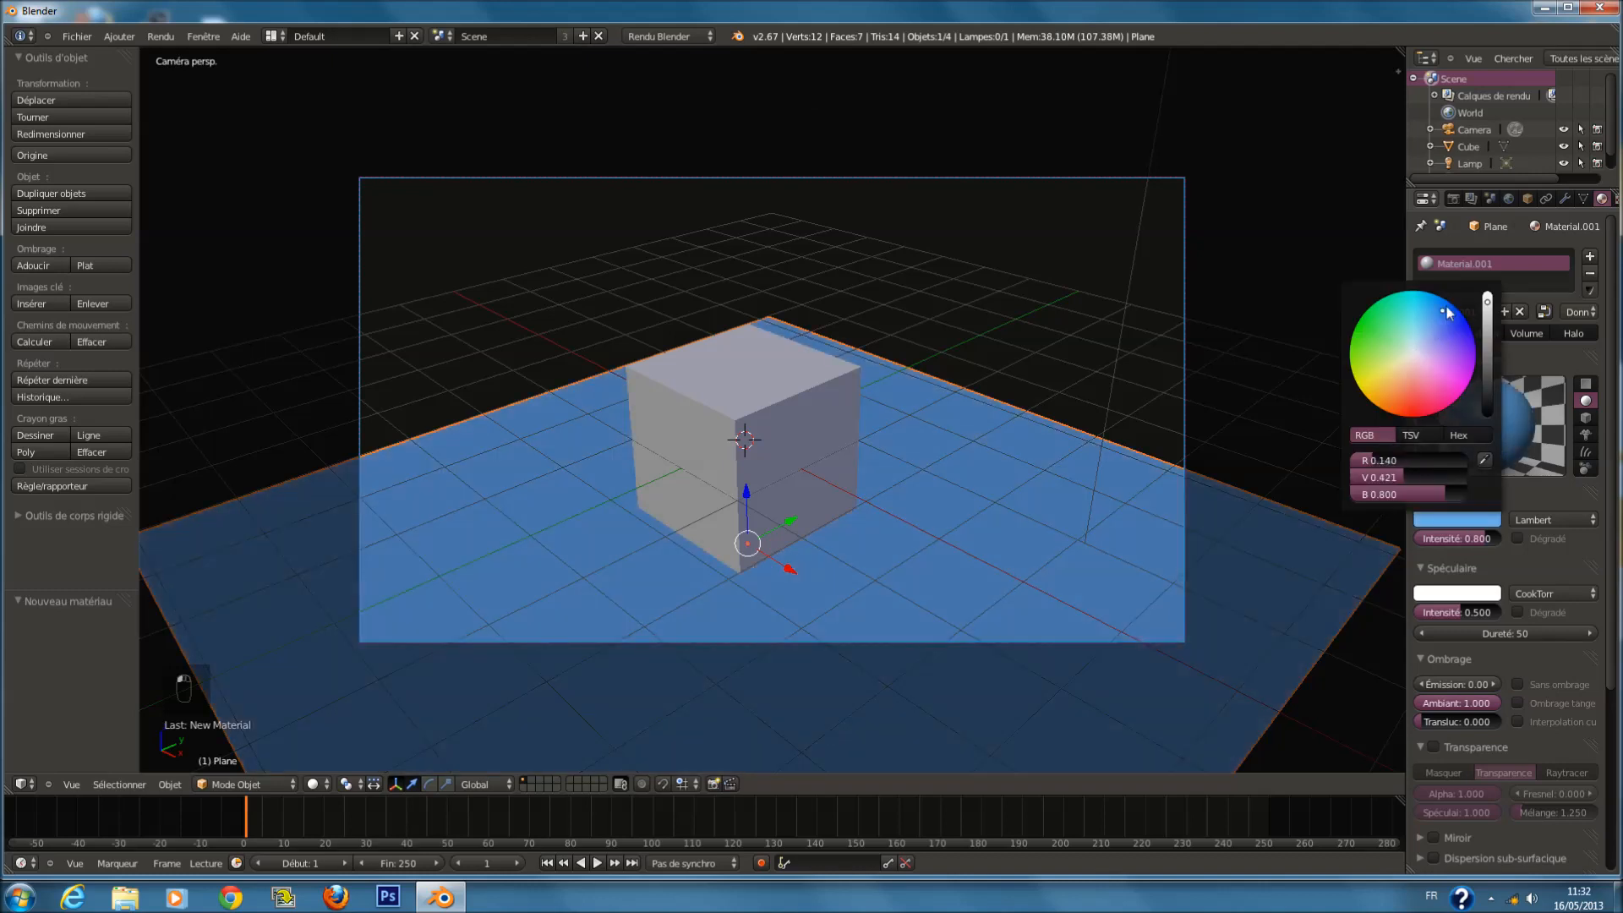
# Render the scene with the blue plane and show the compositing node editor in the main area.
pyautogui.press('F12')
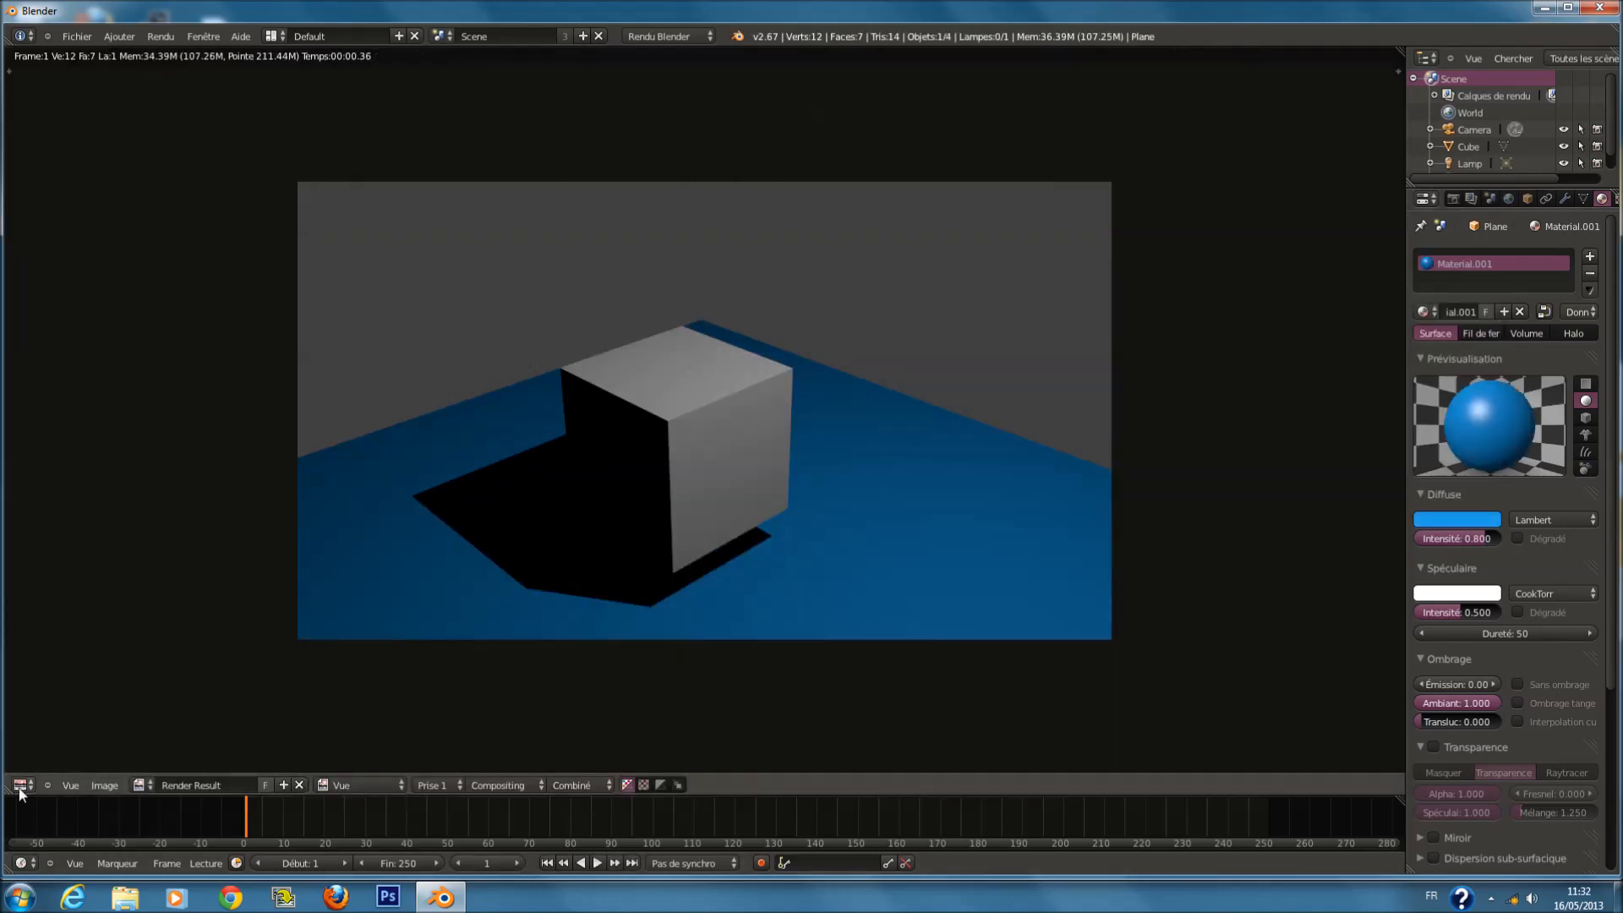
pyautogui.click(21, 785)
pyautogui.click(58, 606)
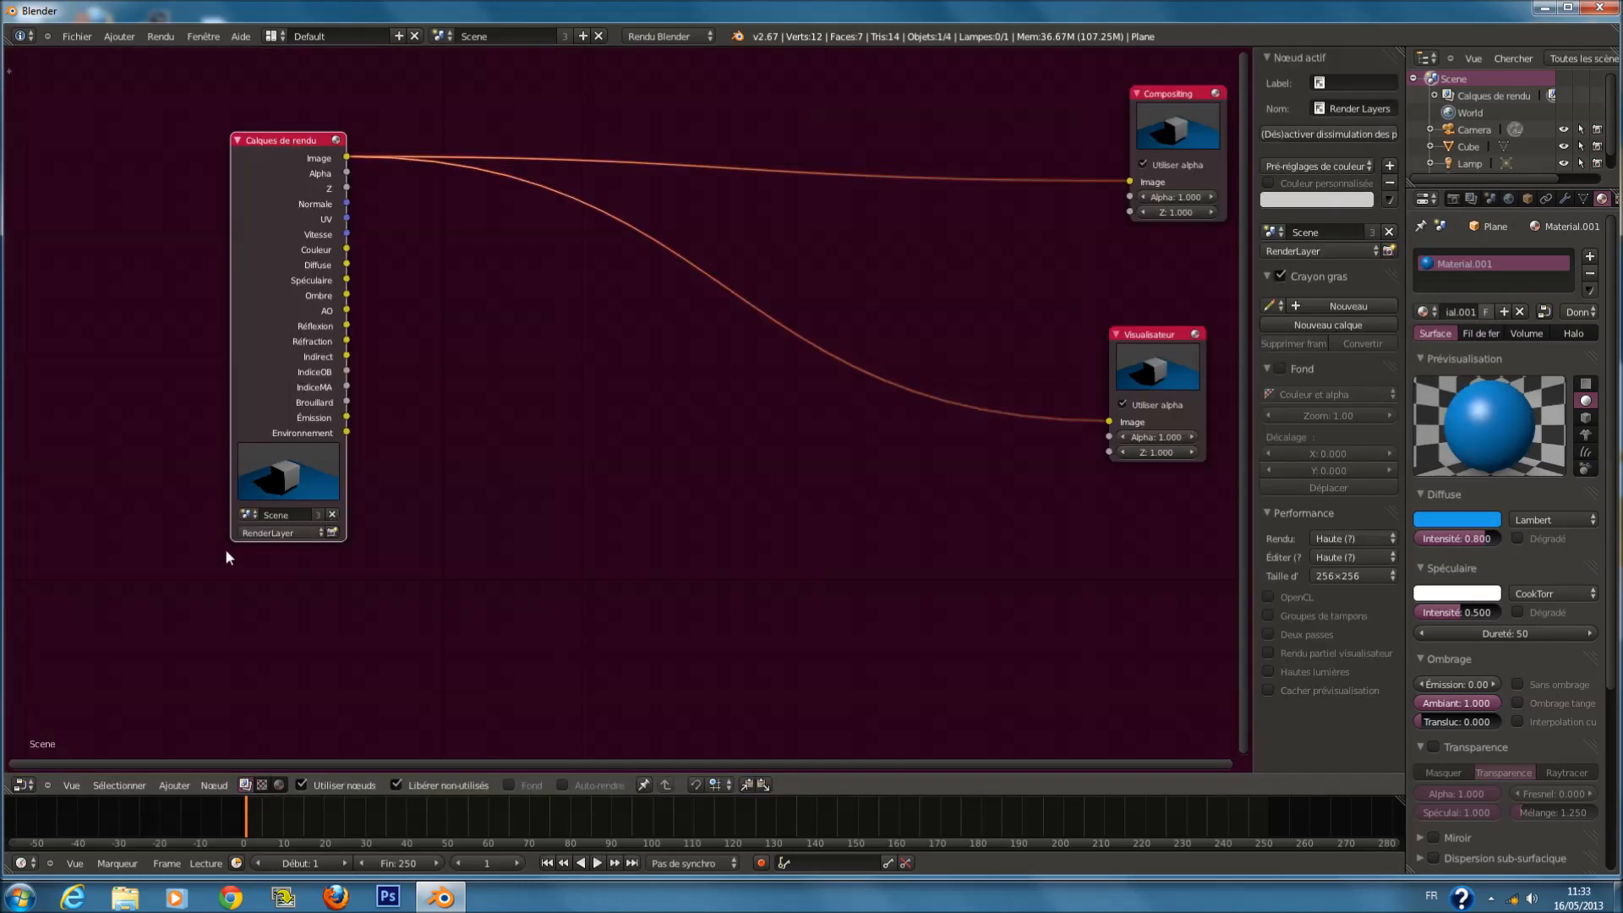
pyautogui.scroll(-1, 482, 463)
pyautogui.moveTo(515, 367); pyautogui.dragTo(454, 359, button='middle')
pyautogui.scroll(1, 448, 287)
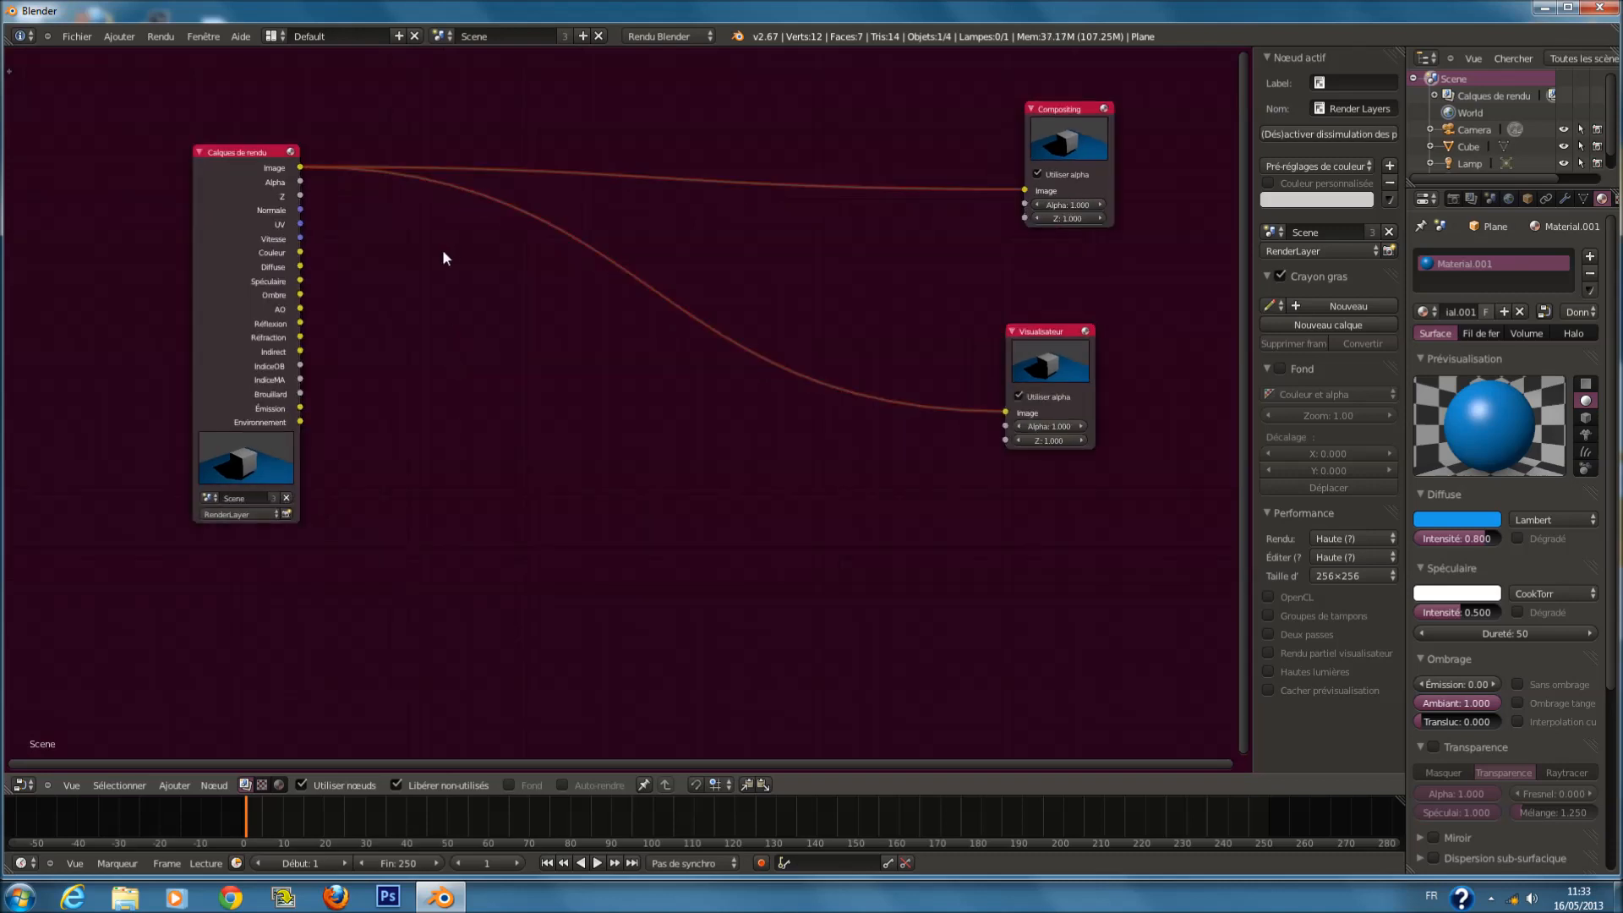
# Cycle the Calques de rendu outputs through the Visualisateur node, ending with the Image output connected again.
pyautogui.rightClick(291, 185)
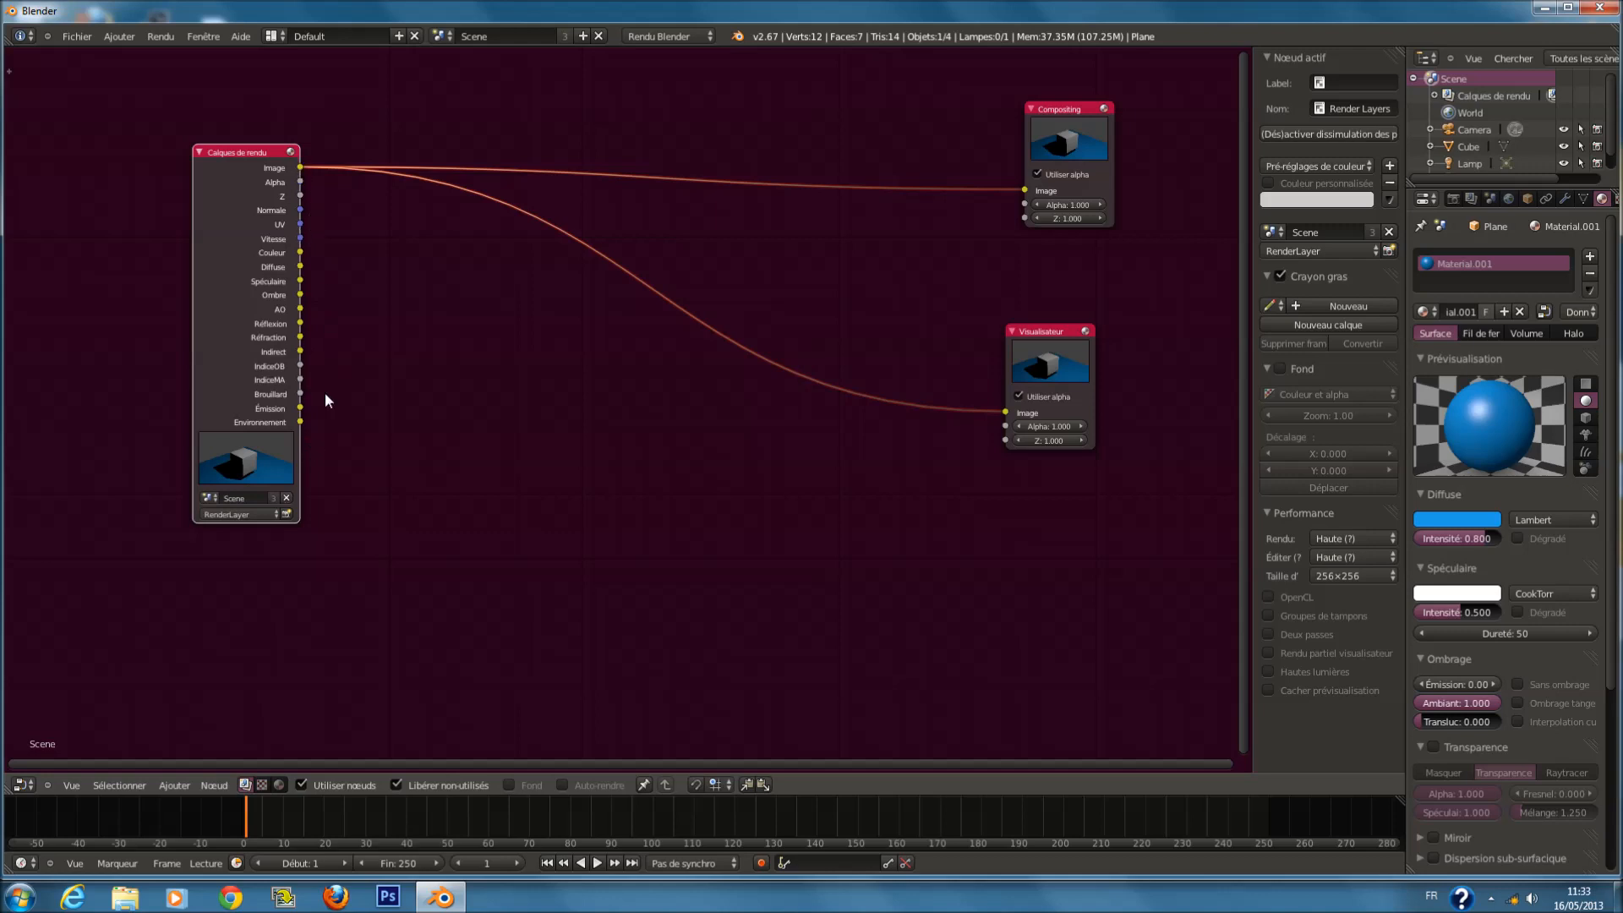
pyautogui.keyDown('ctrl'); pyautogui.keyDown('shift'); pyautogui.click(266, 337); pyautogui.keyUp('shift'); pyautogui.keyUp('ctrl')
pyautogui.keyDown('ctrl'); pyautogui.keyDown('shift'); pyautogui.click(267, 318); pyautogui.keyUp('shift'); pyautogui.keyUp('ctrl')
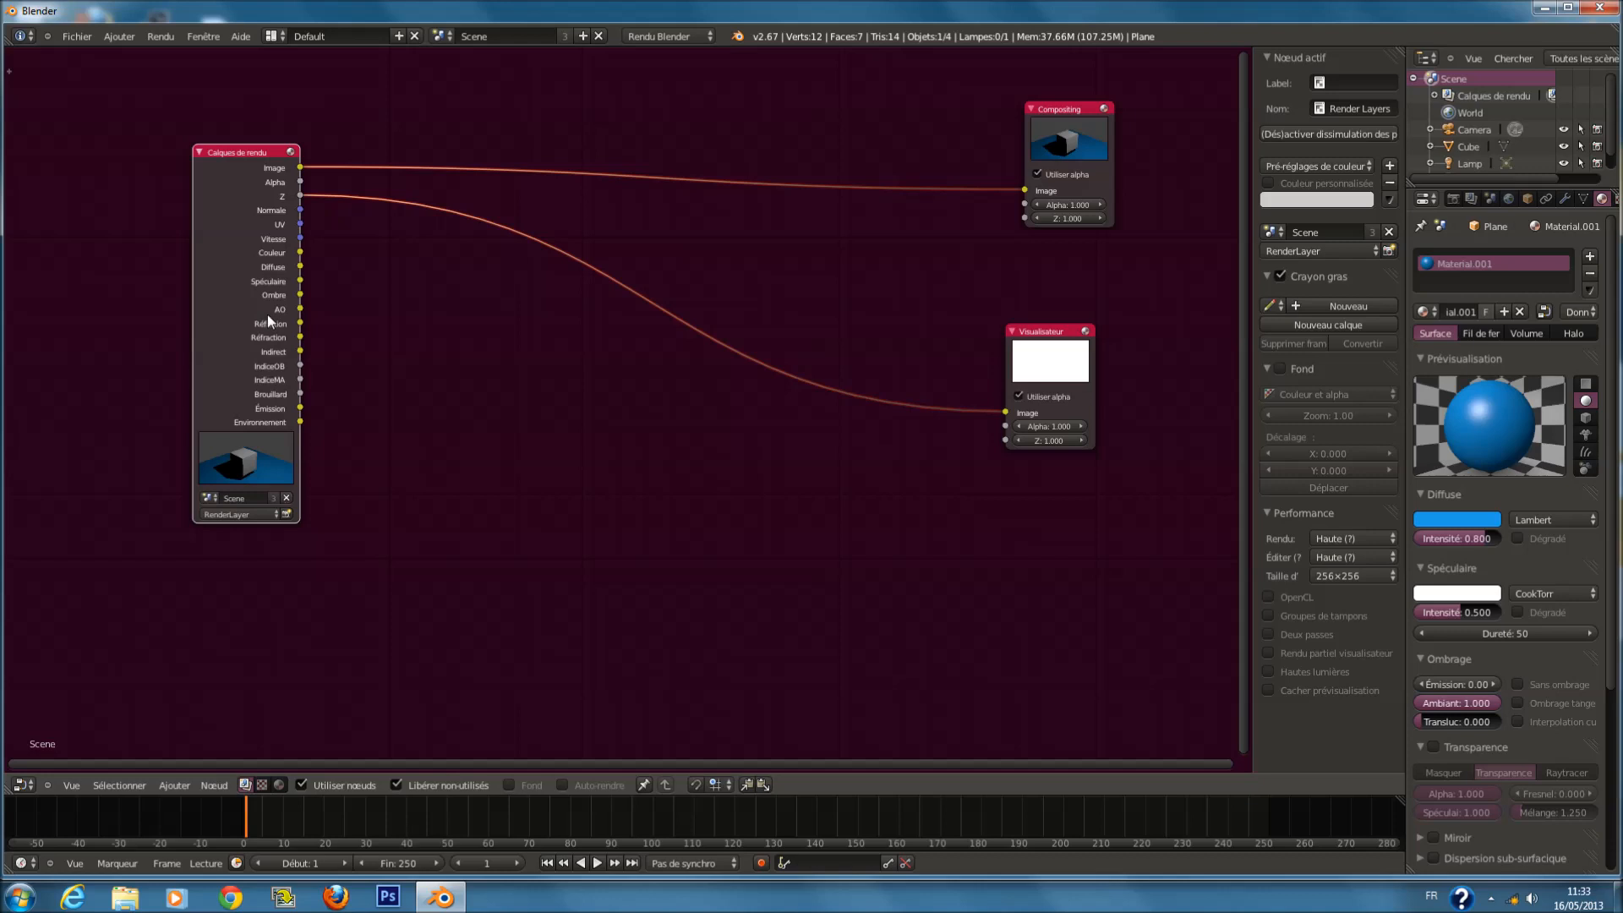
pyautogui.keyDown('ctrl'); pyautogui.keyDown('shift'); pyautogui.click(267, 314); pyautogui.keyUp('shift'); pyautogui.keyUp('ctrl')
pyautogui.keyDown('ctrl'); pyautogui.keyDown('shift'); pyautogui.click(266, 302); pyautogui.keyUp('shift'); pyautogui.keyUp('ctrl')
pyautogui.keyDown('ctrl'); pyautogui.keyDown('shift'); pyautogui.click(269, 298); pyautogui.keyUp('shift'); pyautogui.keyUp('ctrl')
pyautogui.keyDown('ctrl'); pyautogui.keyDown('shift'); pyautogui.click(269, 297); pyautogui.keyUp('shift'); pyautogui.keyUp('ctrl')
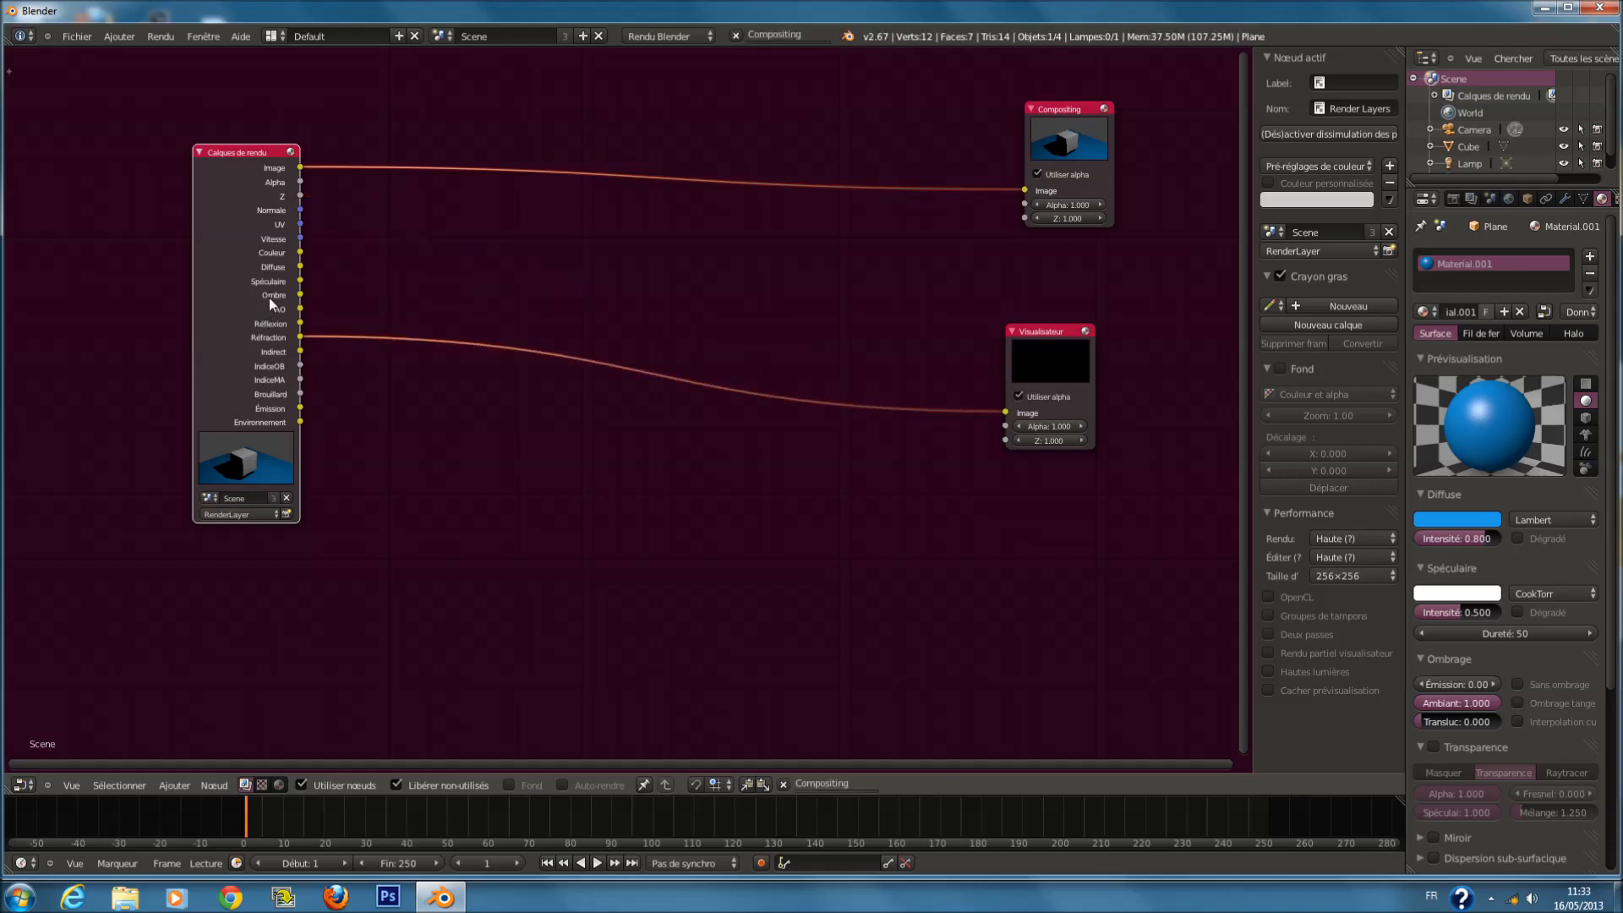
pyautogui.keyDown('ctrl'); pyautogui.keyDown('shift'); pyautogui.click(269, 297); pyautogui.keyUp('shift'); pyautogui.keyUp('ctrl')
pyautogui.keyDown('ctrl'); pyautogui.keyDown('shift'); pyautogui.click(269, 298); pyautogui.keyUp('shift'); pyautogui.keyUp('ctrl')
pyautogui.keyDown('ctrl'); pyautogui.keyDown('shift'); pyautogui.click(269, 298); pyautogui.keyUp('shift'); pyautogui.keyUp('ctrl')
pyautogui.keyDown('ctrl'); pyautogui.keyDown('shift'); pyautogui.click(269, 298); pyautogui.keyUp('shift'); pyautogui.keyUp('ctrl')
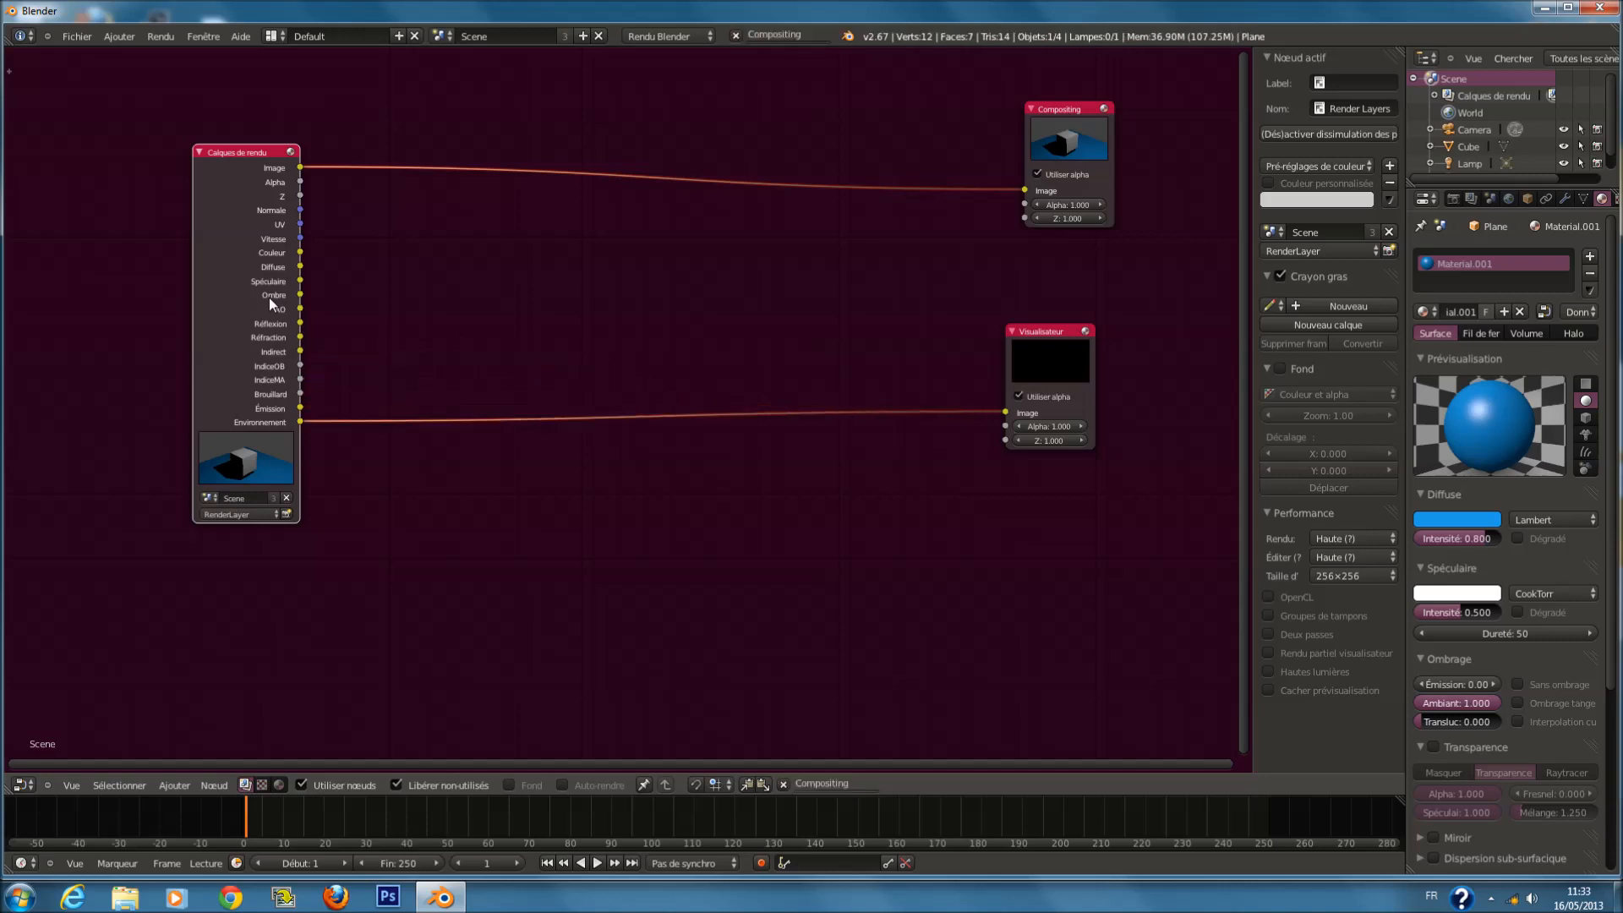
pyautogui.keyDown('ctrl'); pyautogui.keyDown('shift'); pyautogui.click(269, 298); pyautogui.keyUp('shift'); pyautogui.keyUp('ctrl')
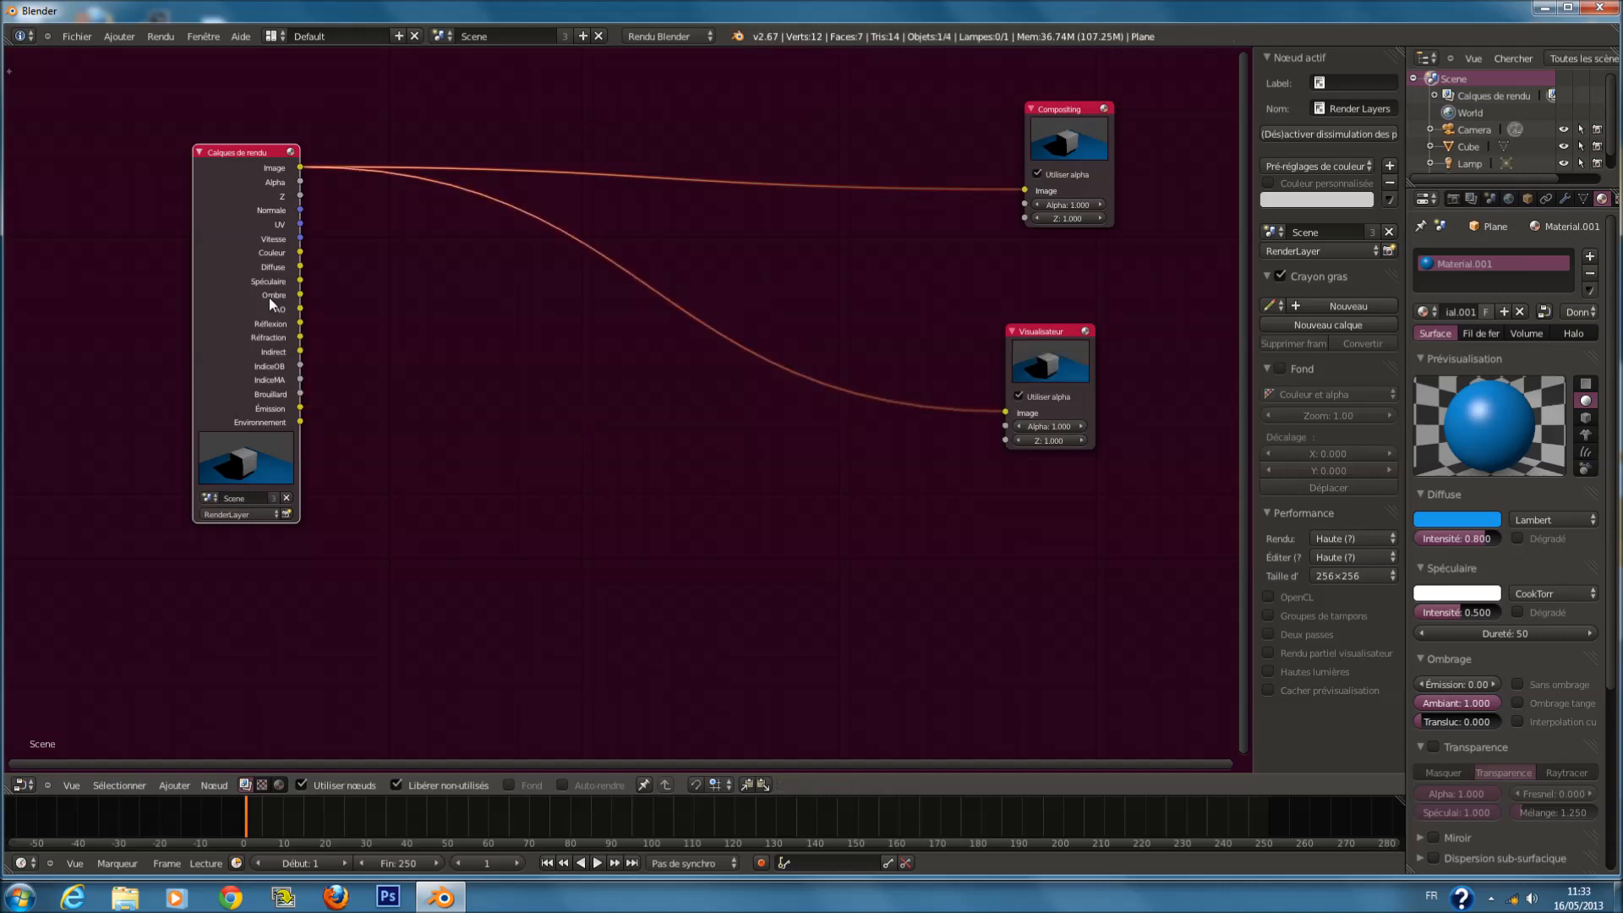
# Turn on the node editor's Fond backdrop and preview the render layer's outputs in turn up to the Couleur pass.
pyautogui.click(530, 785)
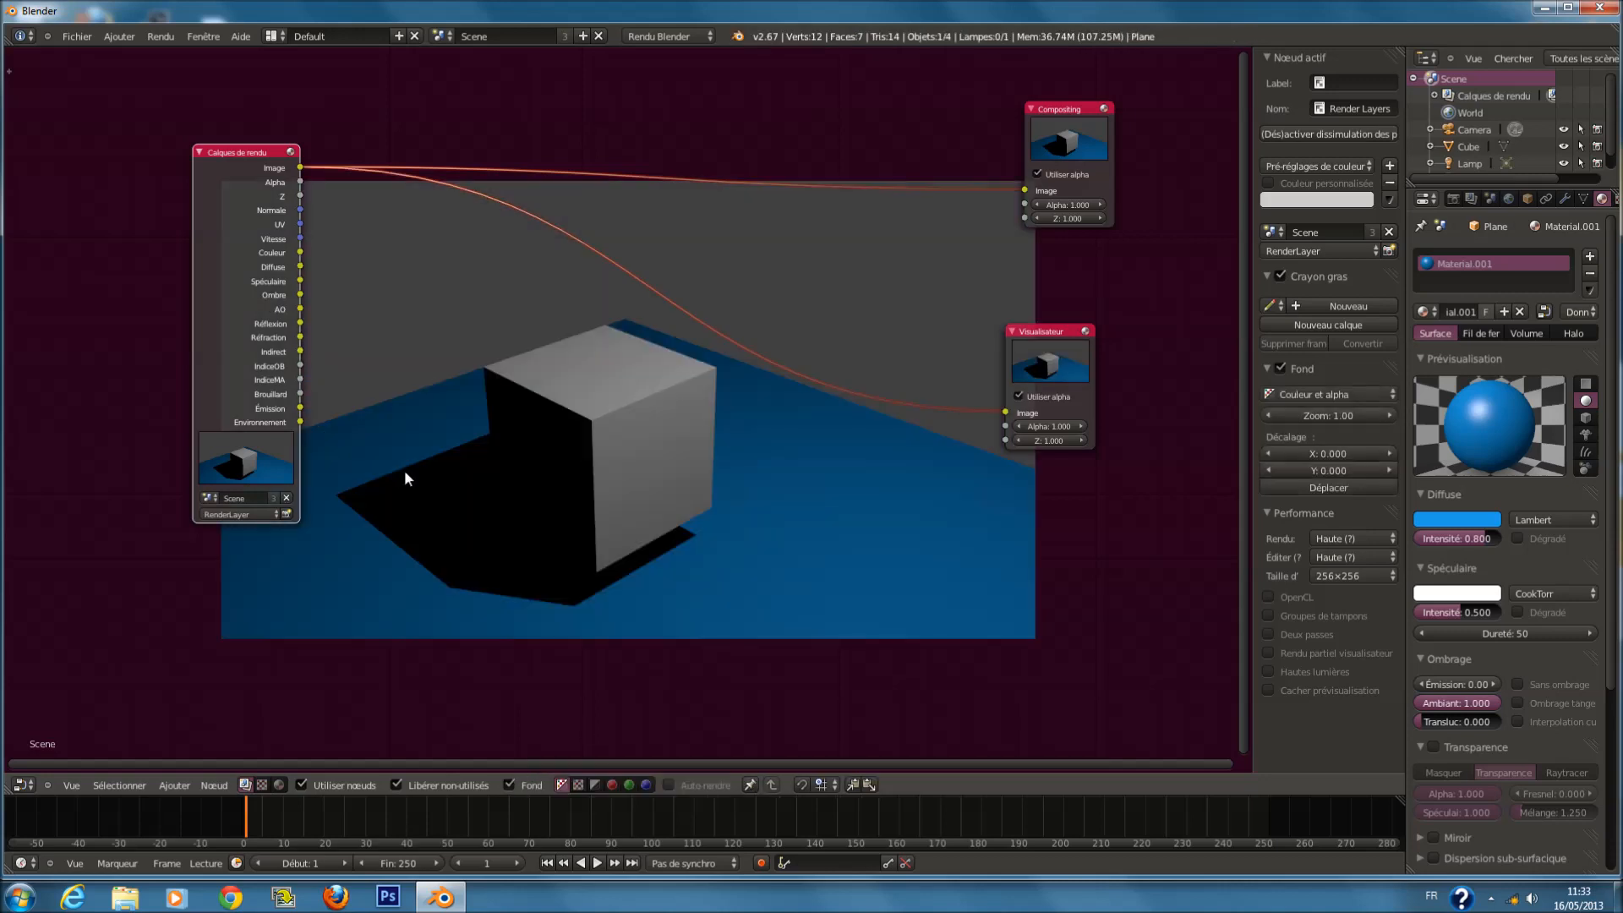
pyautogui.keyDown('ctrl'); pyautogui.keyDown('shift'); pyautogui.click(270, 250); pyautogui.keyUp('shift'); pyautogui.keyUp('ctrl')
pyautogui.keyDown('ctrl'); pyautogui.keyDown('shift'); pyautogui.click(271, 248); pyautogui.keyUp('shift'); pyautogui.keyUp('ctrl')
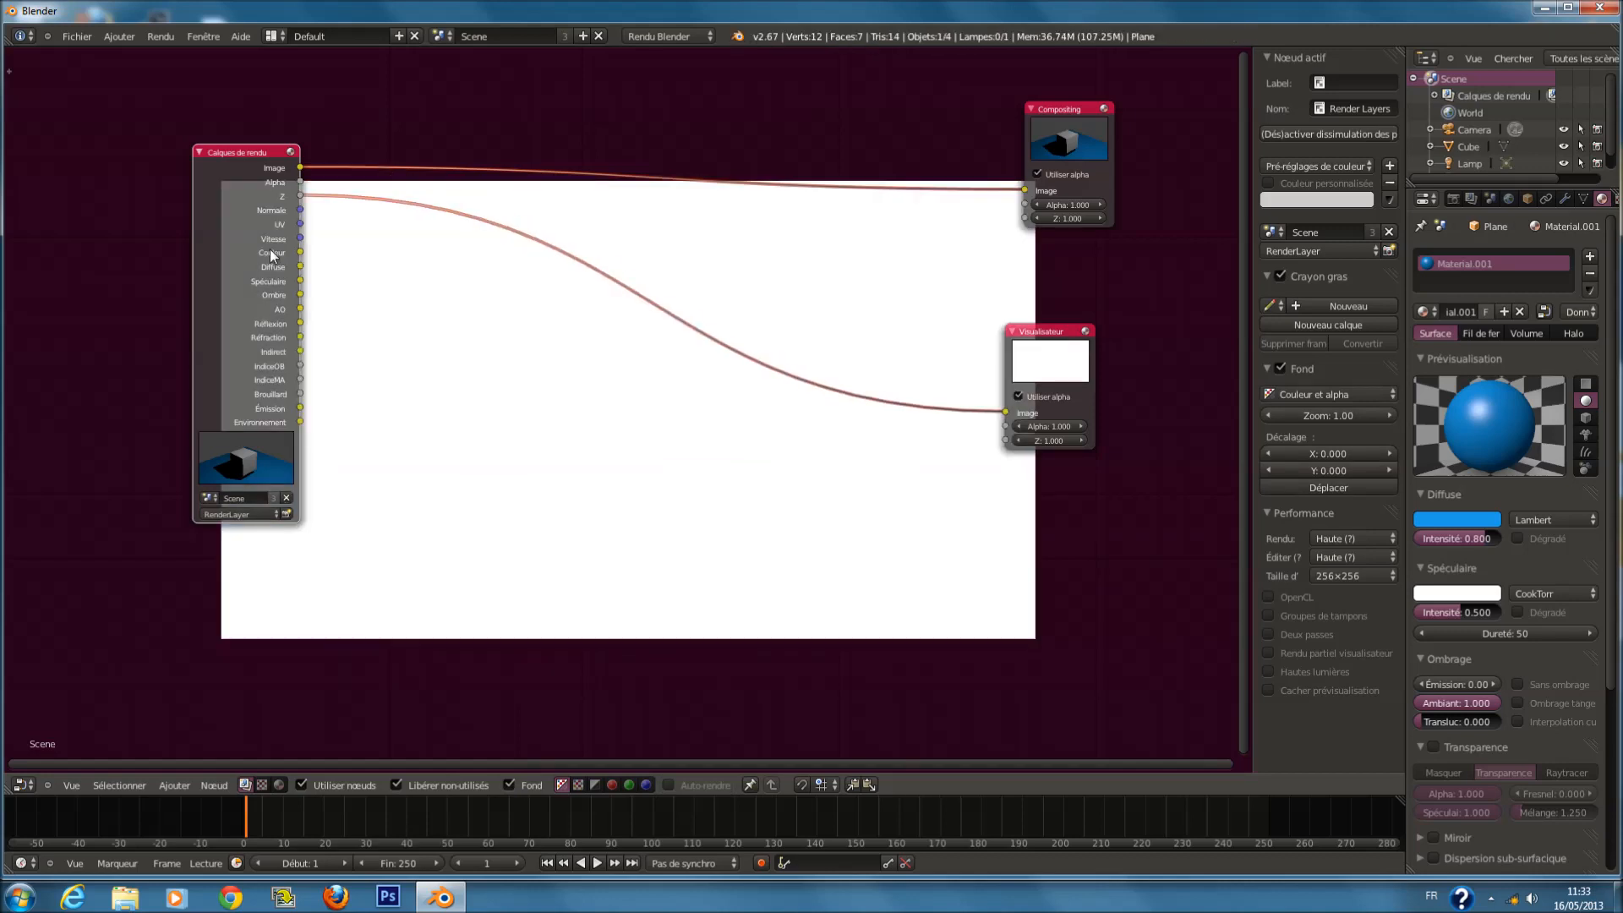
pyautogui.keyDown('ctrl'); pyautogui.keyDown('shift'); pyautogui.click(271, 249); pyautogui.keyUp('shift'); pyautogui.keyUp('ctrl')
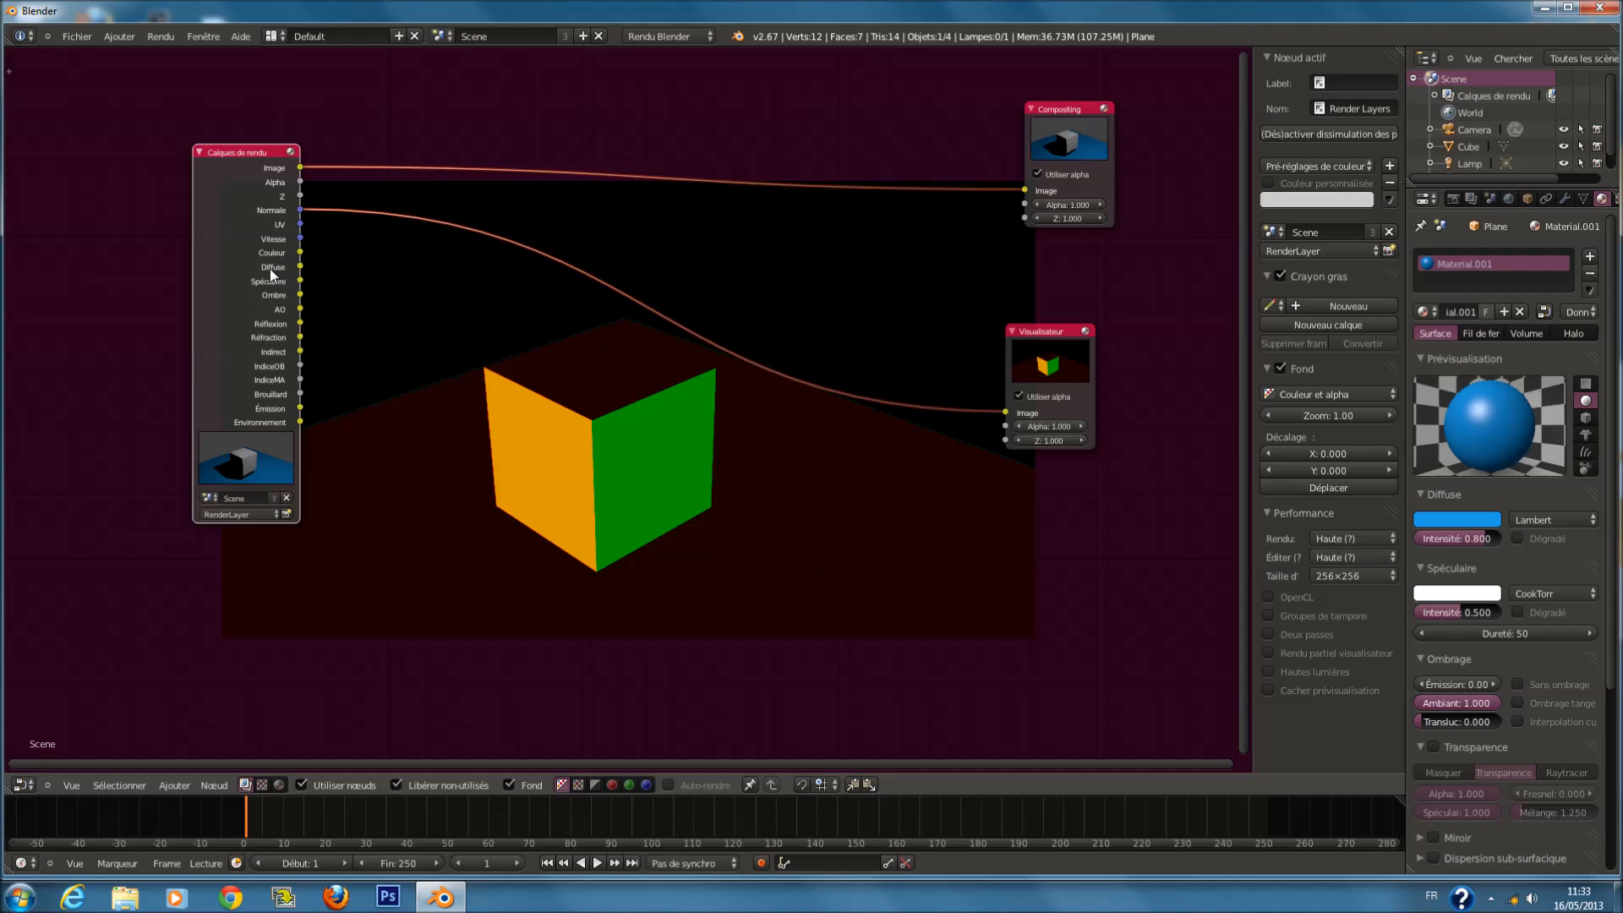
pyautogui.keyDown('ctrl'); pyautogui.keyDown('shift'); pyautogui.click(271, 256); pyautogui.keyUp('shift'); pyautogui.keyUp('ctrl')
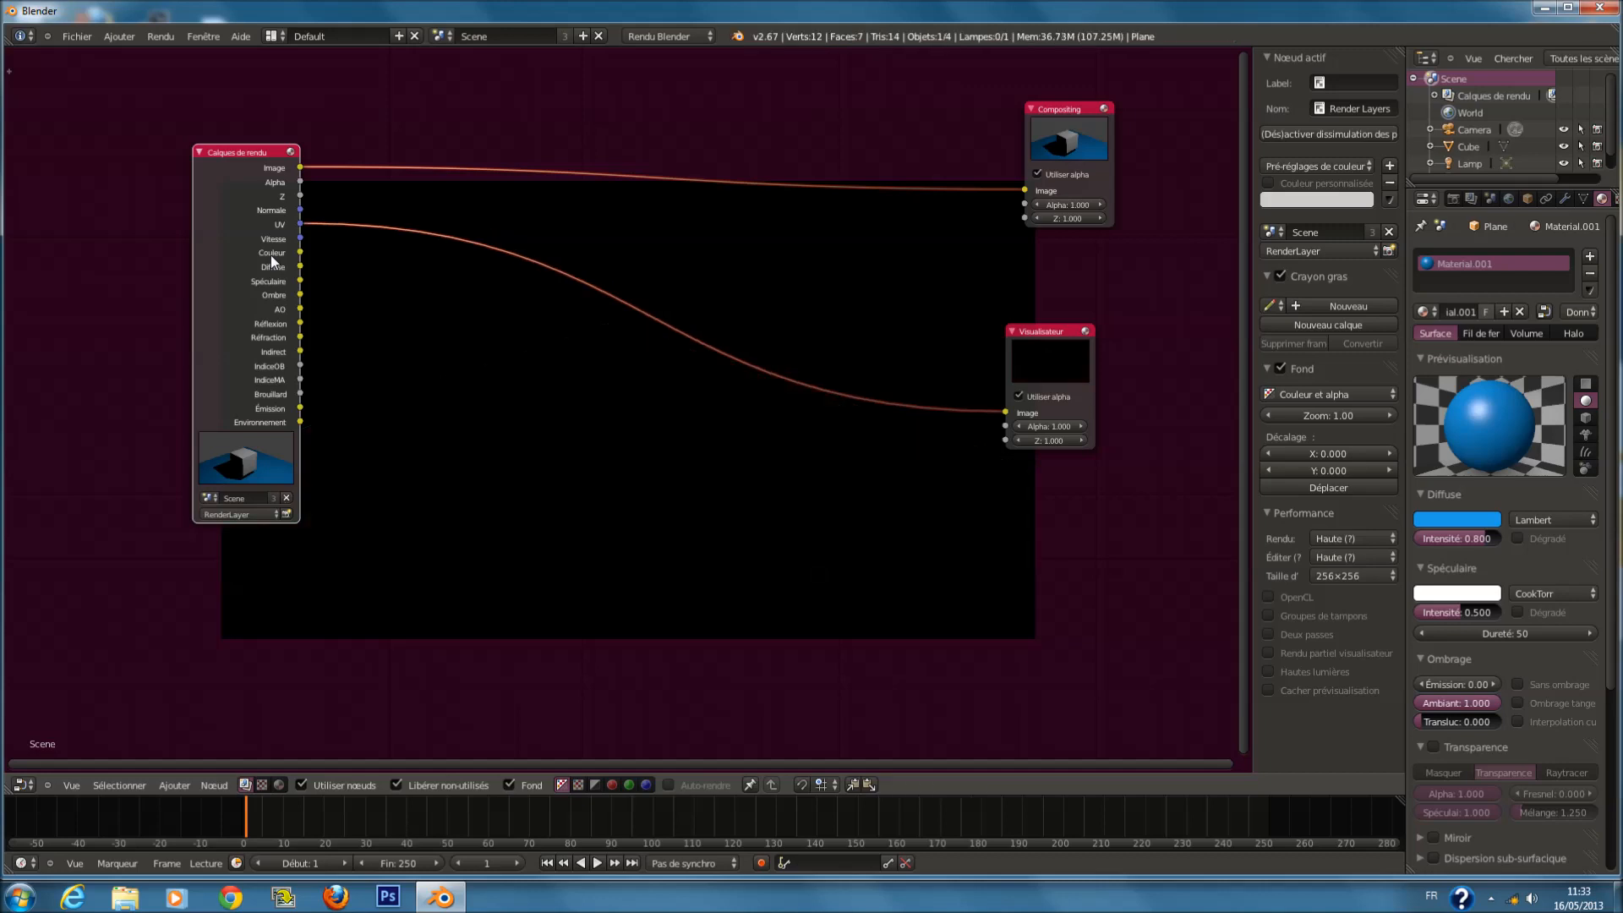
pyautogui.keyDown('ctrl'); pyautogui.keyDown('shift'); pyautogui.click(270, 255); pyautogui.keyUp('shift'); pyautogui.keyUp('ctrl')
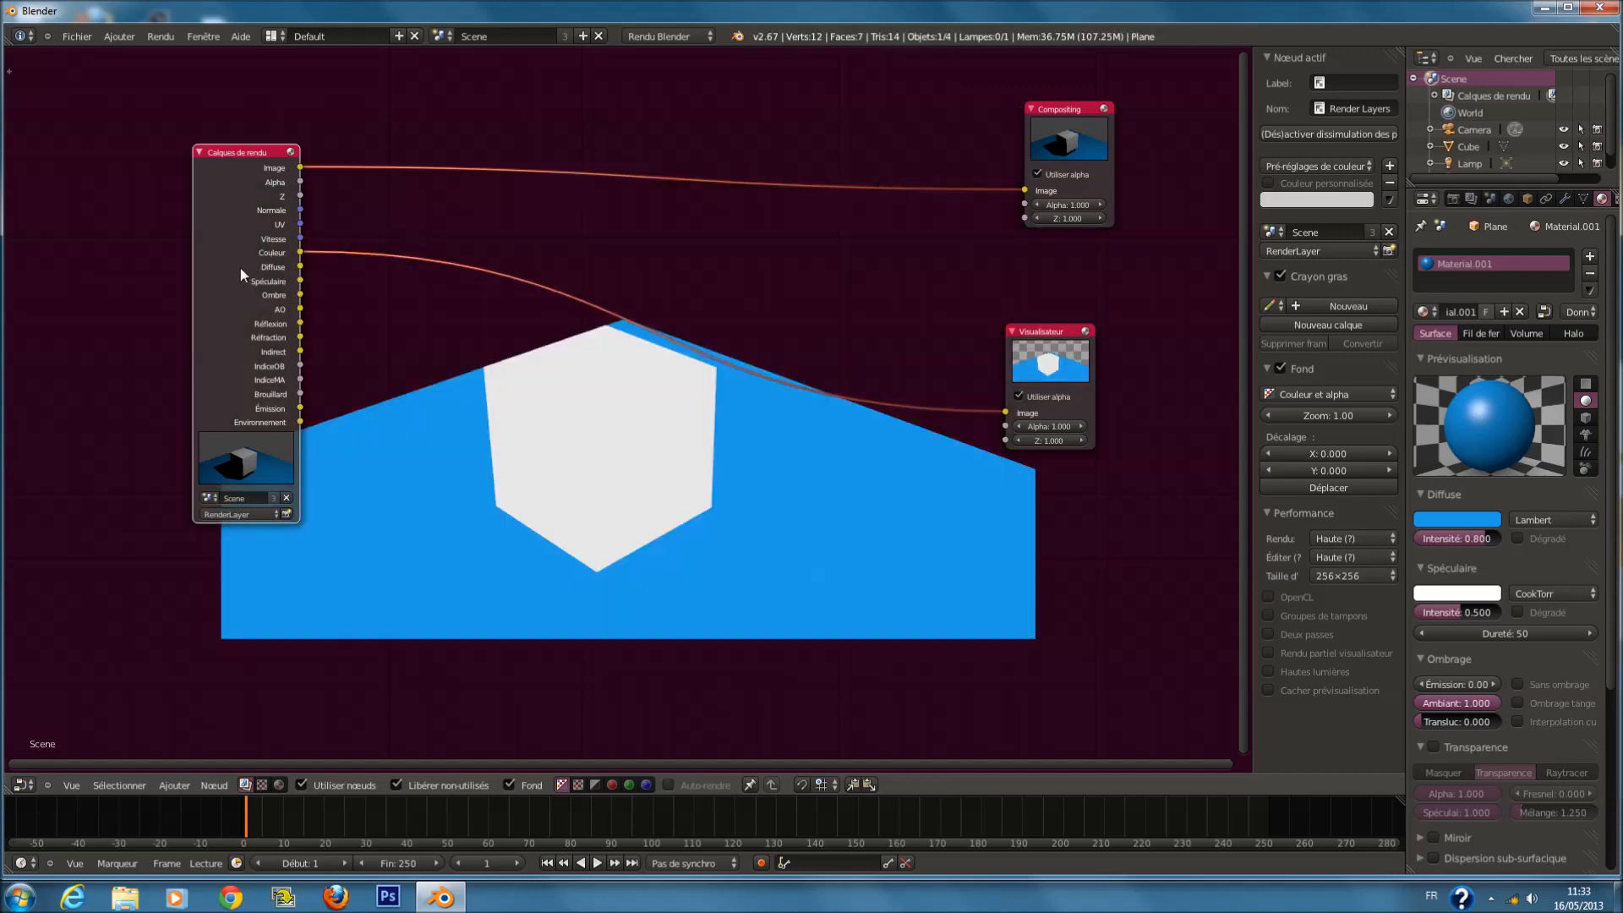
# Preview the Diffuse, Spéculaire, Ombre, AO and Réflexion passes in turn on the backdrop.
pyautogui.keyDown('ctrl'); pyautogui.keyDown('shift'); pyautogui.click(240, 267); pyautogui.keyUp('shift'); pyautogui.keyUp('ctrl')
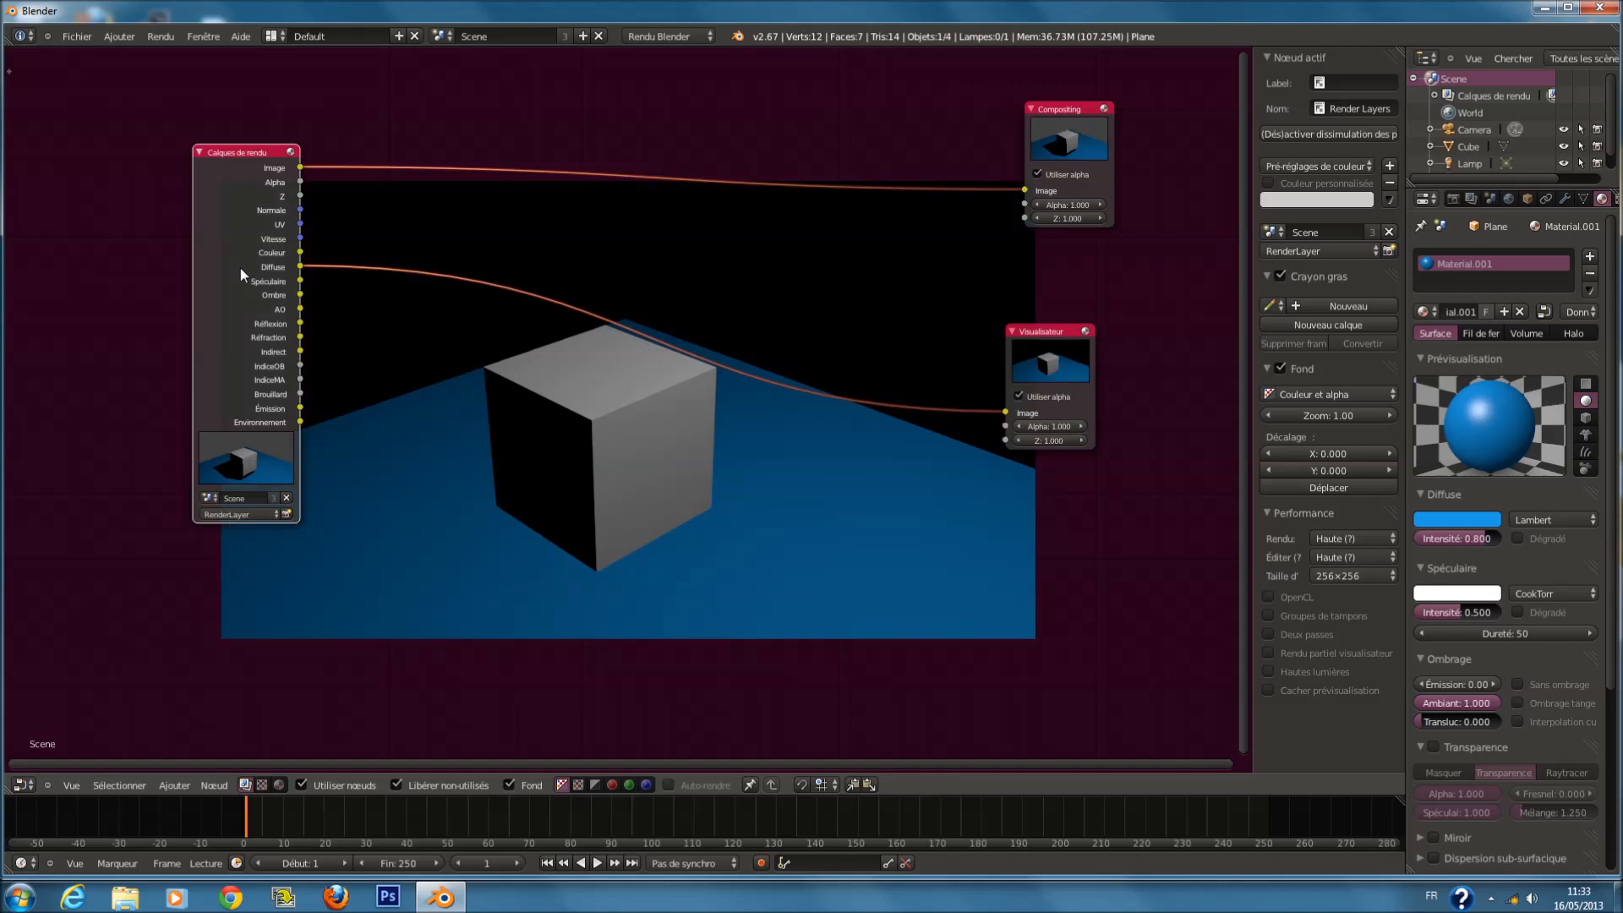
pyautogui.keyDown('ctrl'); pyautogui.keyDown('shift'); pyautogui.click(241, 267); pyautogui.keyUp('shift'); pyautogui.keyUp('ctrl')
pyautogui.keyDown('ctrl'); pyautogui.keyDown('shift'); pyautogui.click(240, 267); pyautogui.keyUp('shift'); pyautogui.keyUp('ctrl')
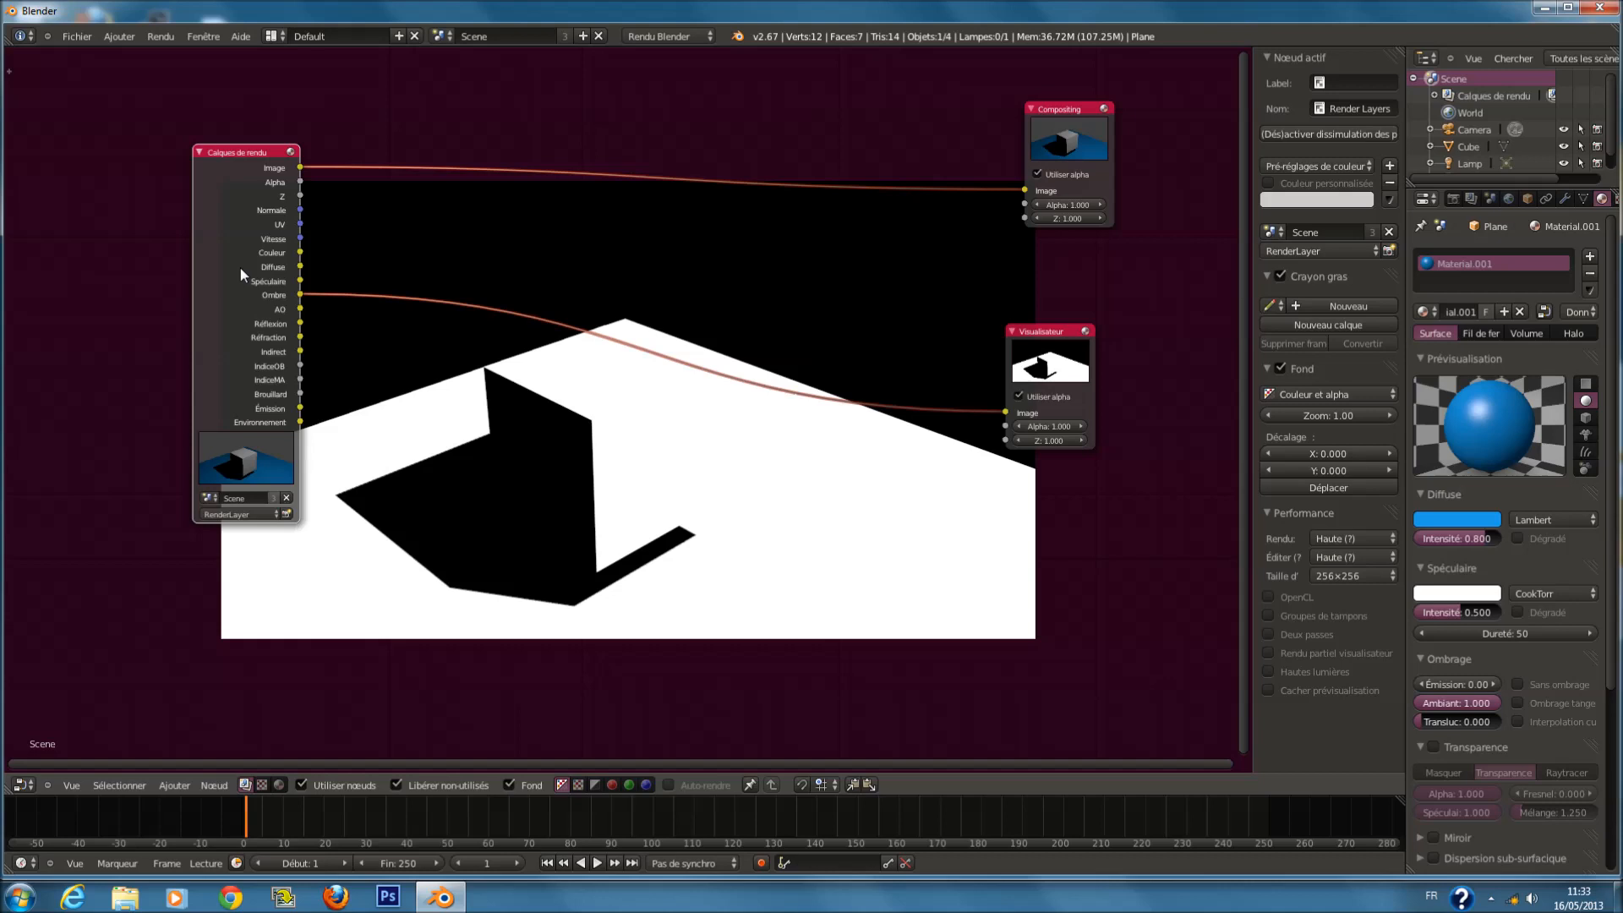
pyautogui.keyDown('ctrl'); pyautogui.keyDown('shift'); pyautogui.click(237, 268); pyautogui.keyUp('shift'); pyautogui.keyUp('ctrl')
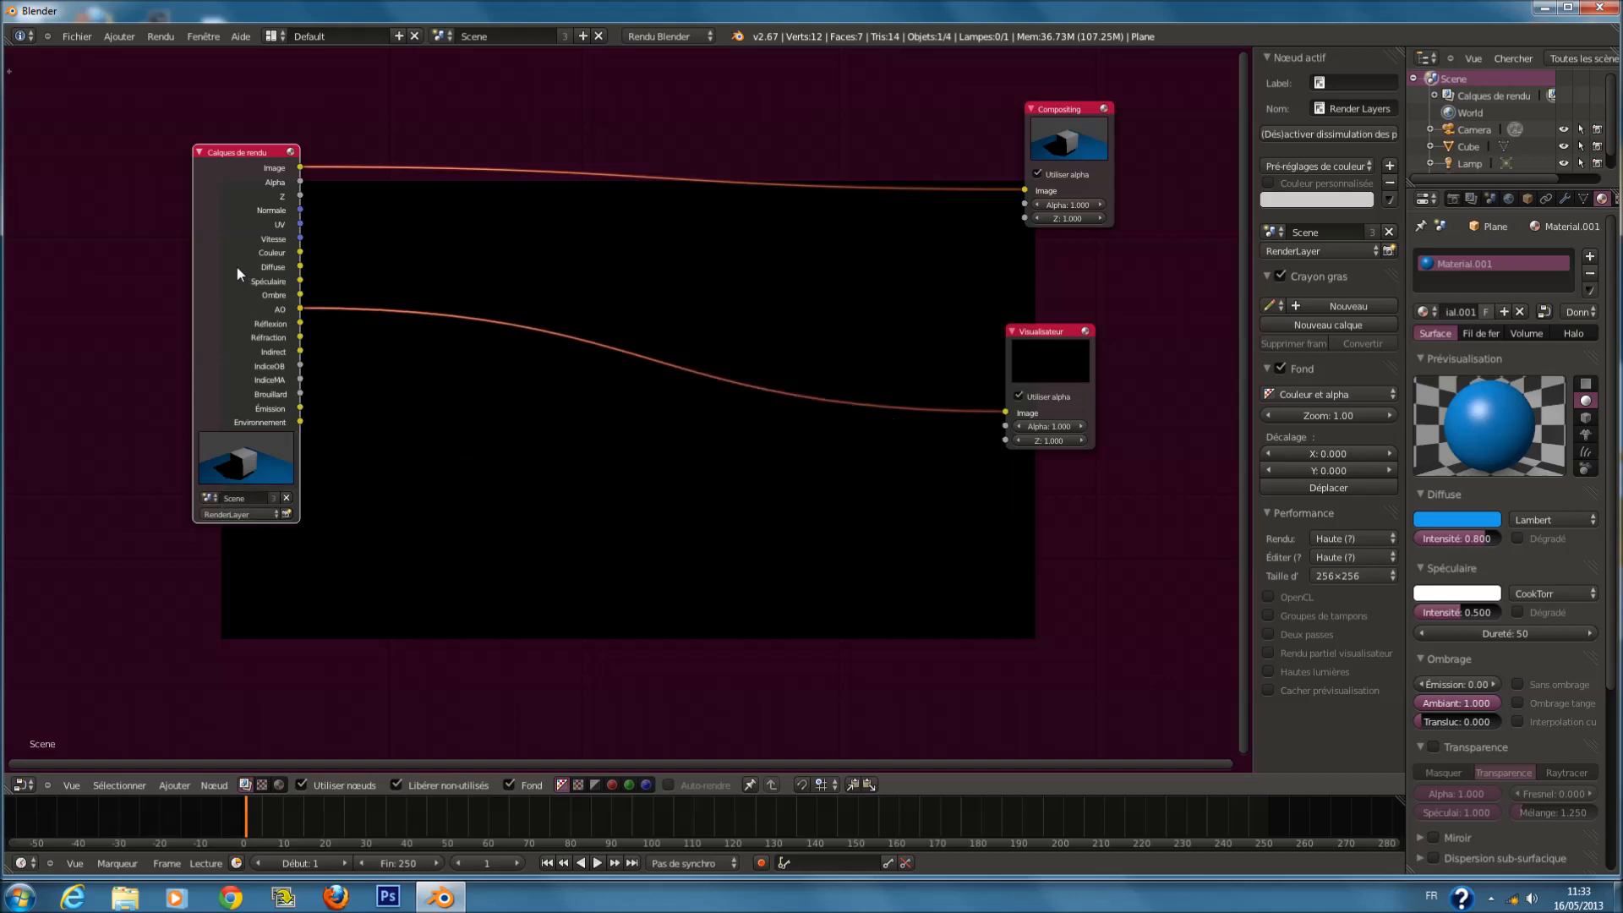
pyautogui.keyDown('ctrl'); pyautogui.keyDown('shift'); pyautogui.click(240, 269); pyautogui.keyUp('shift'); pyautogui.keyUp('ctrl')
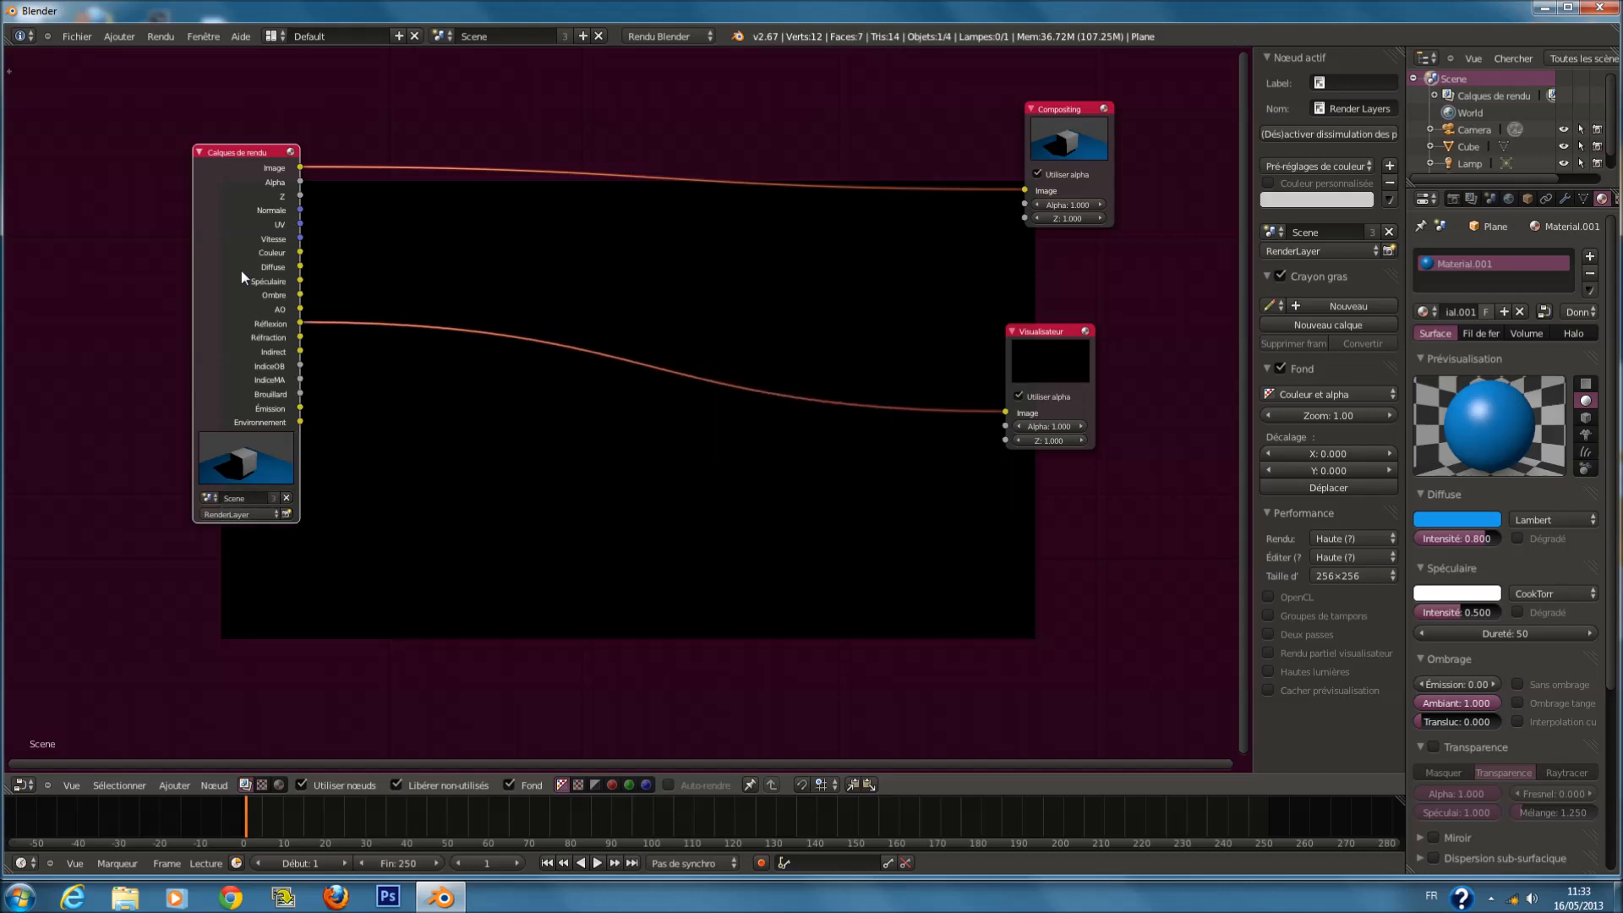
# Preview the remaining passes from Réfraction through Environnement on the backdrop, ending with the Image output connected to the Visualisateur node.
pyautogui.keyDown('ctrl'); pyautogui.keyDown('shift'); pyautogui.click(241, 270); pyautogui.keyUp('shift'); pyautogui.keyUp('ctrl')
pyautogui.keyDown('ctrl'); pyautogui.keyDown('shift'); pyautogui.click(241, 271); pyautogui.keyUp('shift'); pyautogui.keyUp('ctrl')
pyautogui.keyDown('ctrl'); pyautogui.keyDown('shift'); pyautogui.click(241, 271); pyautogui.keyUp('shift'); pyautogui.keyUp('ctrl')
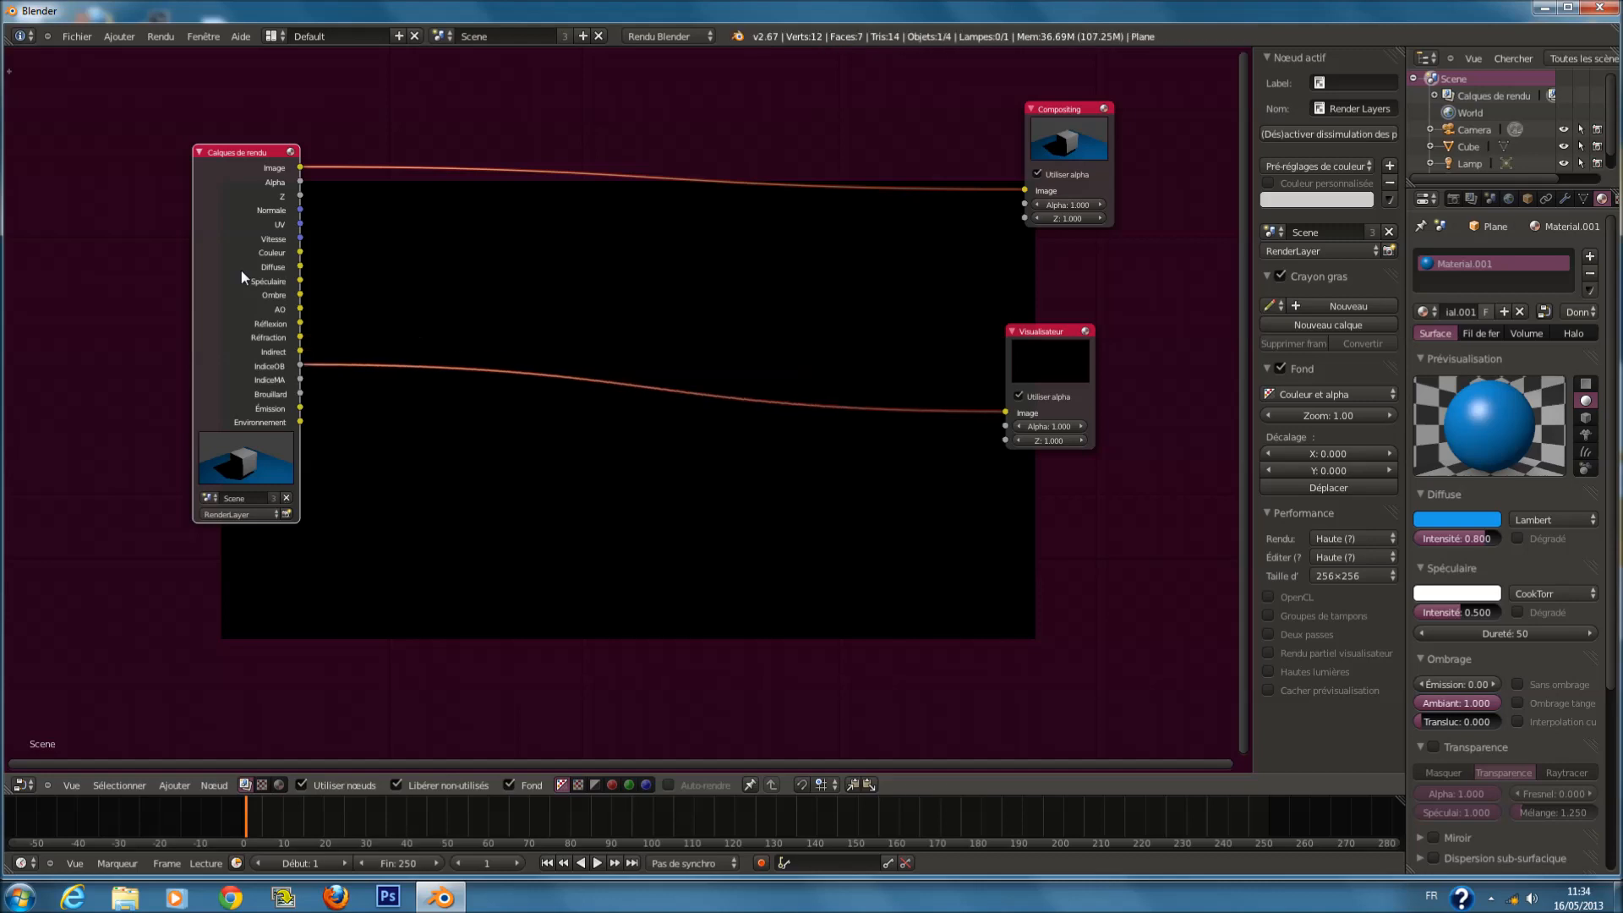
pyautogui.keyDown('ctrl'); pyautogui.keyDown('shift'); pyautogui.click(241, 270); pyautogui.keyUp('shift'); pyautogui.keyUp('ctrl')
pyautogui.keyDown('ctrl'); pyautogui.keyDown('shift'); pyautogui.click(241, 271); pyautogui.keyUp('shift'); pyautogui.keyUp('ctrl')
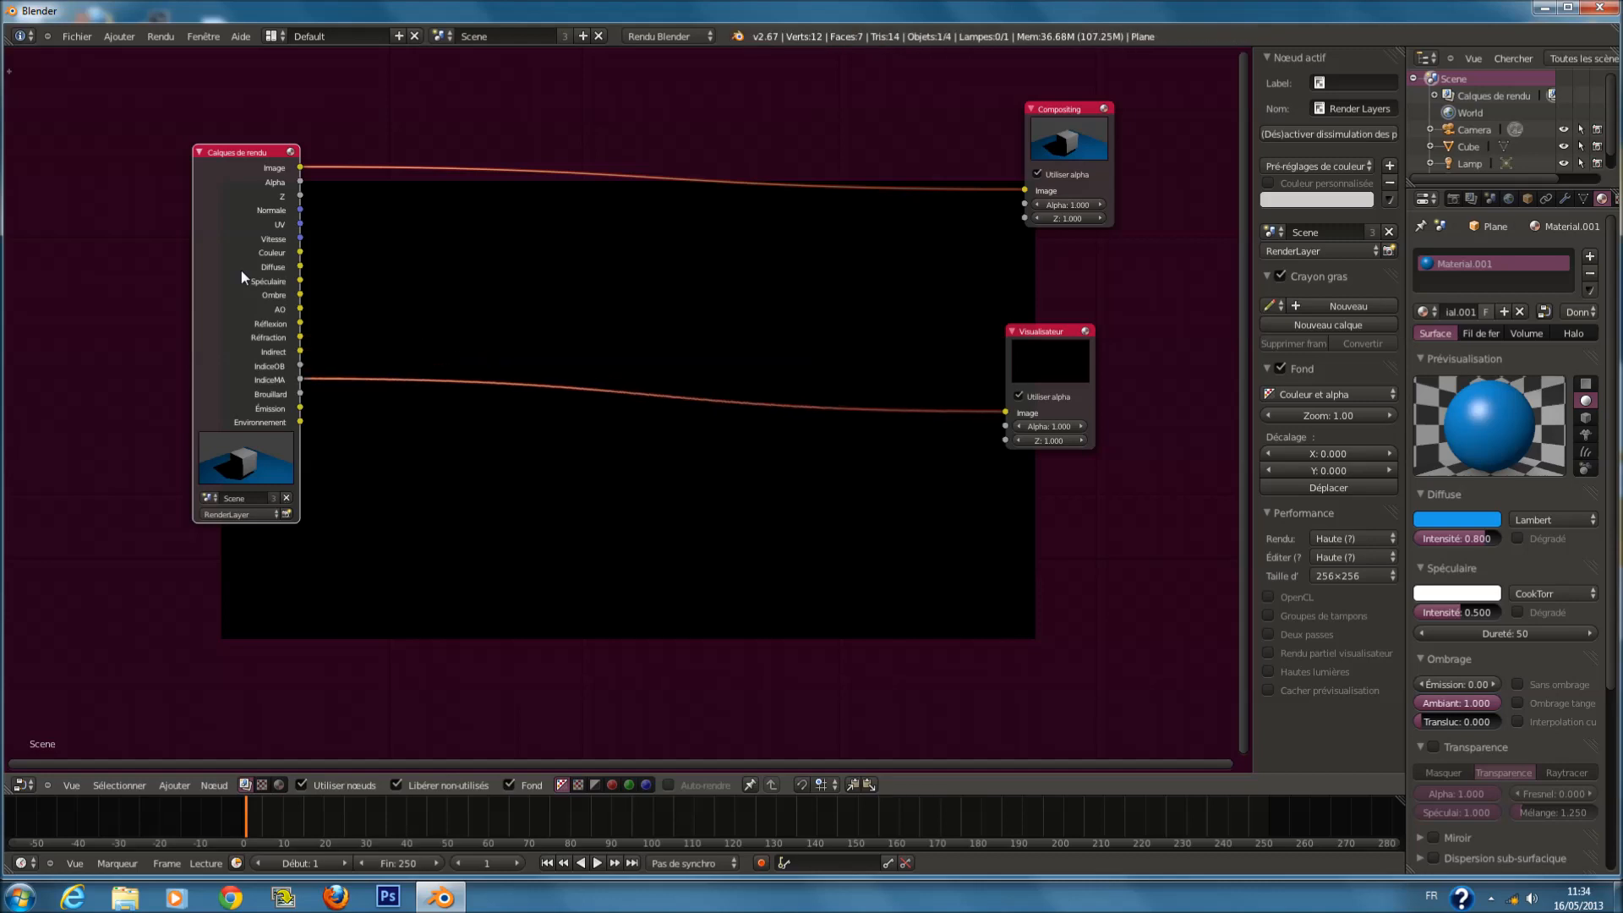
pyautogui.keyDown('ctrl'); pyautogui.keyDown('shift'); pyautogui.click(241, 270); pyautogui.keyUp('shift'); pyautogui.keyUp('ctrl')
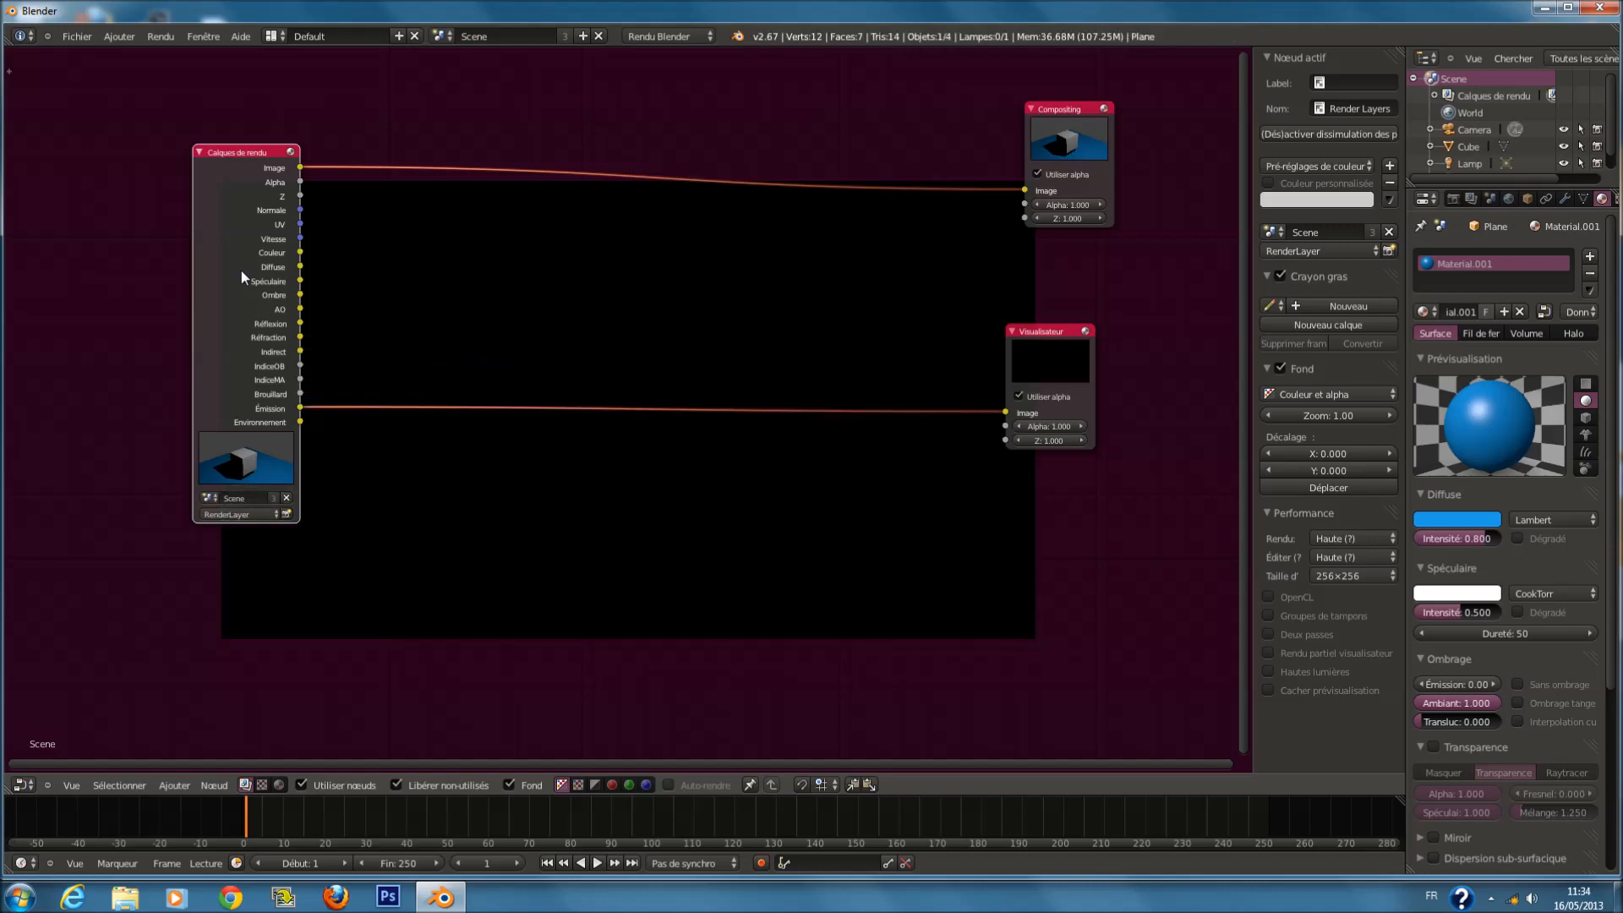
pyautogui.keyDown('ctrl'); pyautogui.keyDown('shift'); pyautogui.click(241, 271); pyautogui.keyUp('shift'); pyautogui.keyUp('ctrl')
pyautogui.keyDown('ctrl'); pyautogui.keyDown('shift'); pyautogui.click(241, 271); pyautogui.keyUp('shift'); pyautogui.keyUp('ctrl')
pyautogui.scroll(-1, 725, 314)
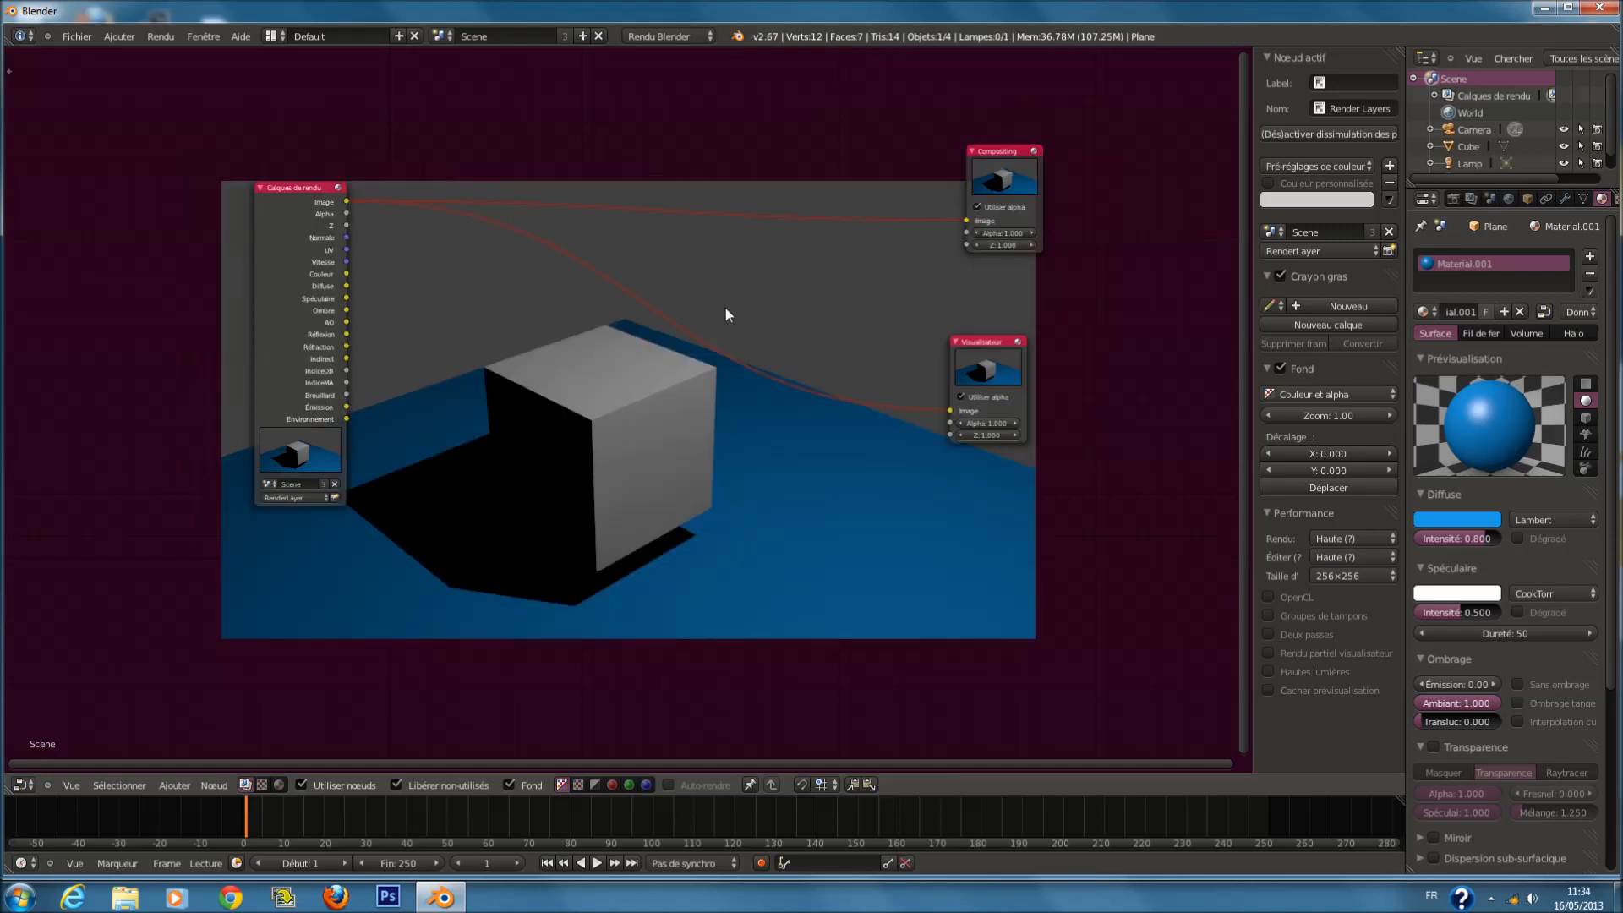
pyautogui.press('a')
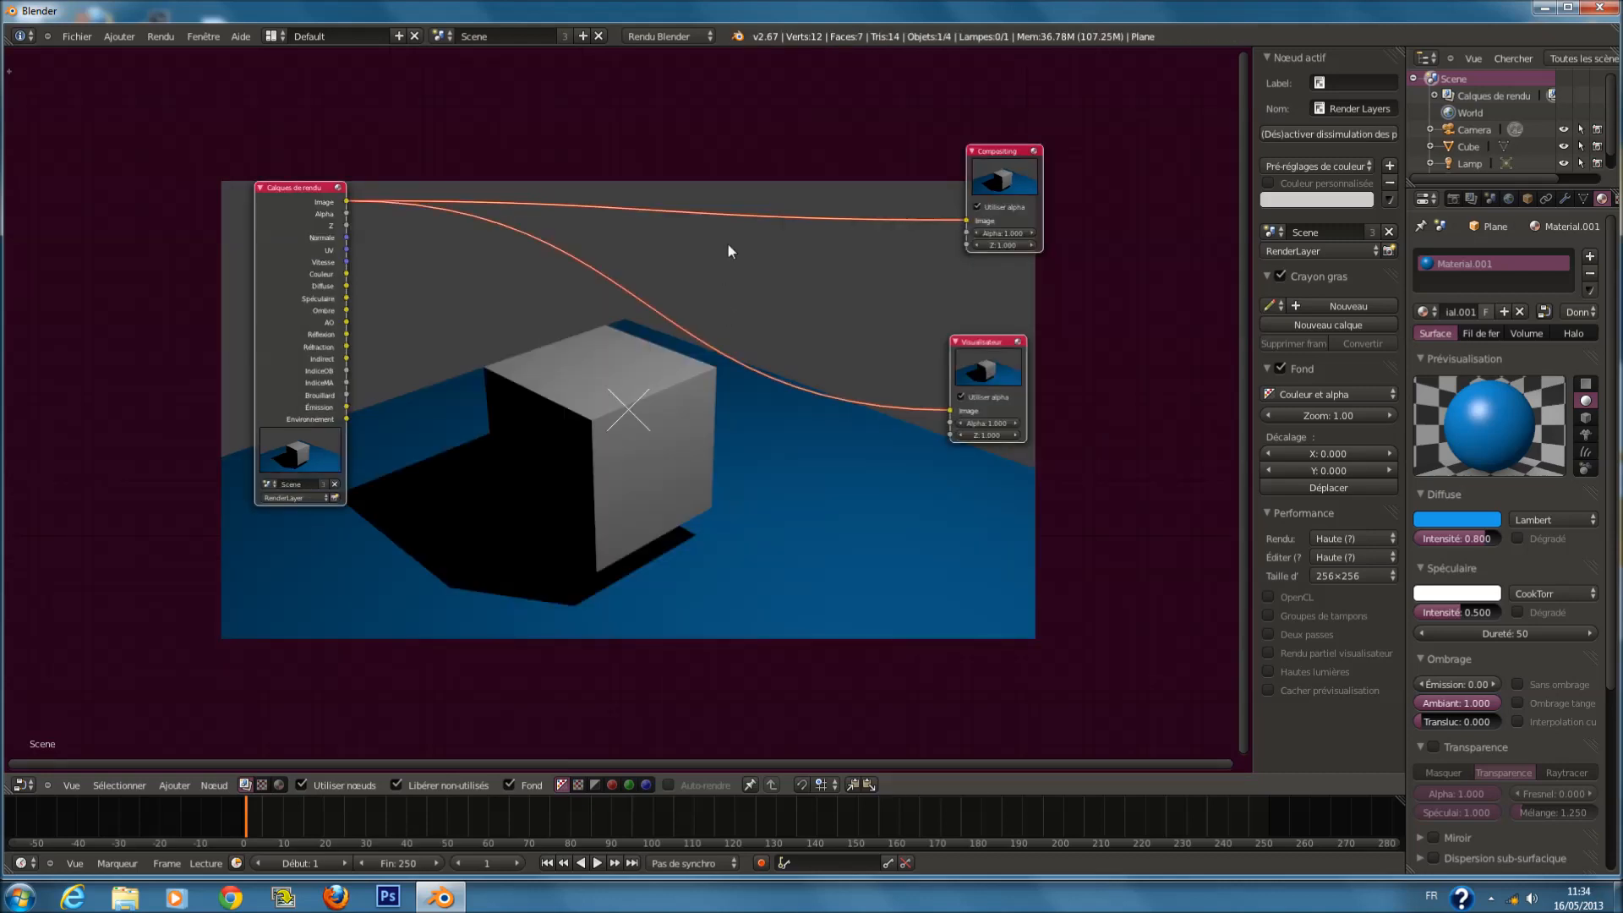
pyautogui.scroll(5, 779, 230)
pyautogui.scroll(-5, 778, 230)
pyautogui.press('a')
pyautogui.press('a')
pyautogui.scroll(2, 753, 241)
pyautogui.scroll(-1, 736, 305)
pyautogui.press('a')
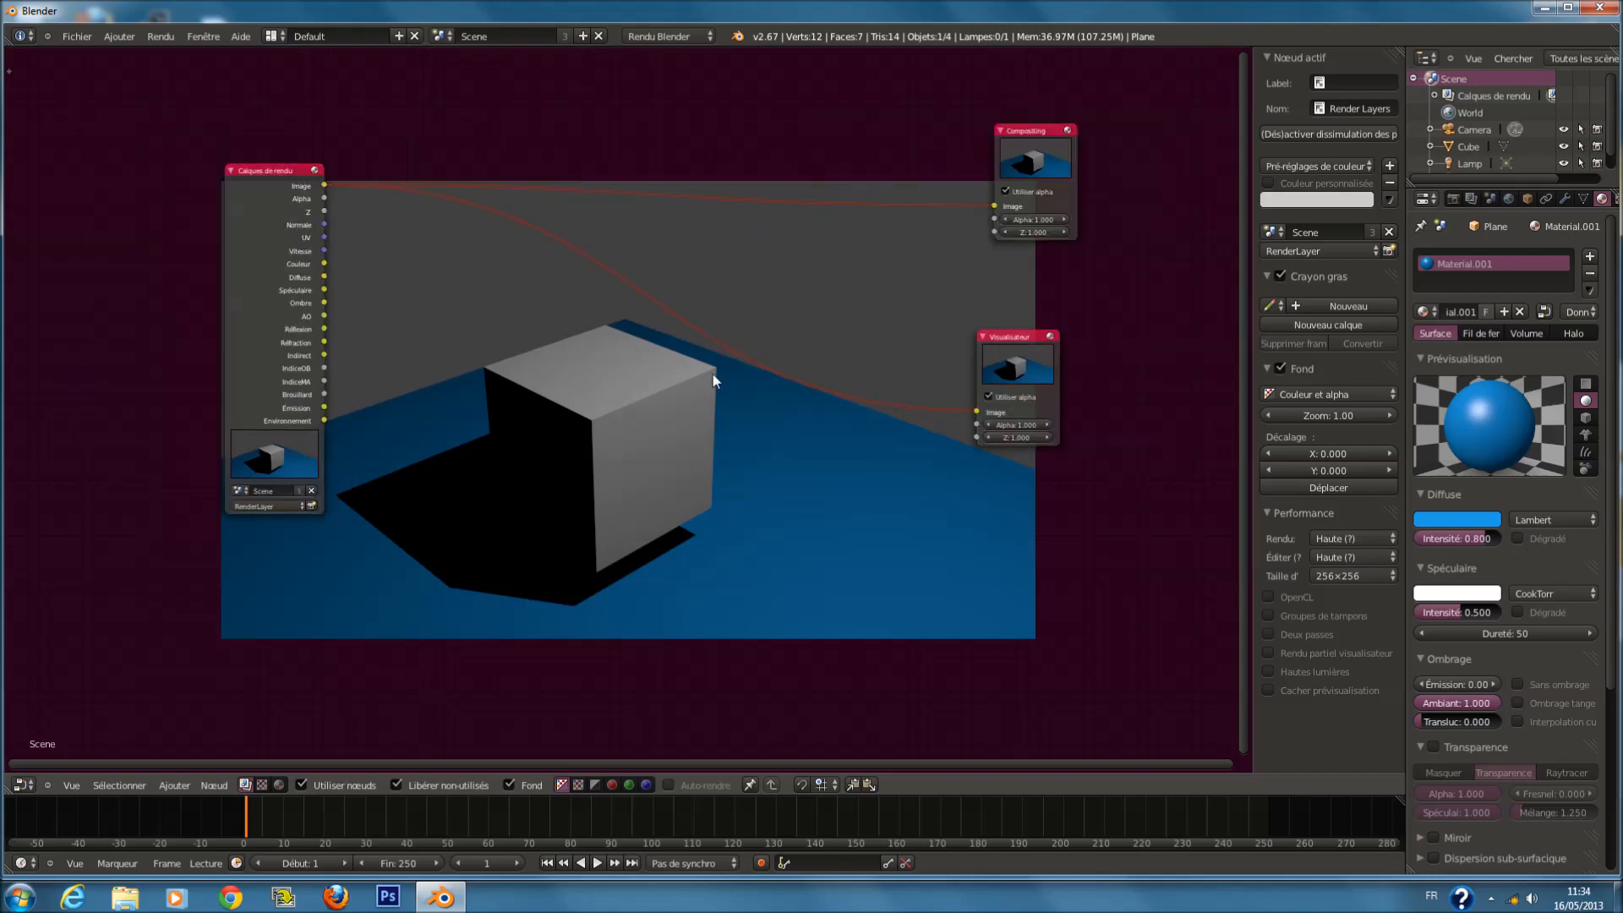
# Add an RGB input node below the Visualisateur link and delete it again.
pyautogui.hotkey('shift', 'a')
pyautogui.moveTo(709, 383)
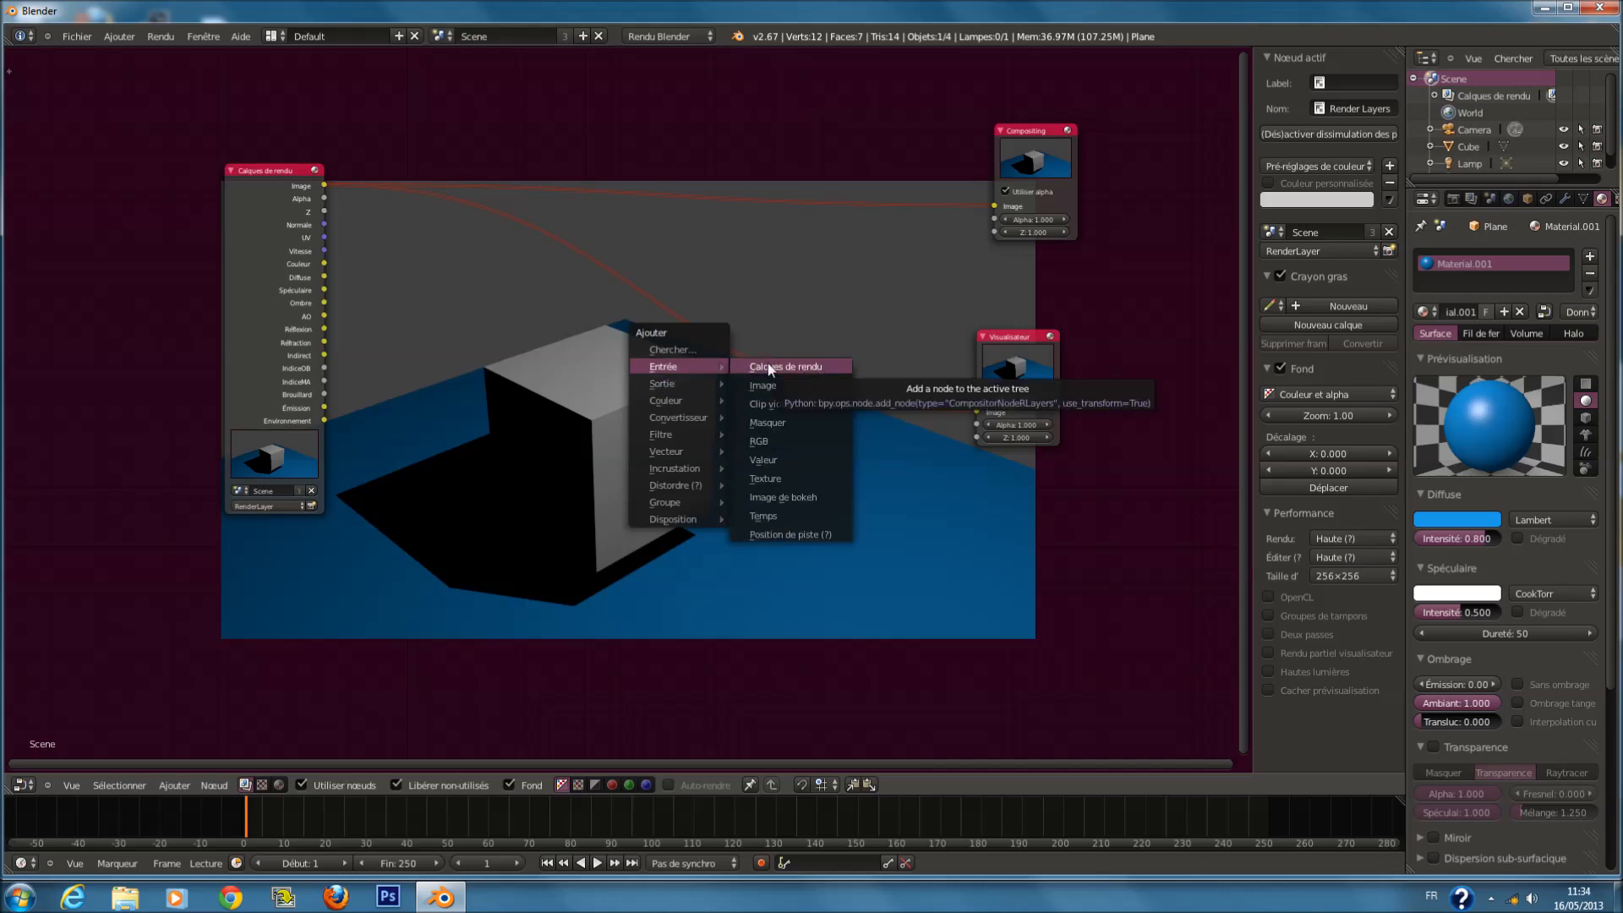
pyautogui.click(787, 440)
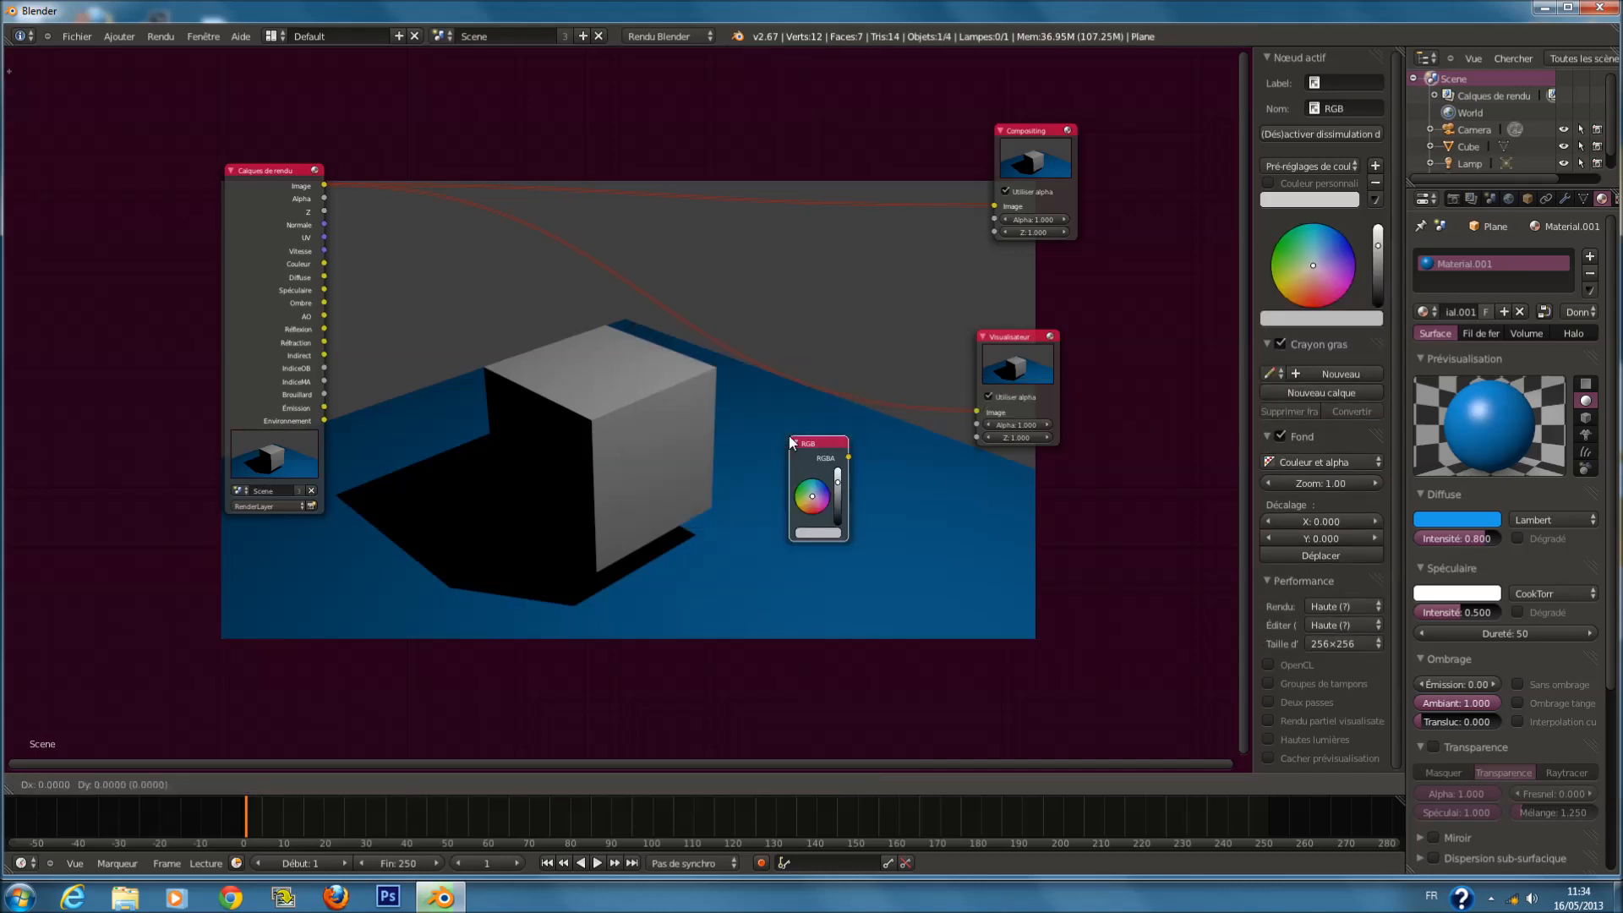
pyautogui.click(773, 441)
pyautogui.press('x')
# Add a Teinte Saturation Valeur node below the Visualisateur link and delete it again.
pyautogui.hotkey('shift', 'a')
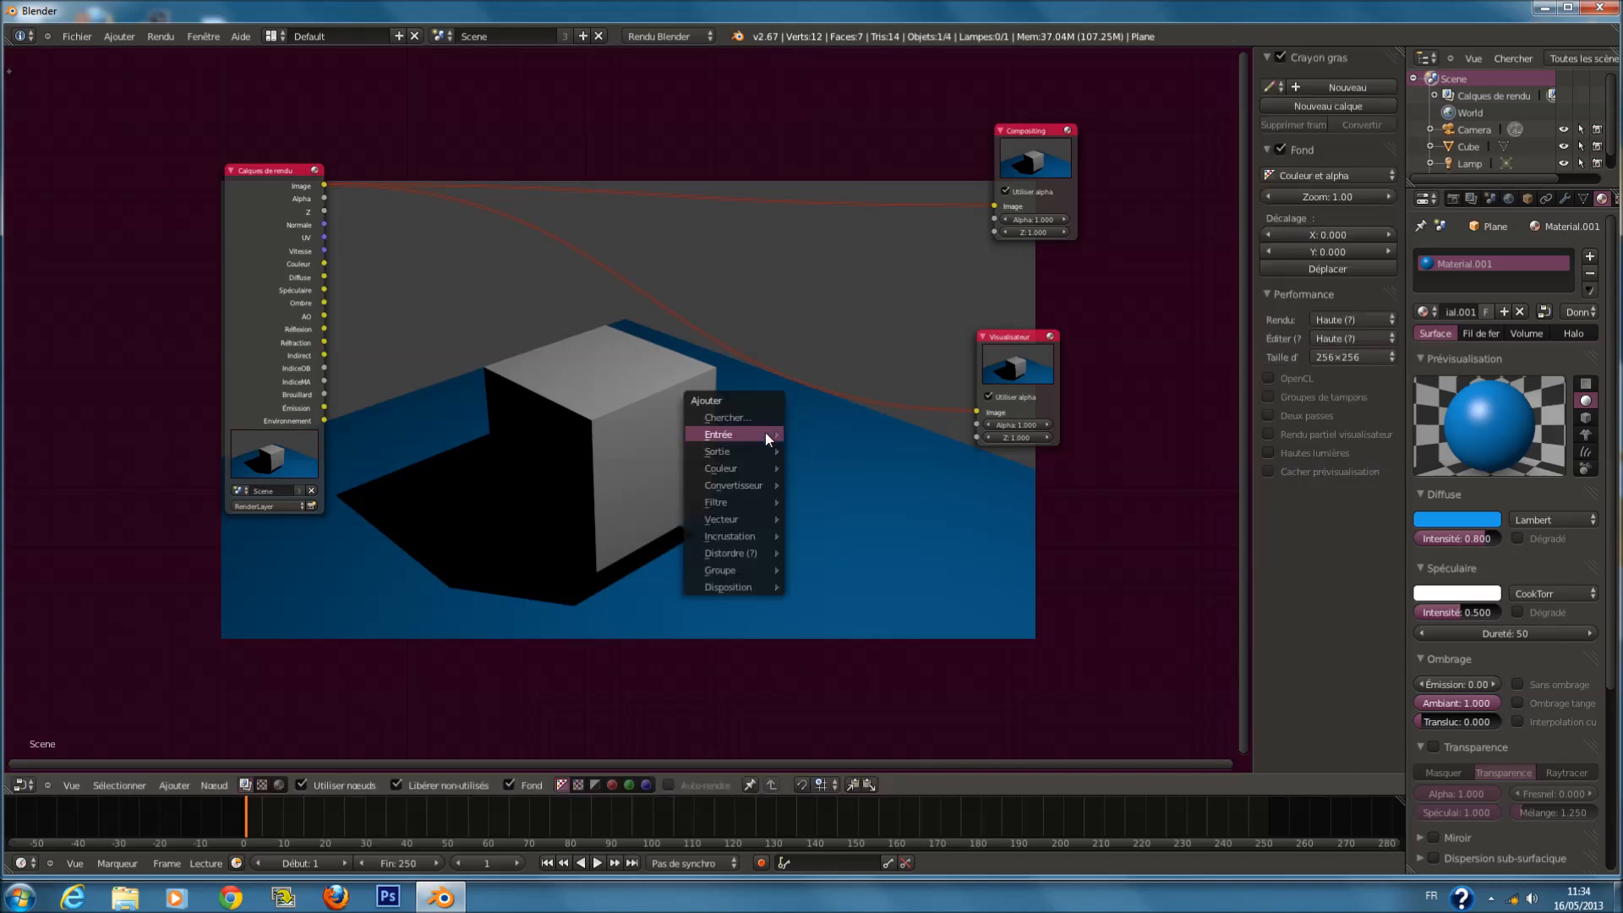
pyautogui.moveTo(764, 433)
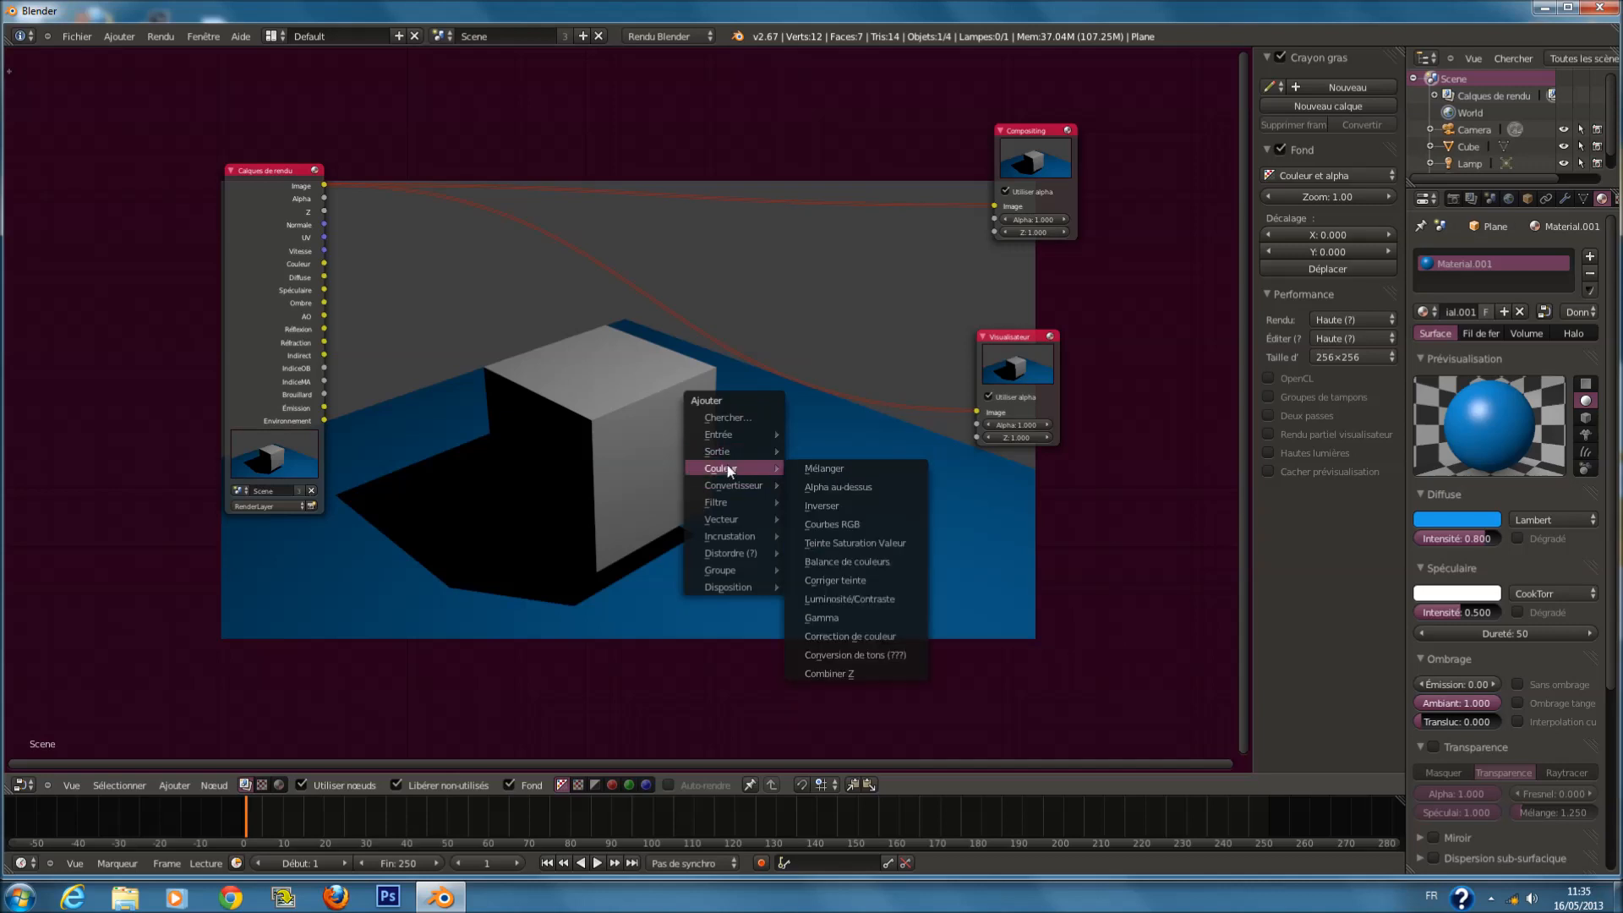
pyautogui.click(843, 541)
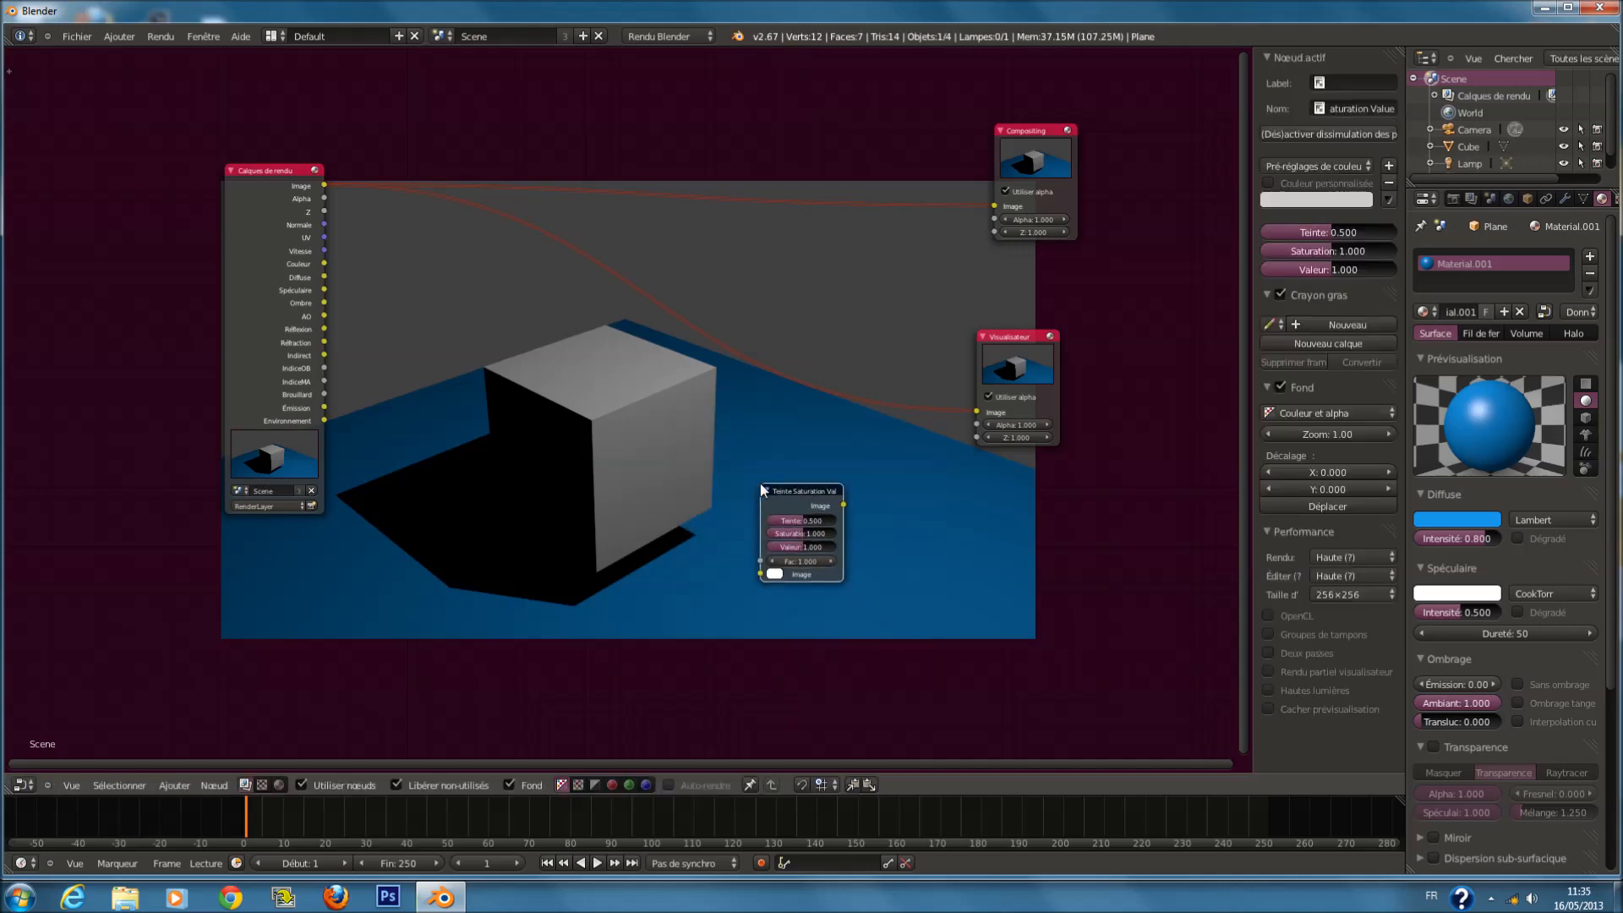
pyautogui.click(759, 483)
pyautogui.scroll(2, 849, 514)
pyautogui.scroll(-1, 850, 514)
pyautogui.press('x')
pyautogui.scroll(-2, 763, 480)
pyautogui.scroll(1, 757, 479)
pyautogui.hotkey('shift', 'a')
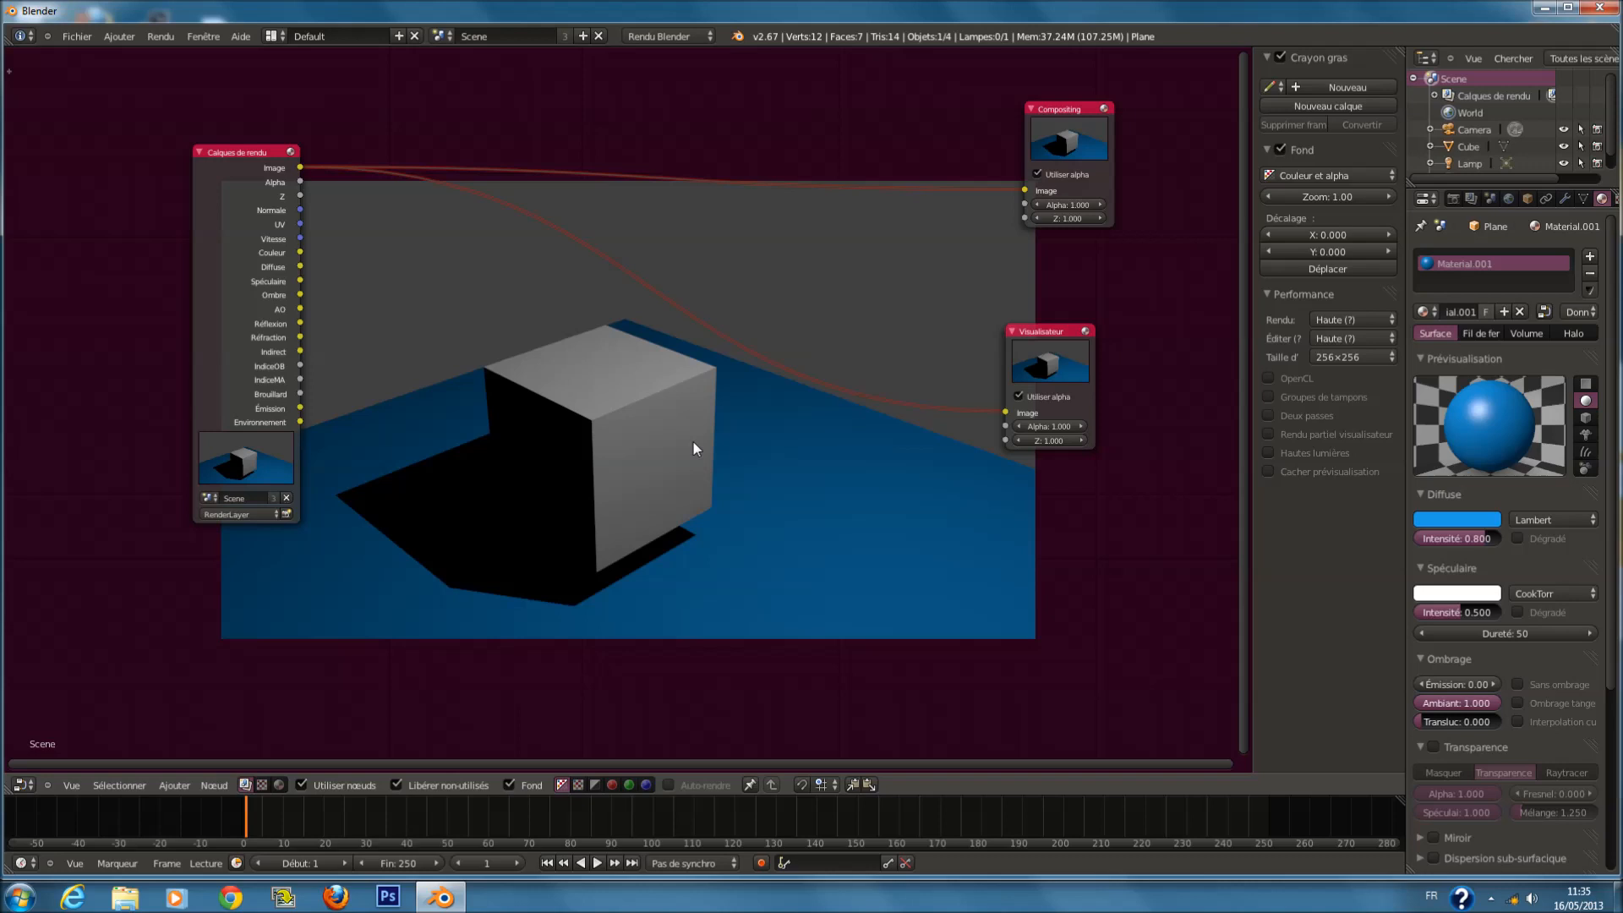
pyautogui.scroll(-1, 651, 436)
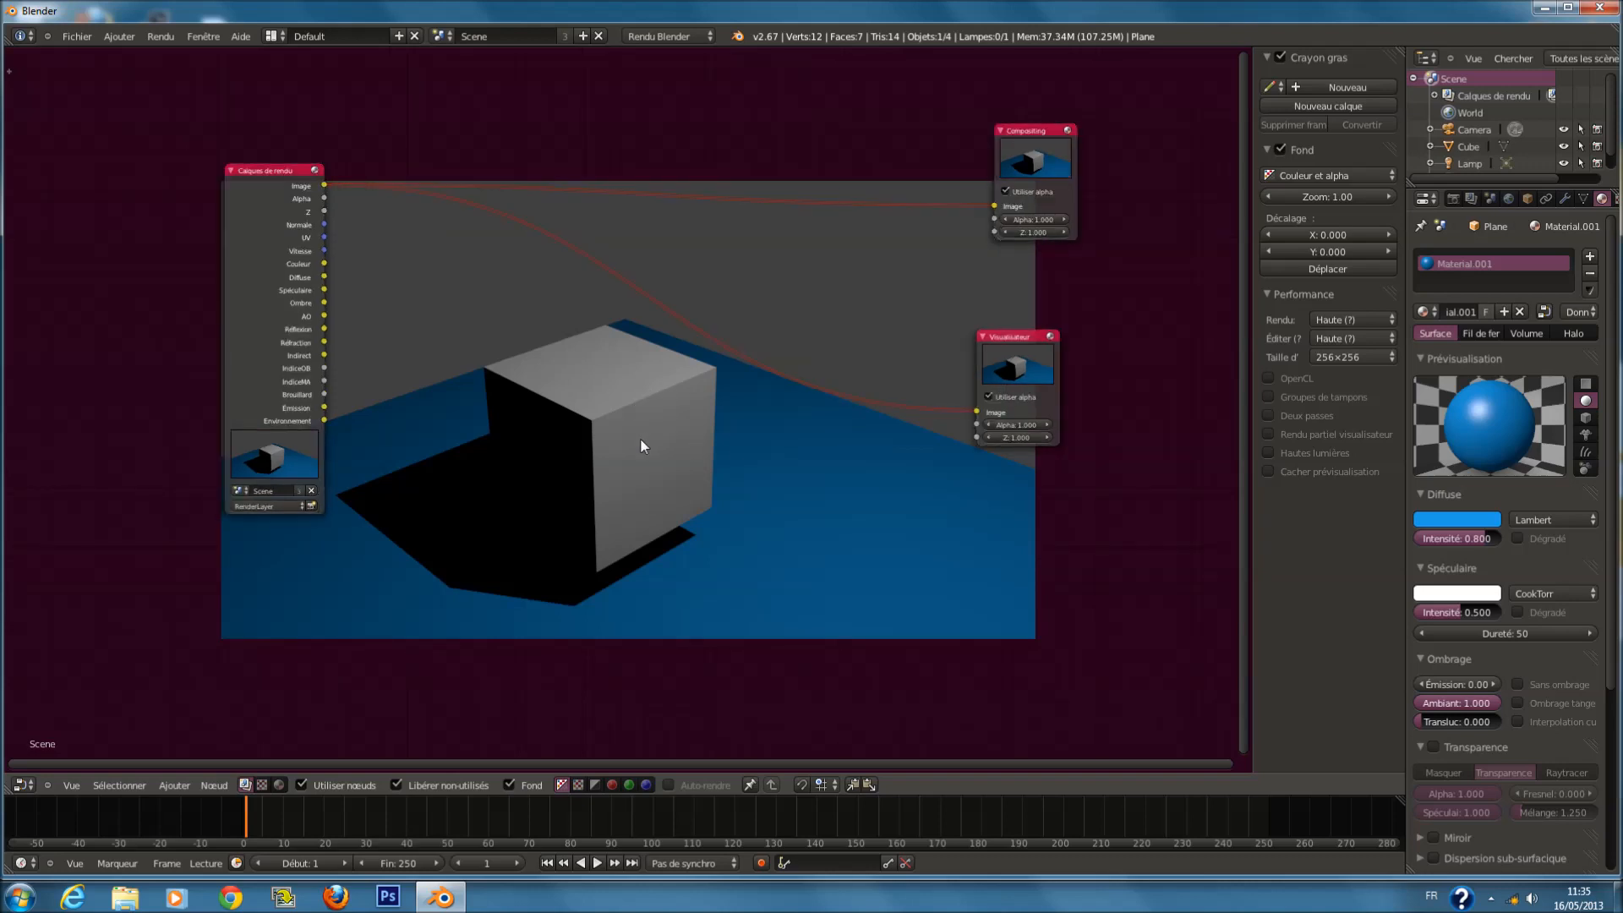
pyautogui.scroll(1, 651, 470)
pyautogui.hotkey('shift', 'a')
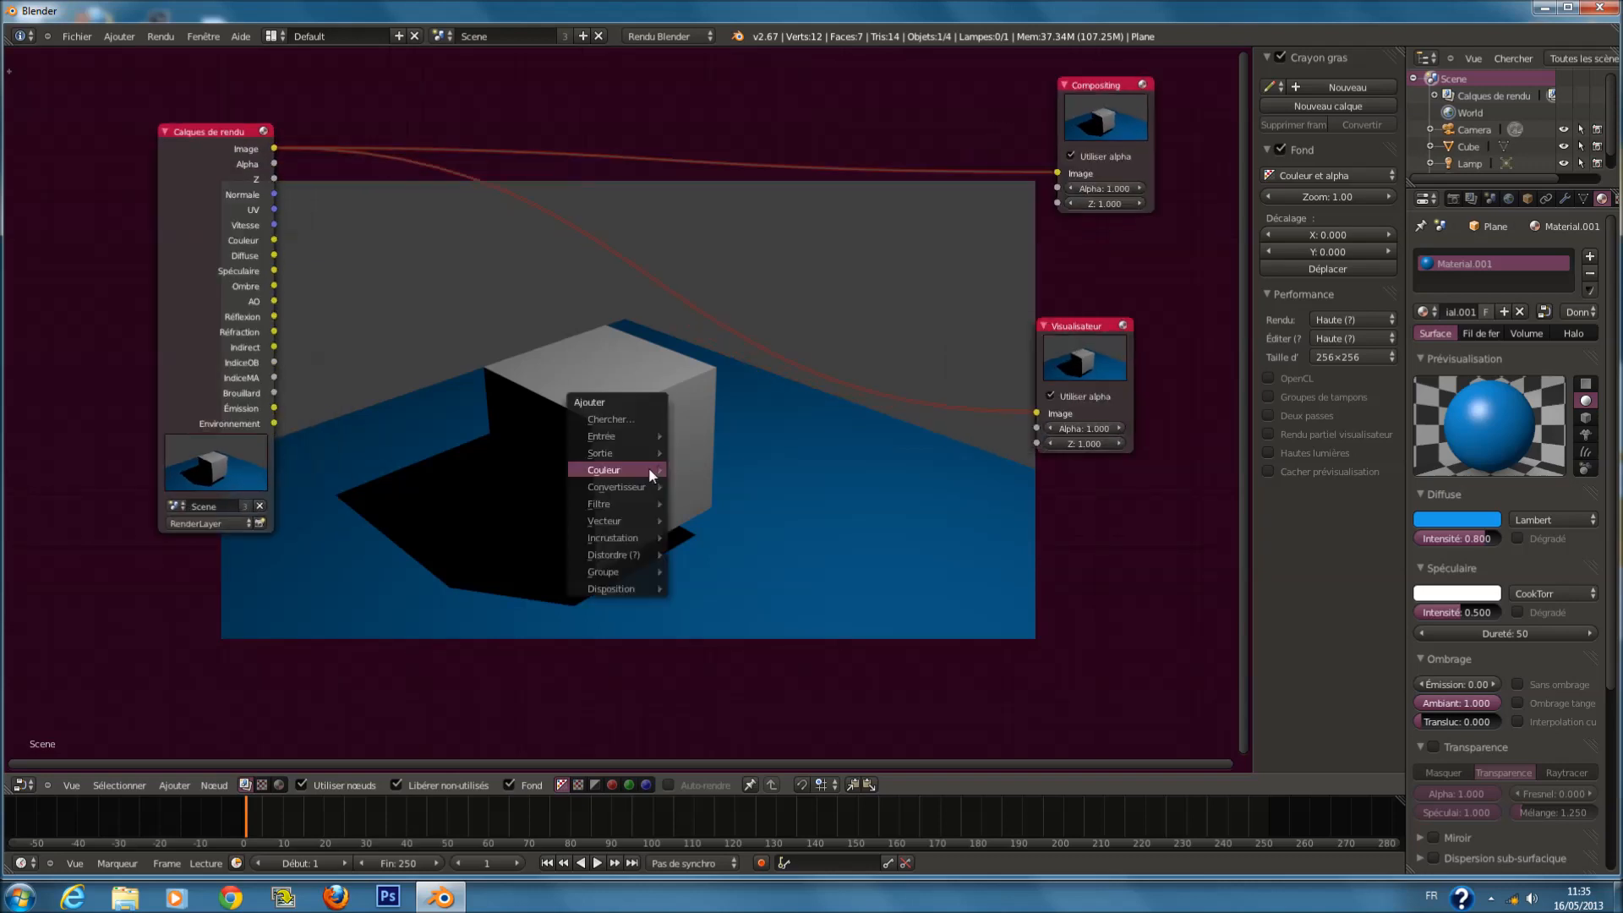
pyautogui.moveTo(642, 470)
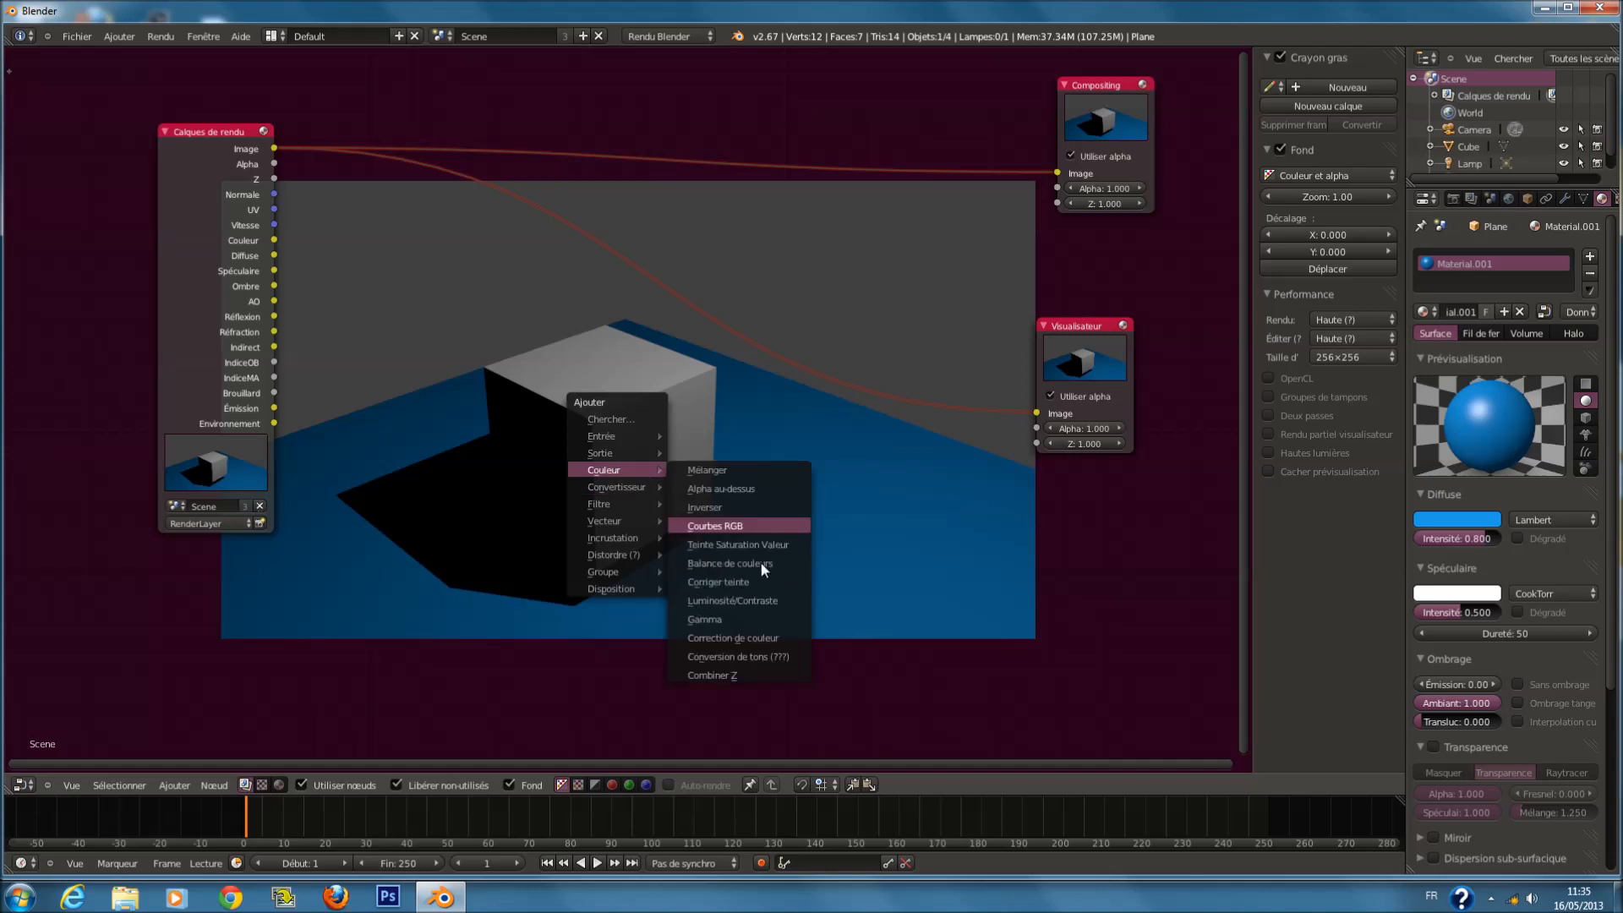
pyautogui.click(772, 639)
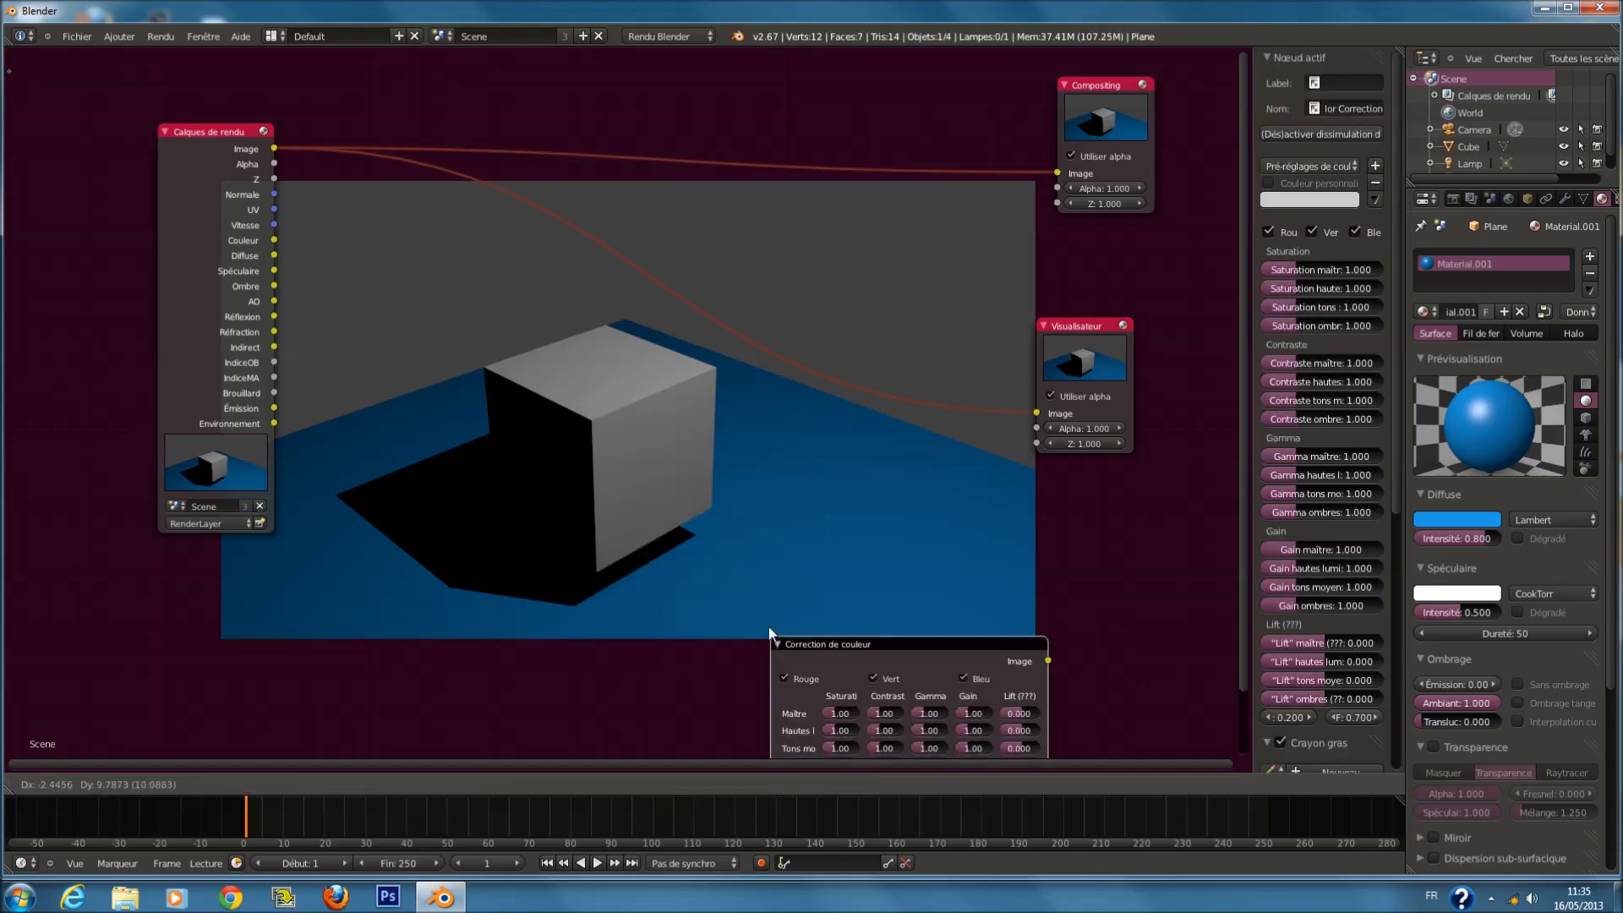
pyautogui.press('Escape')
# Insert a Balance de couleurs node into the link between the render layer's Image output and the Visualisateur node.
pyautogui.hotkey('shift', 'a')
pyautogui.moveTo(722, 571)
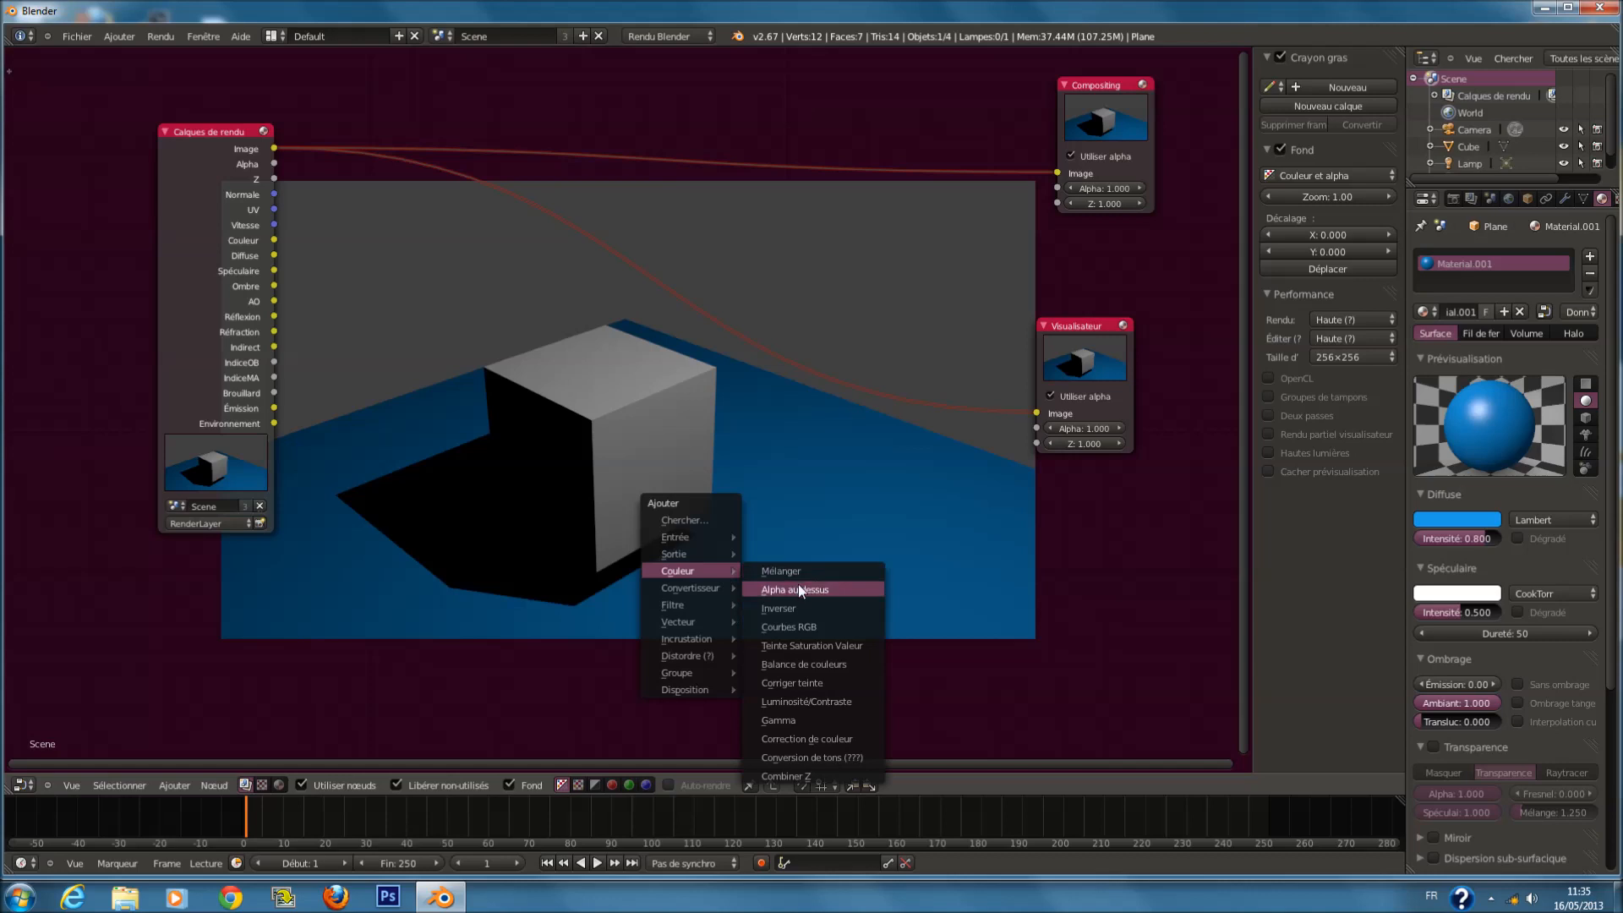
pyautogui.click(841, 658)
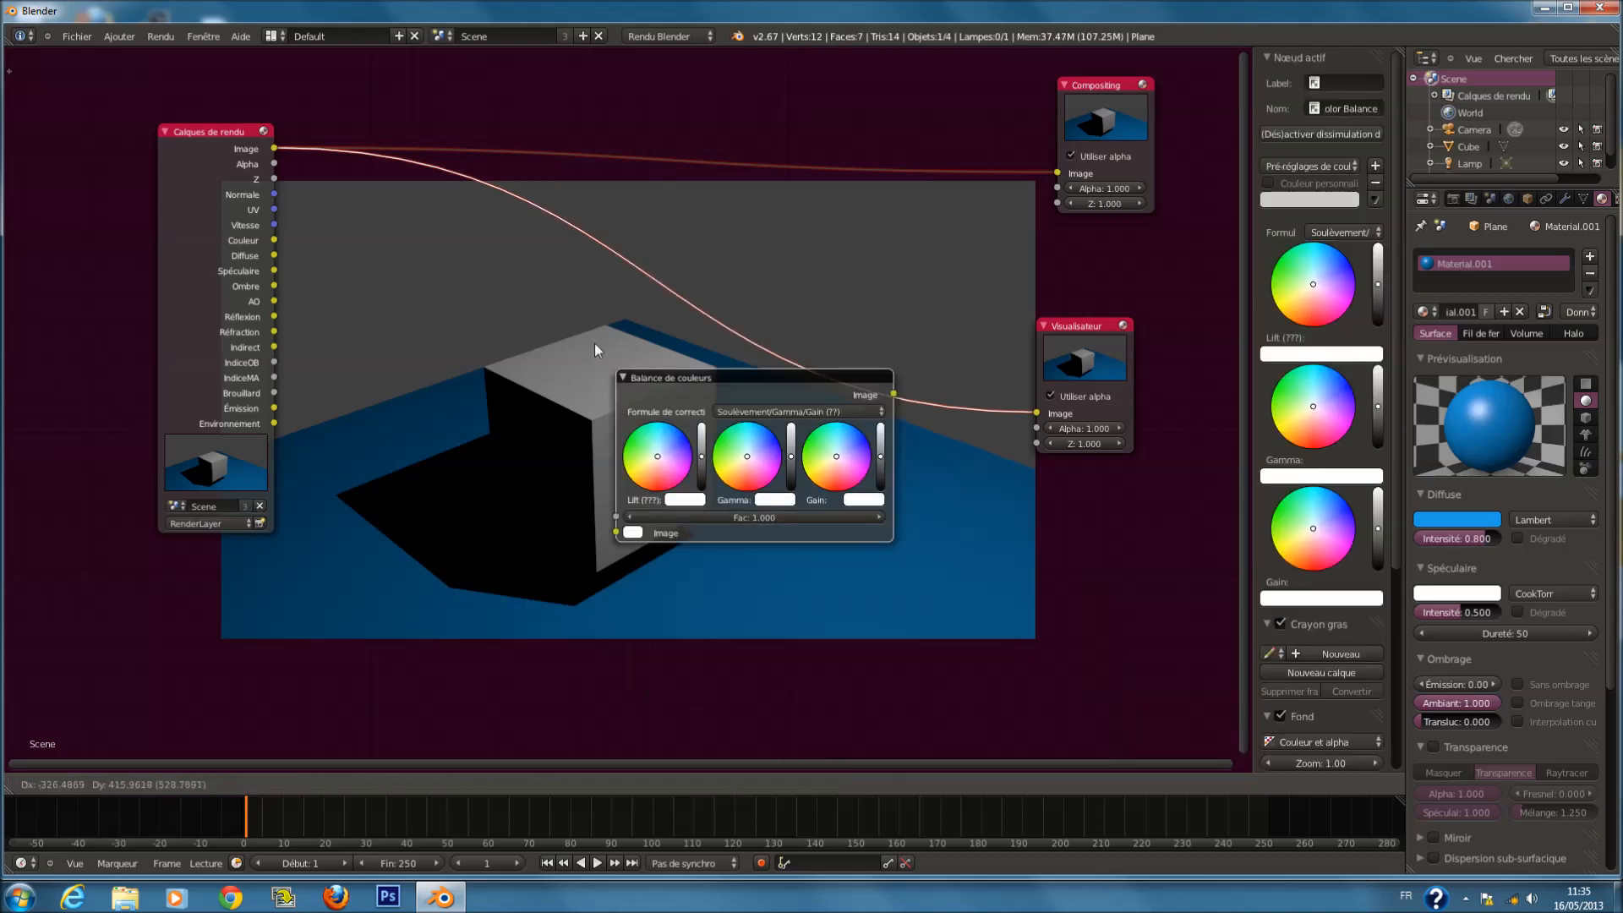
pyautogui.click(703, 466)
pyautogui.scroll(1, 728, 483)
pyautogui.moveTo(728, 483); pyautogui.dragTo(915, 463, button='middle')
pyautogui.scroll(1, 916, 463)
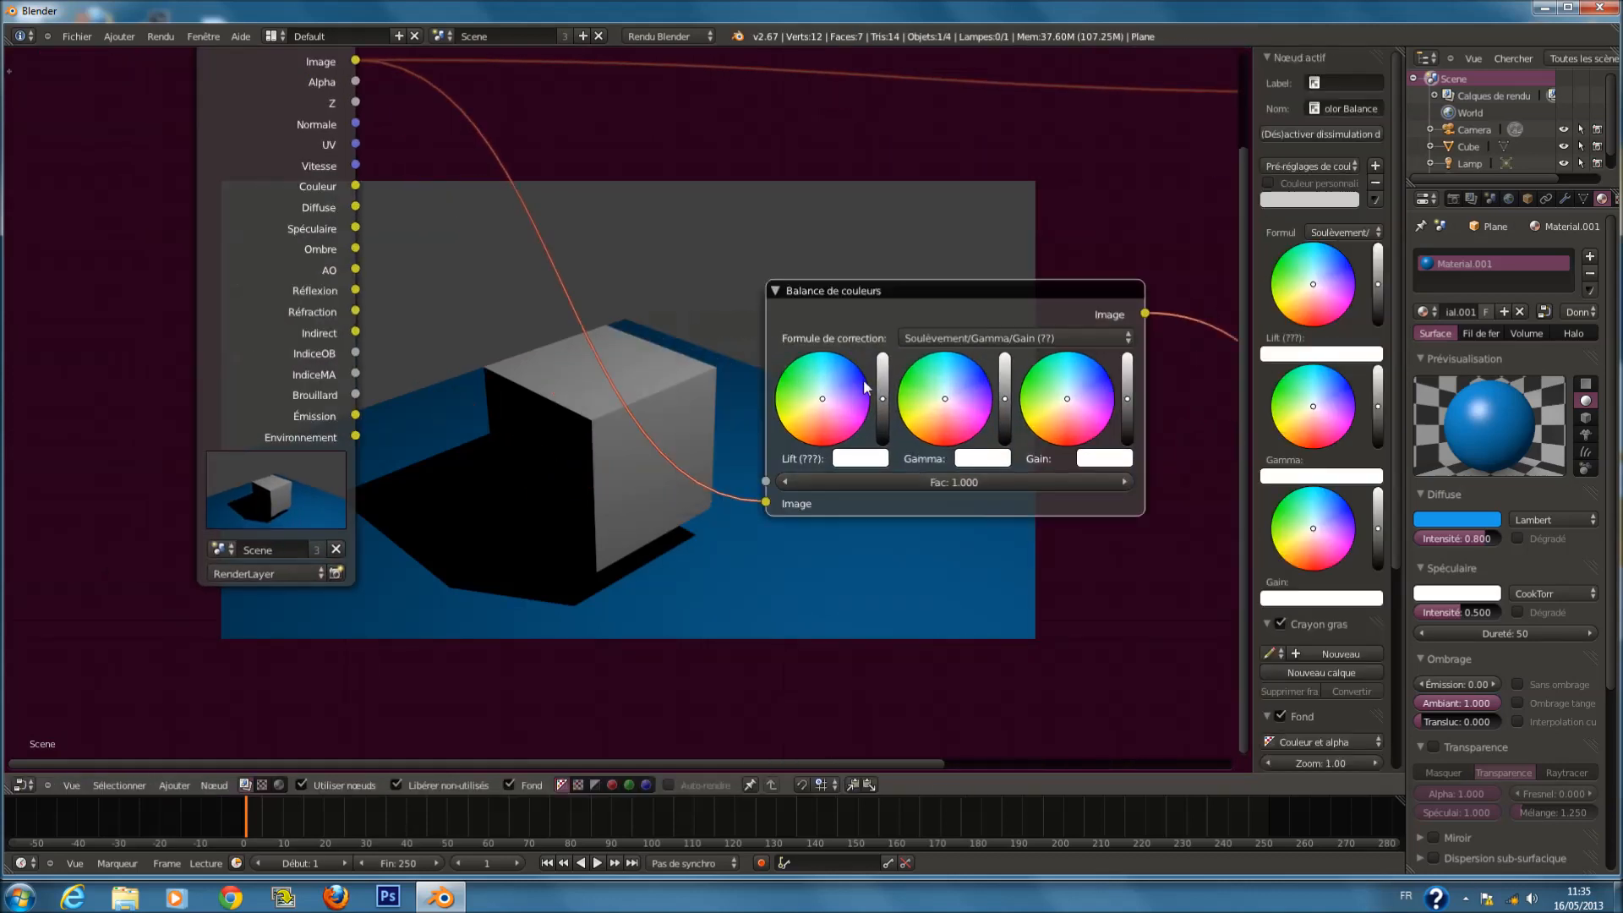
# Tint the Balance de couleurs node's Lift colour pale orange and its Gain colour pale blue.
pyautogui.moveTo(822, 399); pyautogui.dragTo(819, 423)
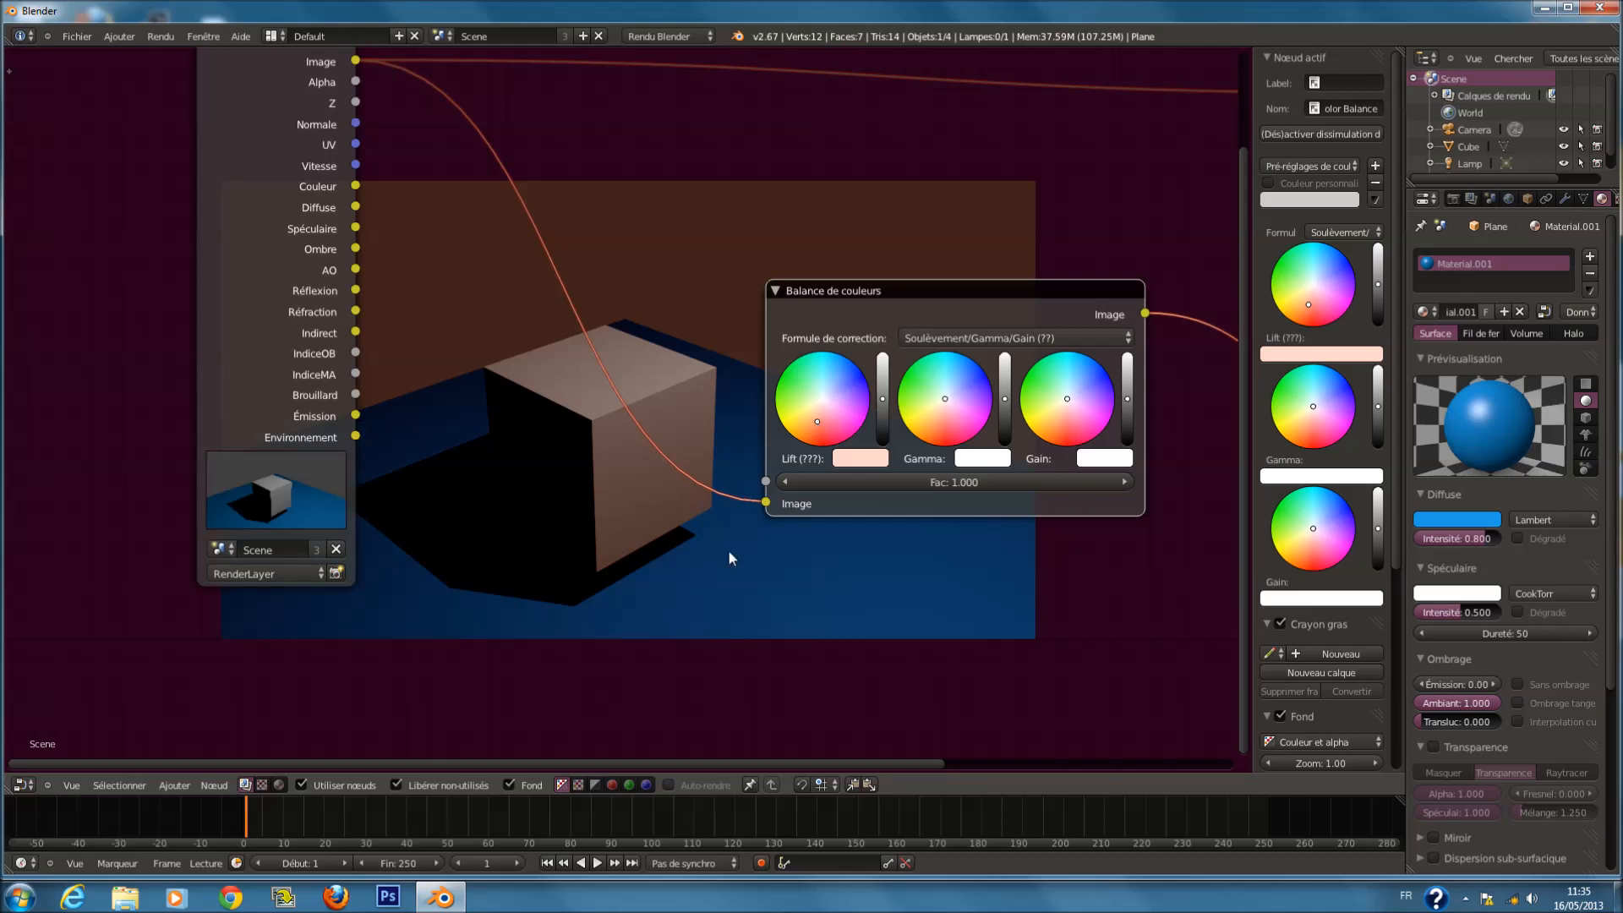
pyautogui.scroll(1, 611, 539)
pyautogui.moveTo(612, 539); pyautogui.dragTo(513, 501, button='middle')
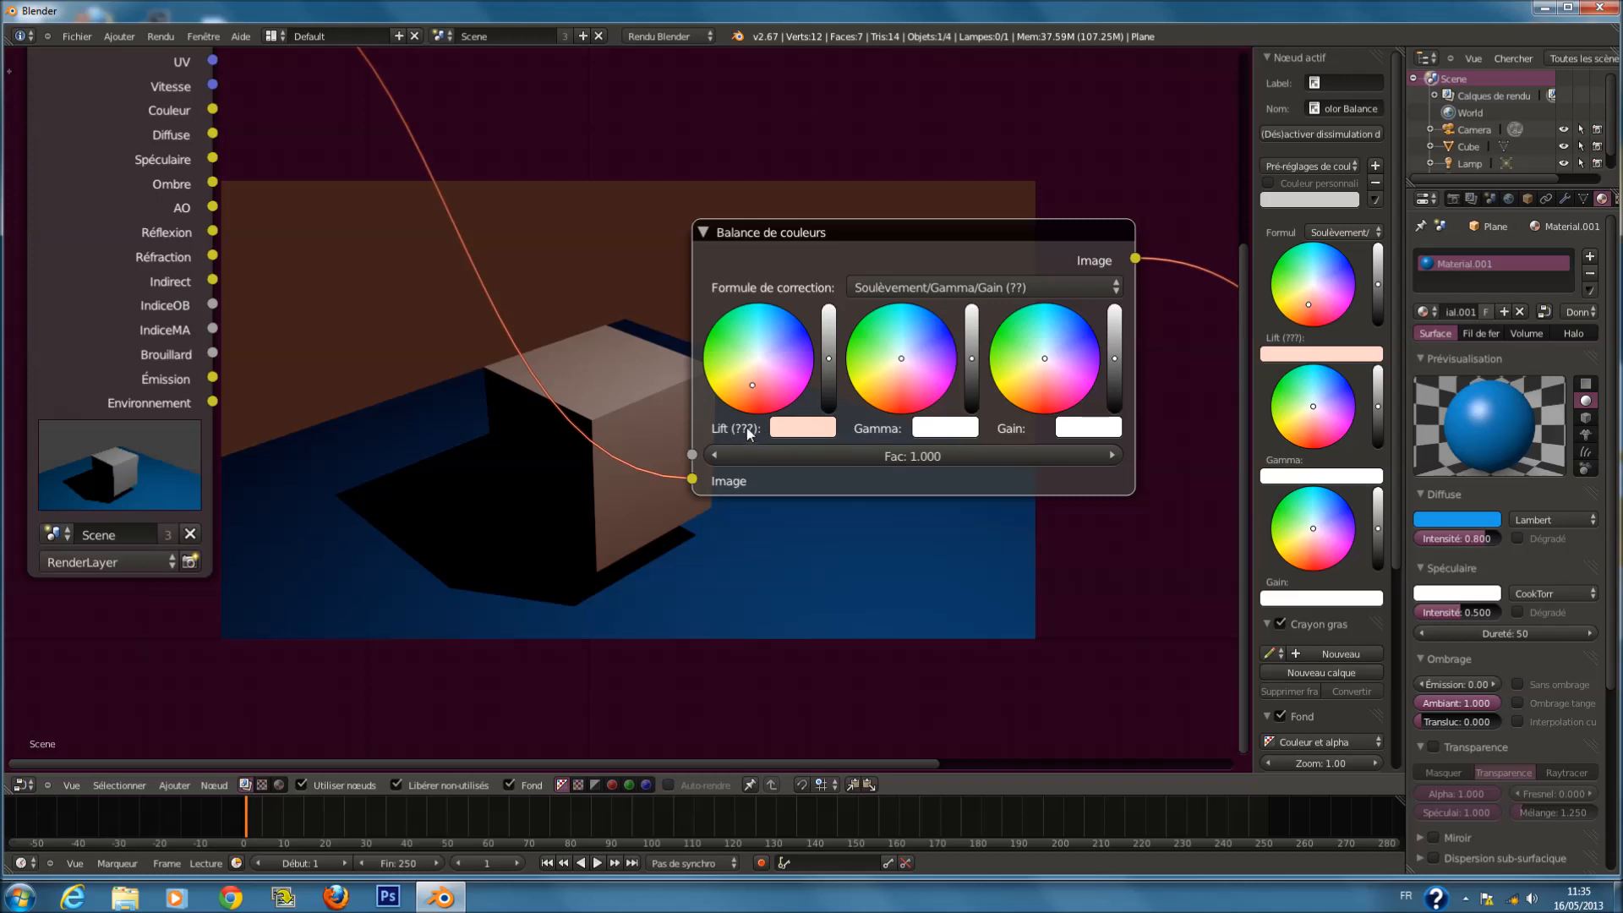
pyautogui.click(1023, 375)
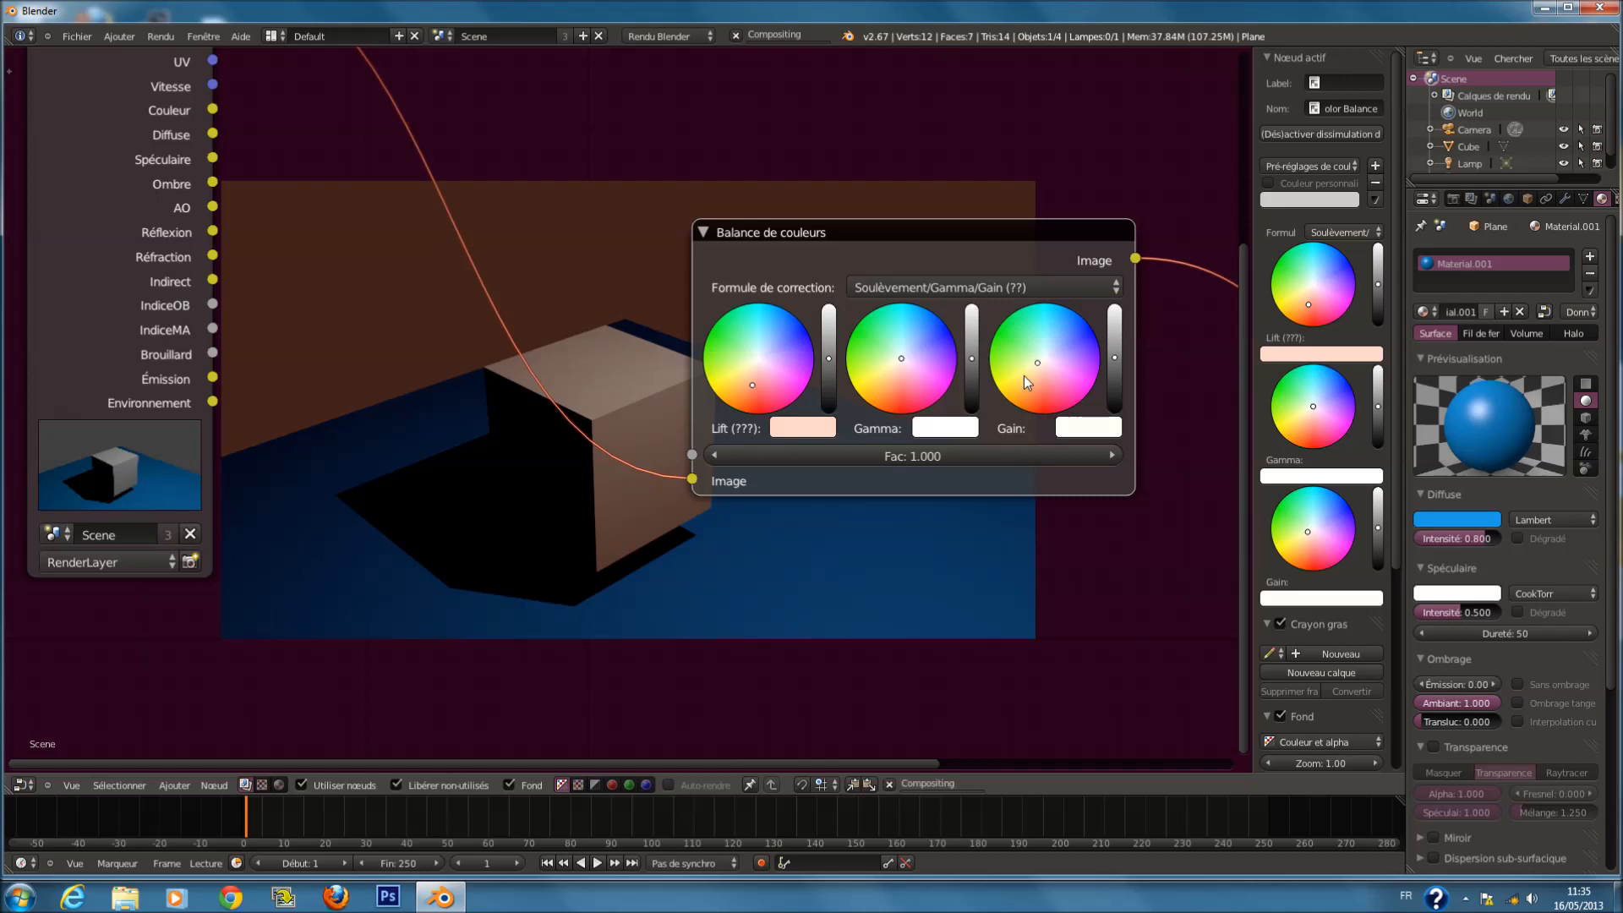
pyautogui.moveTo(1022, 379)
pyautogui.mouseDown()
pyautogui.moveTo(1039, 400)
pyautogui.moveTo(1067, 327)
pyautogui.mouseUp()
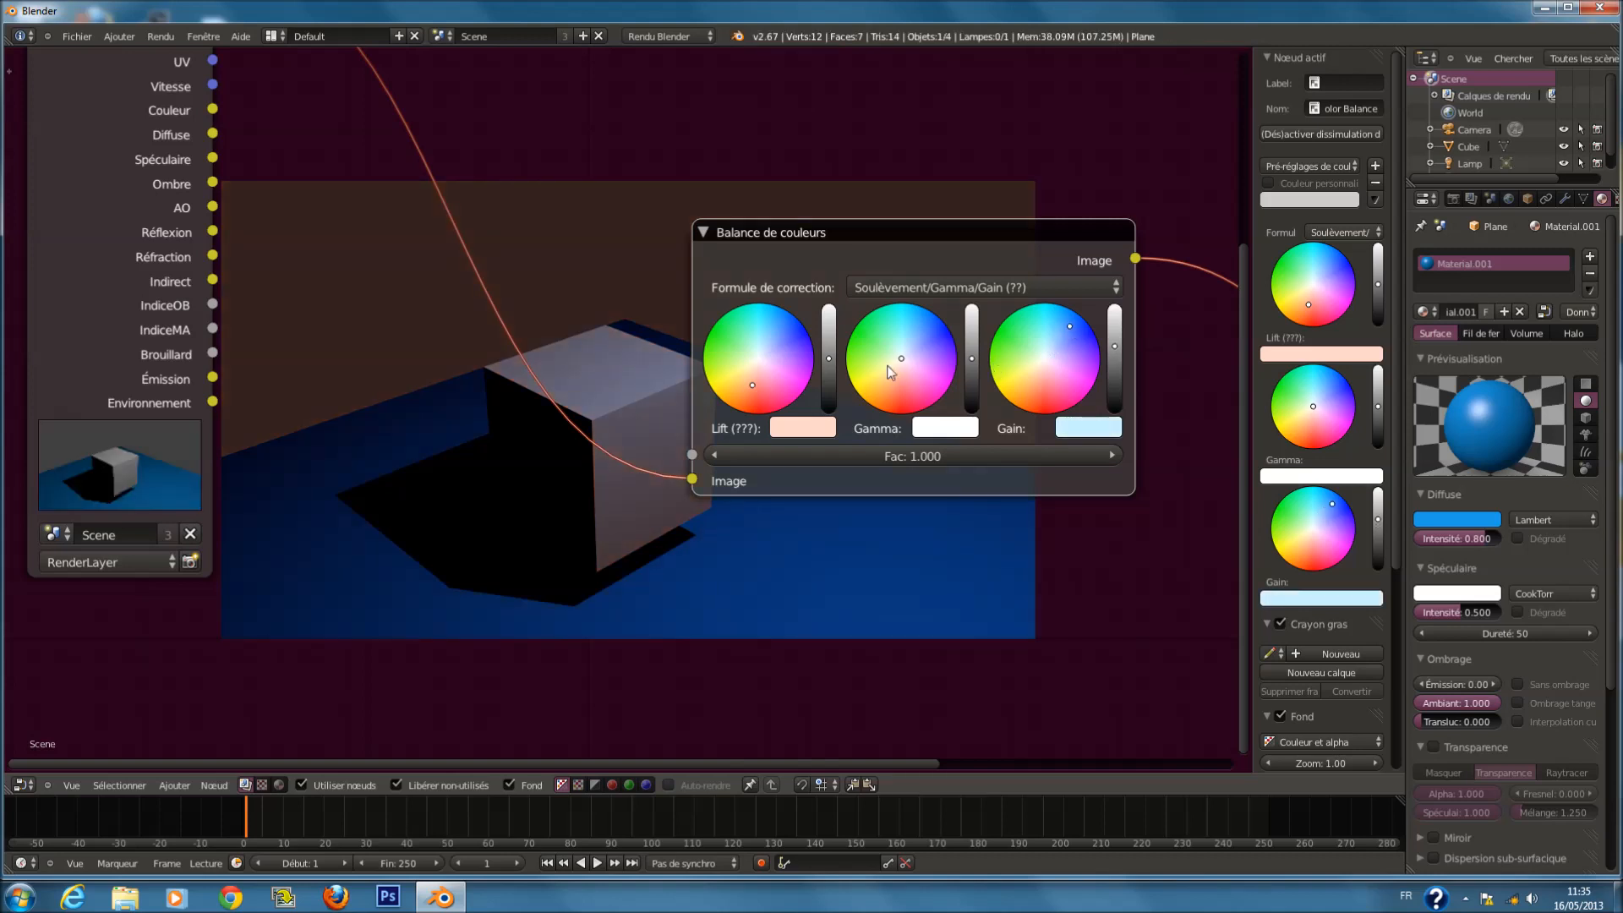
# Shift the colour balance's Lift to pale pink and tint its Gamma pale yellow.
pyautogui.click(754, 394)
pyautogui.moveTo(757, 395)
pyautogui.mouseDown()
pyautogui.moveTo(753, 332)
pyautogui.moveTo(758, 387)
pyautogui.mouseUp()
pyautogui.moveTo(905, 391)
pyautogui.mouseDown()
pyautogui.moveTo(925, 342)
pyautogui.moveTo(892, 331)
pyautogui.moveTo(897, 418)
pyautogui.moveTo(886, 396)
pyautogui.mouseUp()
# Delete the Balance de couleurs node and reconnect the render layer's Image output directly to the Visualisateur node.
pyautogui.scroll(-3, 1001, 313)
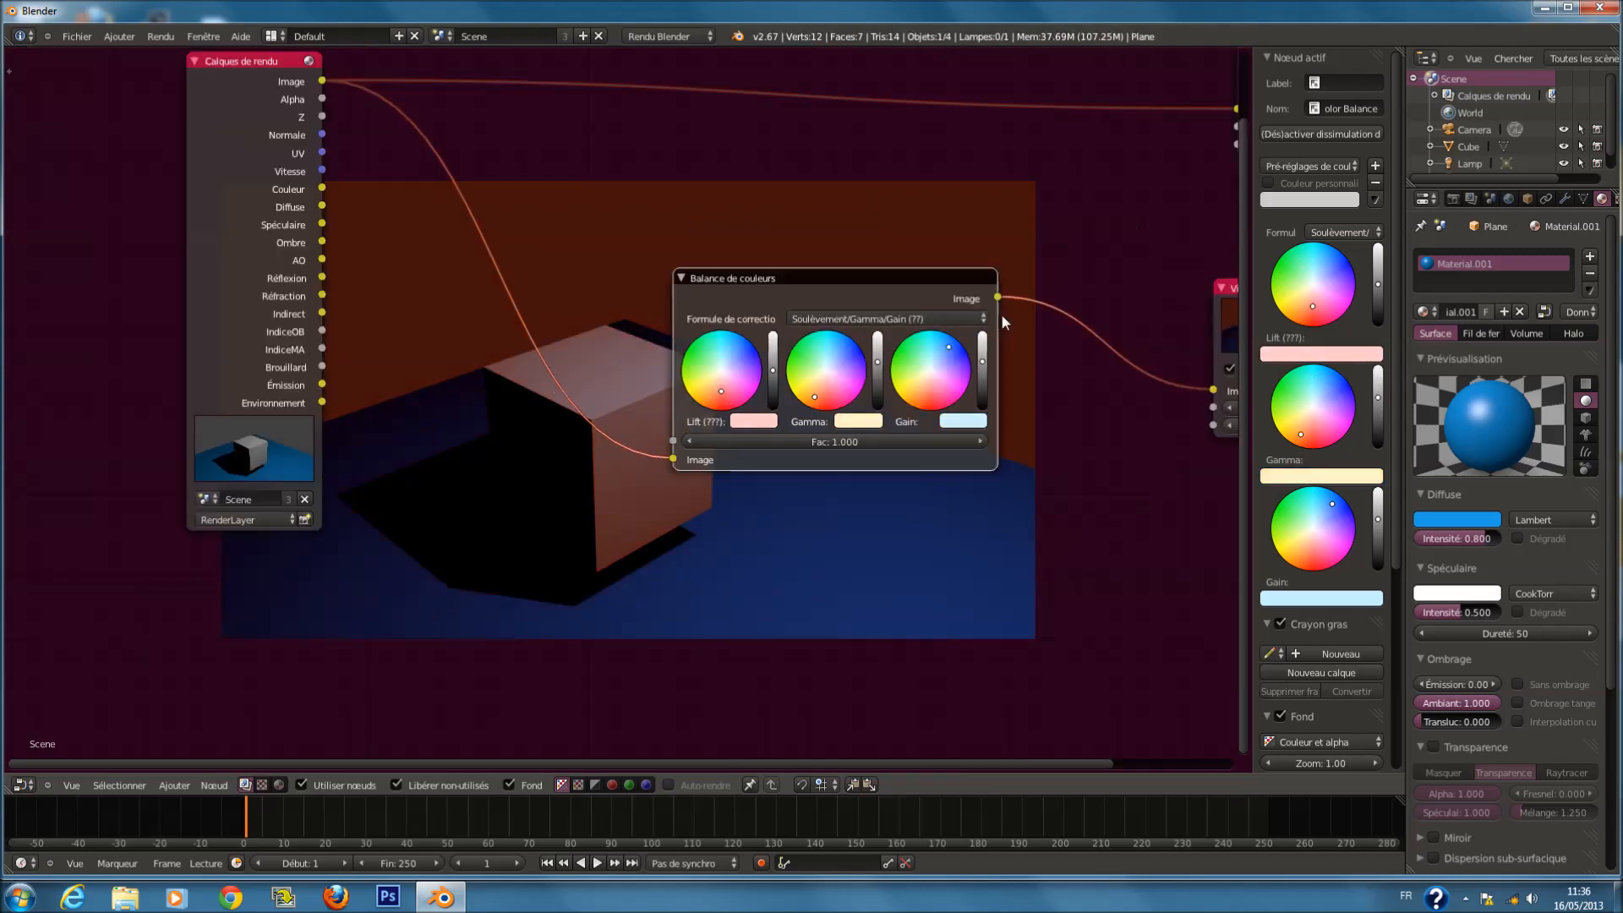
pyautogui.scroll(-3, 926, 278)
pyautogui.moveTo(926, 274); pyautogui.dragTo(877, 329, button='middle')
pyautogui.scroll(2, 799, 387)
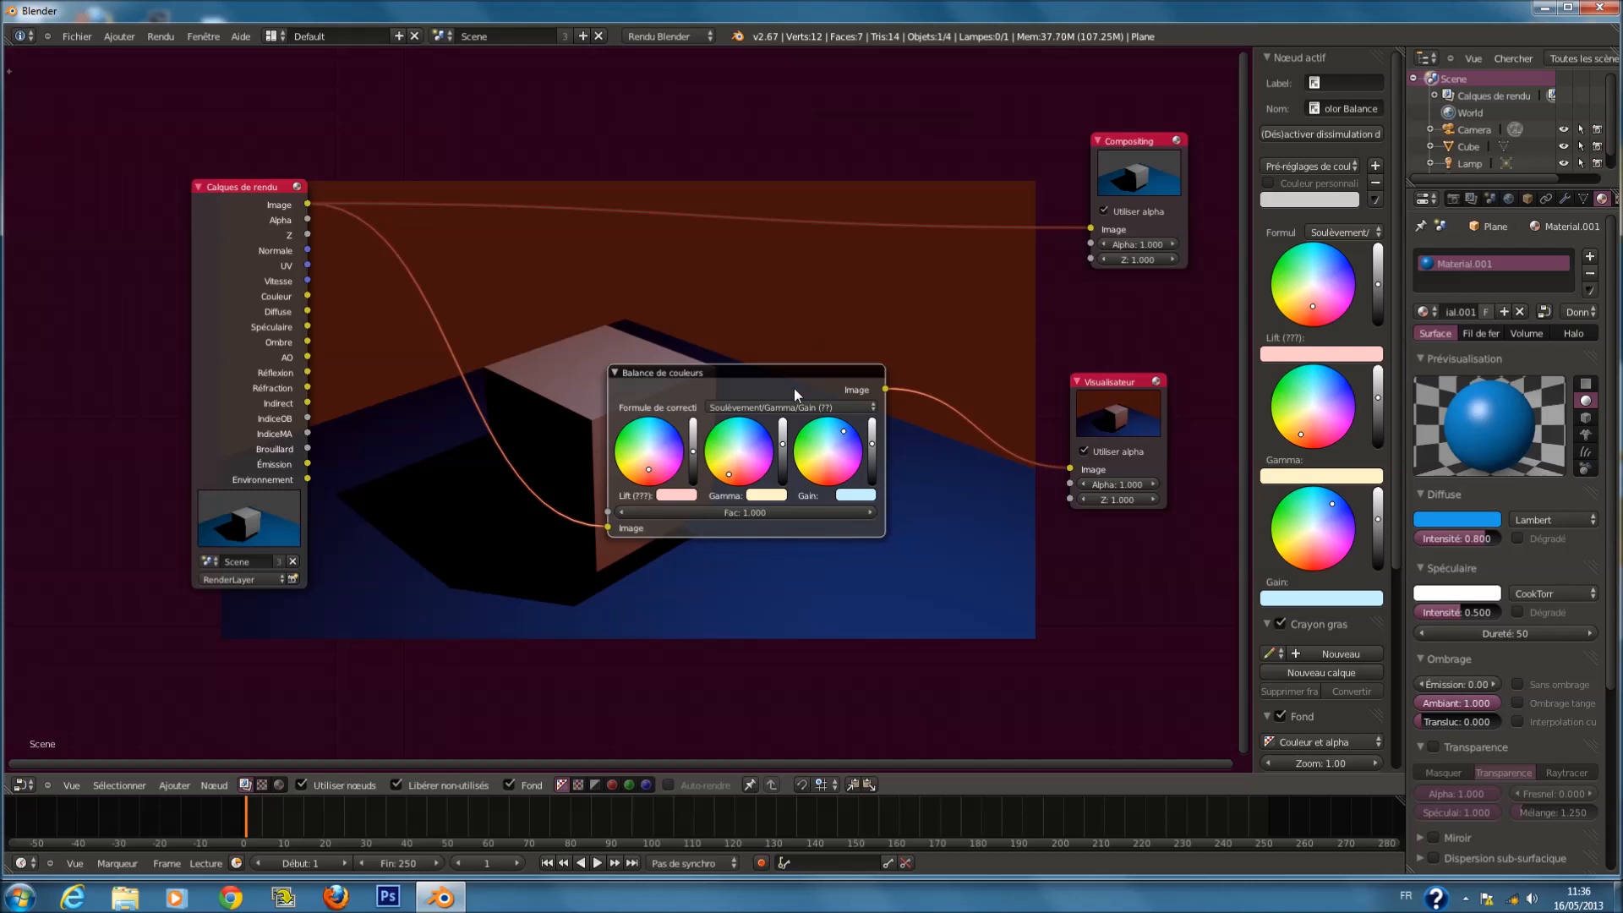
pyautogui.press('x')
pyautogui.moveTo(308, 205); pyautogui.dragTo(1070, 467)
# Insert a Filtre node into the link between the render layer's Image output and the Visualisateur node.
pyautogui.scroll(2, 667, 470)
pyautogui.hotkey('shift', 'a')
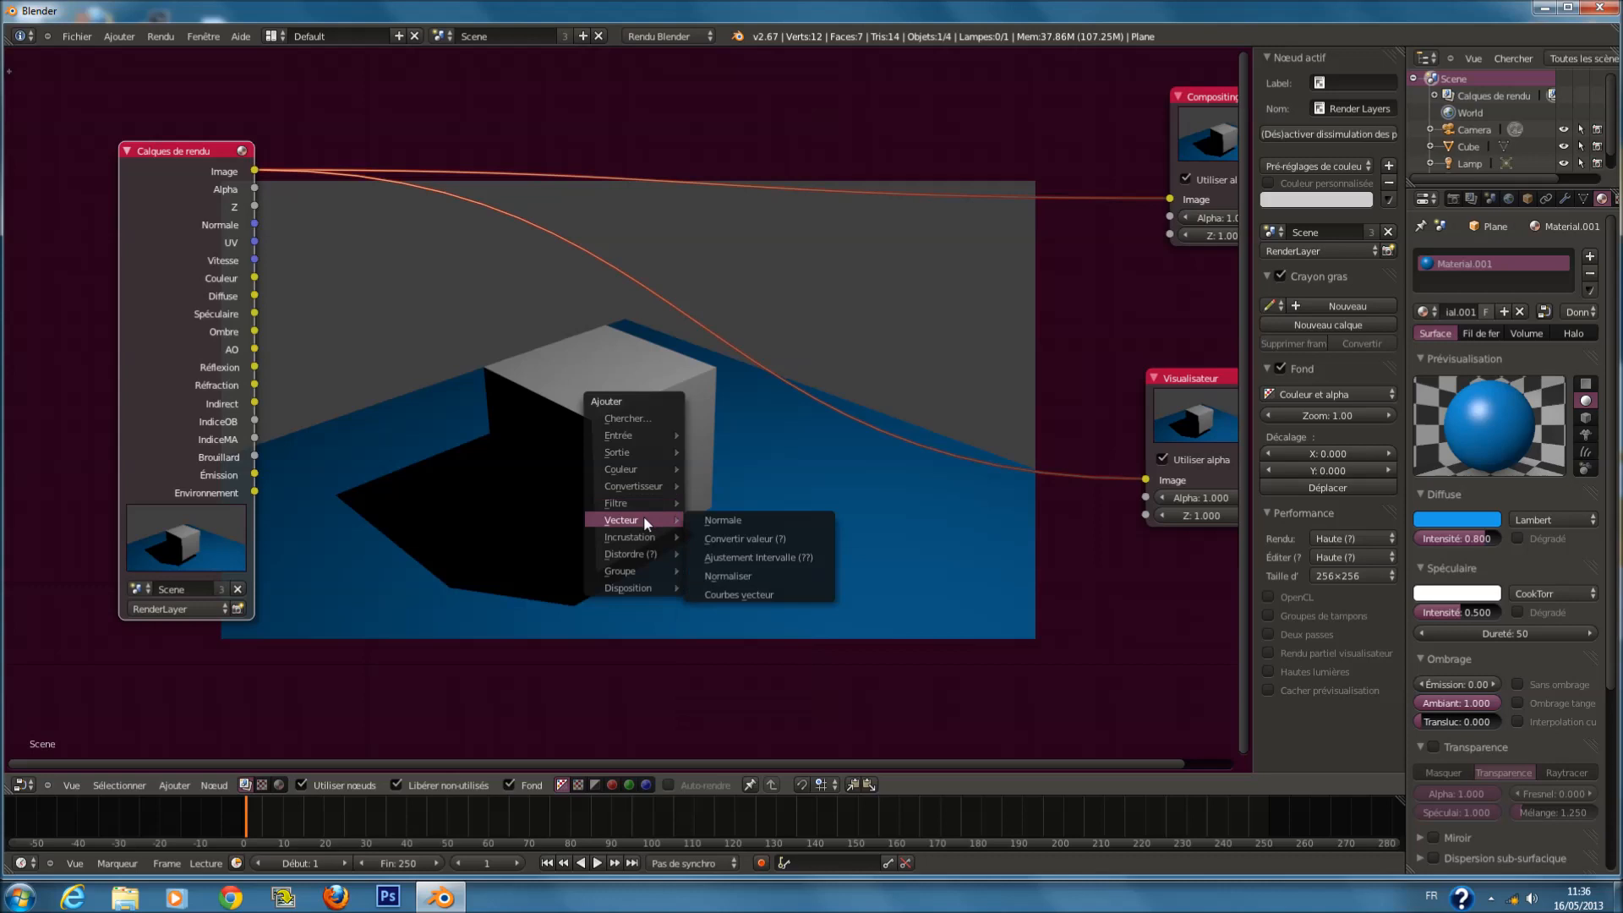
pyautogui.moveTo(645, 541)
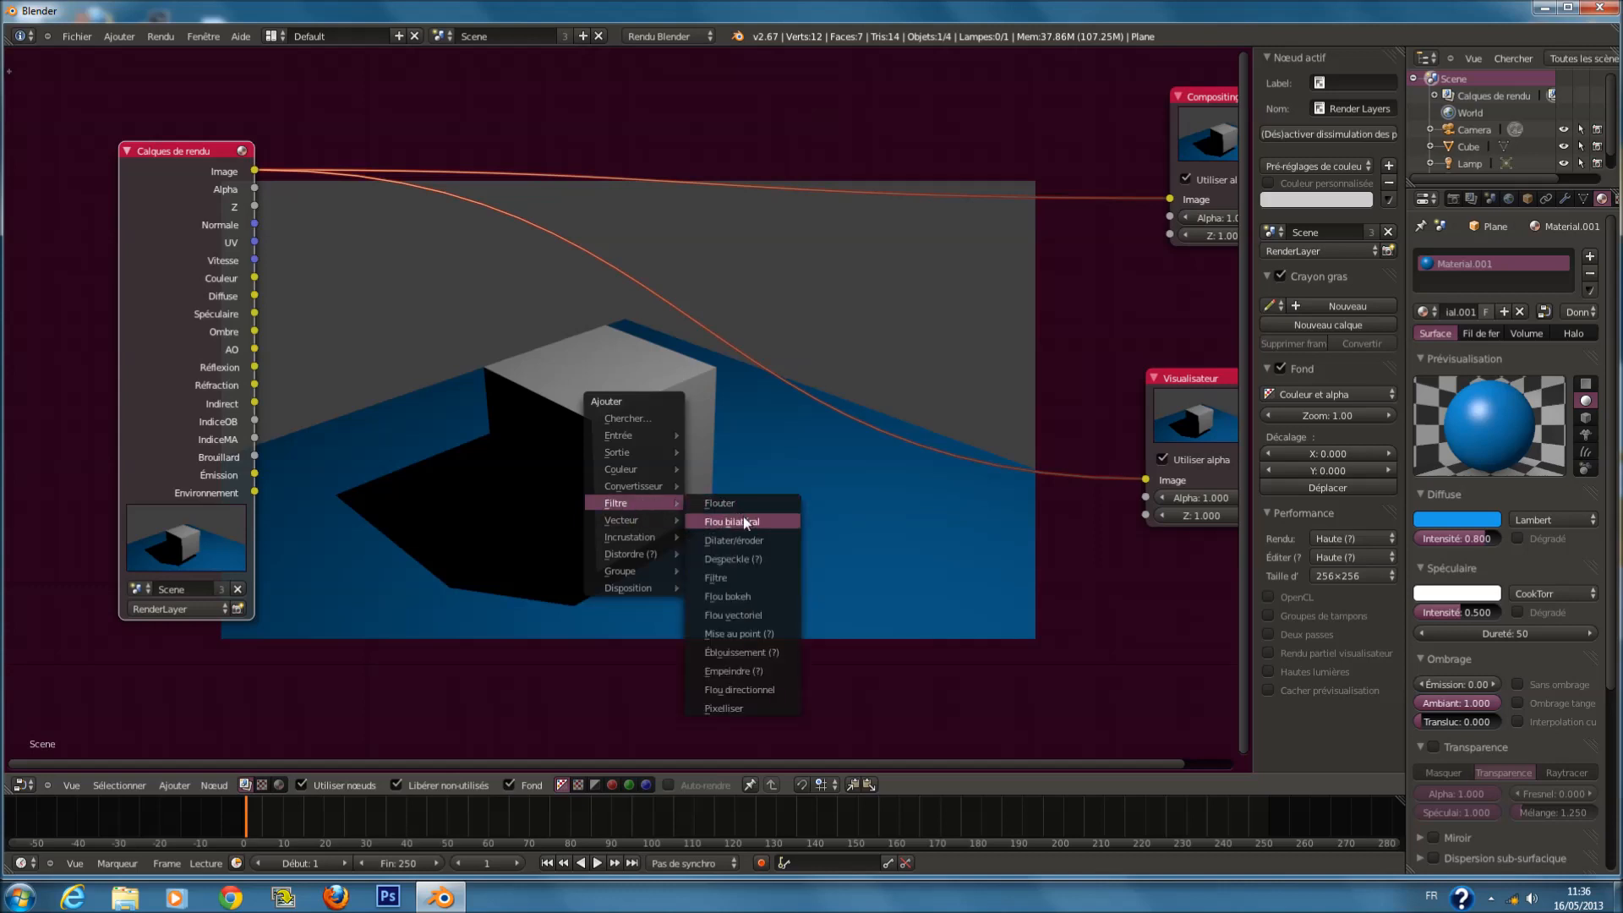
pyautogui.click(752, 577)
pyautogui.click(734, 387)
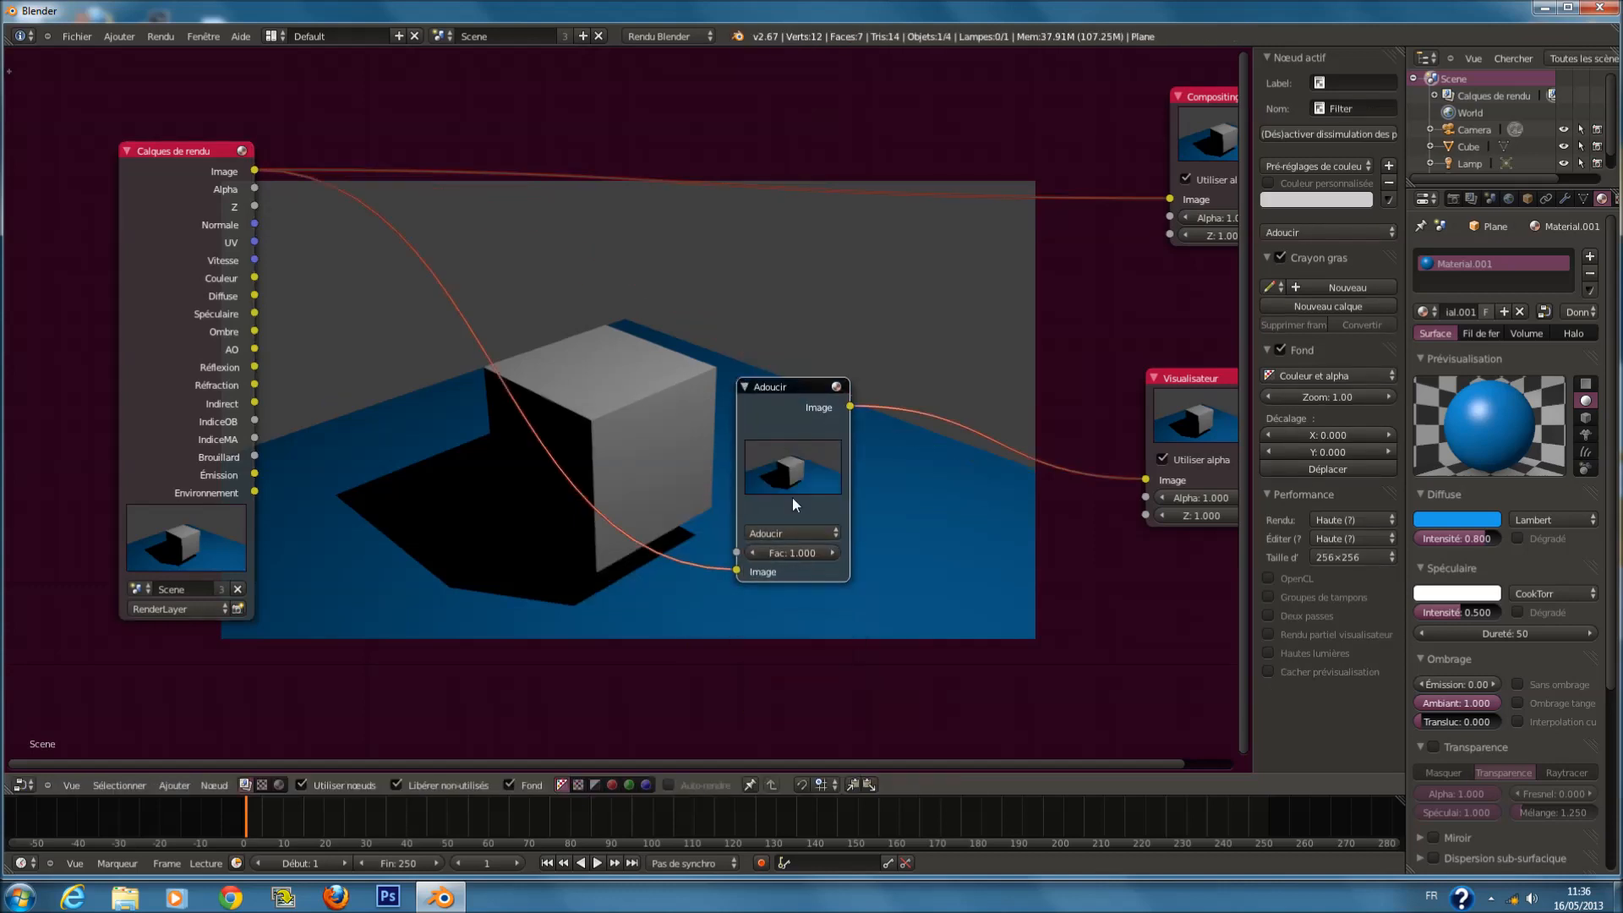
# Preview the filter node's Durcir, Laplace, Sobel and Prewitt types in turn on the backdrop.
pyautogui.scroll(2, 590, 592)
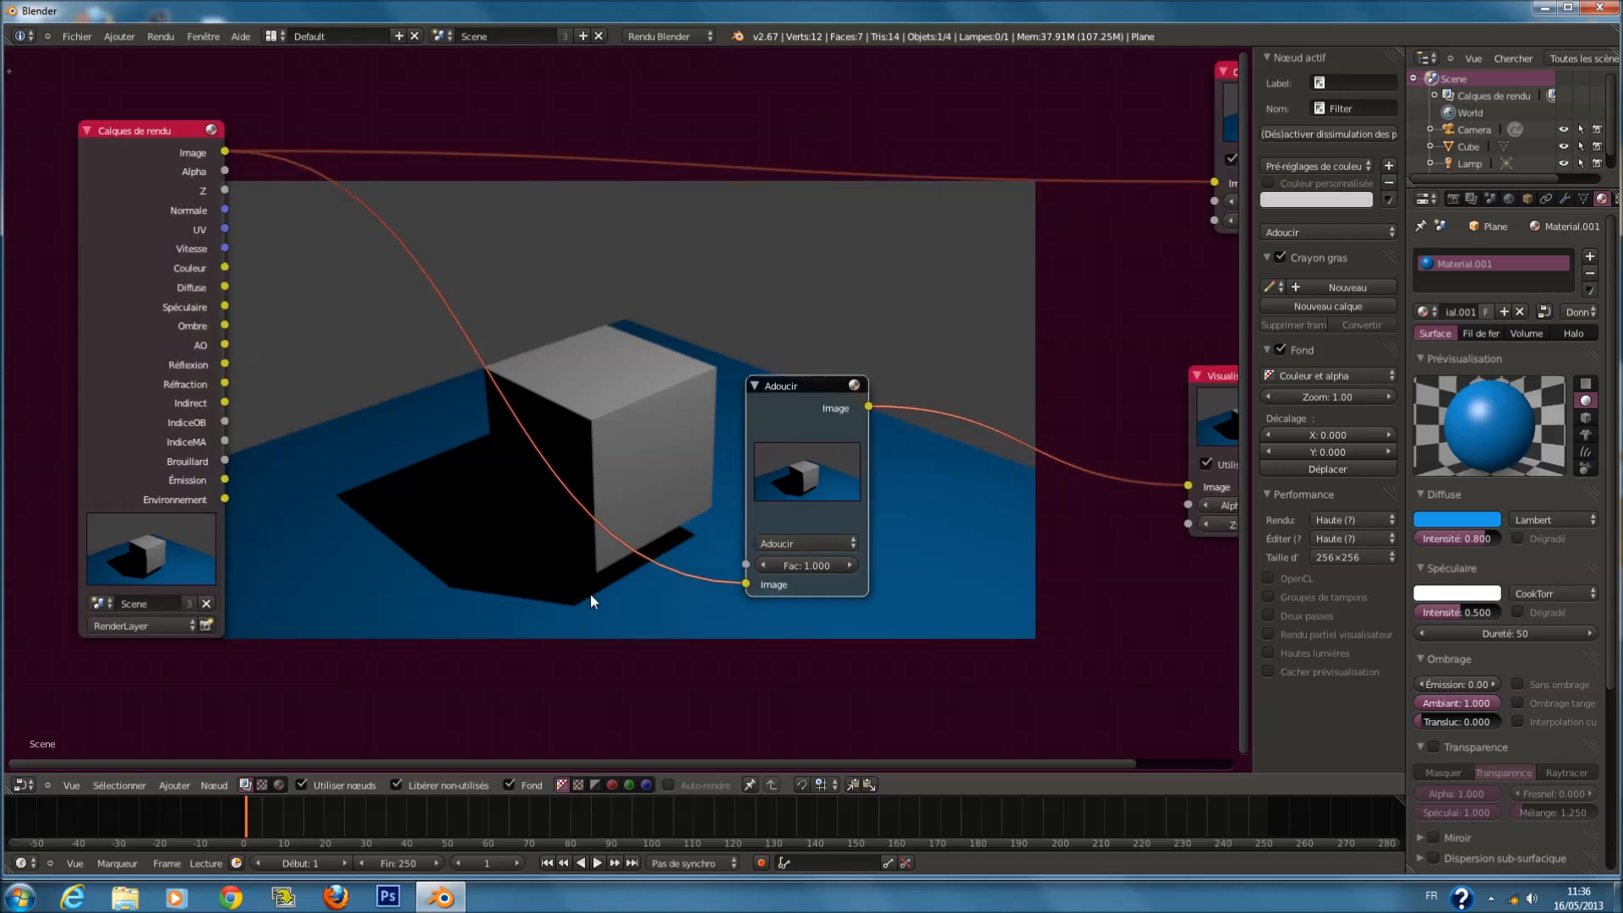
pyautogui.click(830, 555)
pyautogui.click(831, 516)
pyautogui.click(834, 556)
pyautogui.click(827, 495)
pyautogui.click(825, 558)
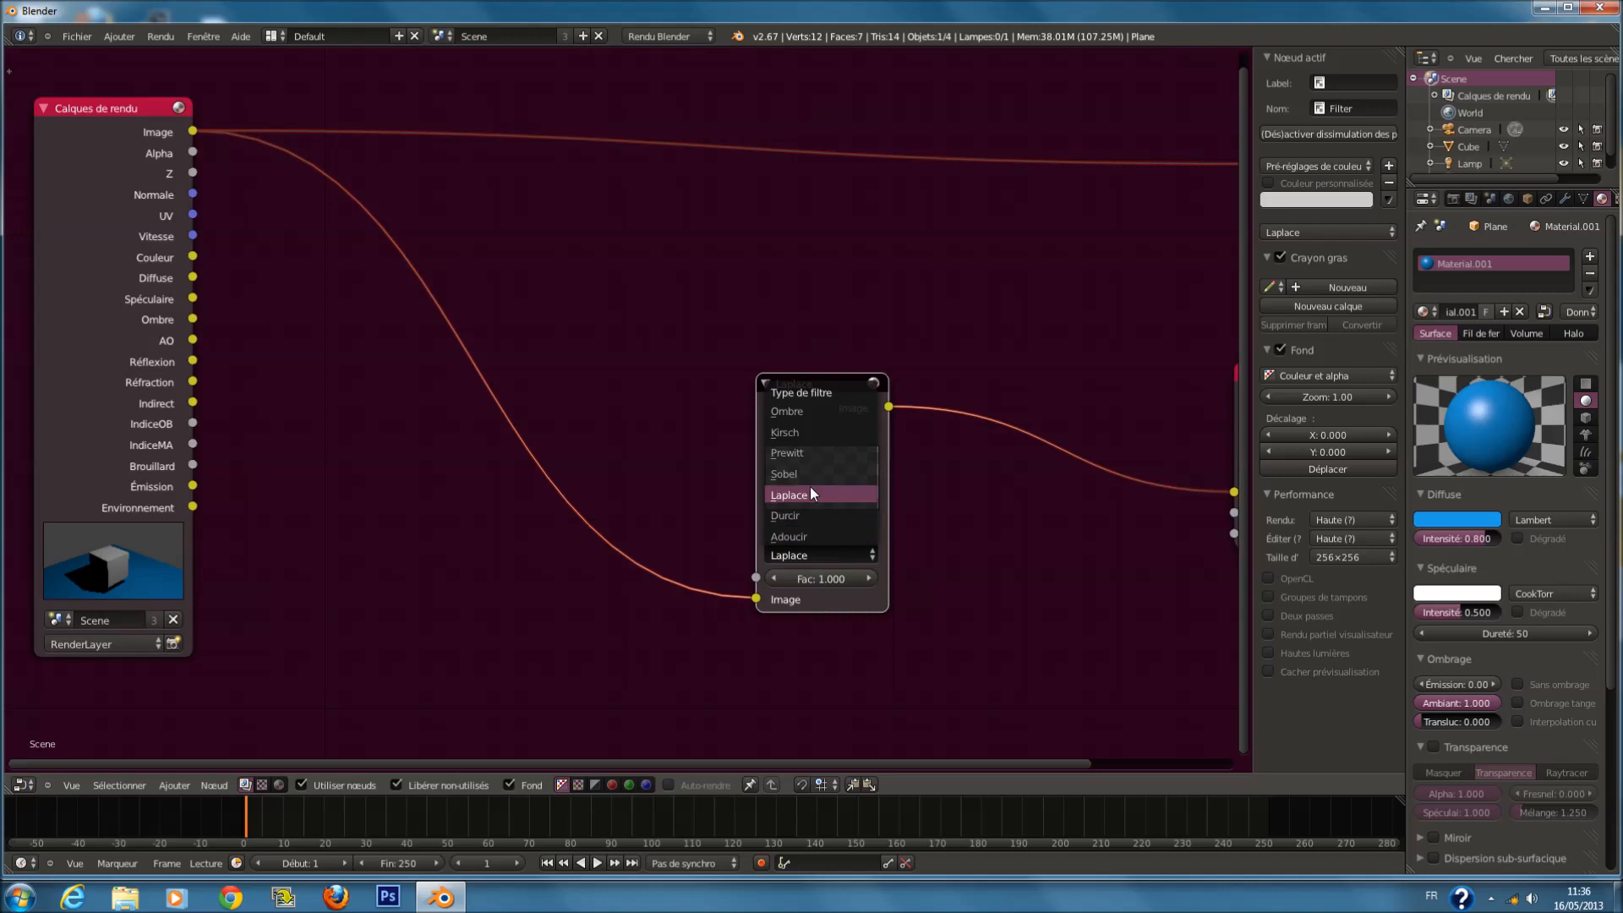
pyautogui.click(808, 473)
pyautogui.click(823, 554)
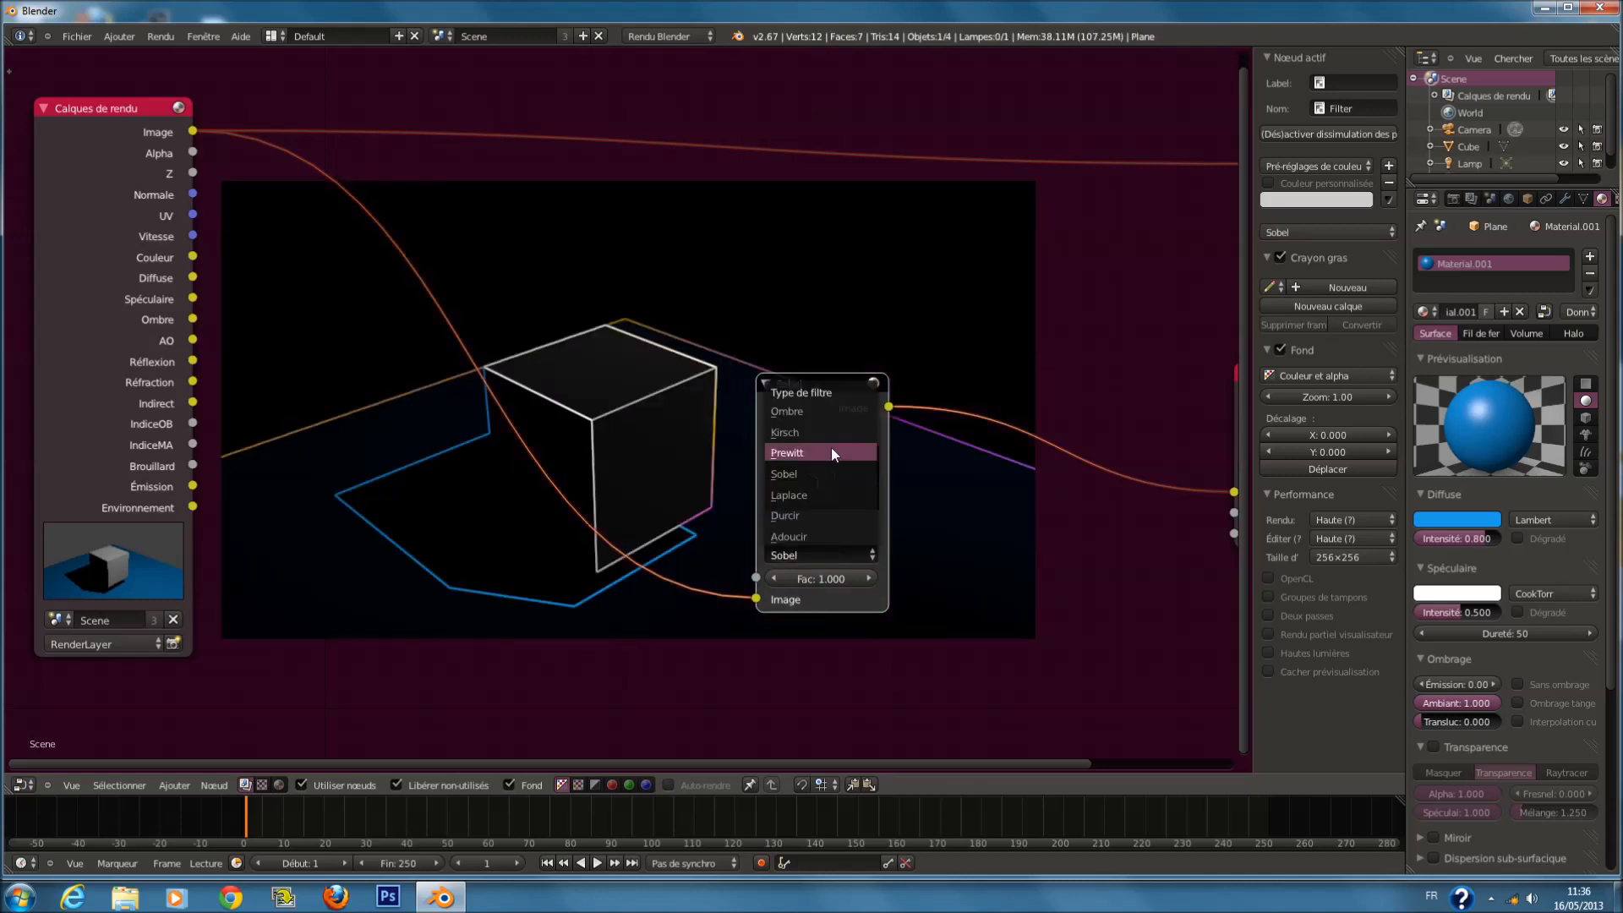
pyautogui.click(833, 454)
# Reconnect the render layer's Image output directly to the Visualisateur node and delete the Prewitt filter node.
pyautogui.scroll(-1, 774, 486)
pyautogui.moveTo(290, 197); pyautogui.dragTo(1118, 470)
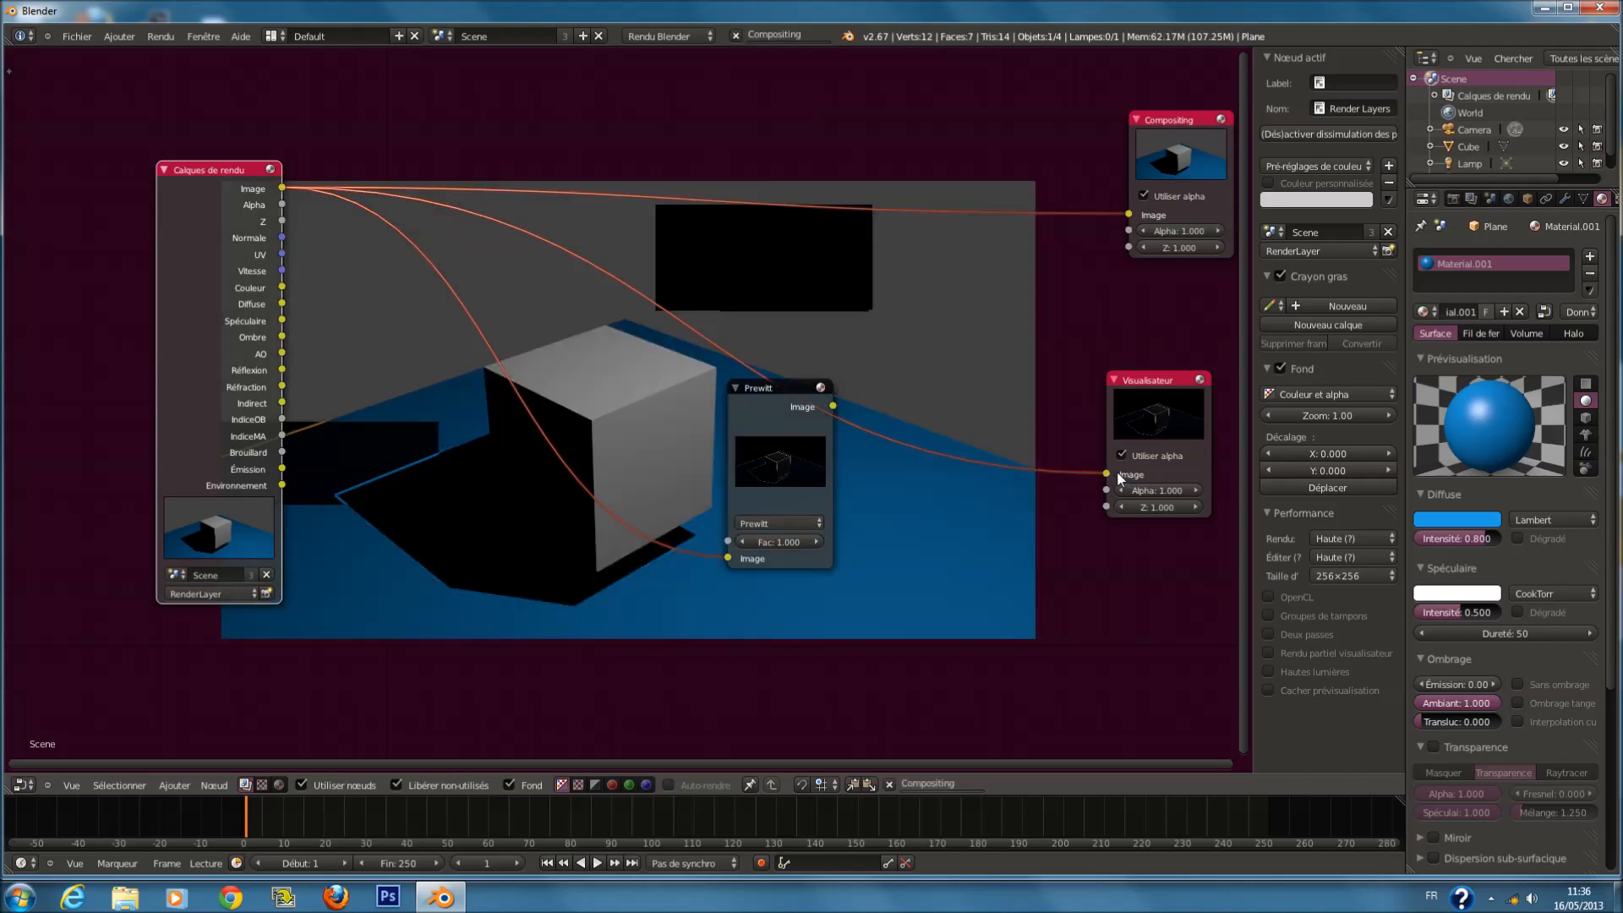
pyautogui.scroll(1, 930, 491)
pyautogui.click(850, 494)
pyautogui.press('x')
pyautogui.hotkey('shift', 'a')
pyautogui.moveTo(768, 580)
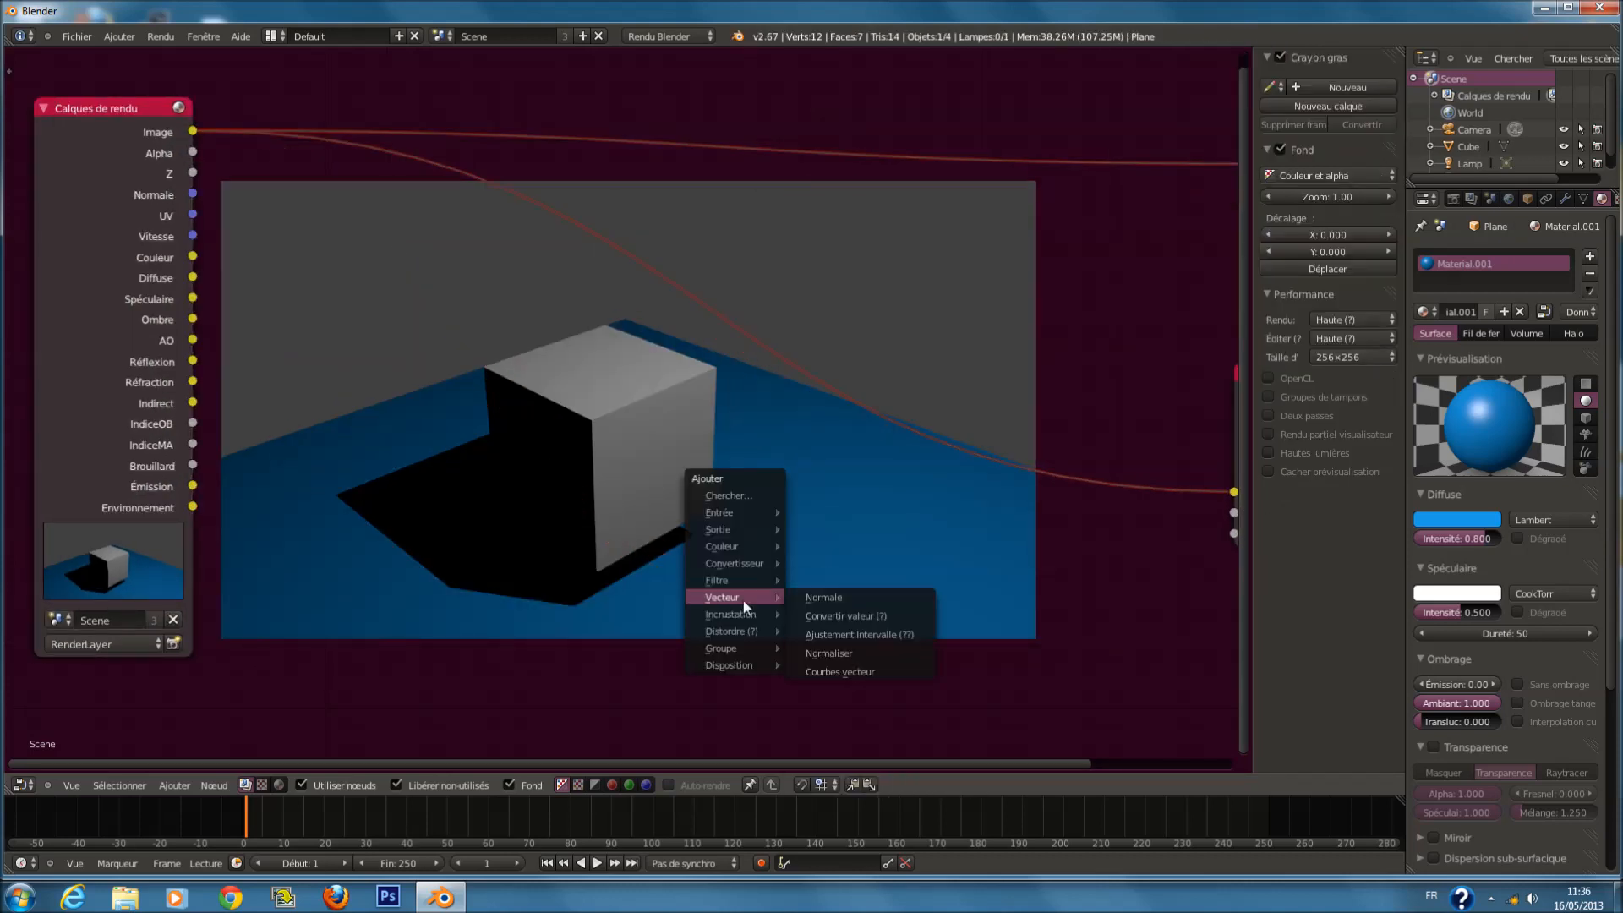
pyautogui.moveTo(719, 636)
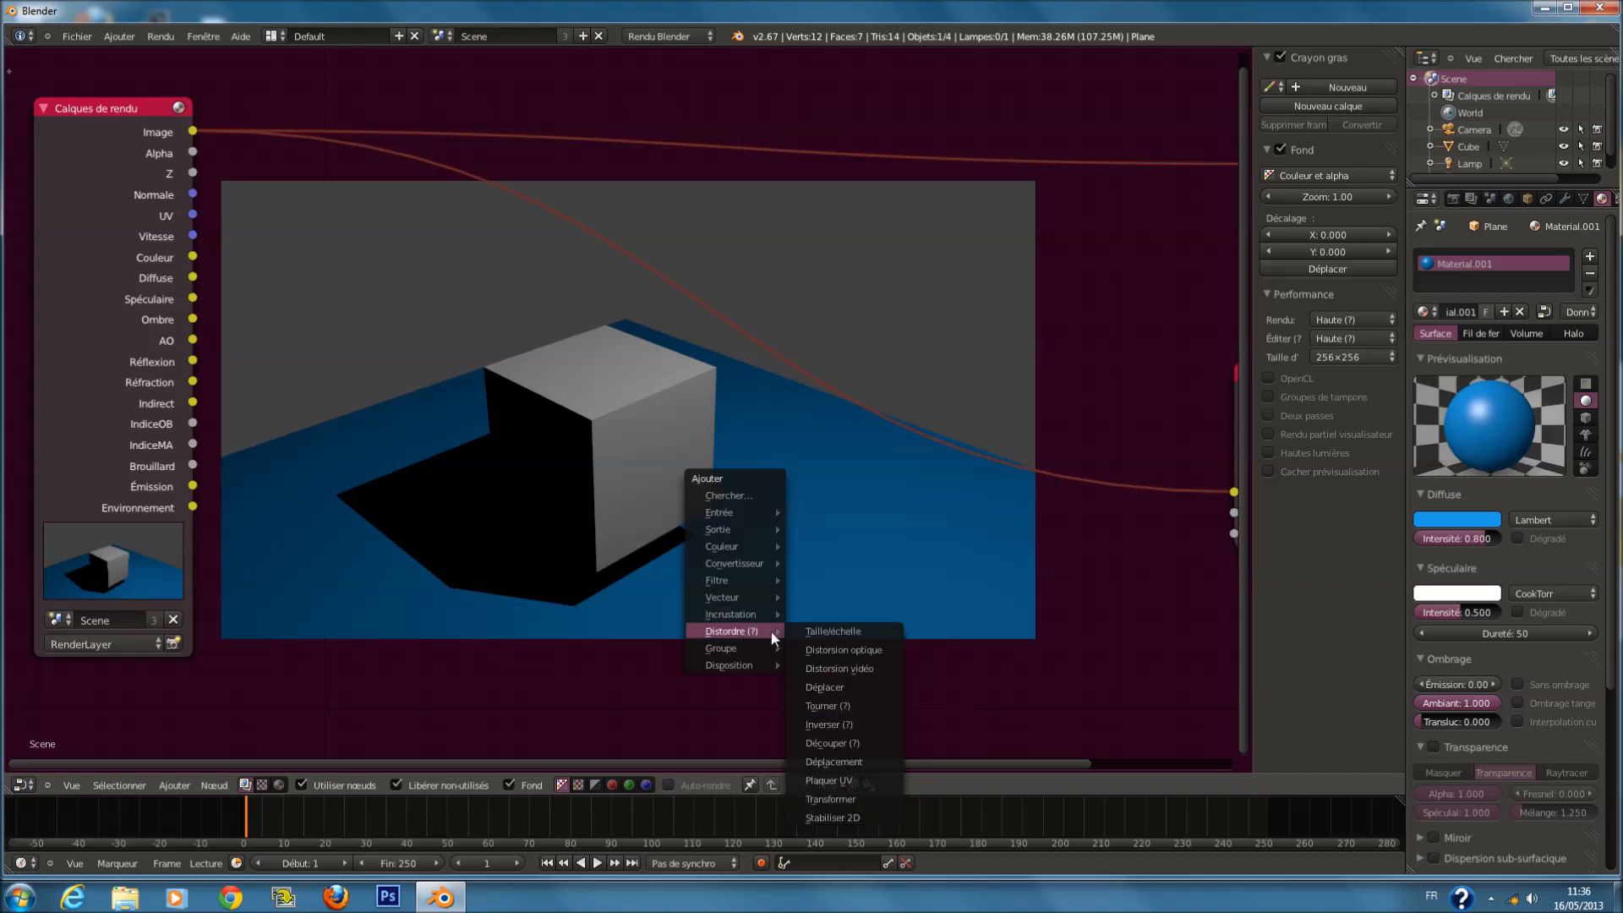
pyautogui.moveTo(759, 511)
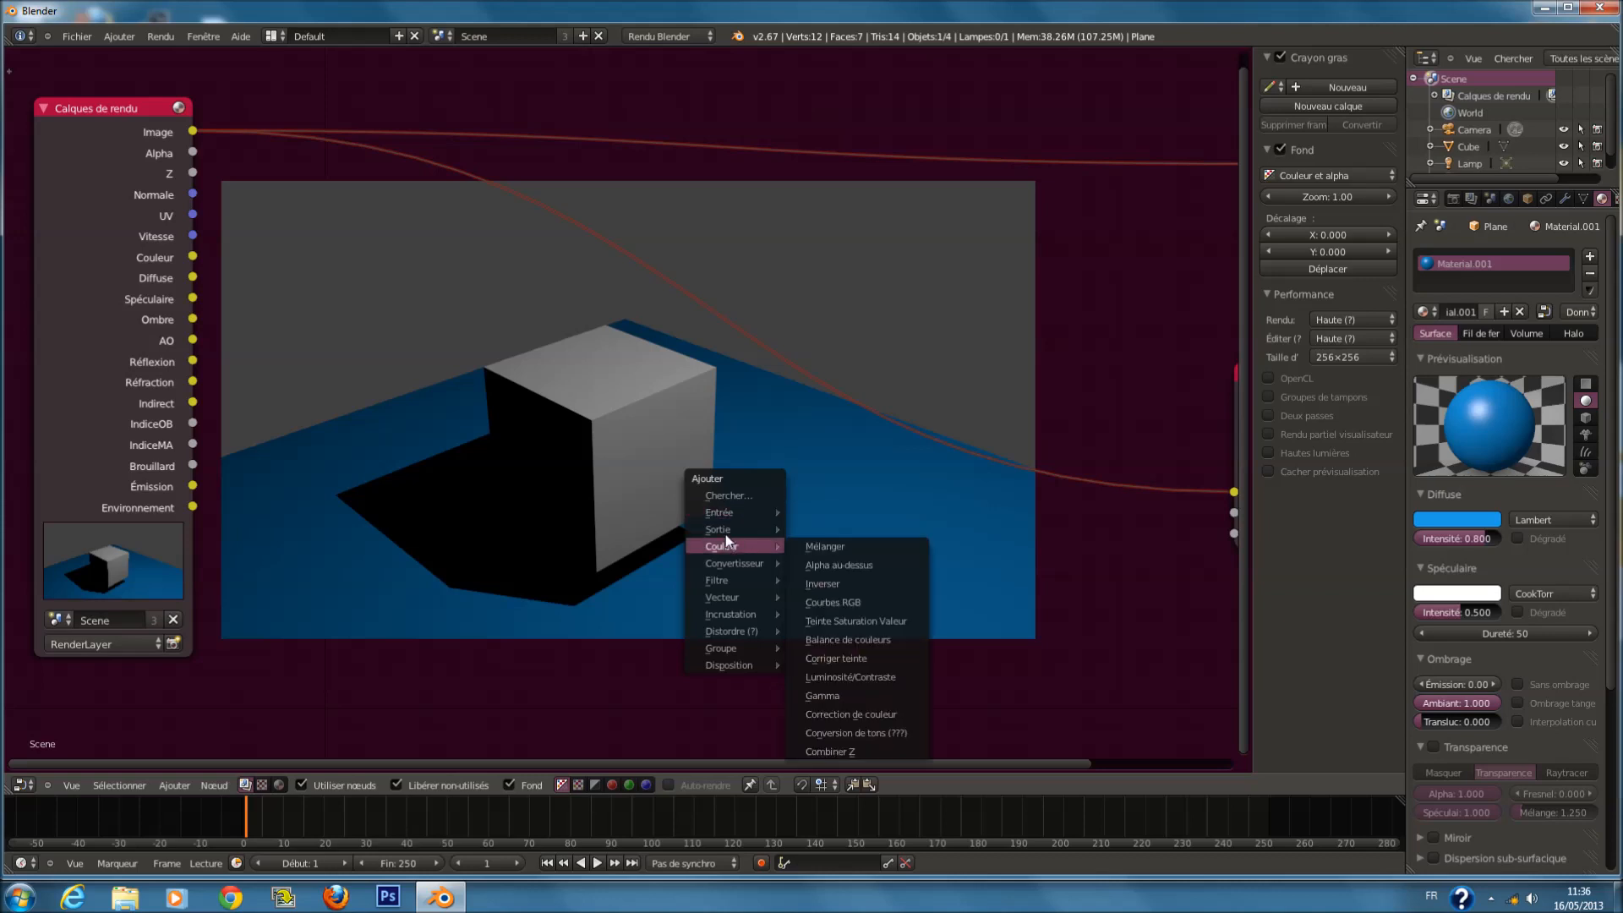
pyautogui.moveTo(725, 532)
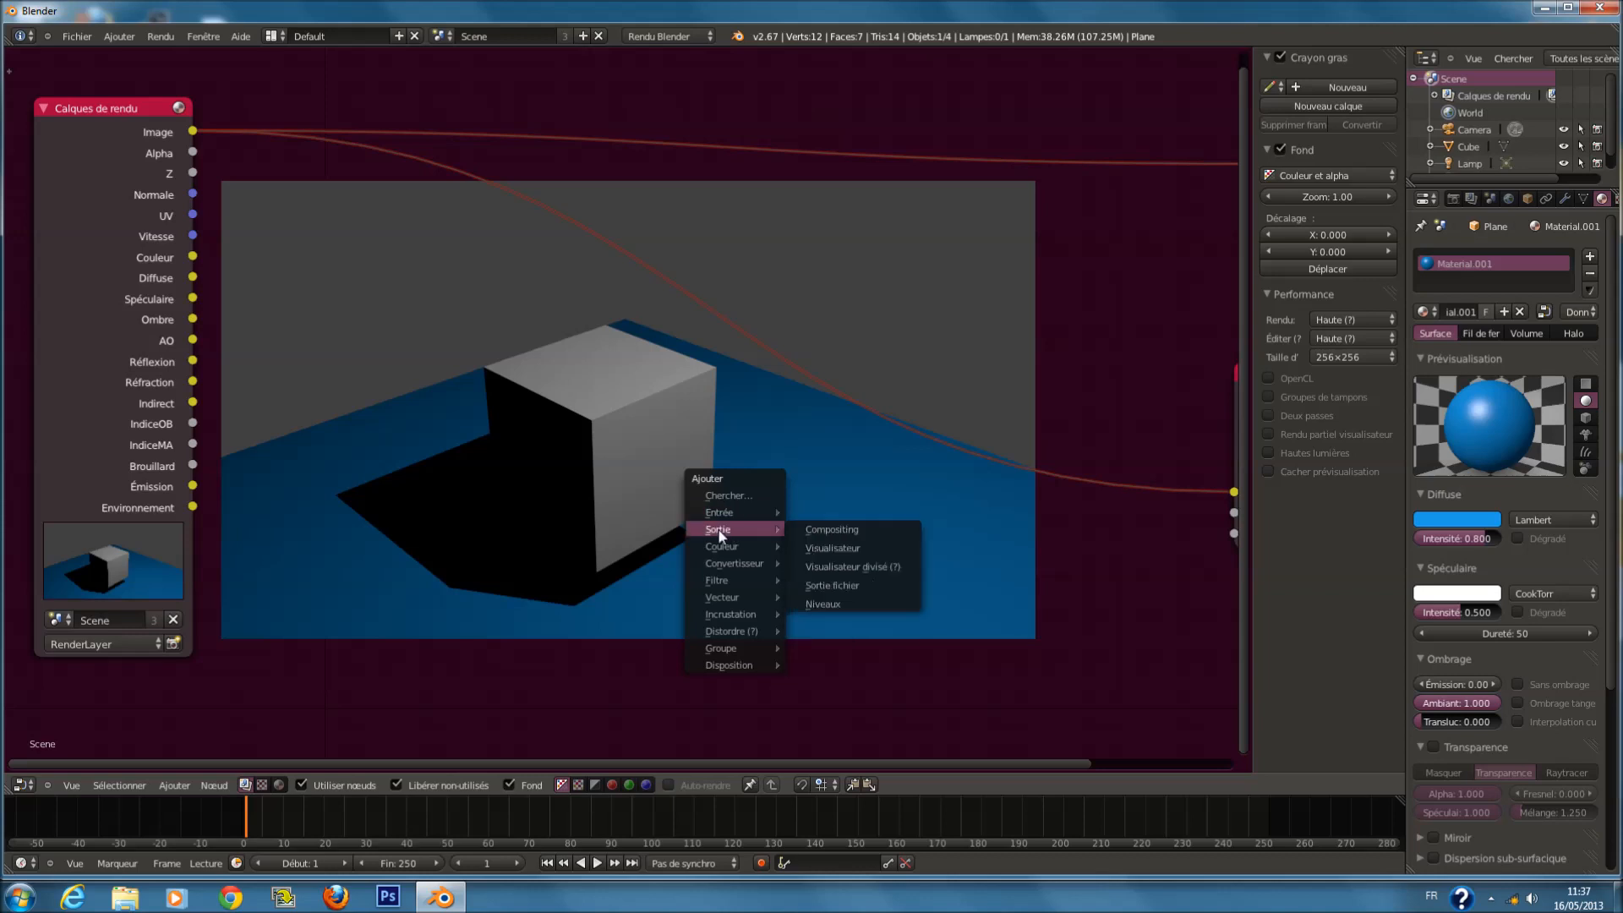
pyautogui.press('Home')
pyautogui.hotkey('shift', 'a')
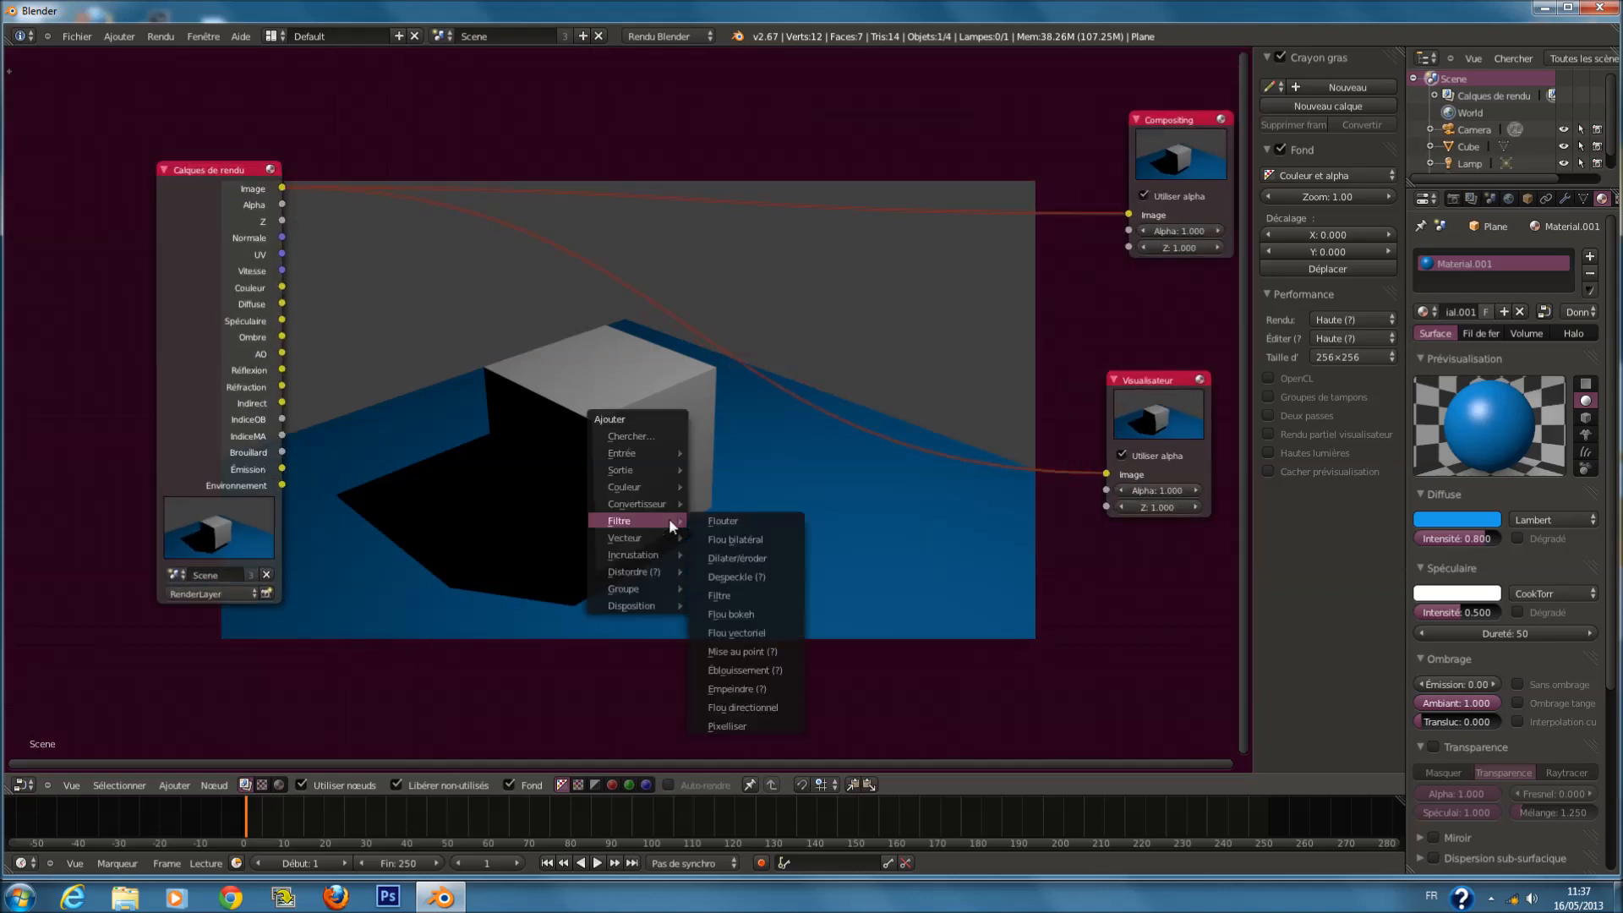
pyautogui.moveTo(662, 475)
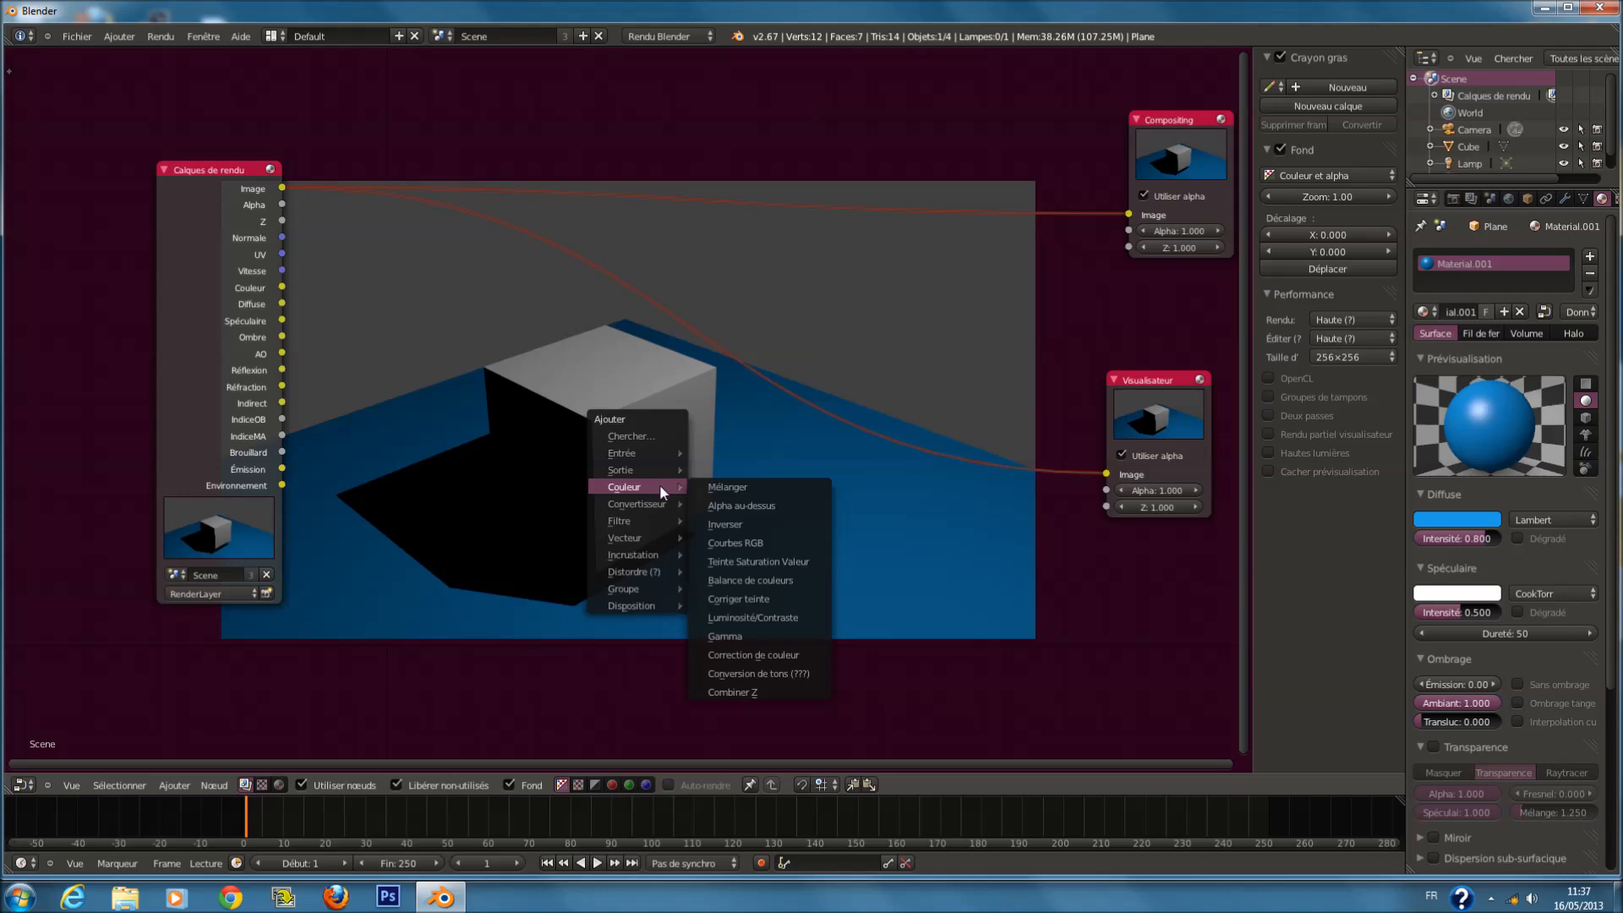
pyautogui.moveTo(659, 508)
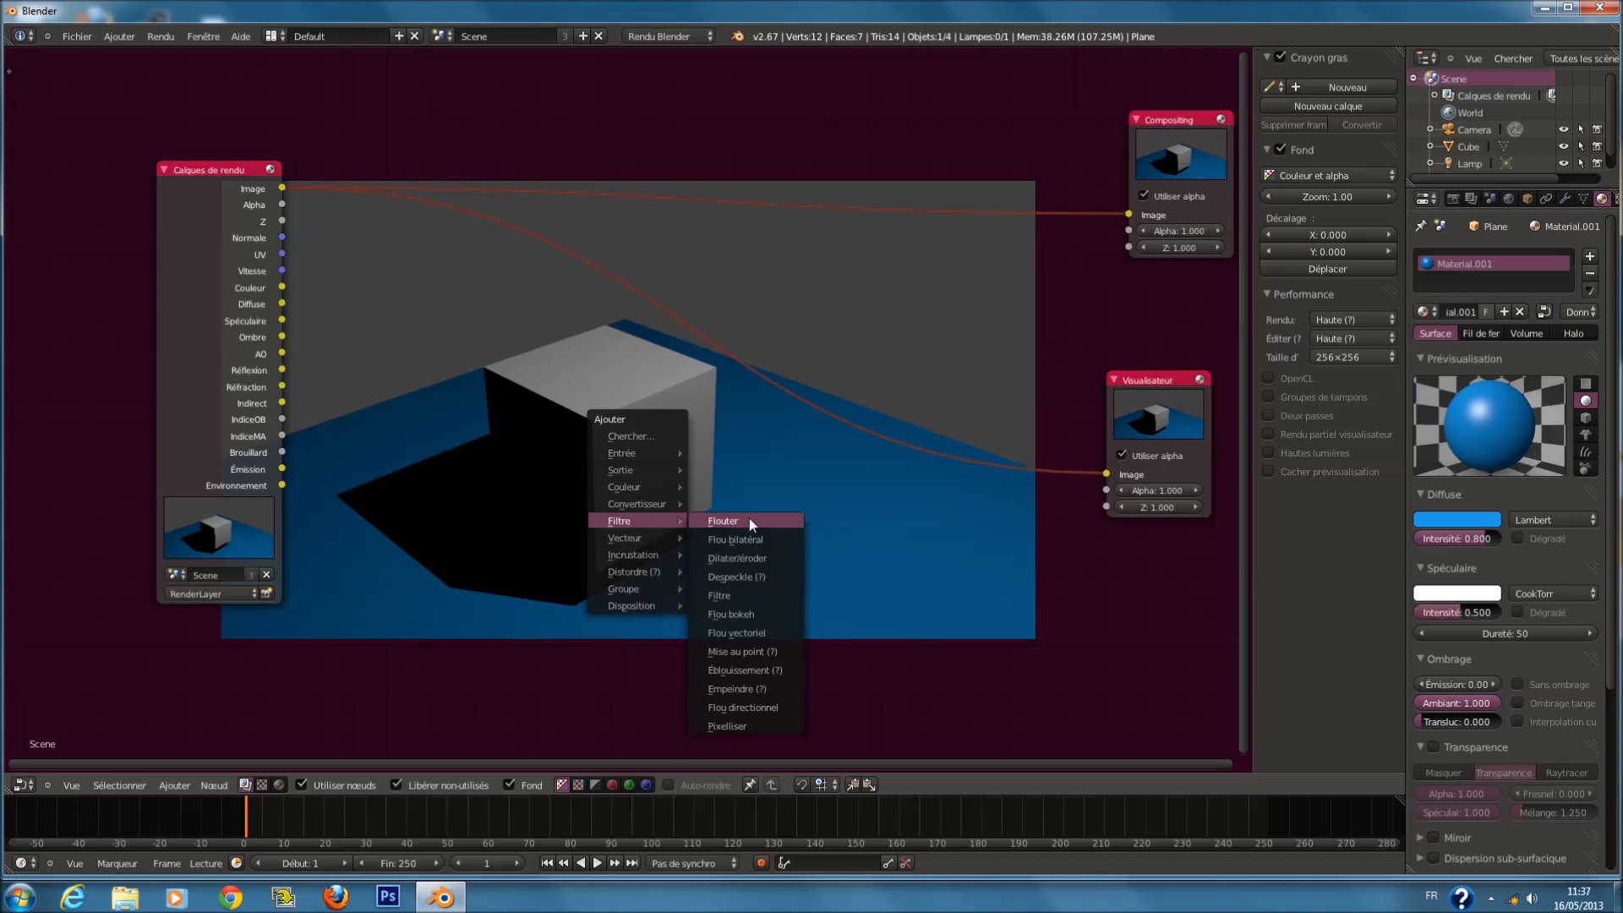
pyautogui.click(768, 688)
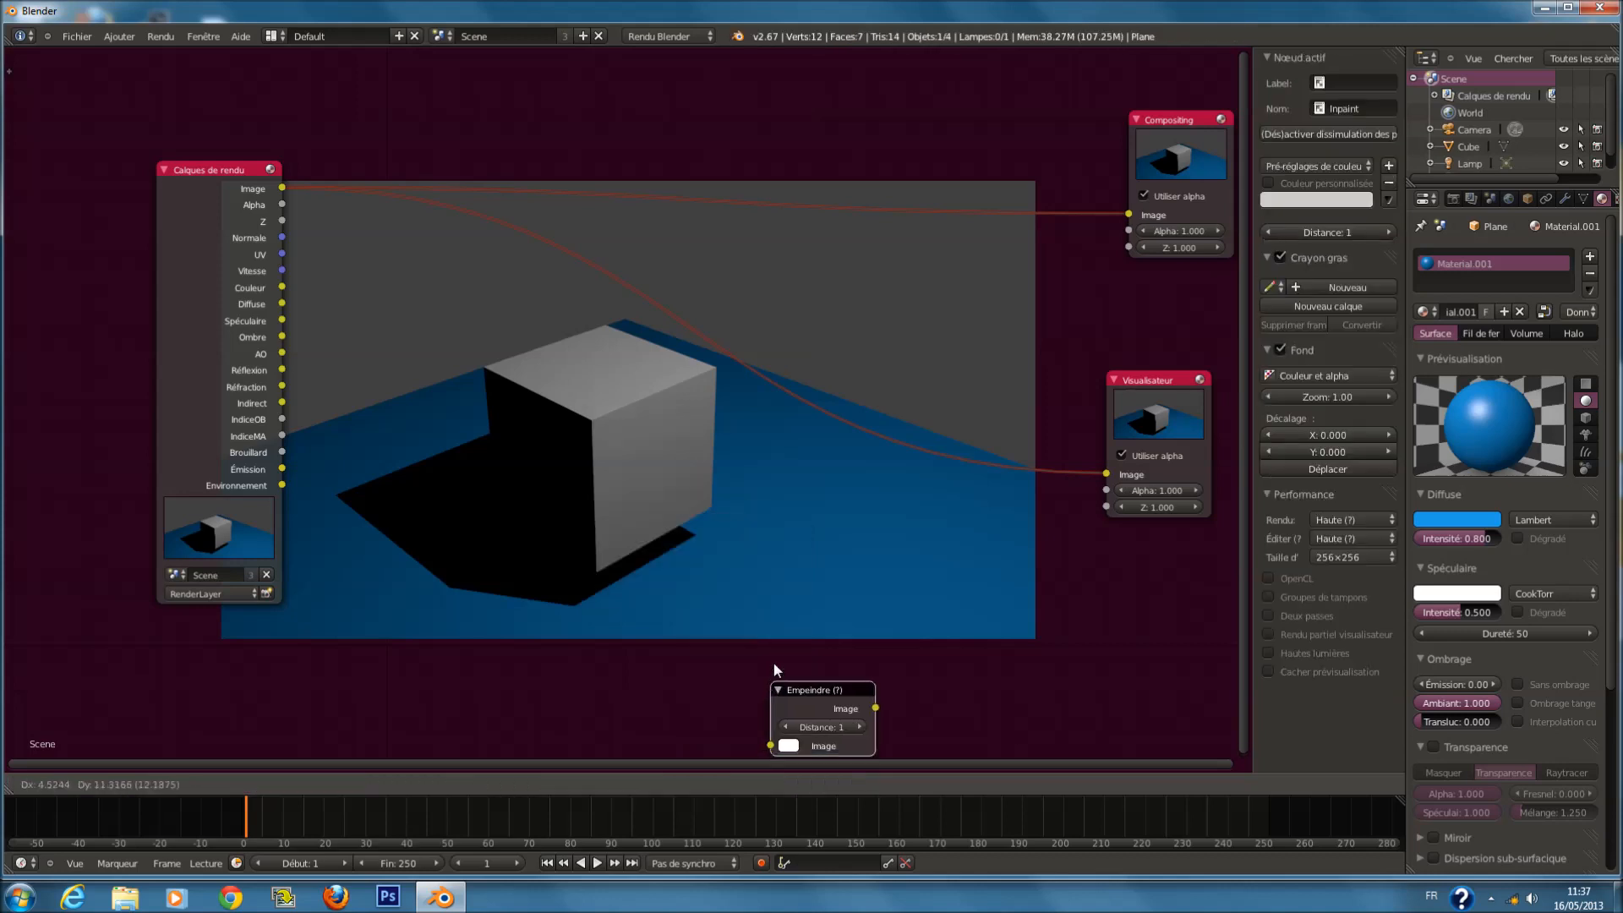
pyautogui.press('Escape')
# Insert an Éblouissement node into the link between the render layer's Image output and the Visualisateur node.
pyautogui.hotkey('shift', 'a')
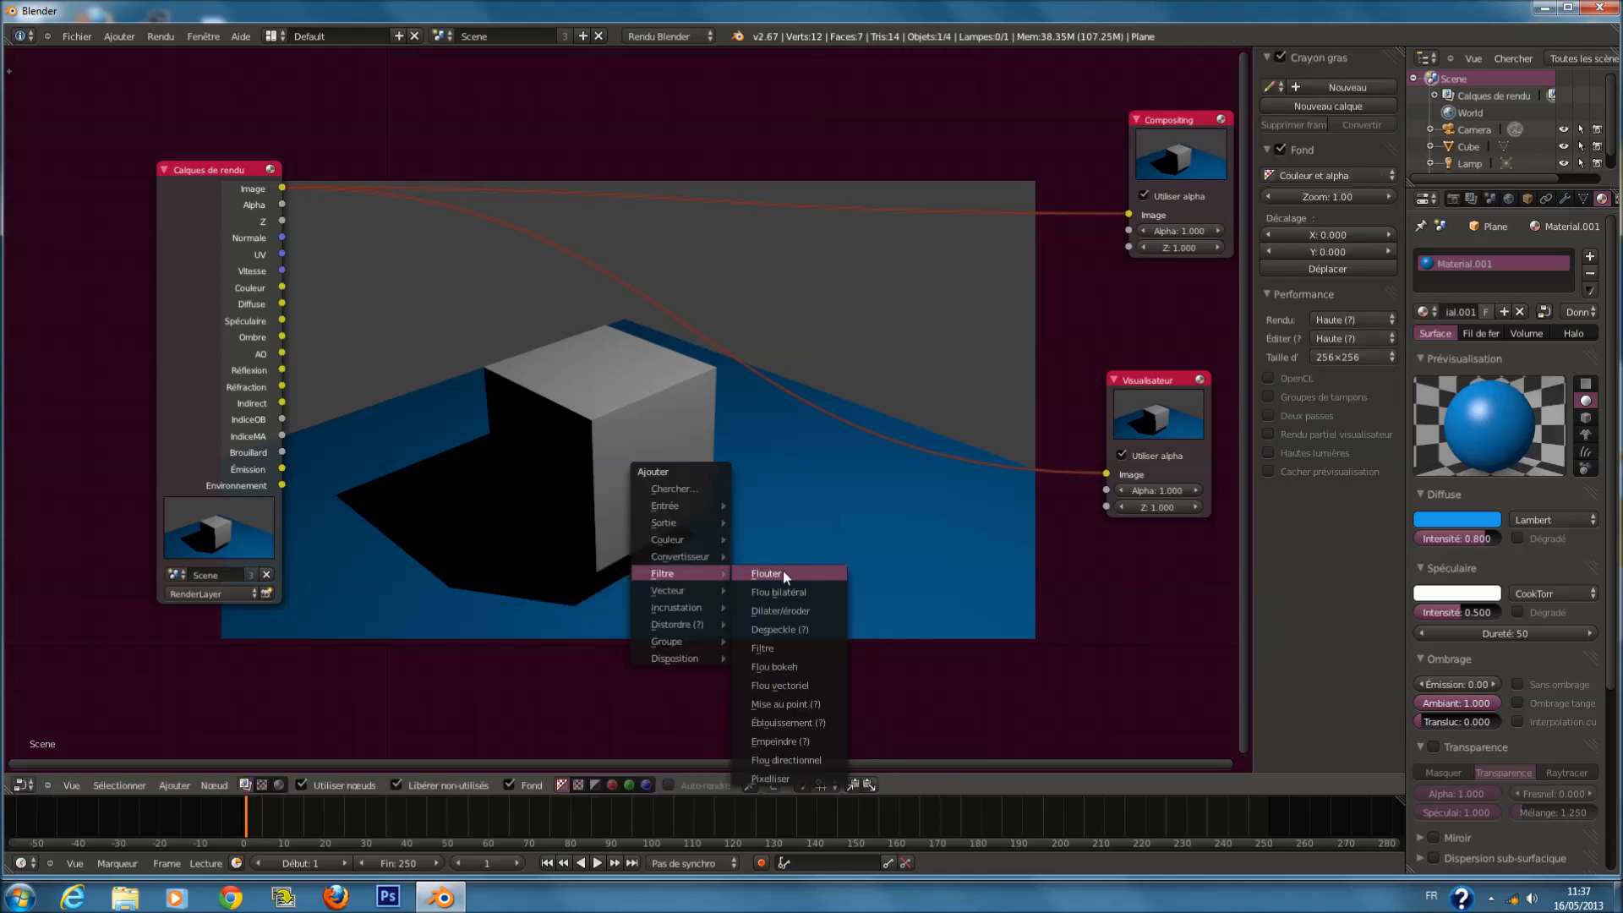
pyautogui.click(815, 721)
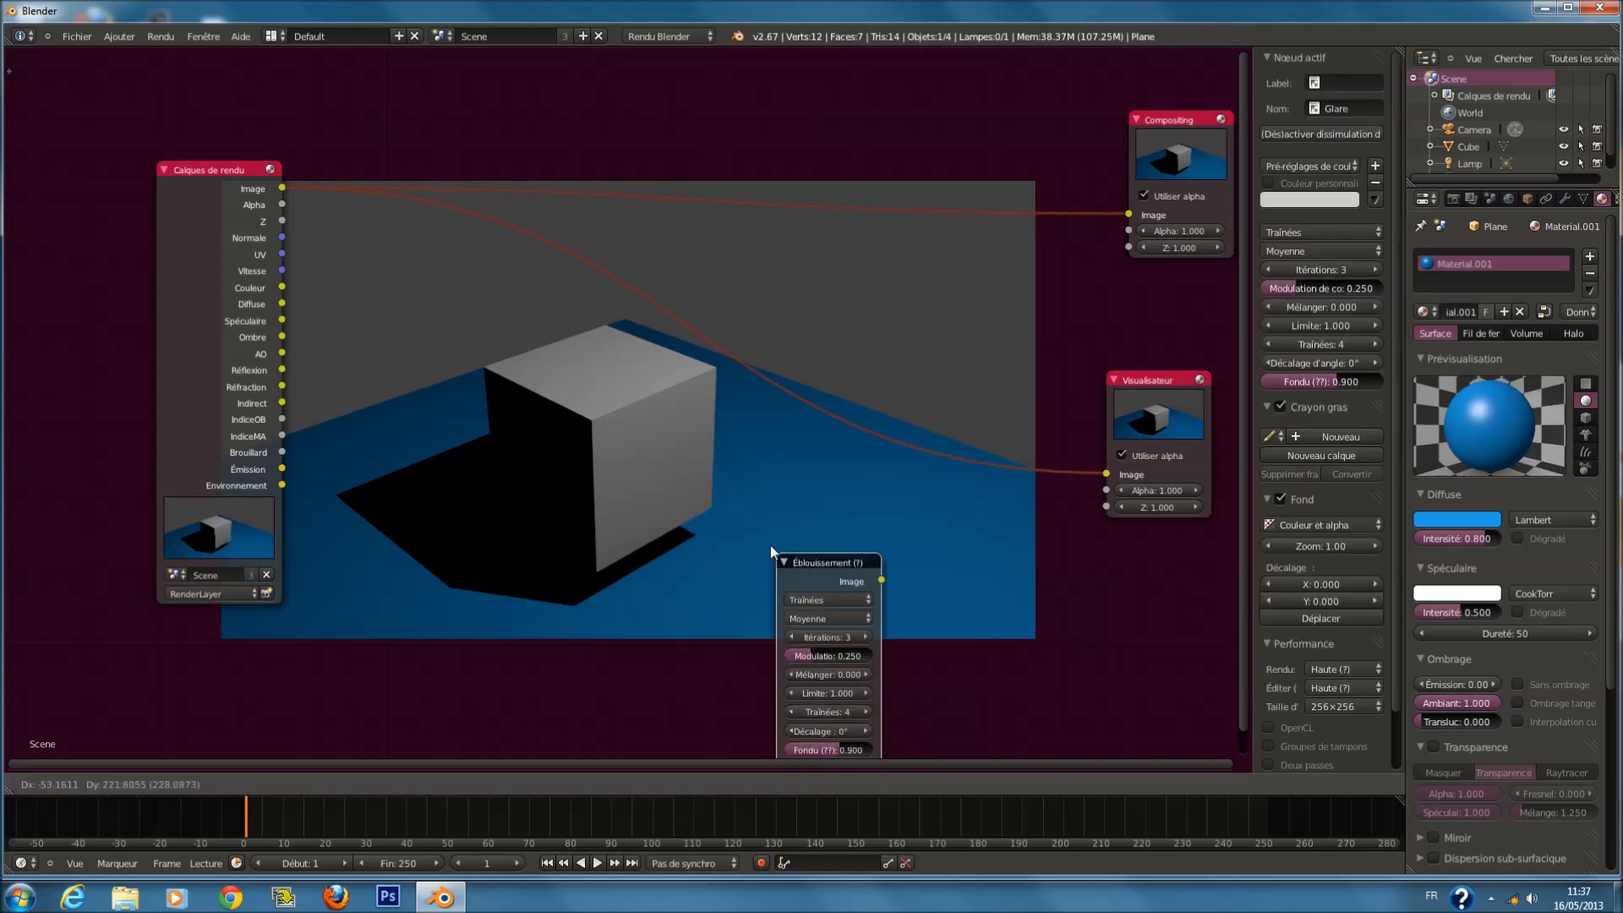
pyautogui.click(668, 342)
pyautogui.scroll(1, 749, 510)
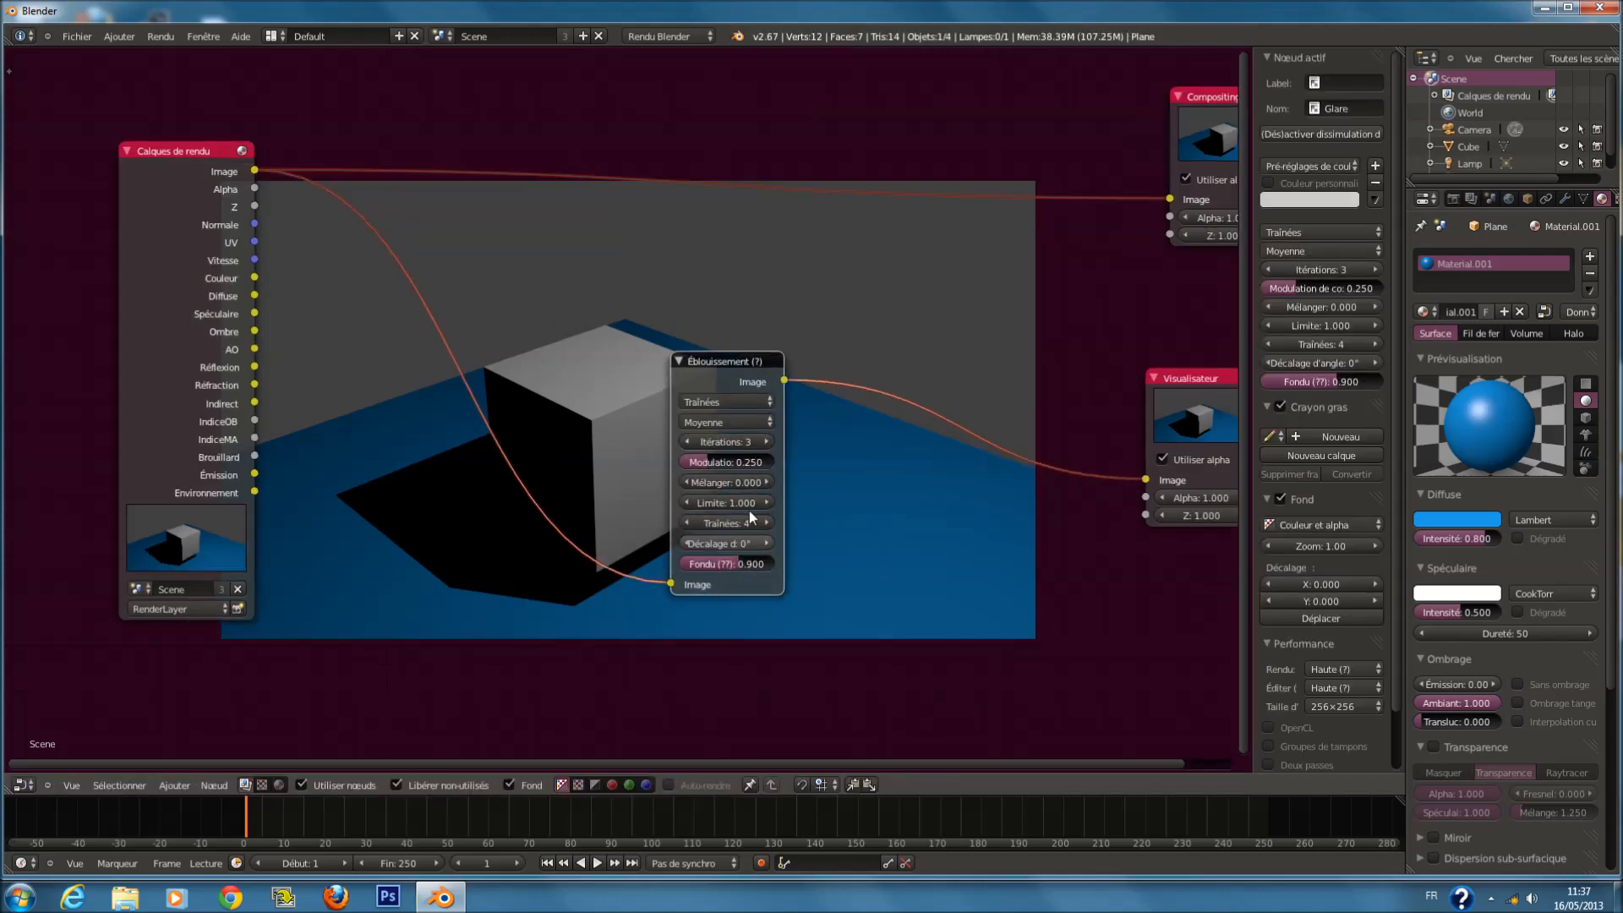
# Lower the Éblouissement node's Limite to 0.000 to preview the strongest glare on the backdrop.
pyautogui.moveTo(758, 502); pyautogui.dragTo(678, 508)
pyautogui.scroll(2, 763, 568)
pyautogui.moveTo(763, 567)
pyautogui.mouseDown(button='middle')
pyautogui.moveTo(781, 569)
pyautogui.moveTo(690, 558)
pyautogui.moveTo(752, 570)
pyautogui.mouseUp(button='middle')
pyautogui.scroll(-2, 753, 570)
# Reconnect the render layer's Image output directly to the Visualisateur node and delete the Éblouissement node.
pyautogui.moveTo(662, 585); pyautogui.dragTo(1137, 481)
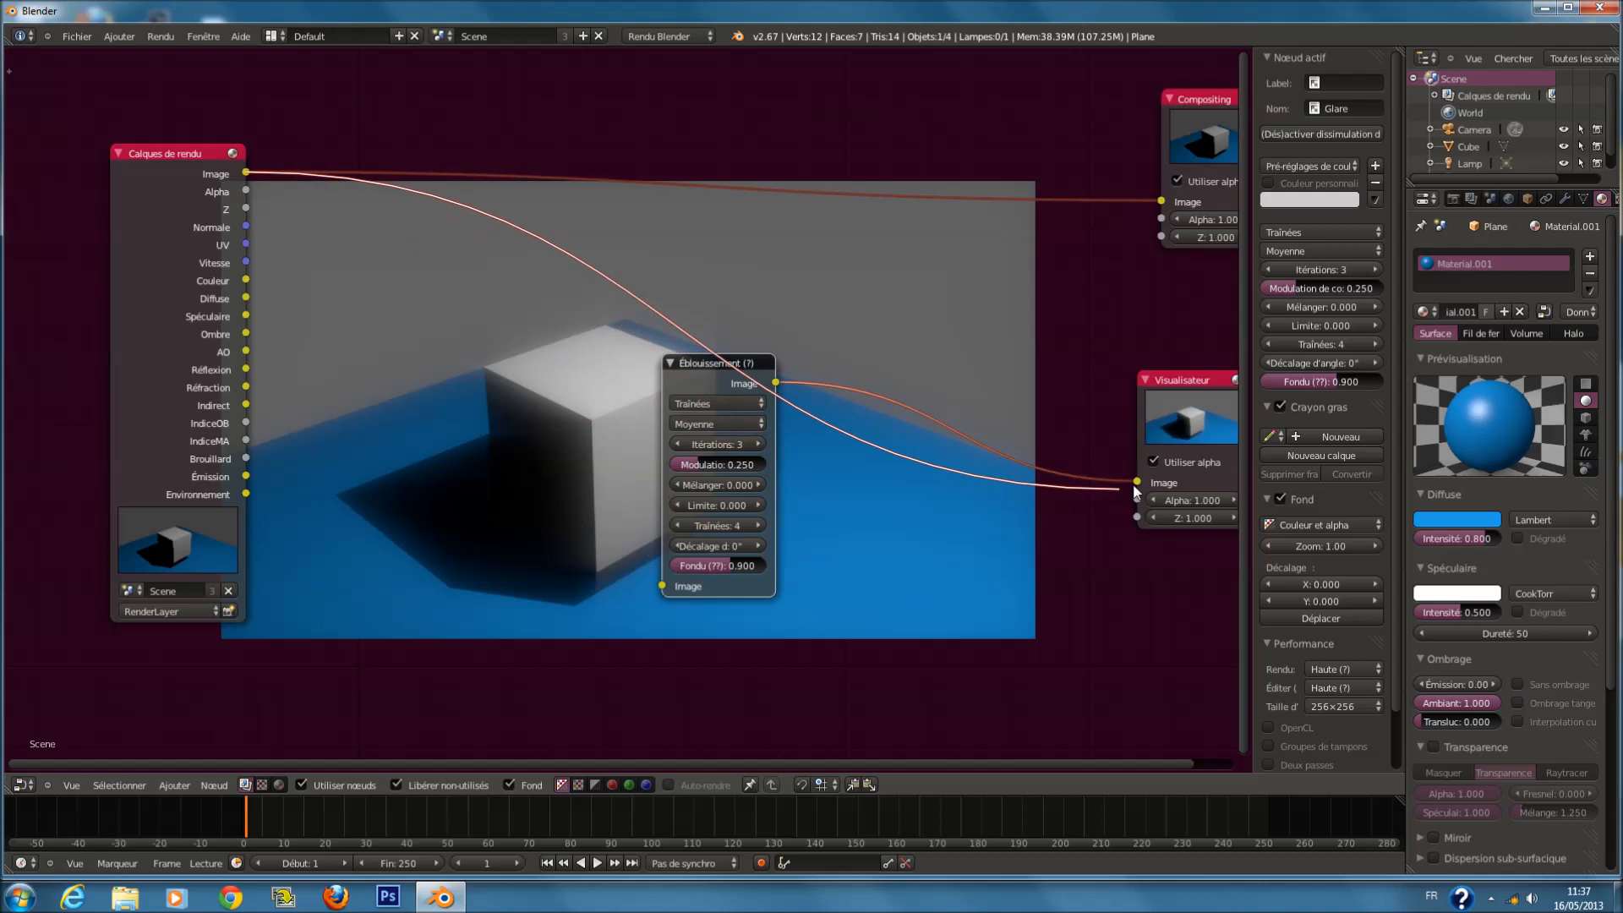
pyautogui.press('x')
# Add a Normale vector node below the image link and delete it again.
pyautogui.hotkey('shift', 'a')
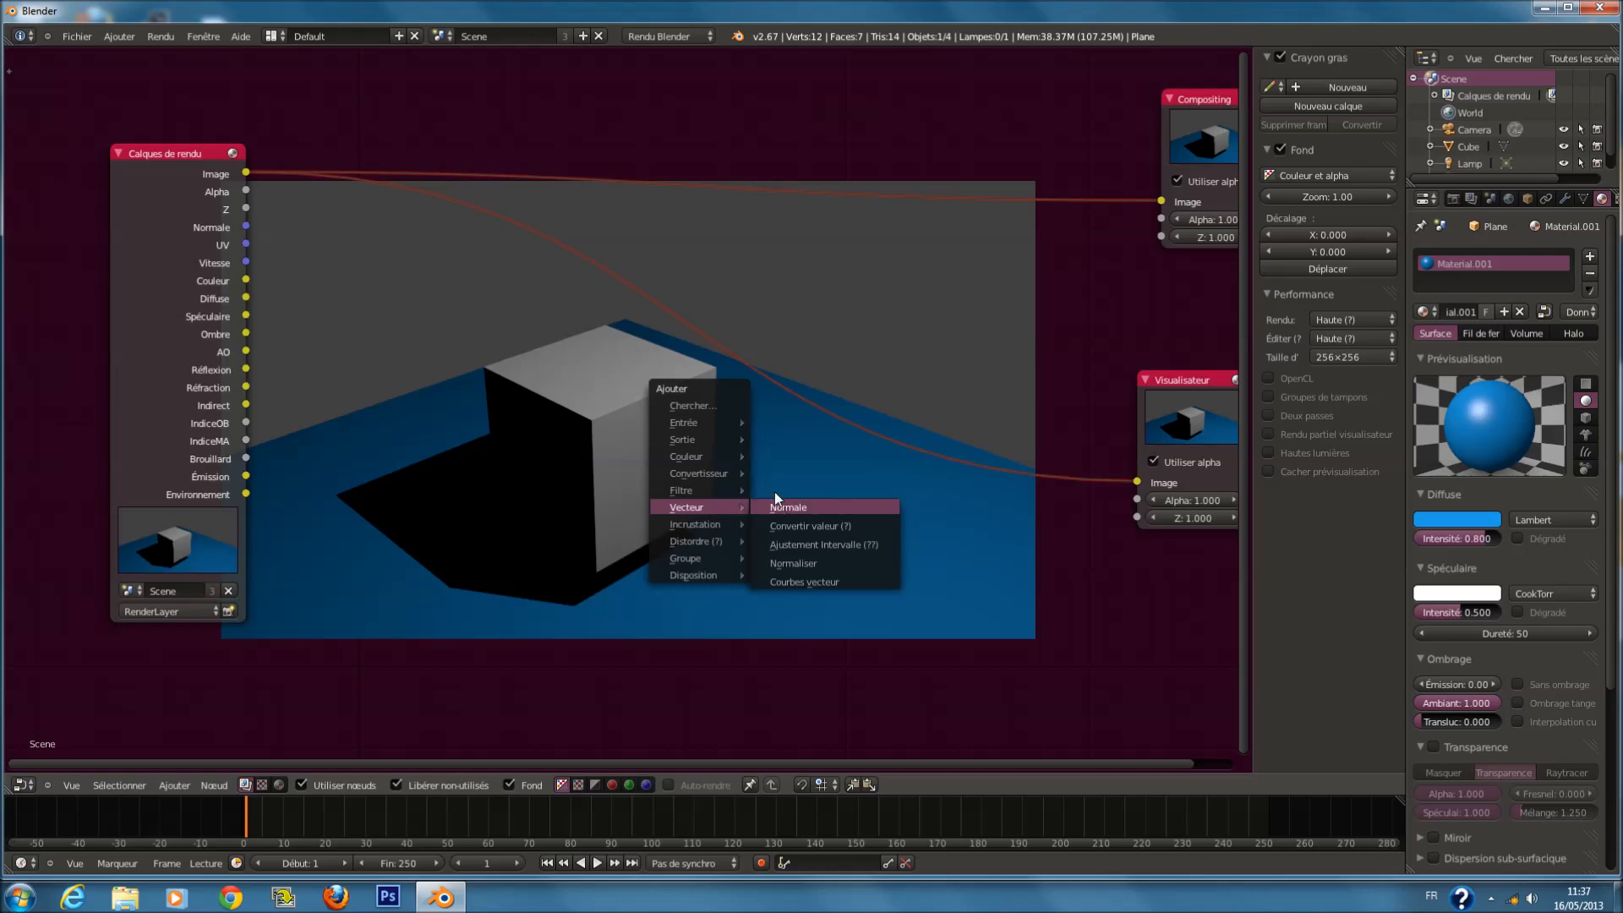
pyautogui.click(803, 507)
pyautogui.click(664, 488)
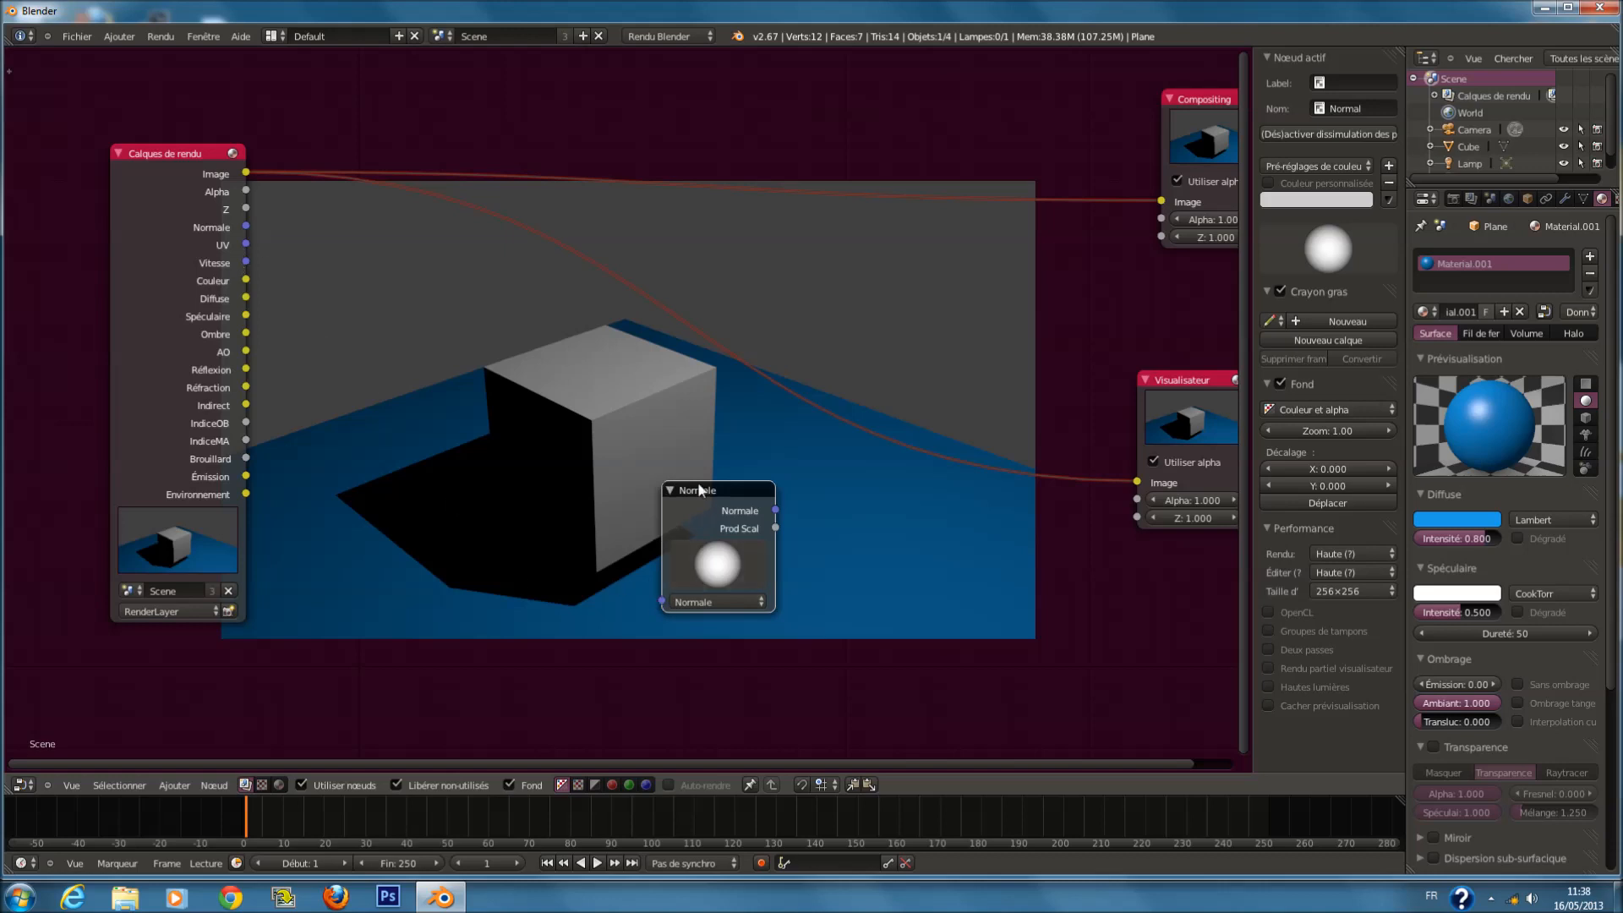
pyautogui.press('x')
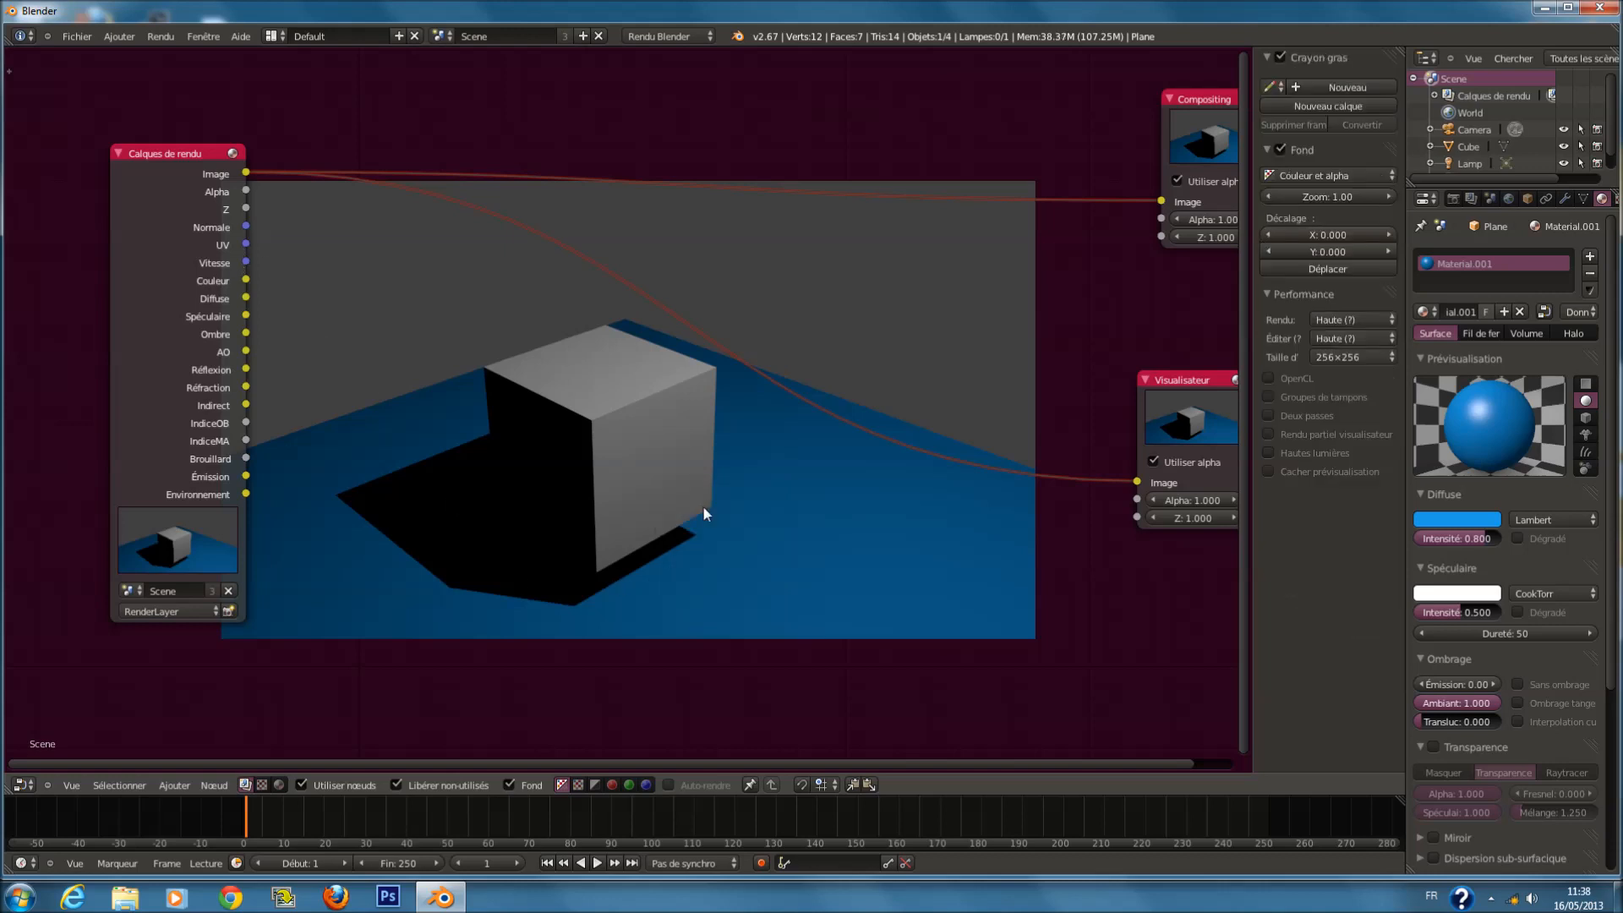
# Look through the remaining categories of nodes that can be added, including Distordre, Groupe and Disposition.
pyautogui.hotkey('shift', 'a')
pyautogui.moveTo(683, 531)
pyautogui.scroll(-2, 708, 626)
pyautogui.hotkey('shift', 'a')
pyautogui.moveTo(672, 602)
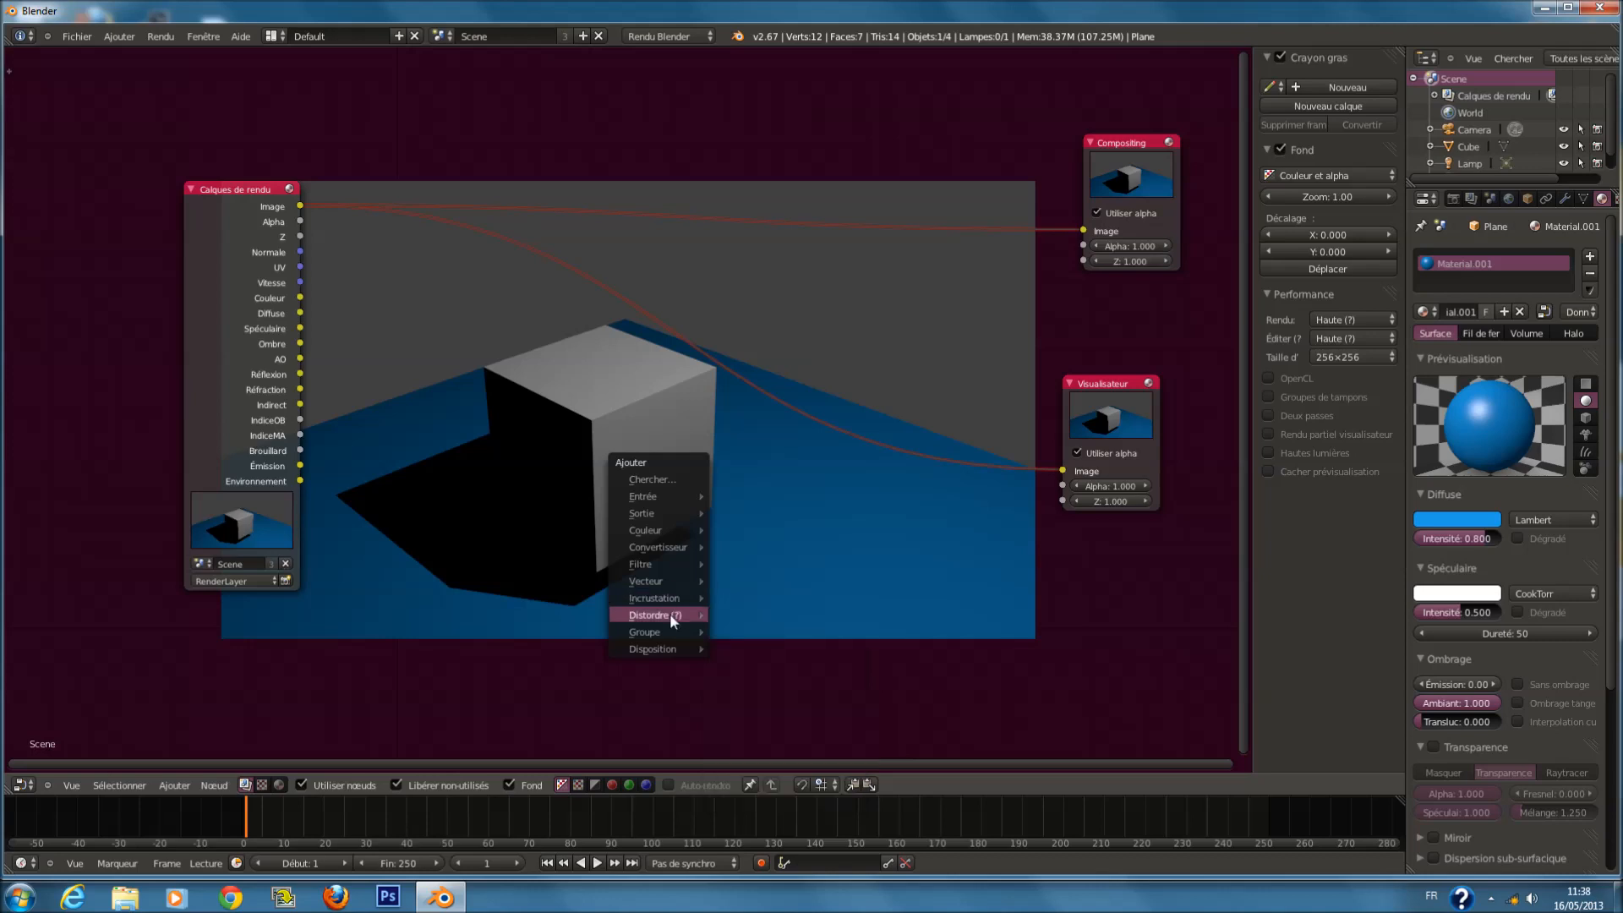
pyautogui.moveTo(673, 630)
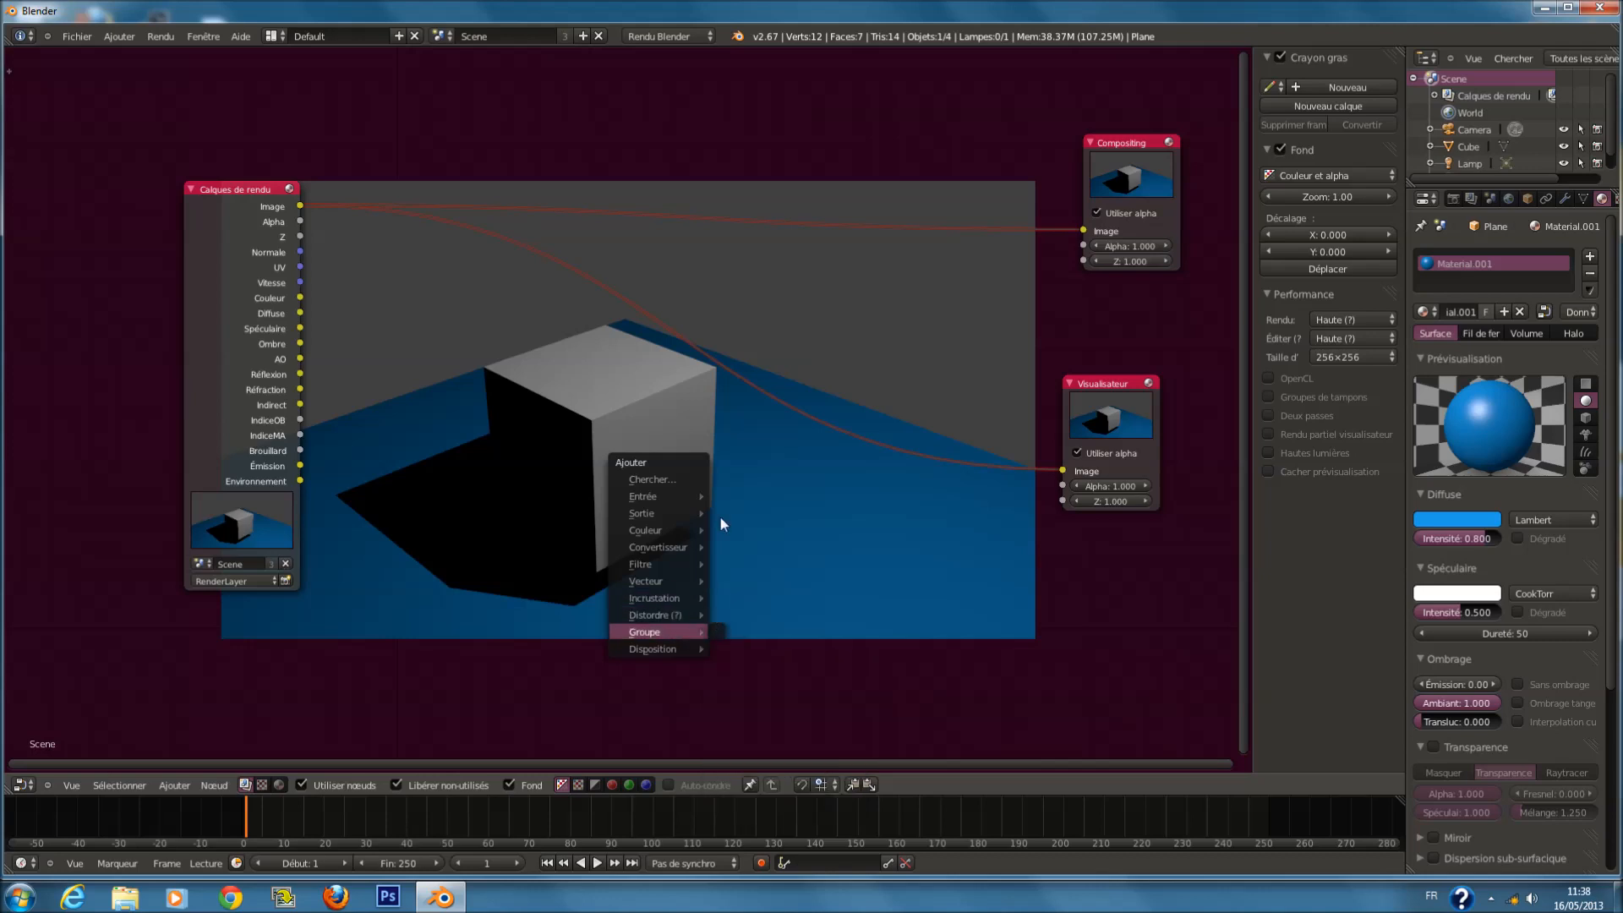
pyautogui.scroll(-1, 481, 328)
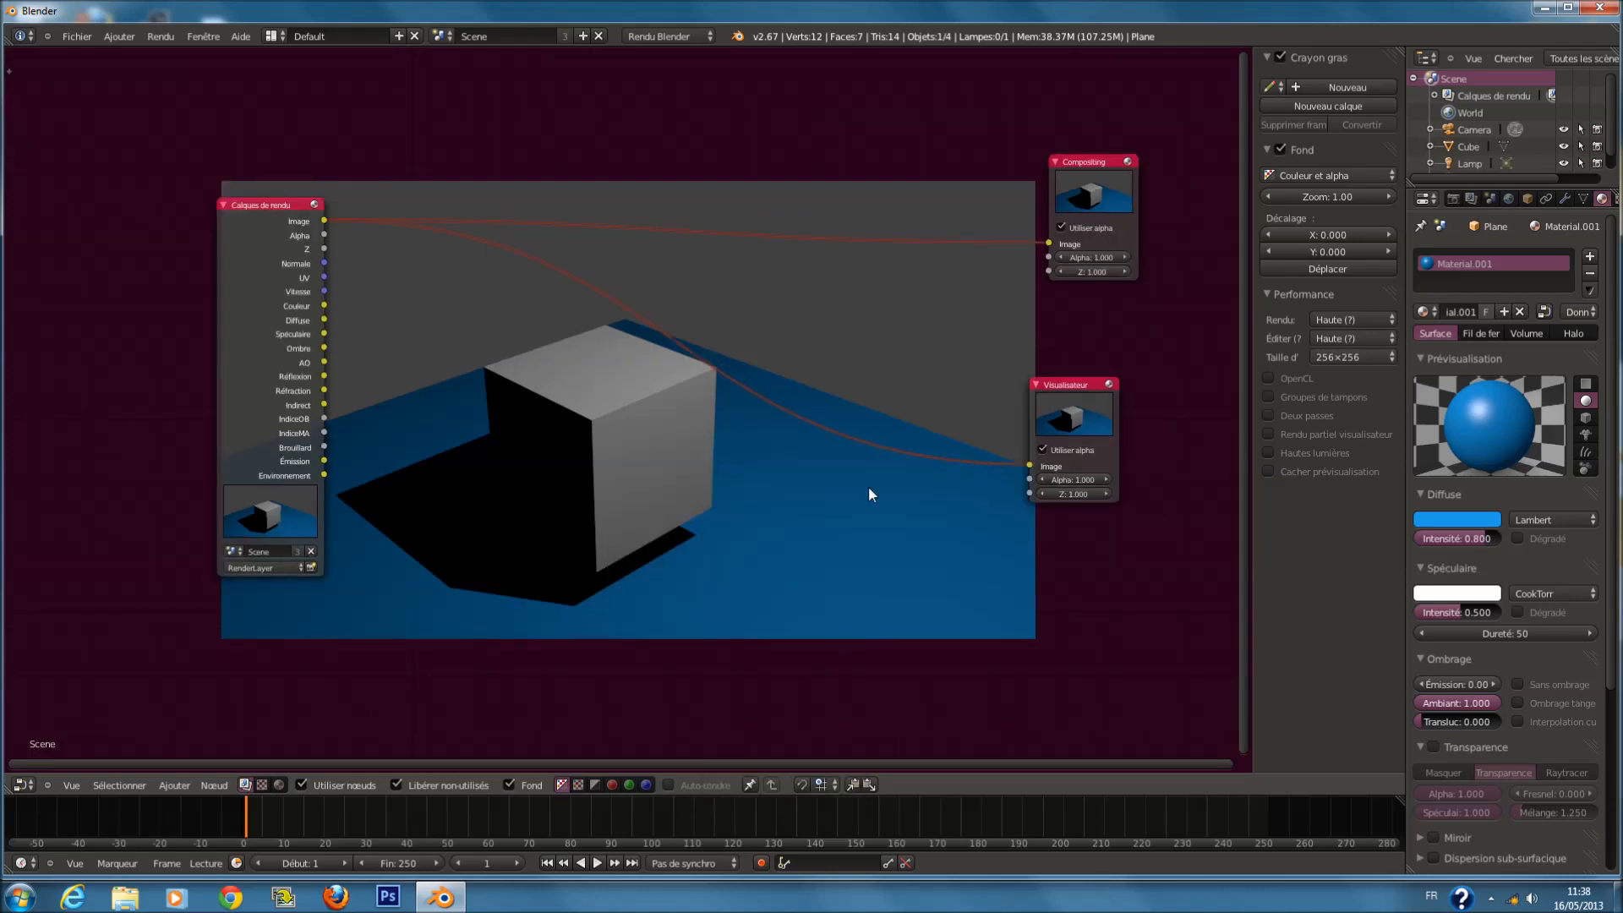
pyautogui.scroll(2, 695, 595)
pyautogui.hotkey('shift', 'a')
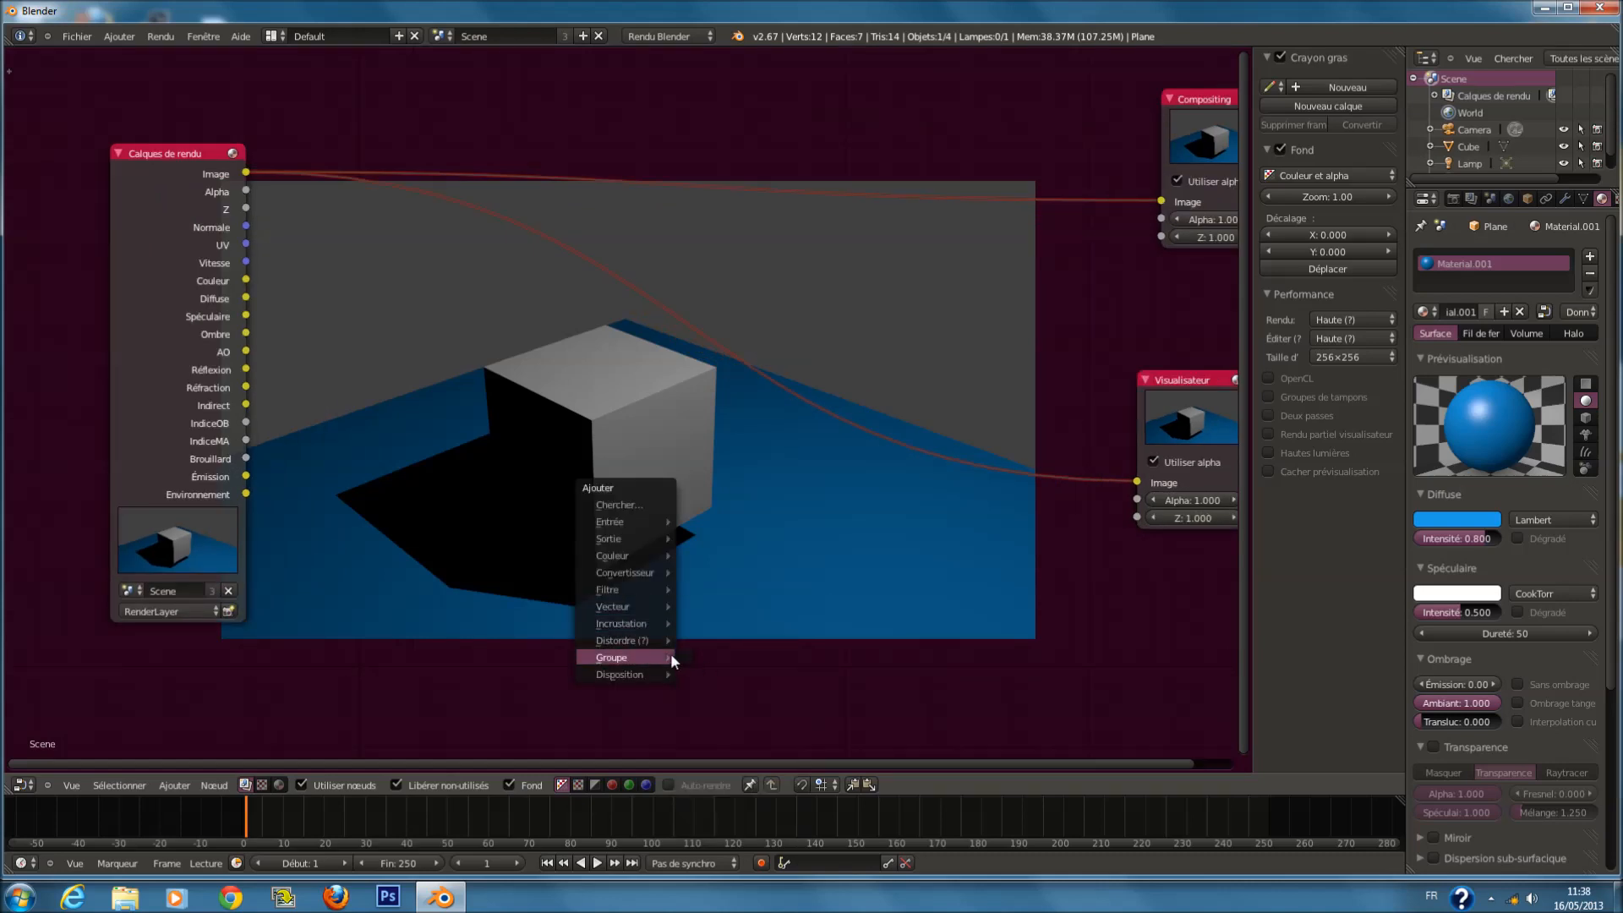
pyautogui.moveTo(641, 677)
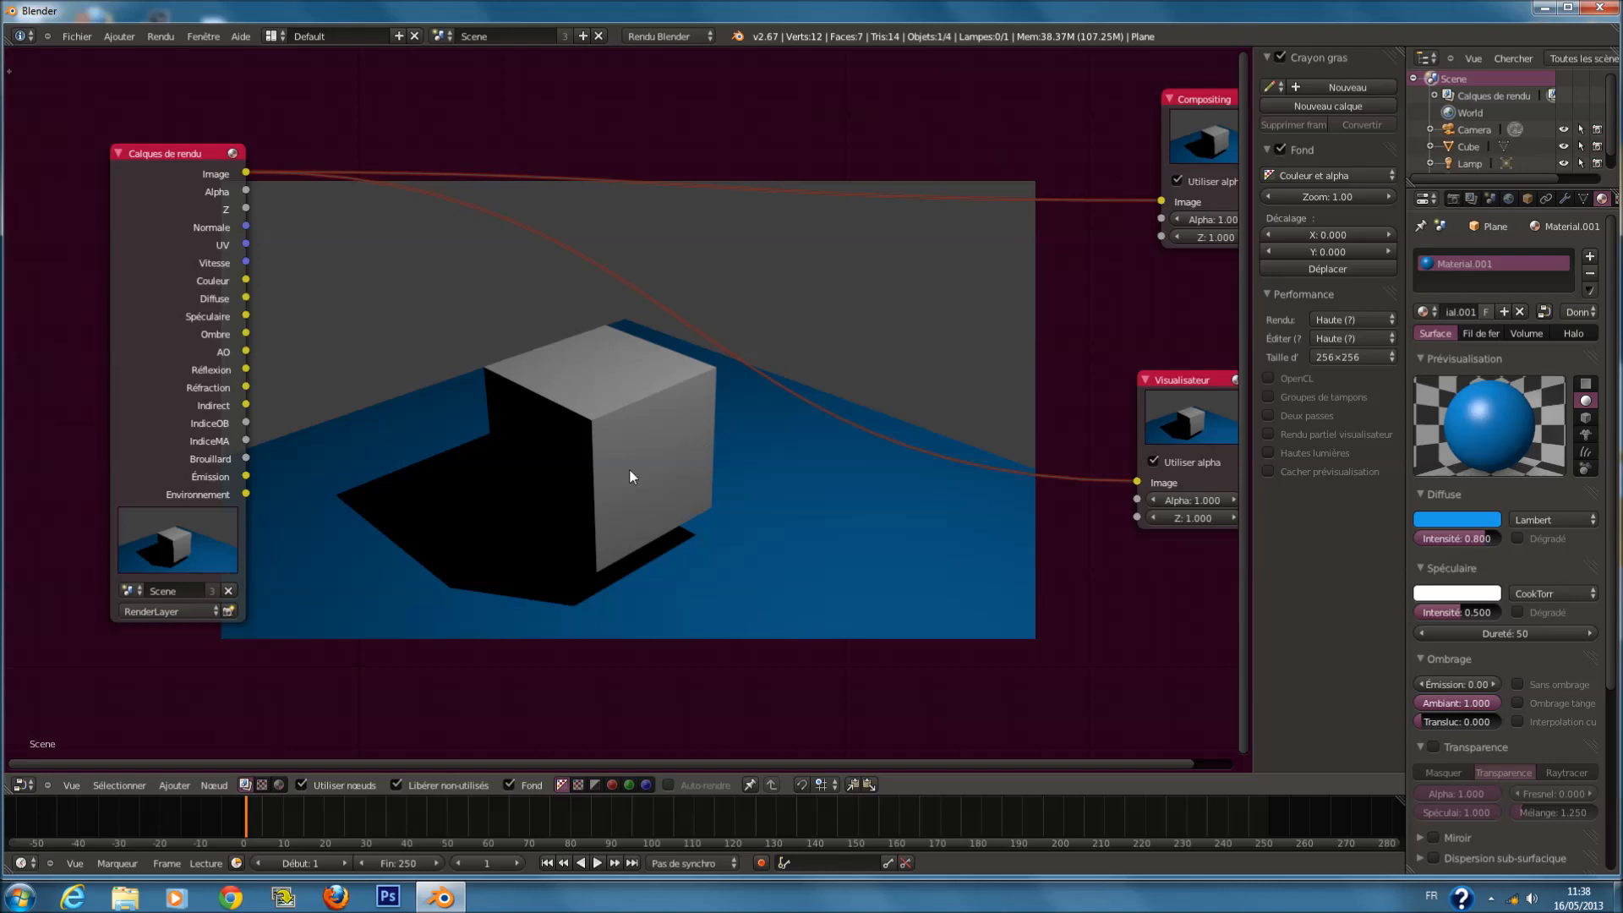
# Move the Compositing and Visualisateur nodes farther from the render layer node to make room between them.
pyautogui.scroll(-3, 744, 435)
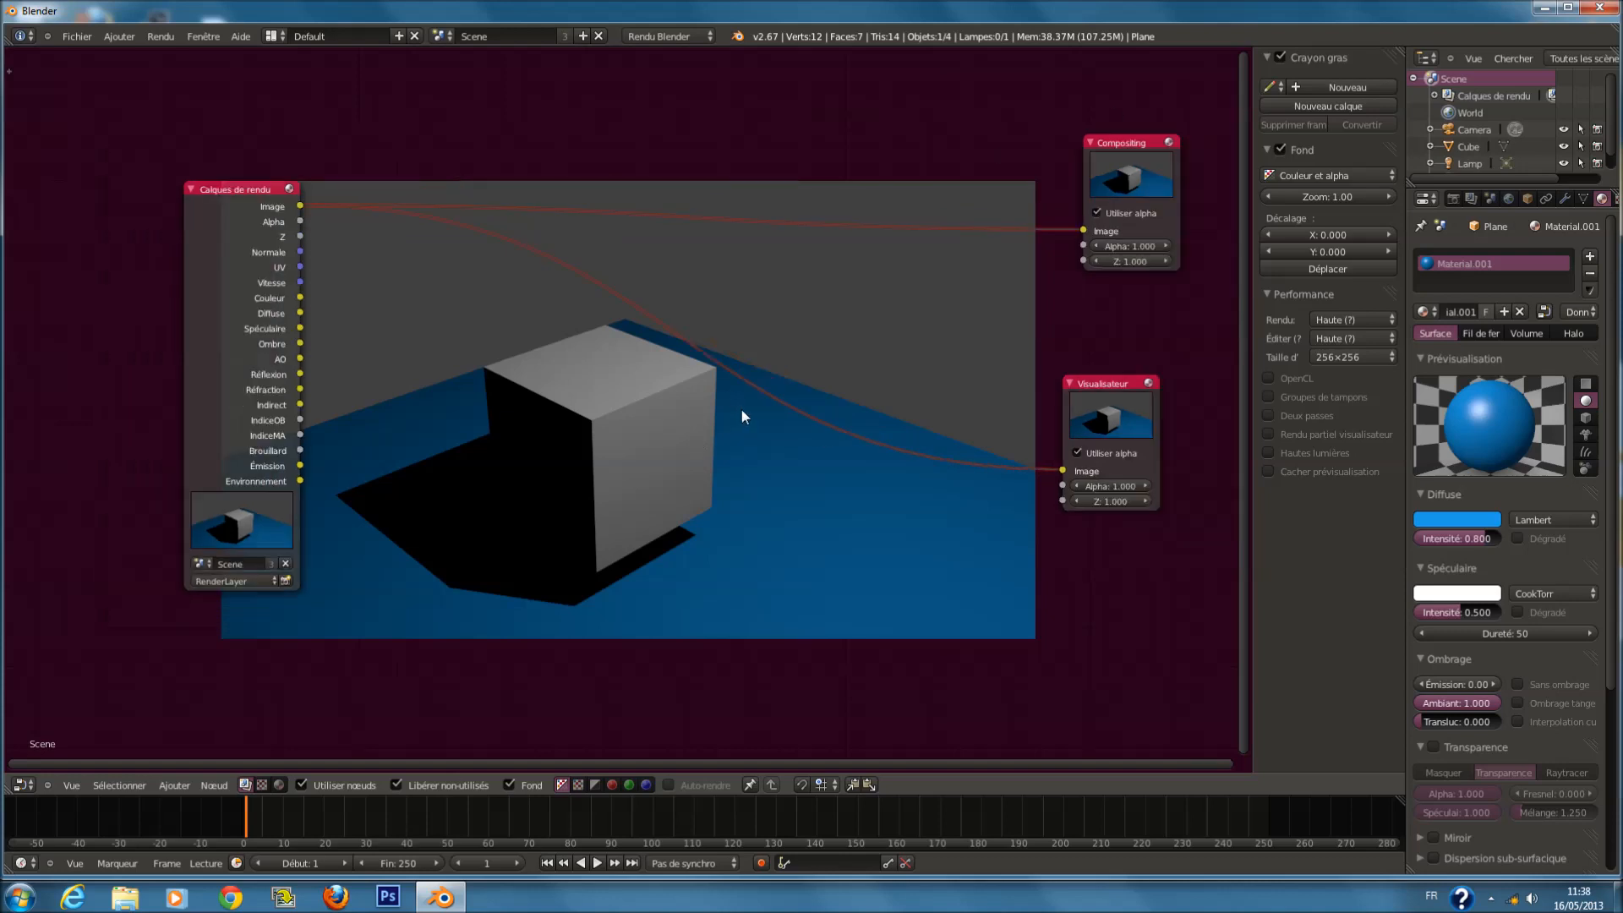
pyautogui.moveTo(676, 404); pyautogui.dragTo(558, 403, button='middle')
pyautogui.moveTo(884, 200); pyautogui.dragTo(1045, 186)
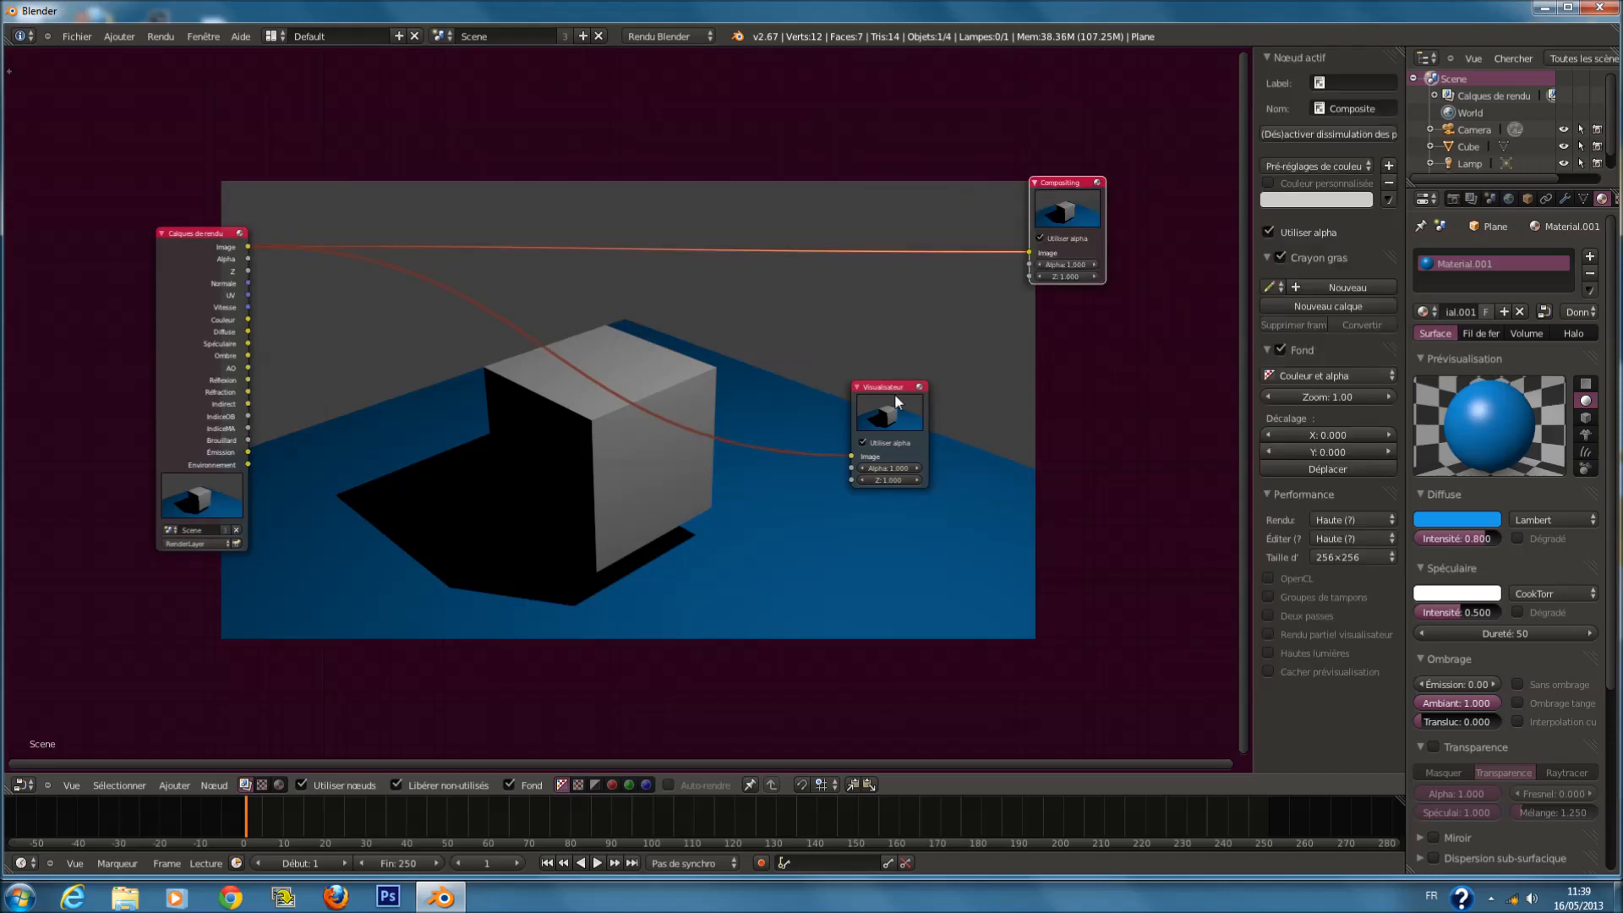
pyautogui.moveTo(895, 394); pyautogui.dragTo(1120, 394)
pyautogui.moveTo(651, 406); pyautogui.dragTo(783, 405, button='middle')
pyautogui.scroll(1, 688, 404)
# Insert a Balance de couleurs node into the link to the Visualisateur node and tint its Lift pale blue.
pyautogui.press('a')
pyautogui.press('a')
pyautogui.hotkey('shift', 'a')
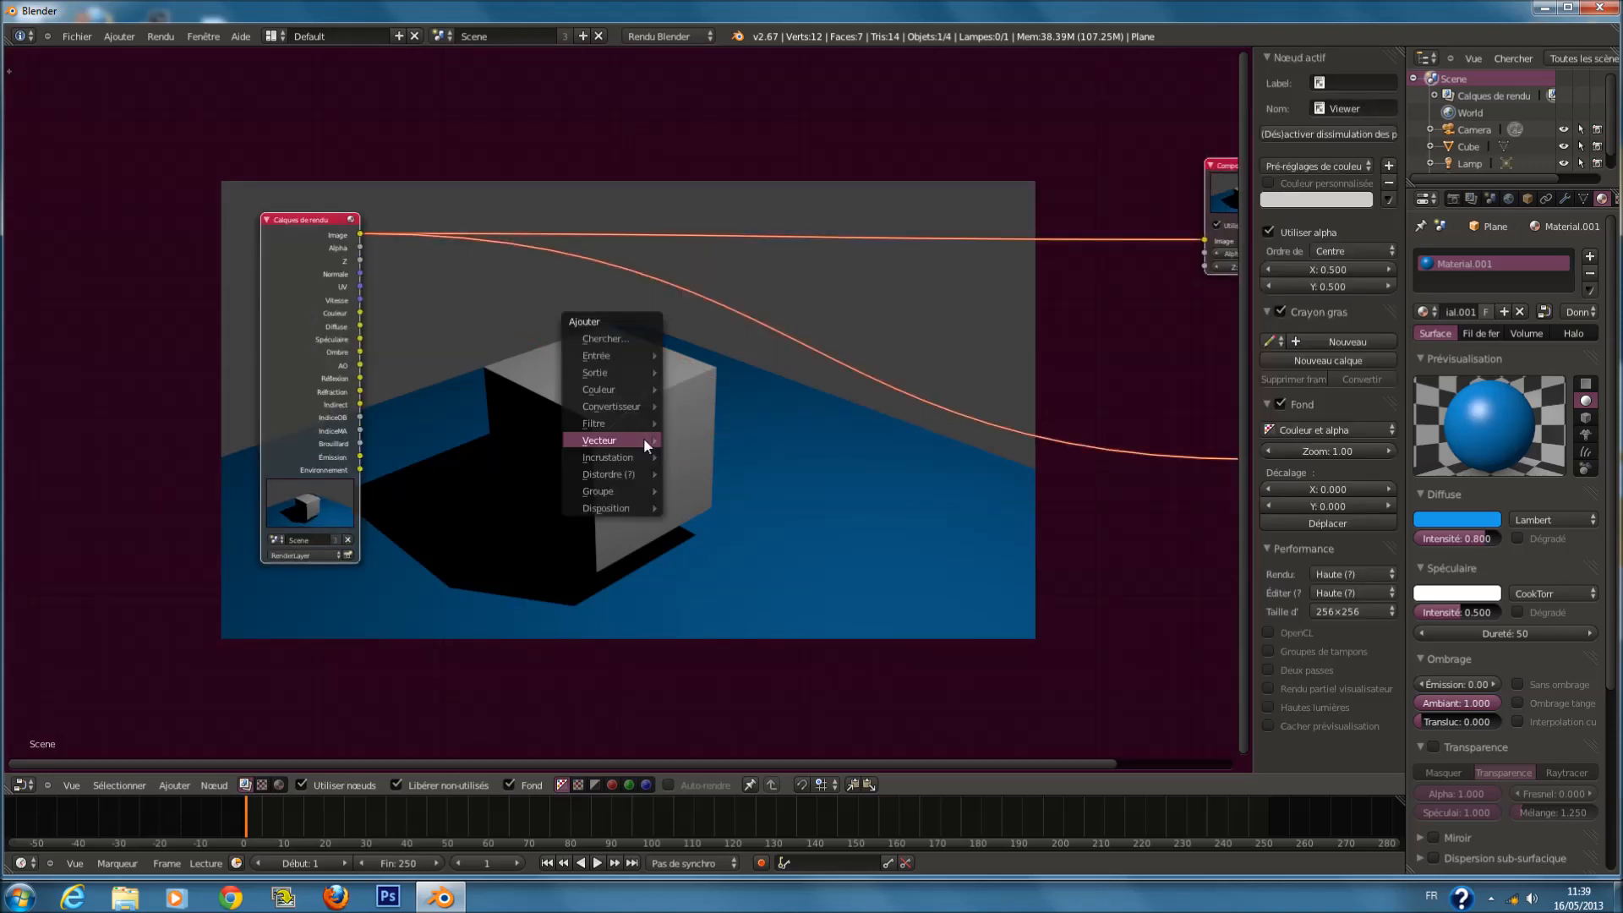
pyautogui.moveTo(626, 389)
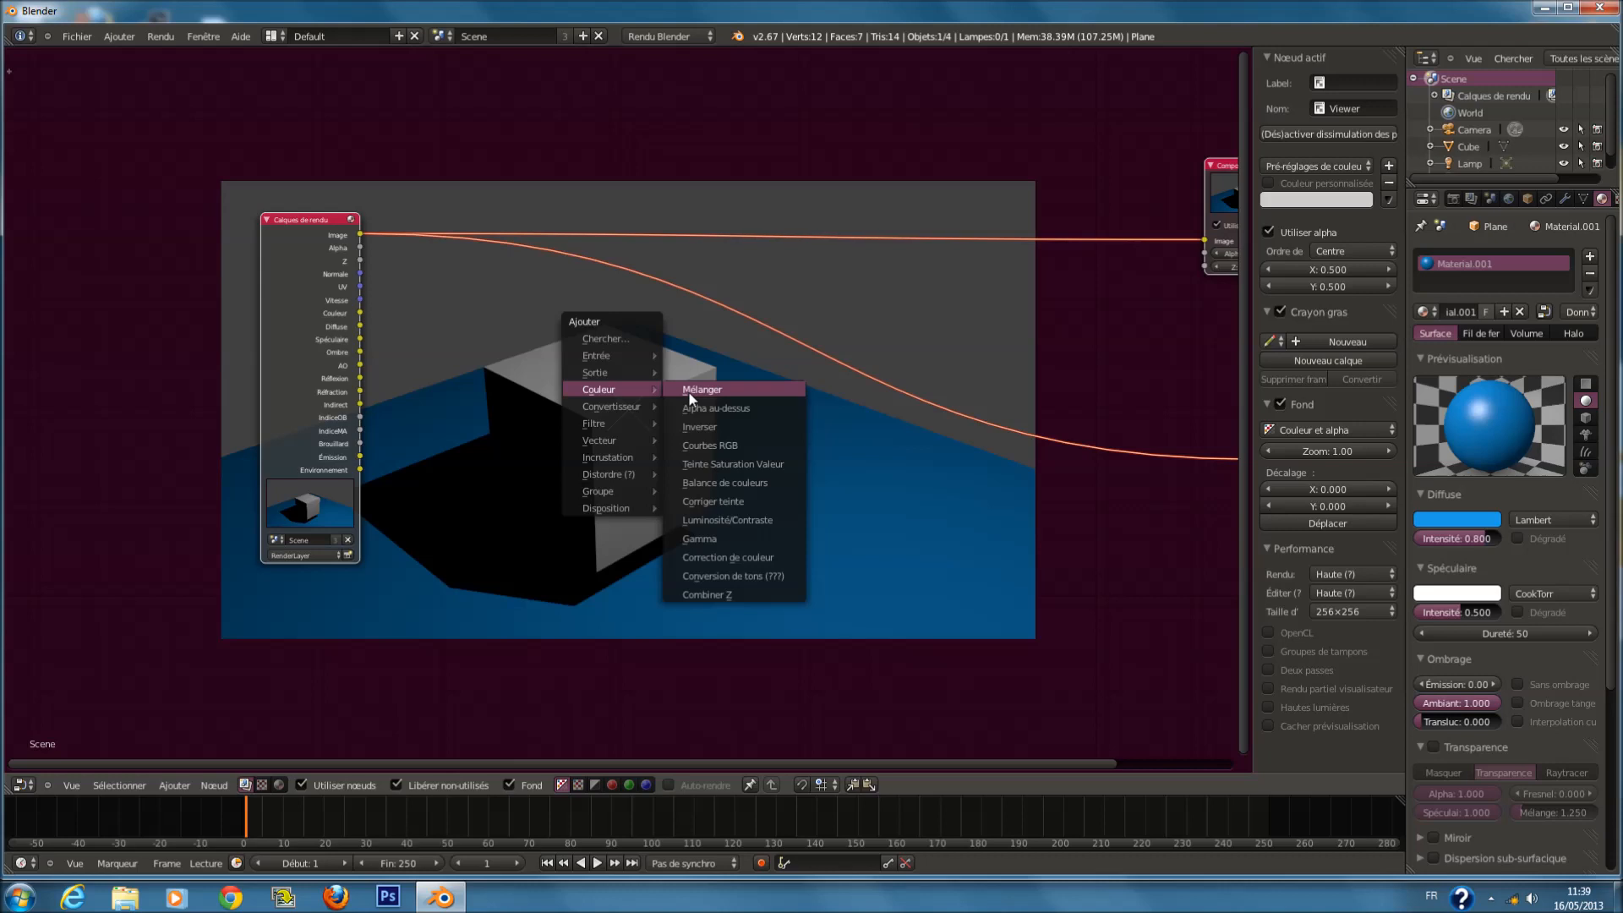
pyautogui.click(767, 490)
pyautogui.scroll(2, 651, 311)
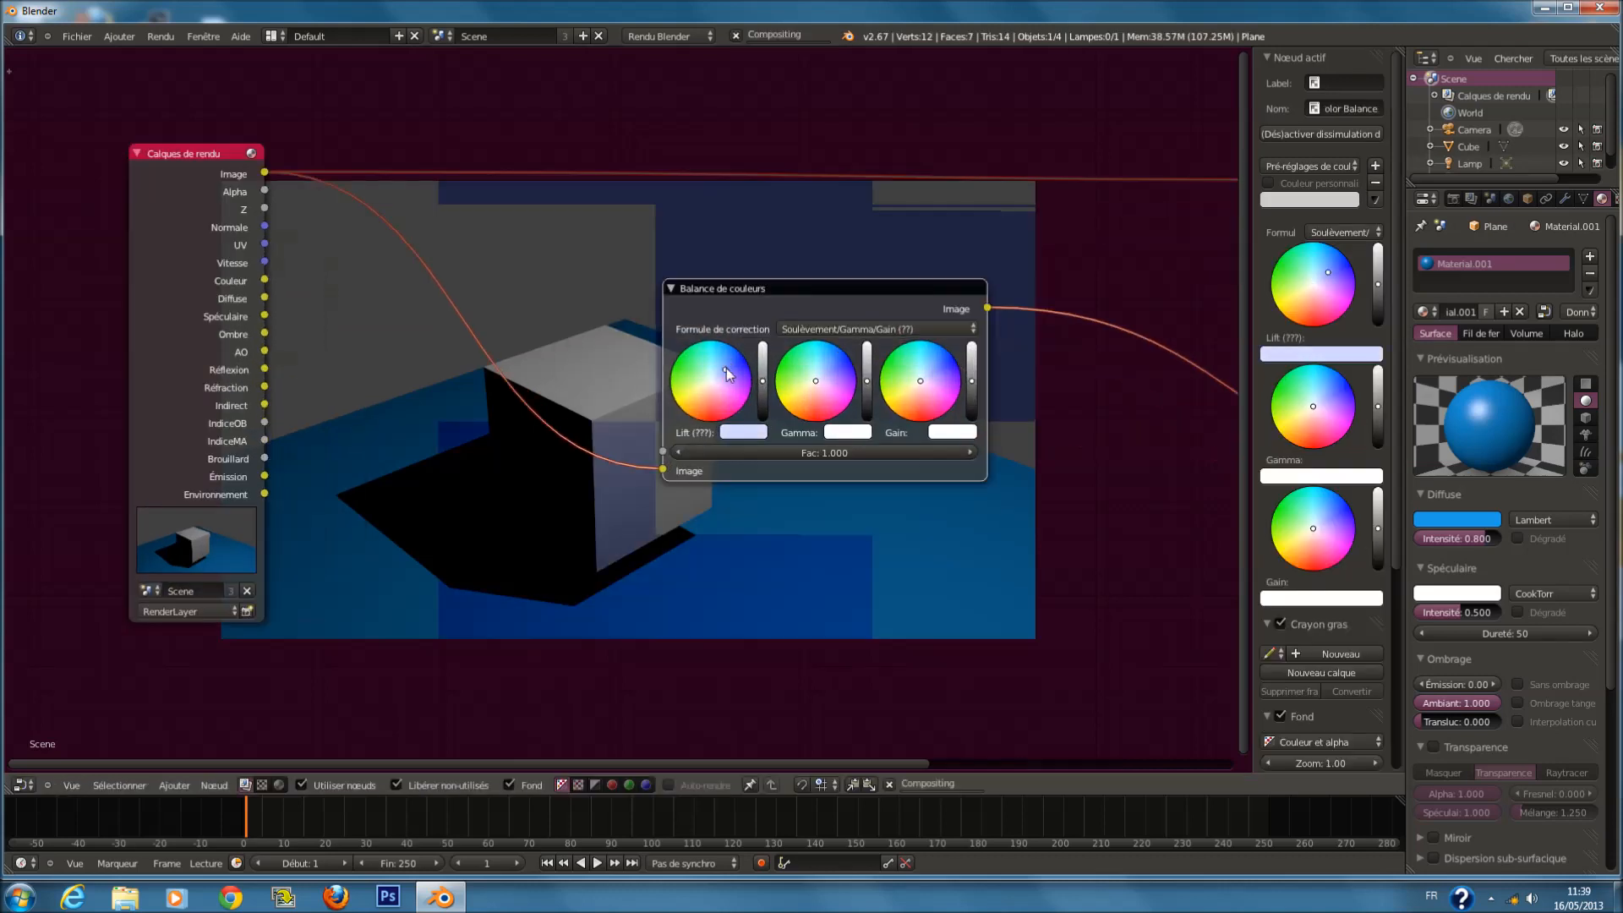
# Tint the colour balance node's Gamma pale green and Gain pale red, and move the node closer to the render layer node.
pyautogui.moveTo(827, 398); pyautogui.dragTo(800, 373)
pyautogui.moveTo(918, 375); pyautogui.dragTo(922, 405)
pyautogui.scroll(-2, 1055, 397)
pyautogui.moveTo(801, 339); pyautogui.dragTo(615, 352)
pyautogui.scroll(2, 669, 430)
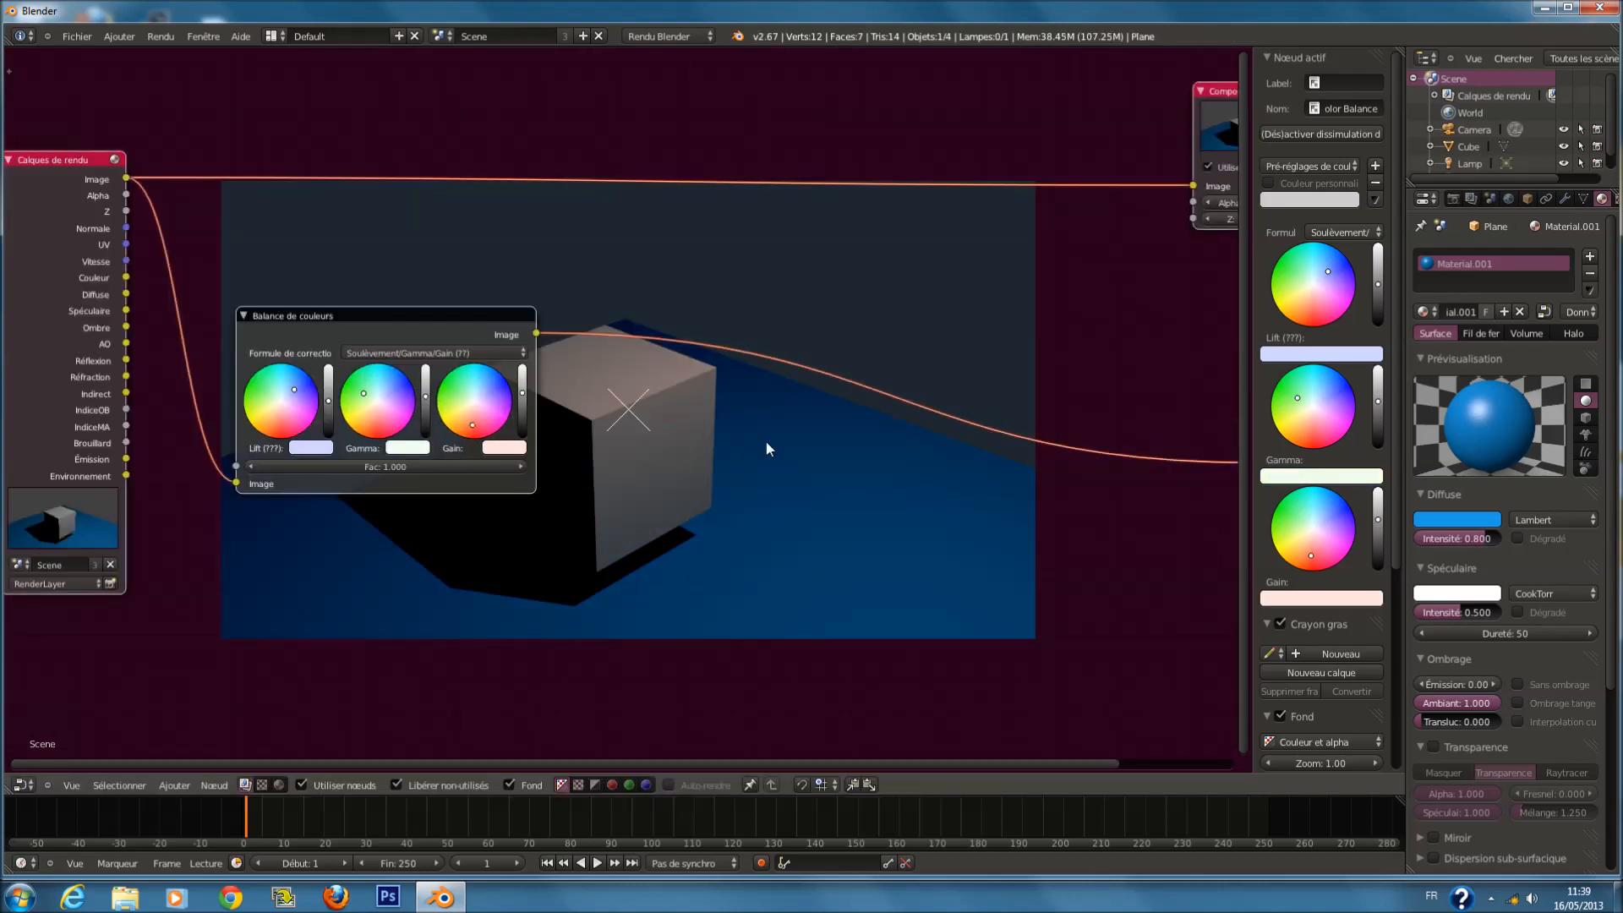
# Insert a Math converter node into the link between the Balance de couleurs and Visualisateur nodes.
pyautogui.hotkey('shift', 'a')
pyautogui.moveTo(756, 459)
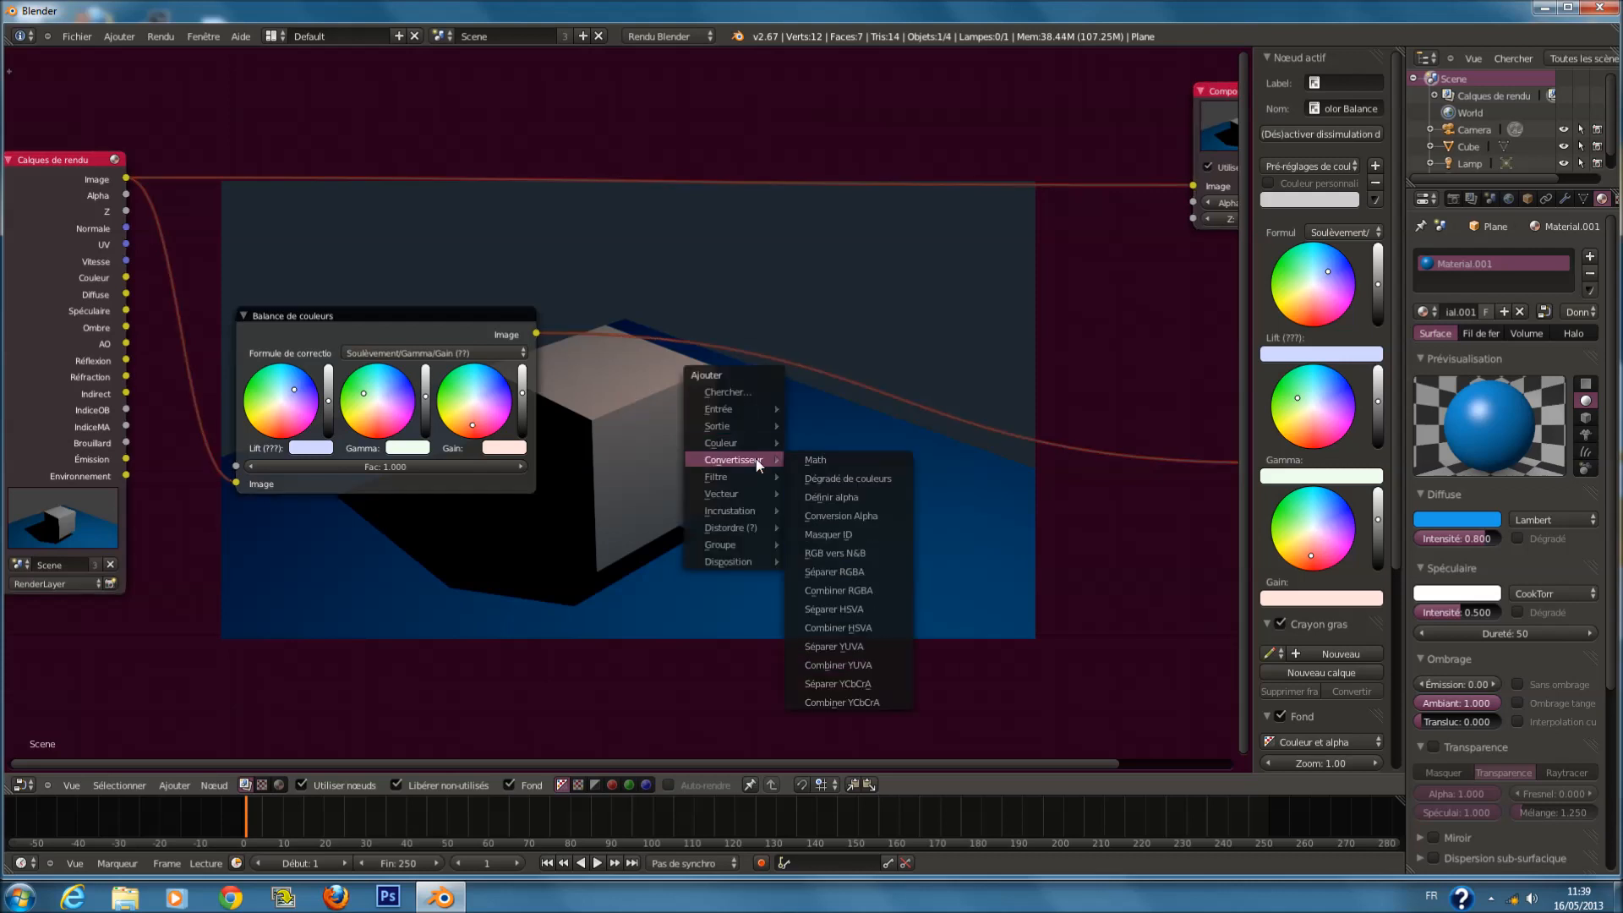
pyautogui.click(826, 459)
pyautogui.click(779, 348)
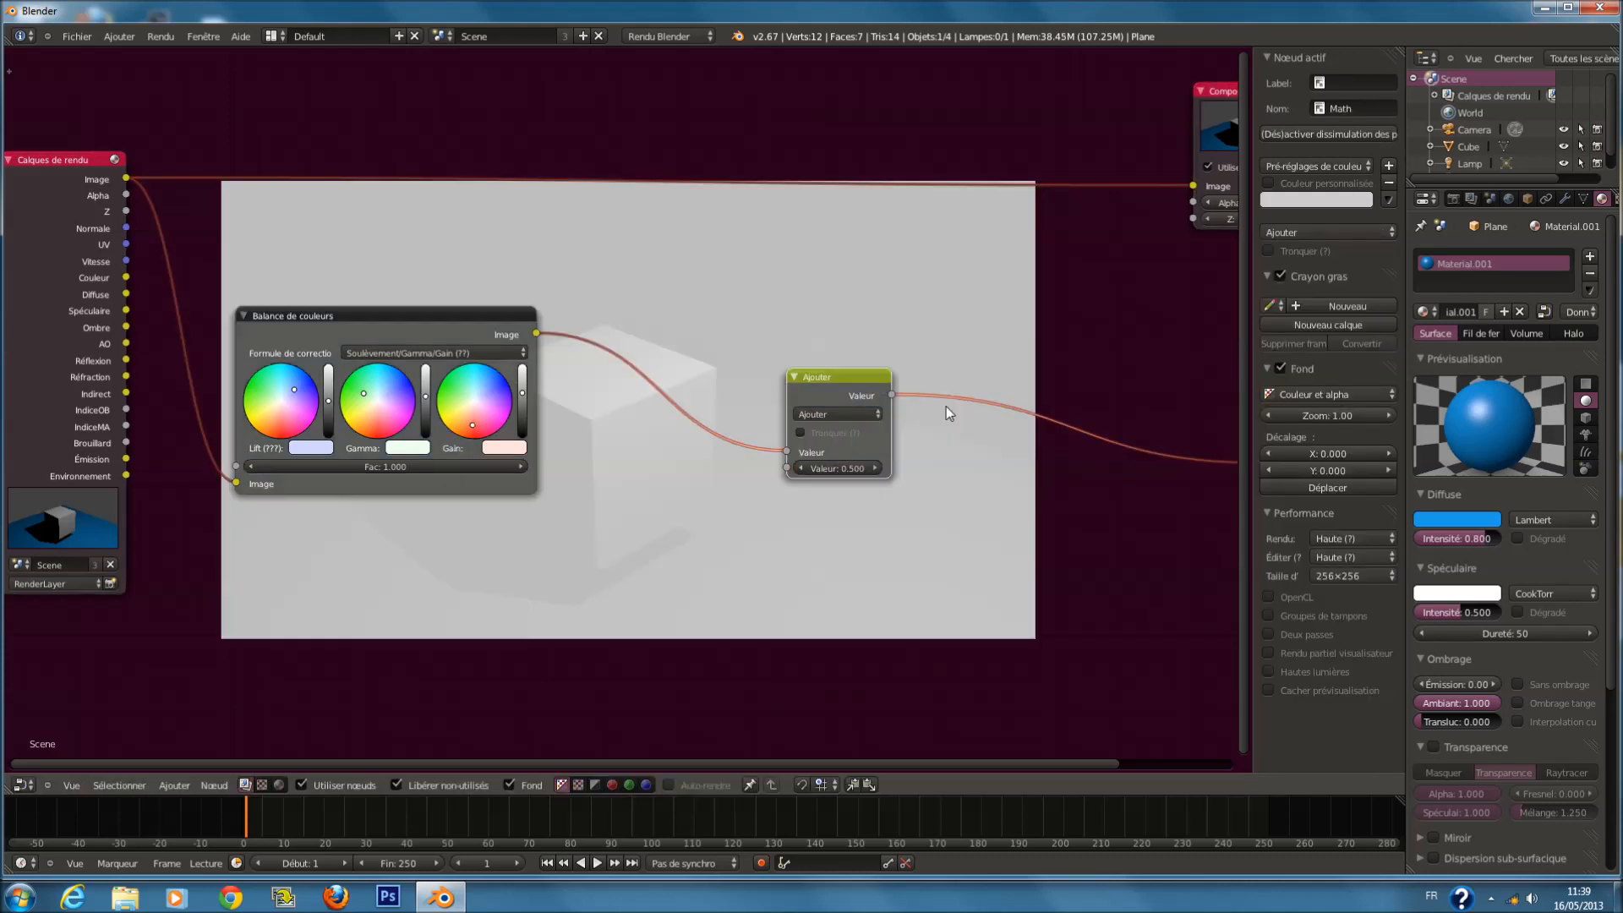
# Preview the Math node's Plus grand que, Tangent, Diviser and Arc-cosinus operations in turn on the backdrop.
pyautogui.scroll(1, 930, 423)
pyautogui.click(871, 413)
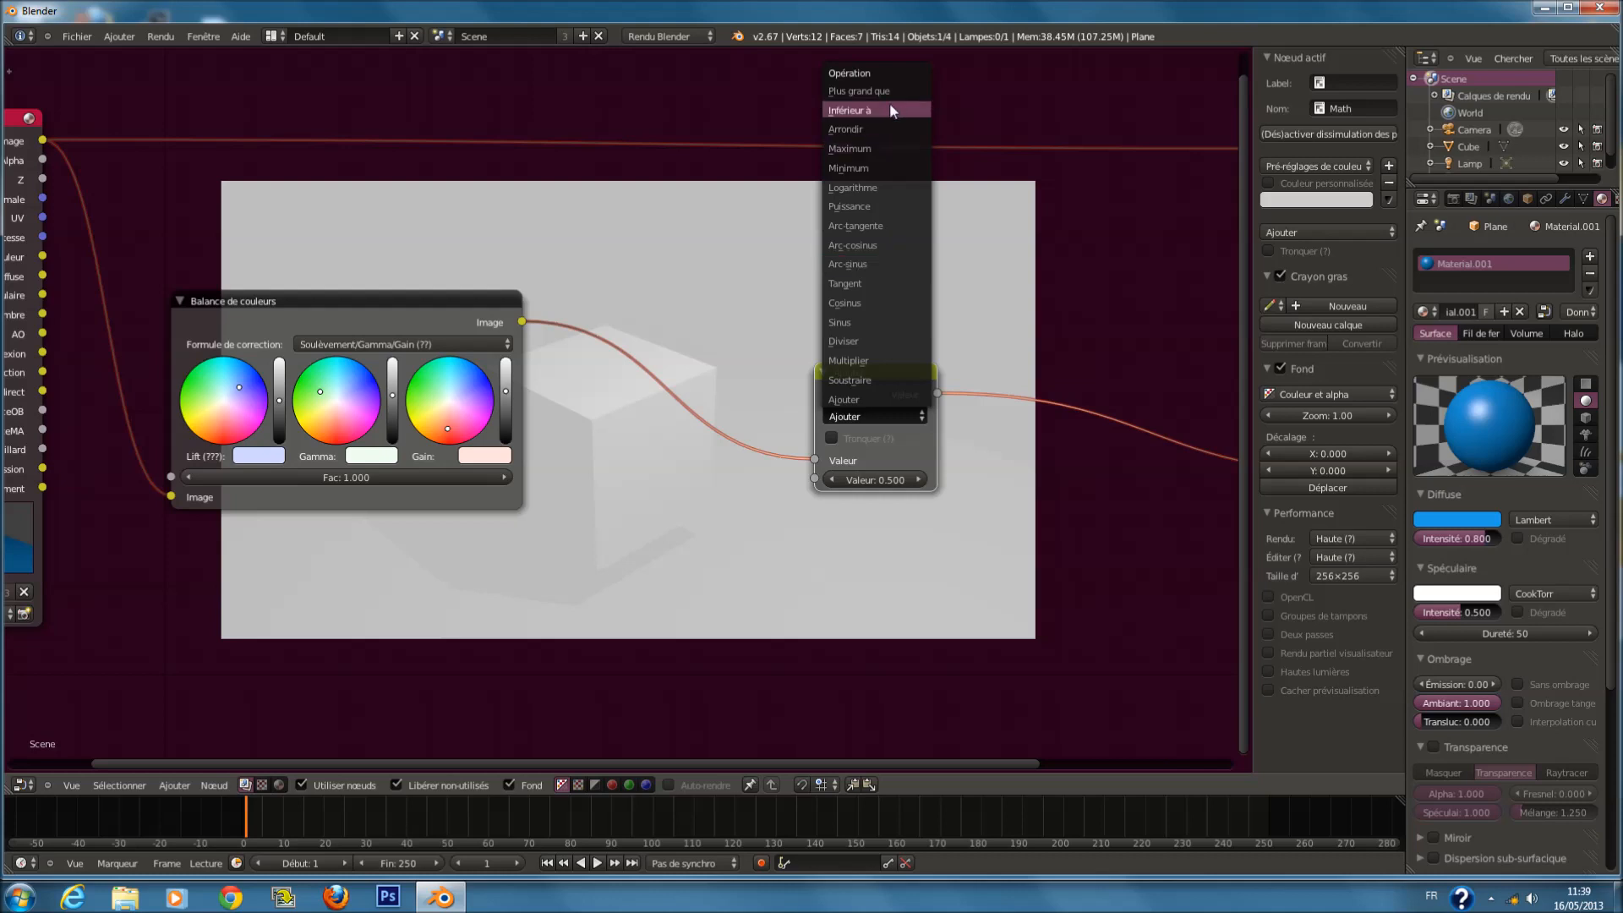
pyautogui.click(888, 91)
pyautogui.click(888, 416)
pyautogui.click(885, 291)
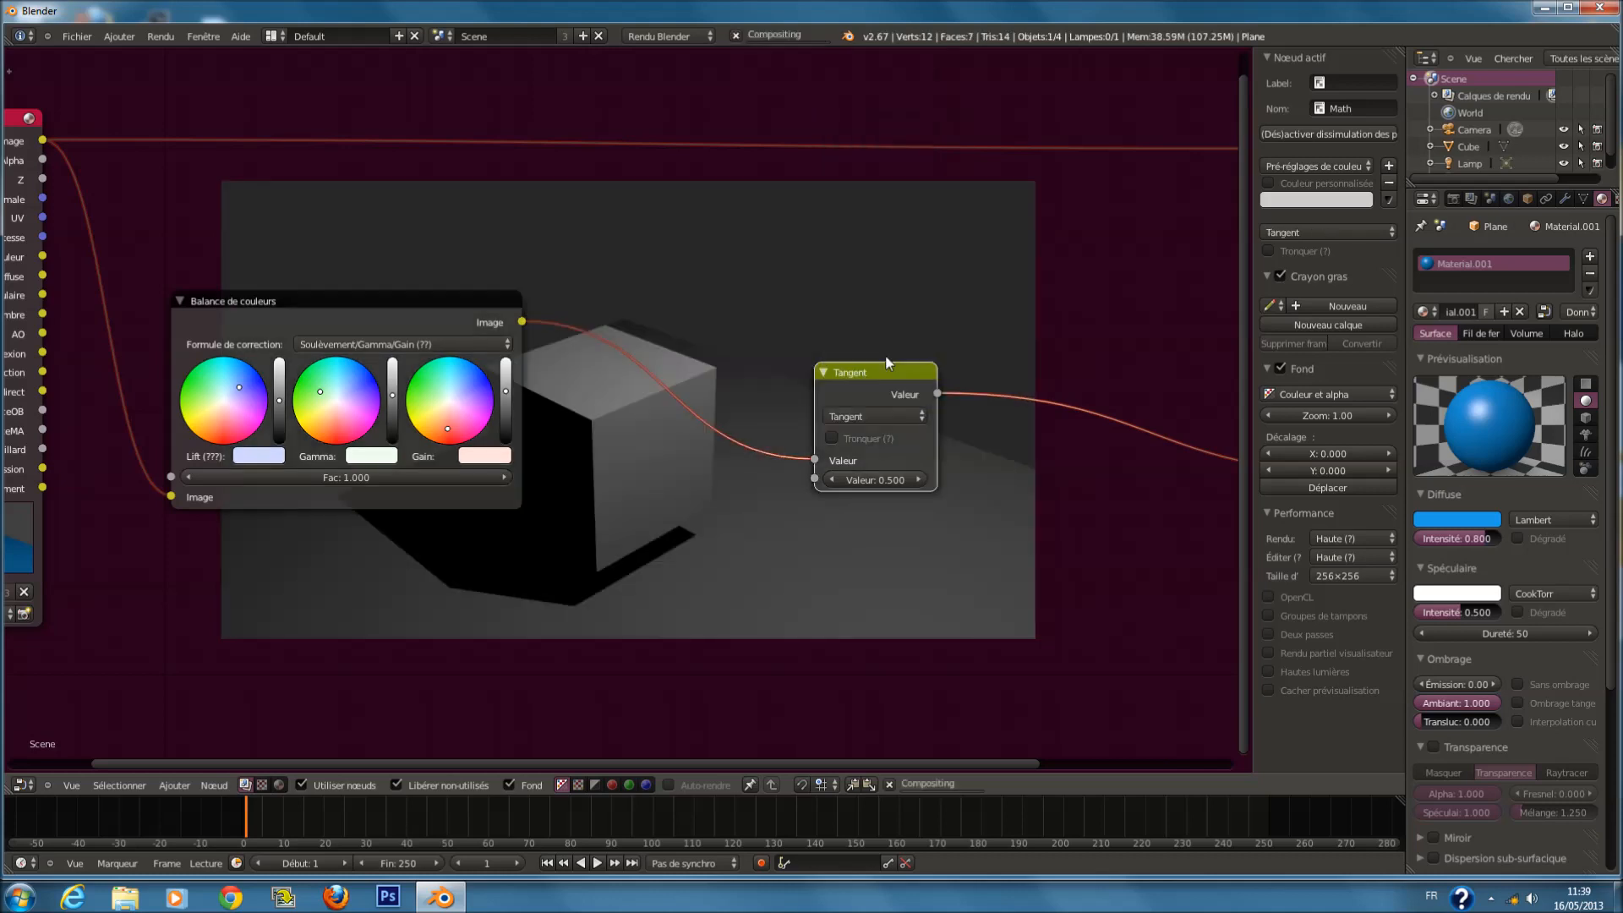
pyautogui.click(884, 414)
pyautogui.click(877, 342)
pyautogui.click(886, 416)
pyautogui.click(916, 243)
# Set the Math node's second value to 0.
pyautogui.moveTo(964, 427); pyautogui.dragTo(891, 442, button='middle')
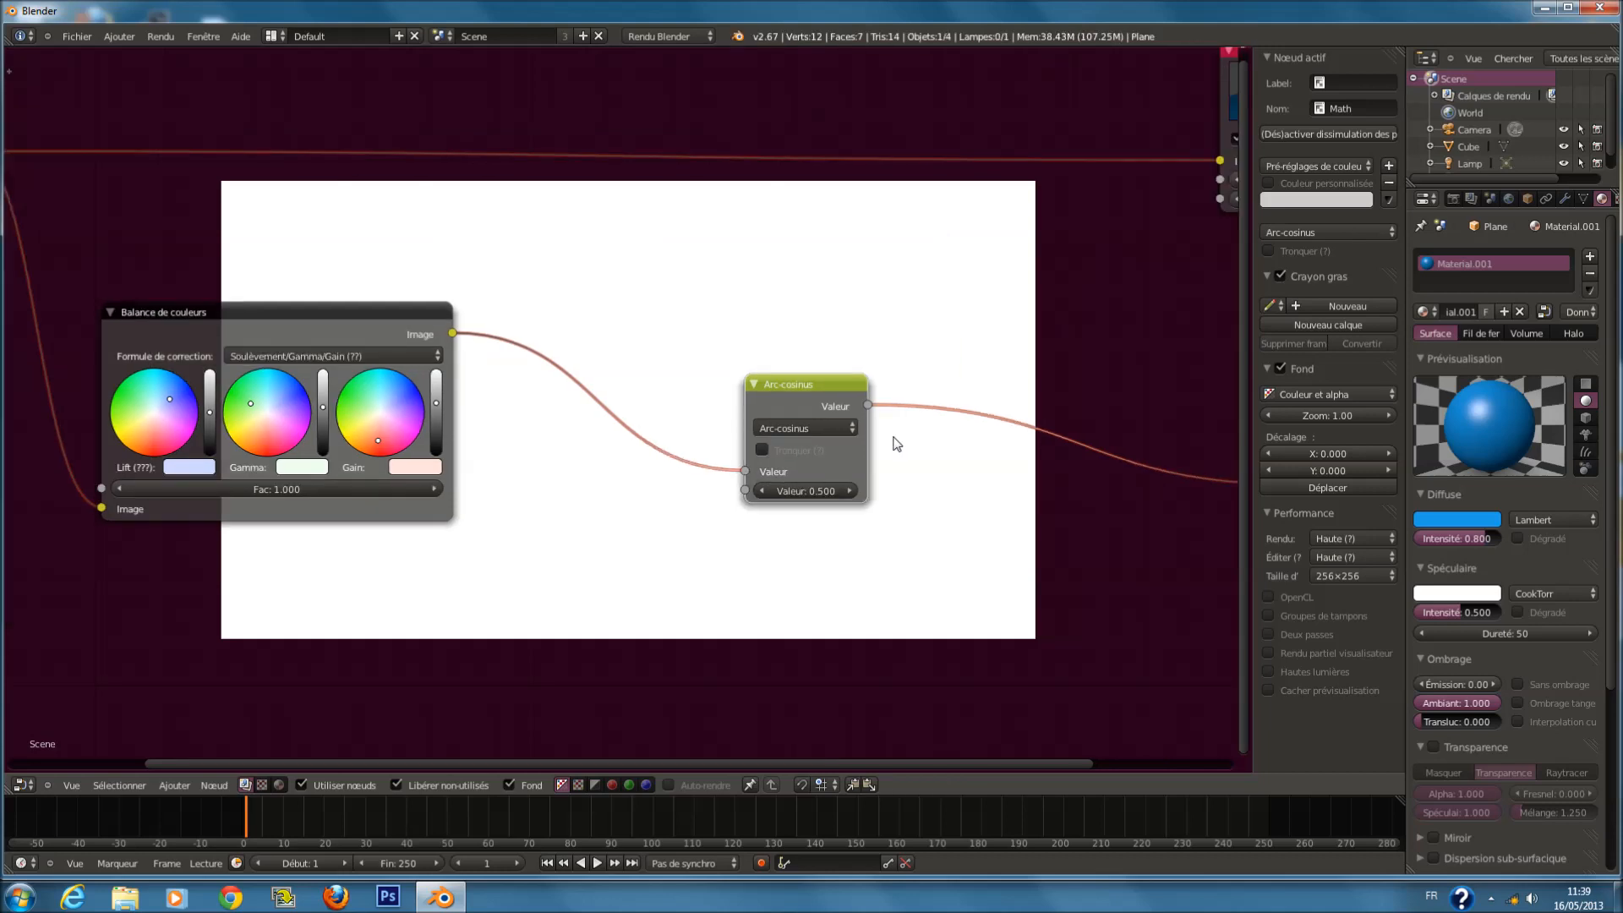
pyautogui.click(816, 496)
pyautogui.press('BackSpace')
pyautogui.press('Escape')
pyautogui.click(810, 499)
pyautogui.write('0')
pyautogui.press('Return')
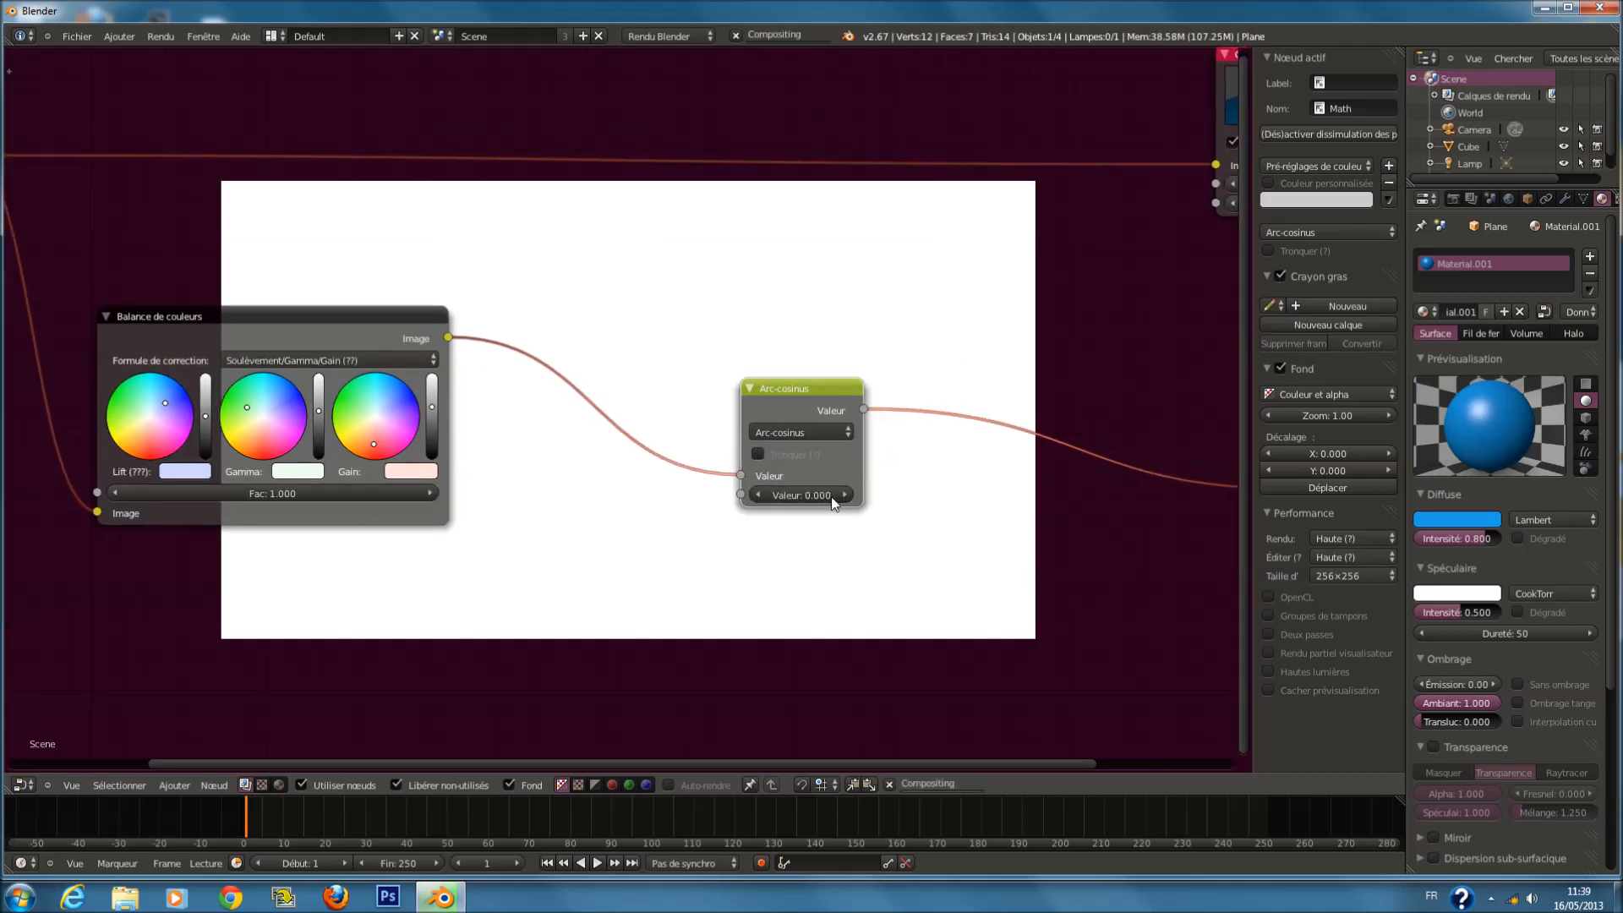
# Change the Math node's operation to Plus grand que.
pyautogui.scroll(-2, 785, 393)
pyautogui.scroll(1, 803, 469)
pyautogui.click(809, 475)
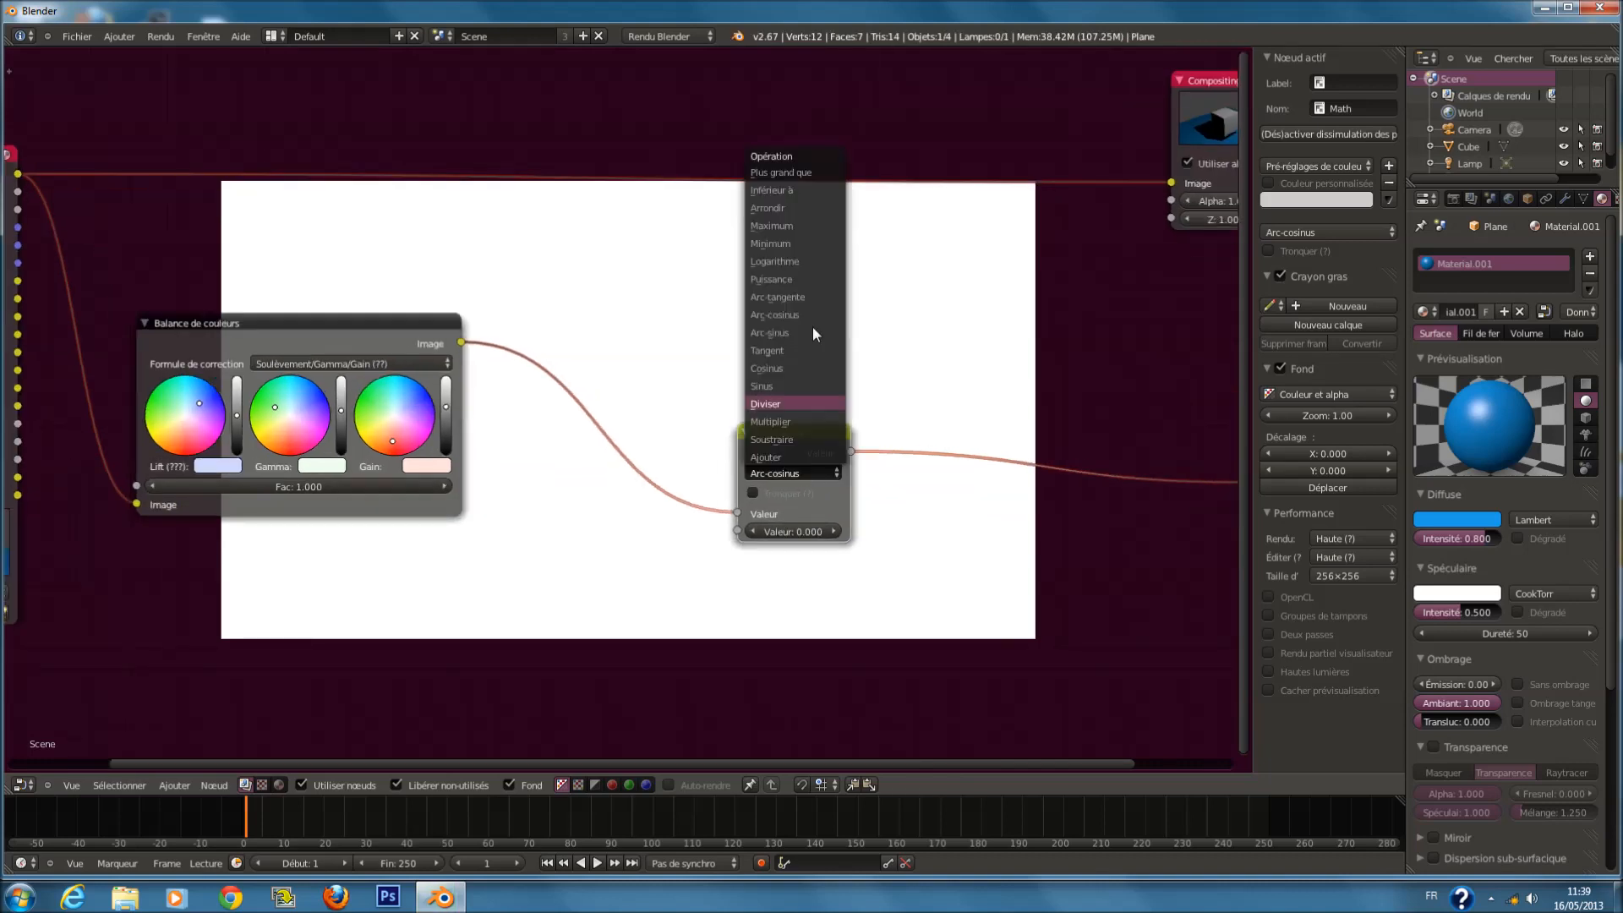
pyautogui.click(814, 173)
# Add a Flou bilatéral filter node beside the Math node and undo its addition.
pyautogui.scroll(2, 866, 485)
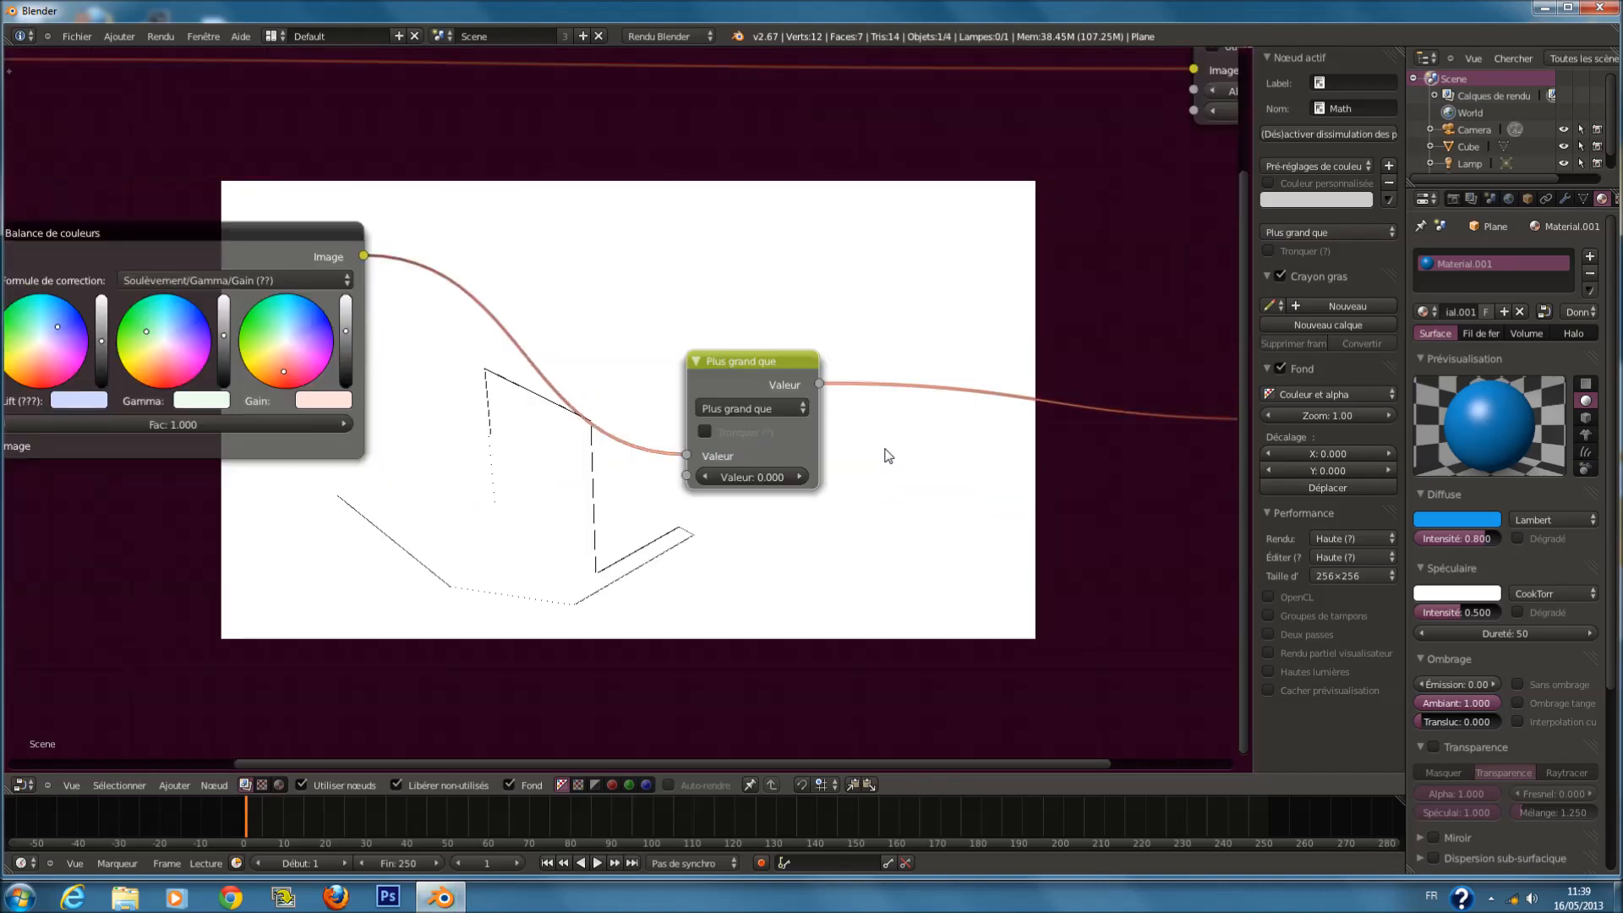
pyautogui.hotkey('shift', 'a')
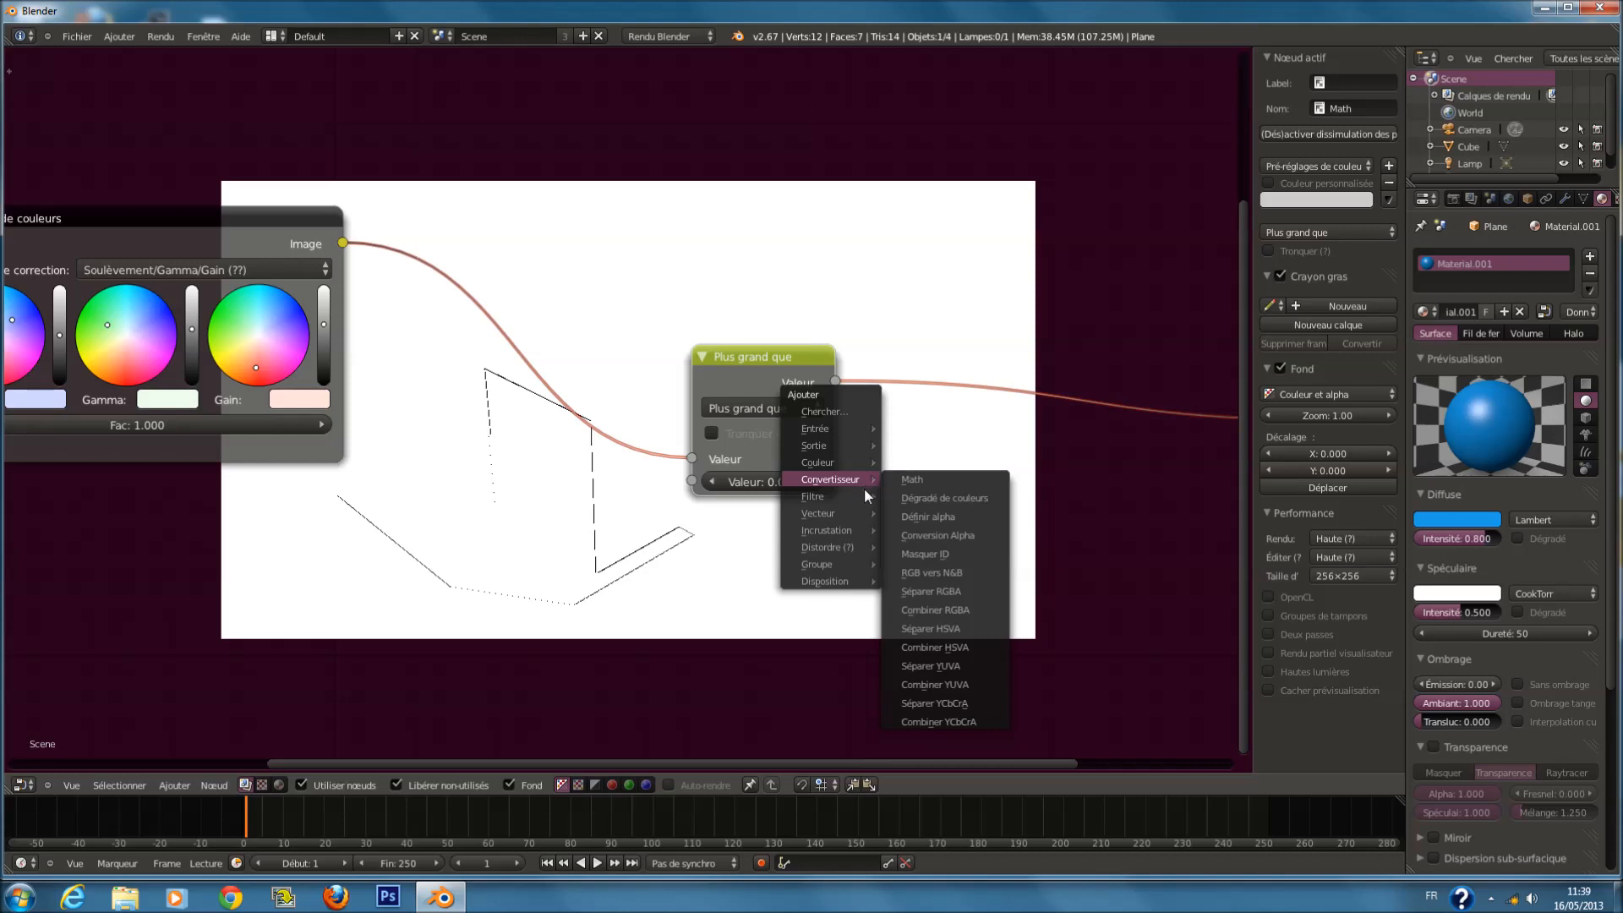
pyautogui.moveTo(856, 494)
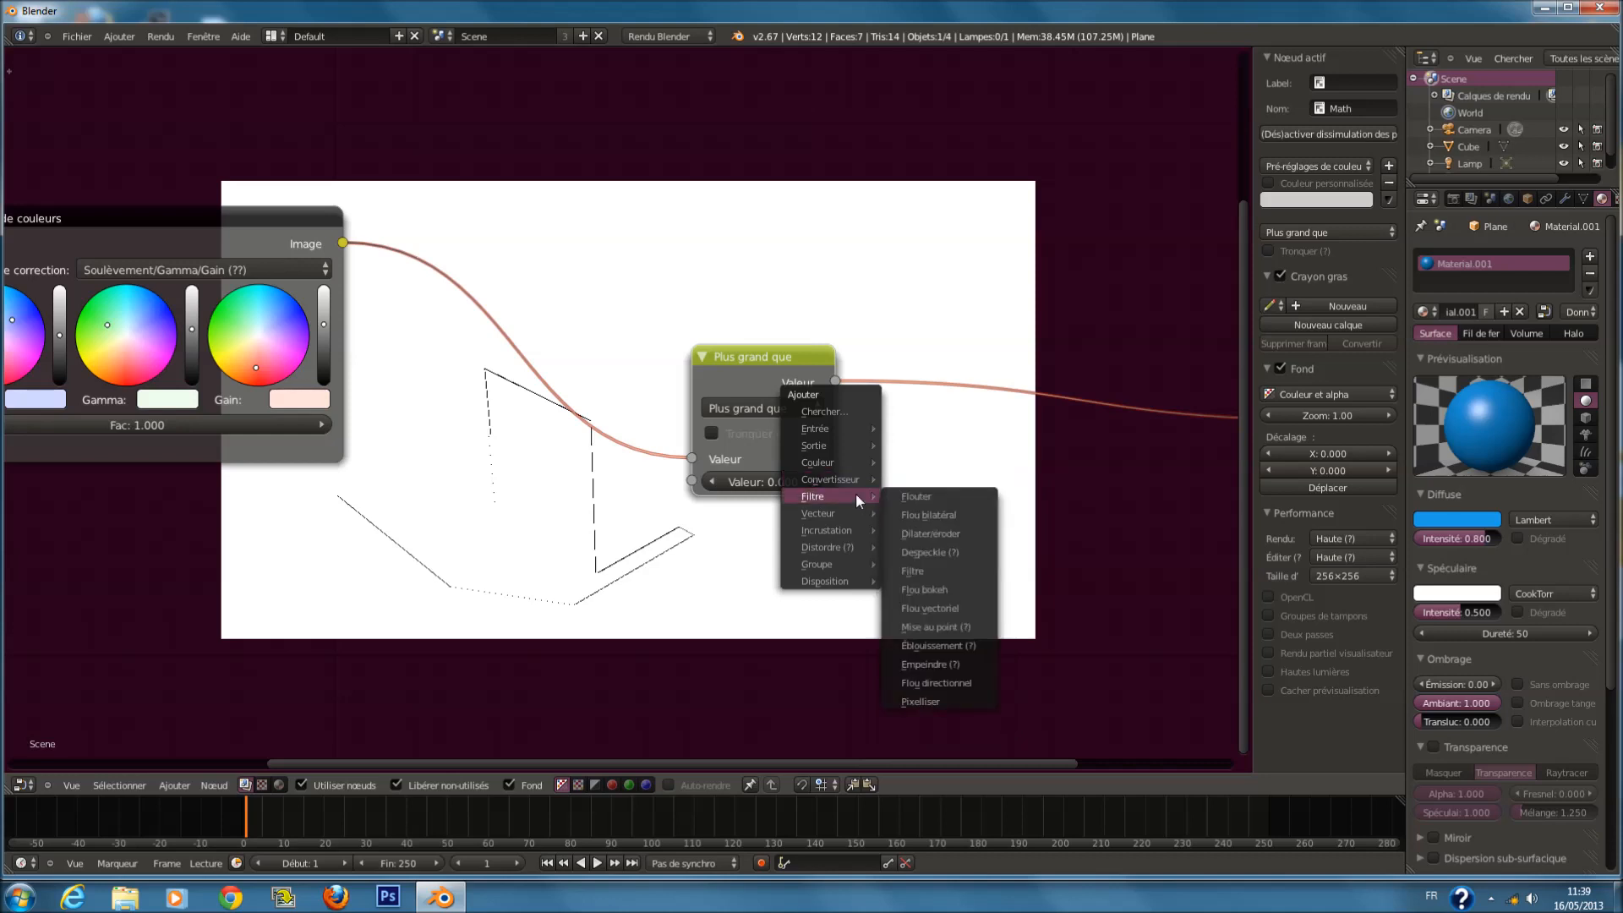
pyautogui.click(958, 517)
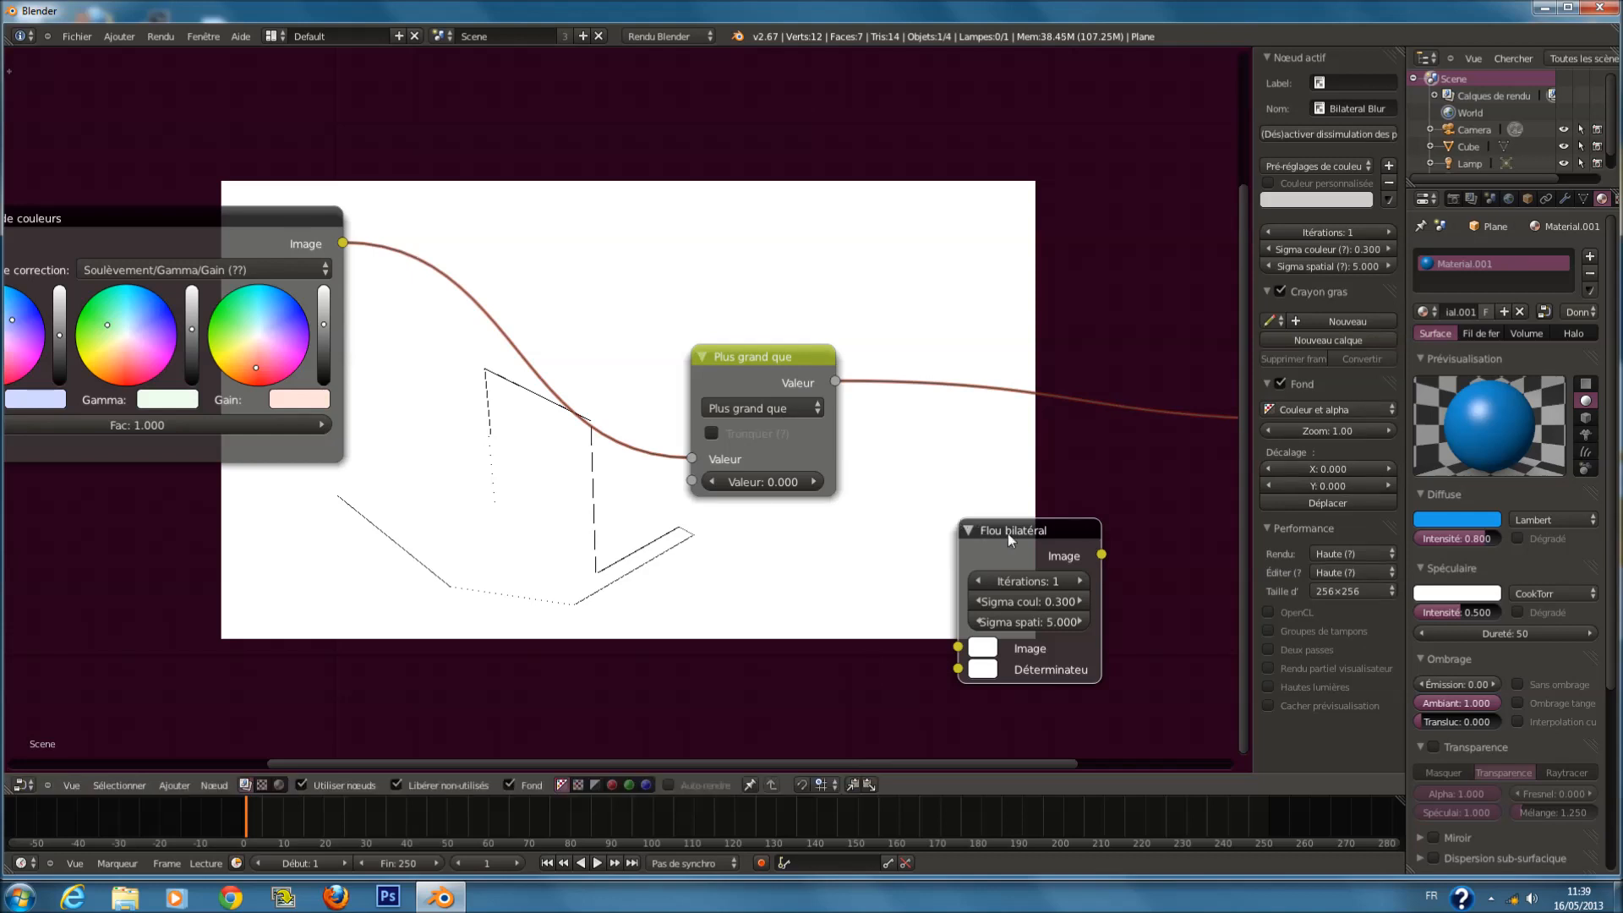
pyautogui.hotkey('ctrl', 'z')
# Add a Flou bokeh filter node beside the Math node and delete it again.
pyautogui.hotkey('shift', 'a')
pyautogui.moveTo(931, 531)
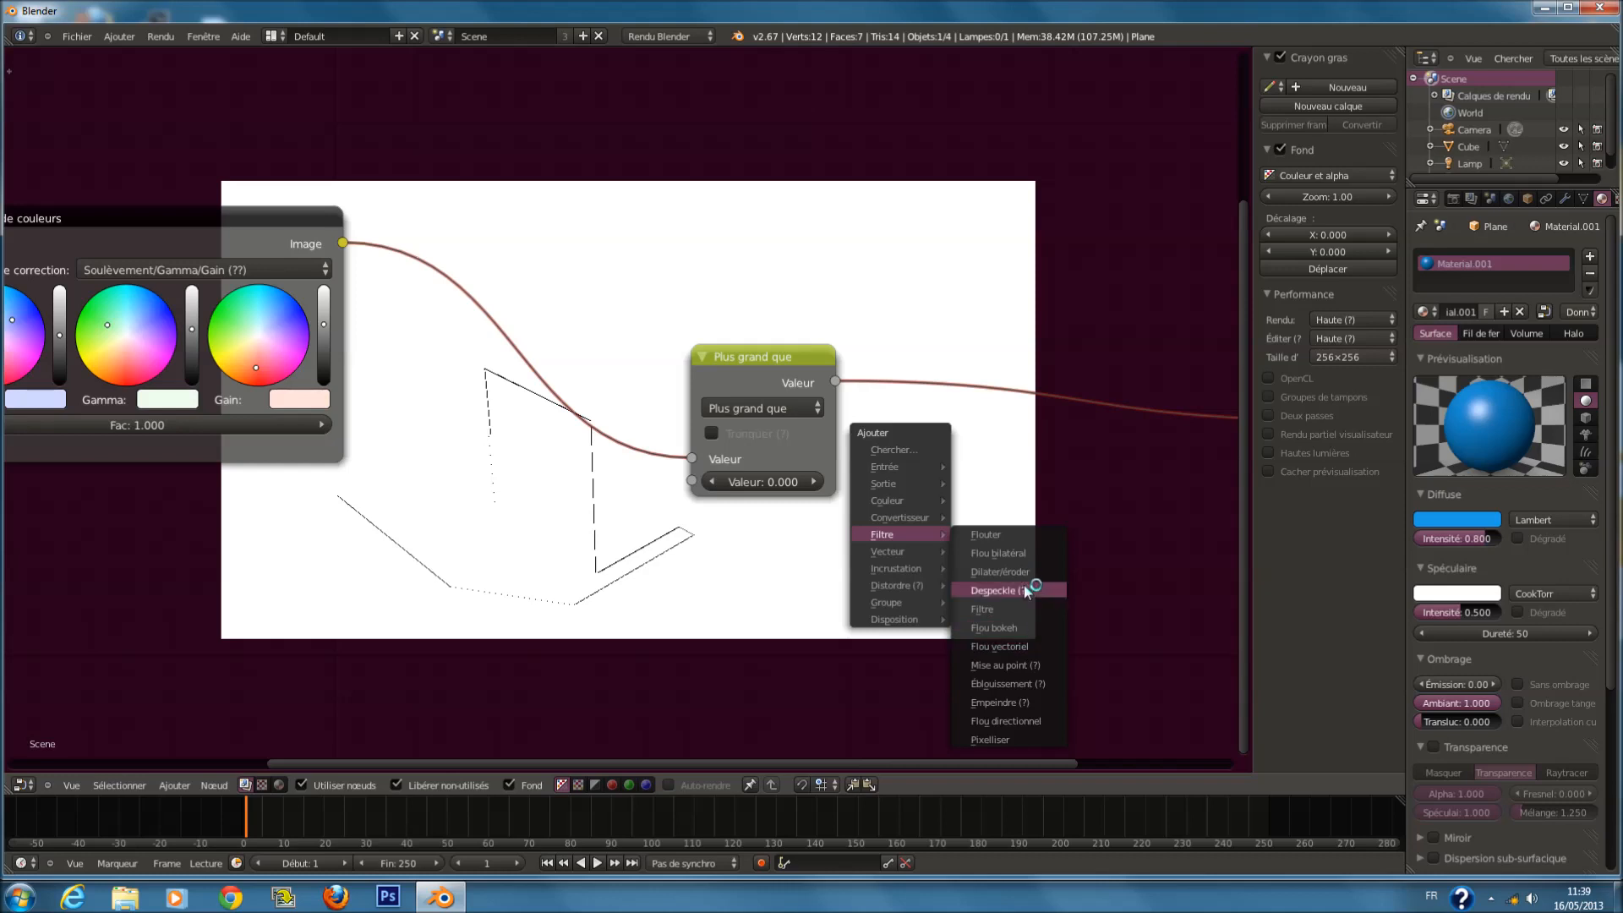
pyautogui.click(996, 627)
pyautogui.click(1003, 438)
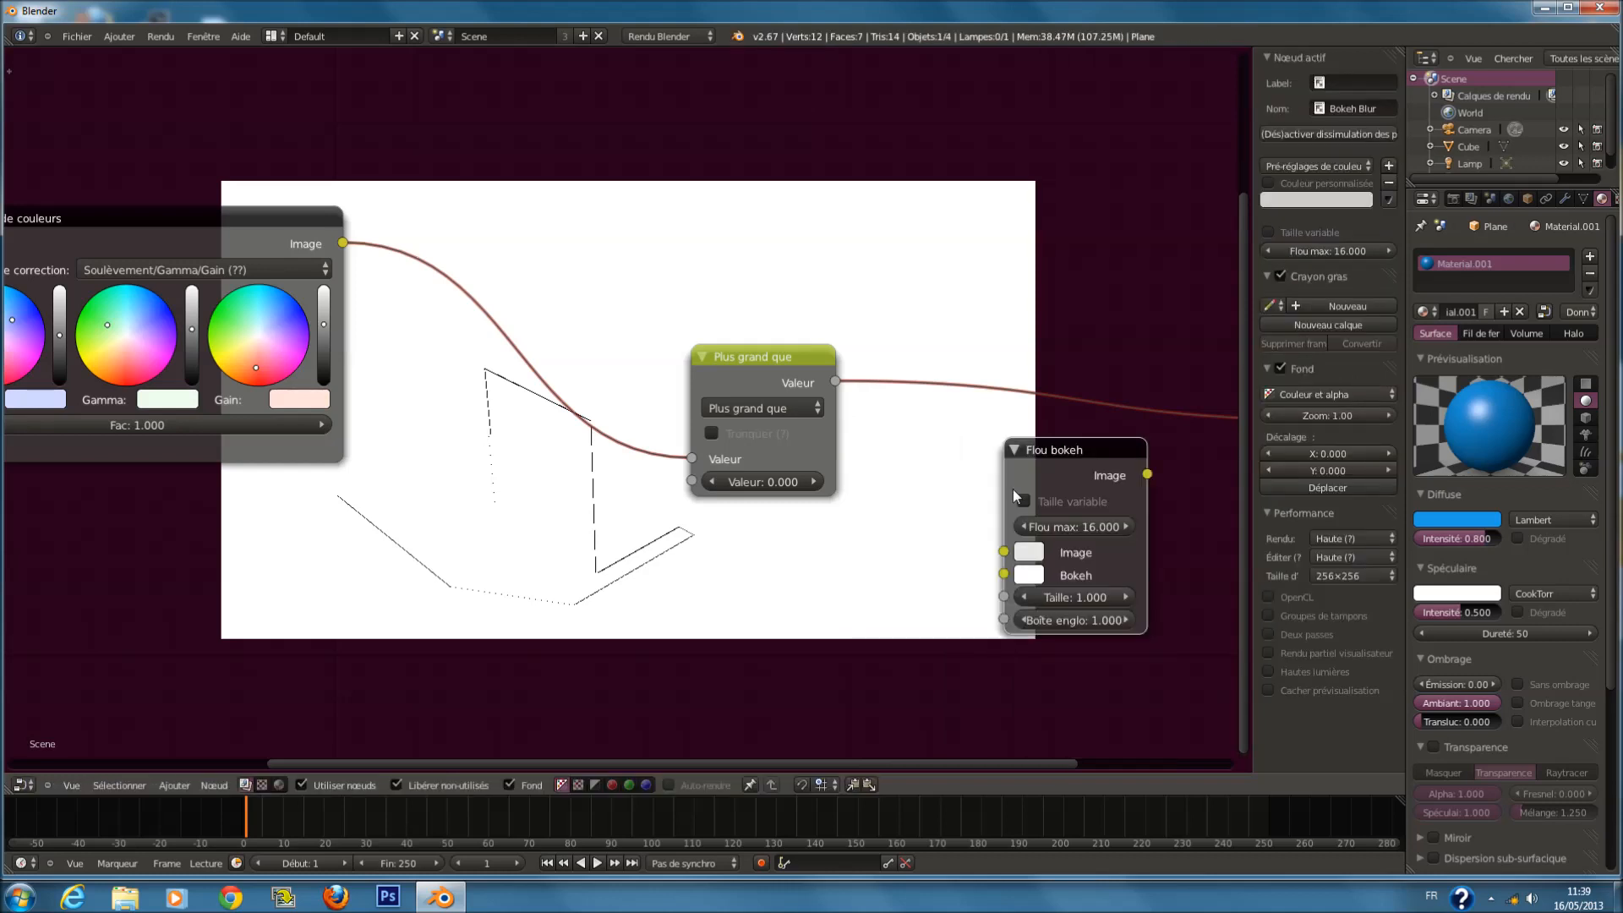
pyautogui.press('x')
# Insert a Flouter node into the link between the Plus grand que and Visualisateur nodes.
pyautogui.hotkey('shift', 'a')
pyautogui.moveTo(1001, 500)
pyautogui.click(1059, 502)
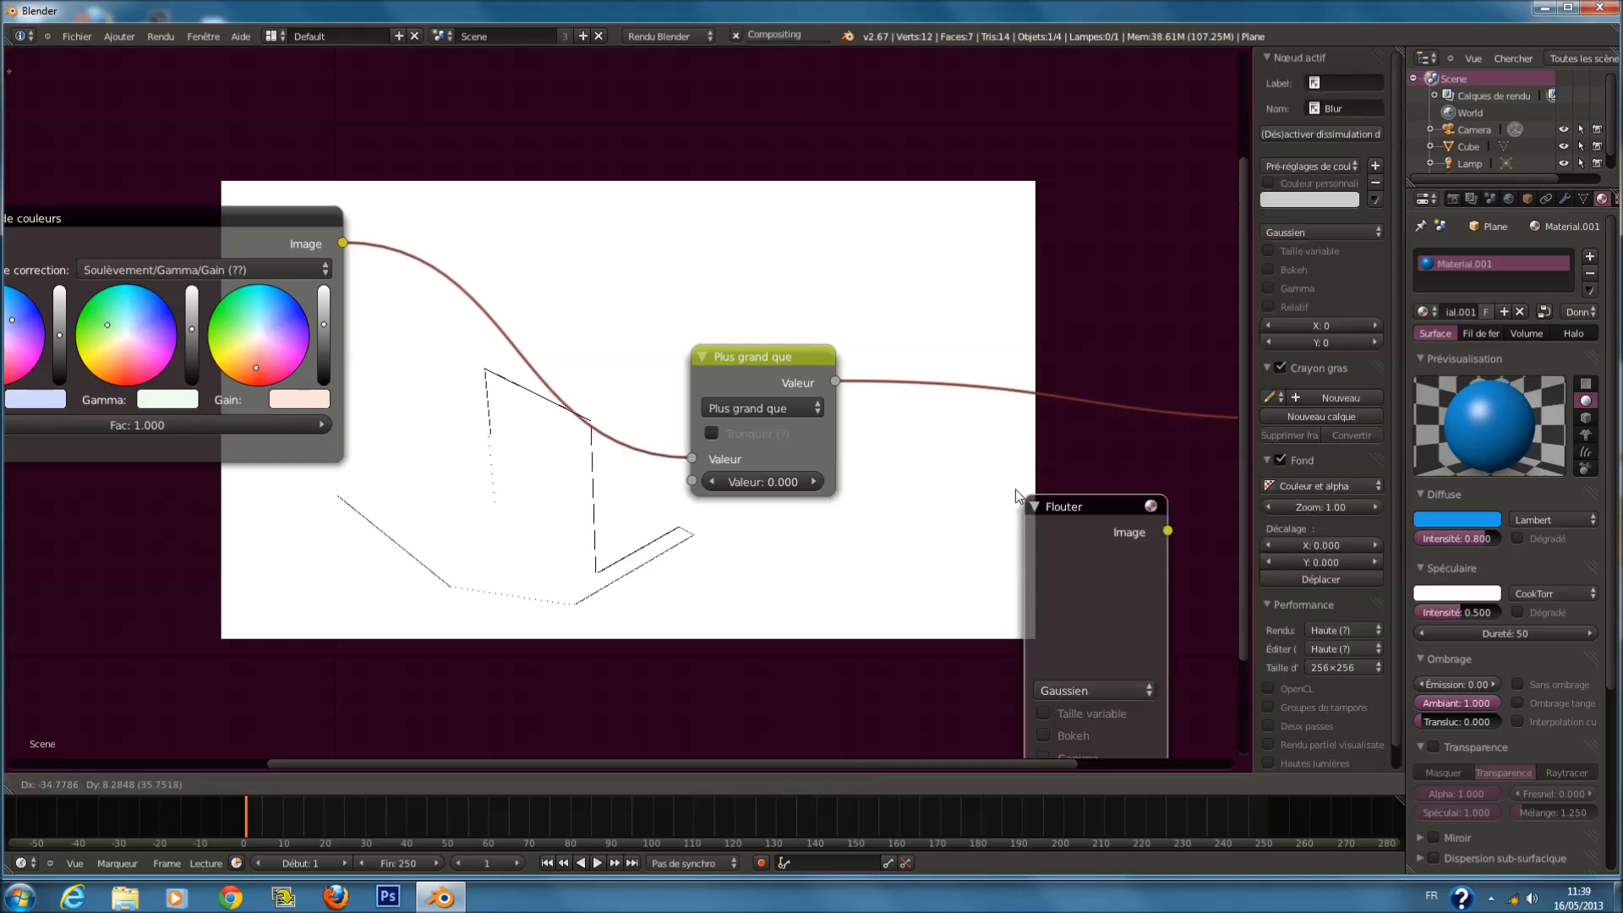
pyautogui.scroll(-2, 935, 478)
pyautogui.moveTo(910, 426); pyautogui.dragTo(920, 388)
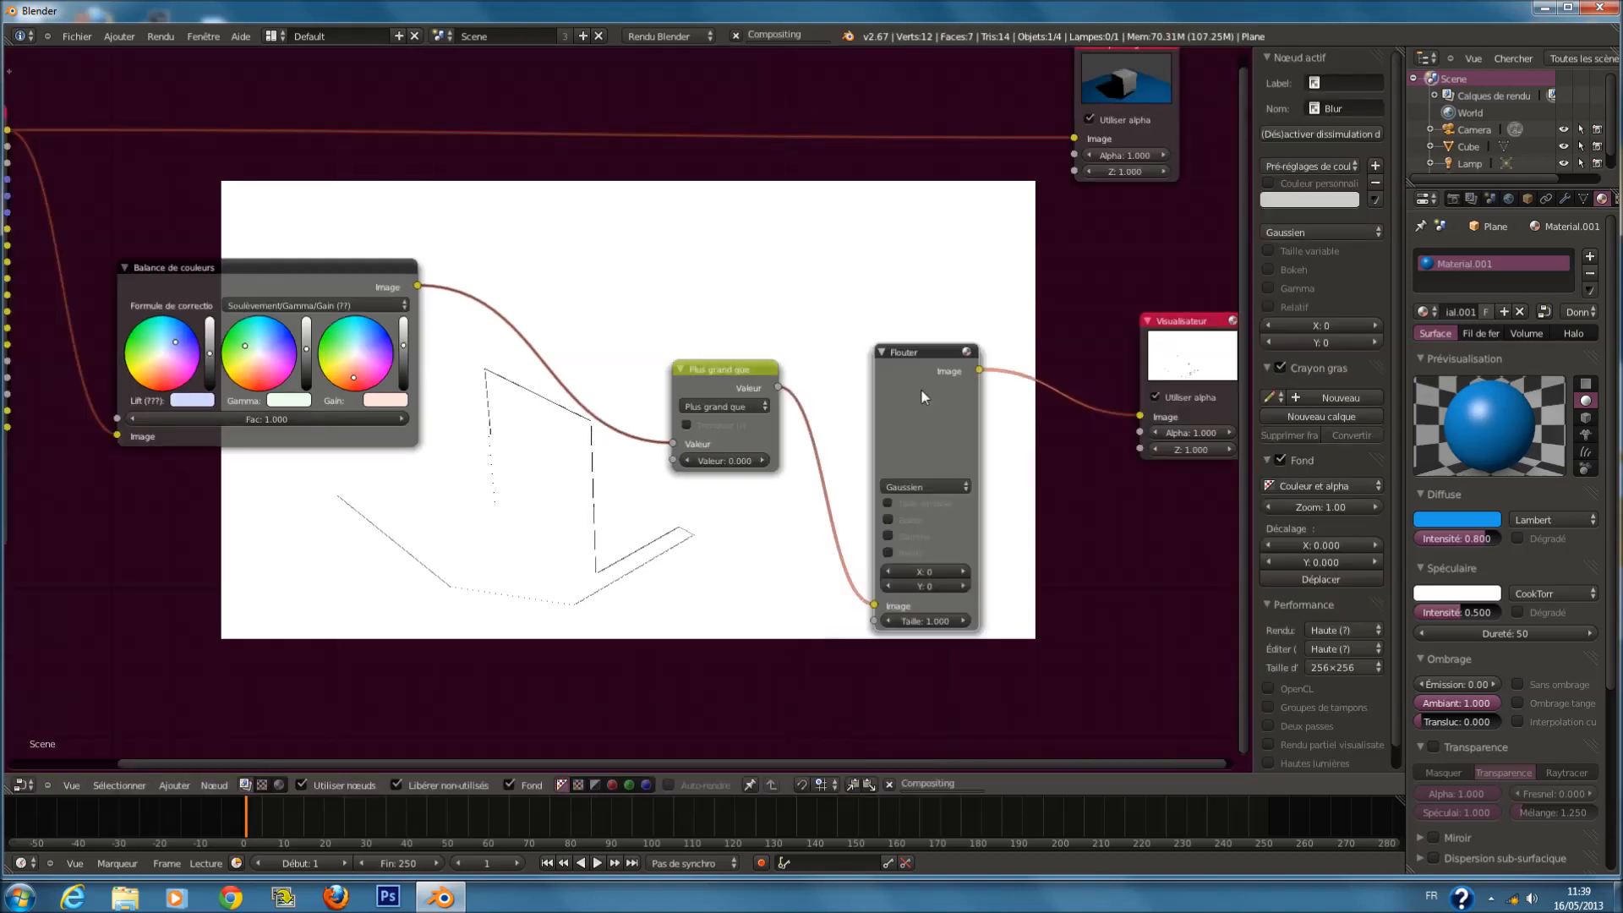
# Set the Flouter node's filter type to Gaussien rapide.
pyautogui.scroll(1, 920, 388)
pyautogui.click(969, 500)
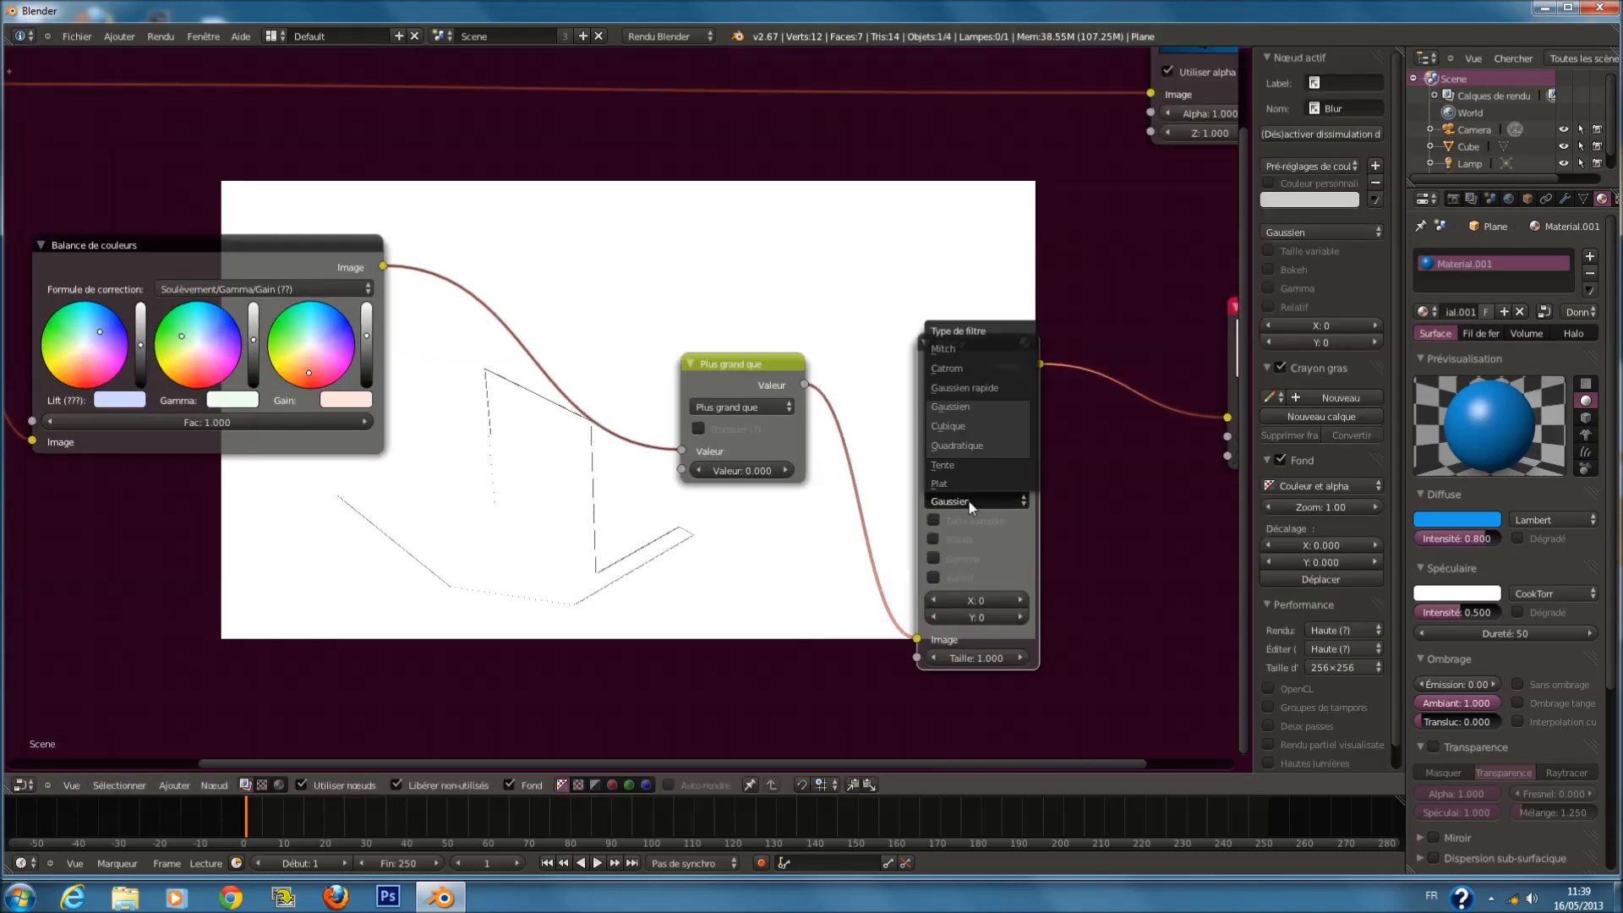
pyautogui.click(1003, 387)
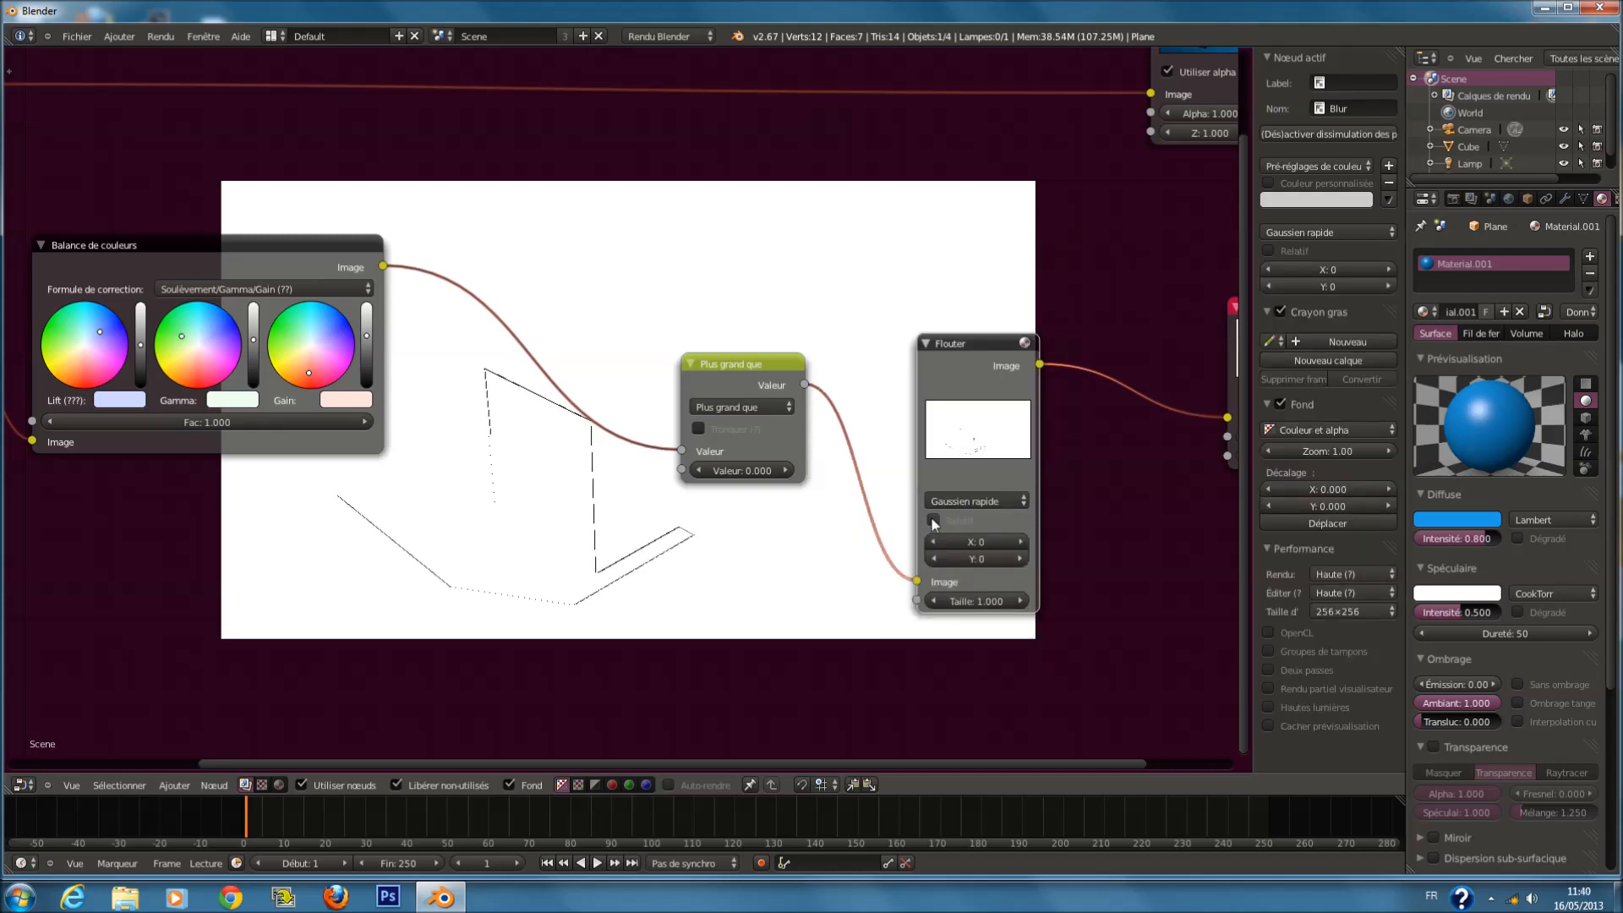
# Make the Flouter node's blur Relatif with Y proportion correction and set its X amount to 23 %.
pyautogui.click(976, 561)
pyautogui.click(979, 585)
pyautogui.write('23')
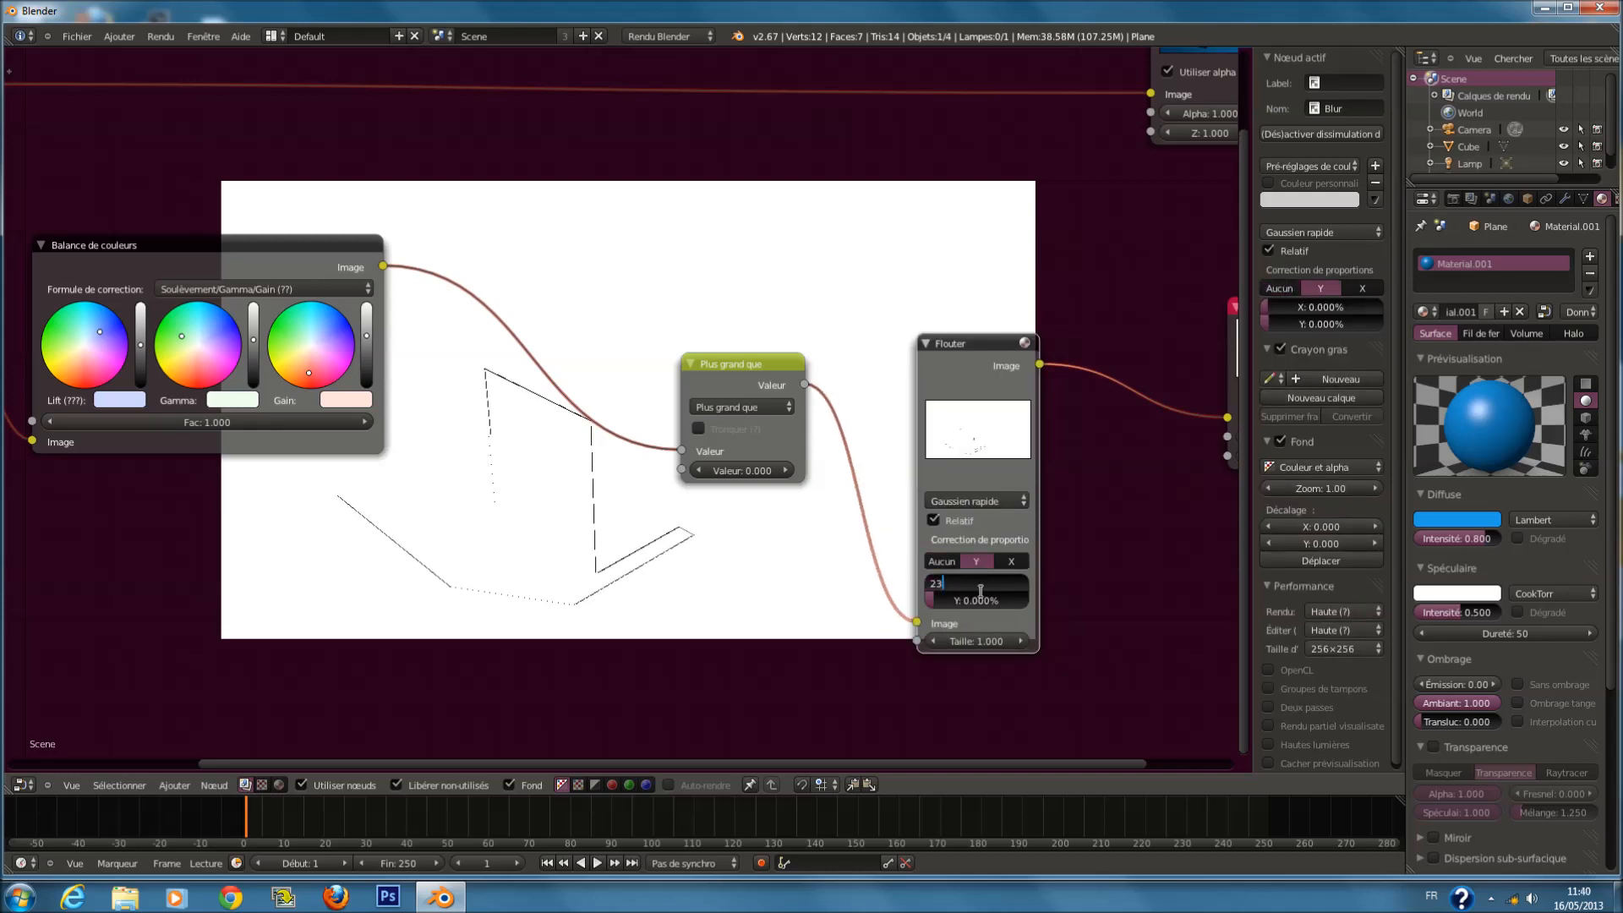
pyautogui.press('Return')
# Move the Visualisateur node away and insert a Mélanger colour node into the link between Flouter and Visualisateur.
pyautogui.scroll(-1, 1082, 602)
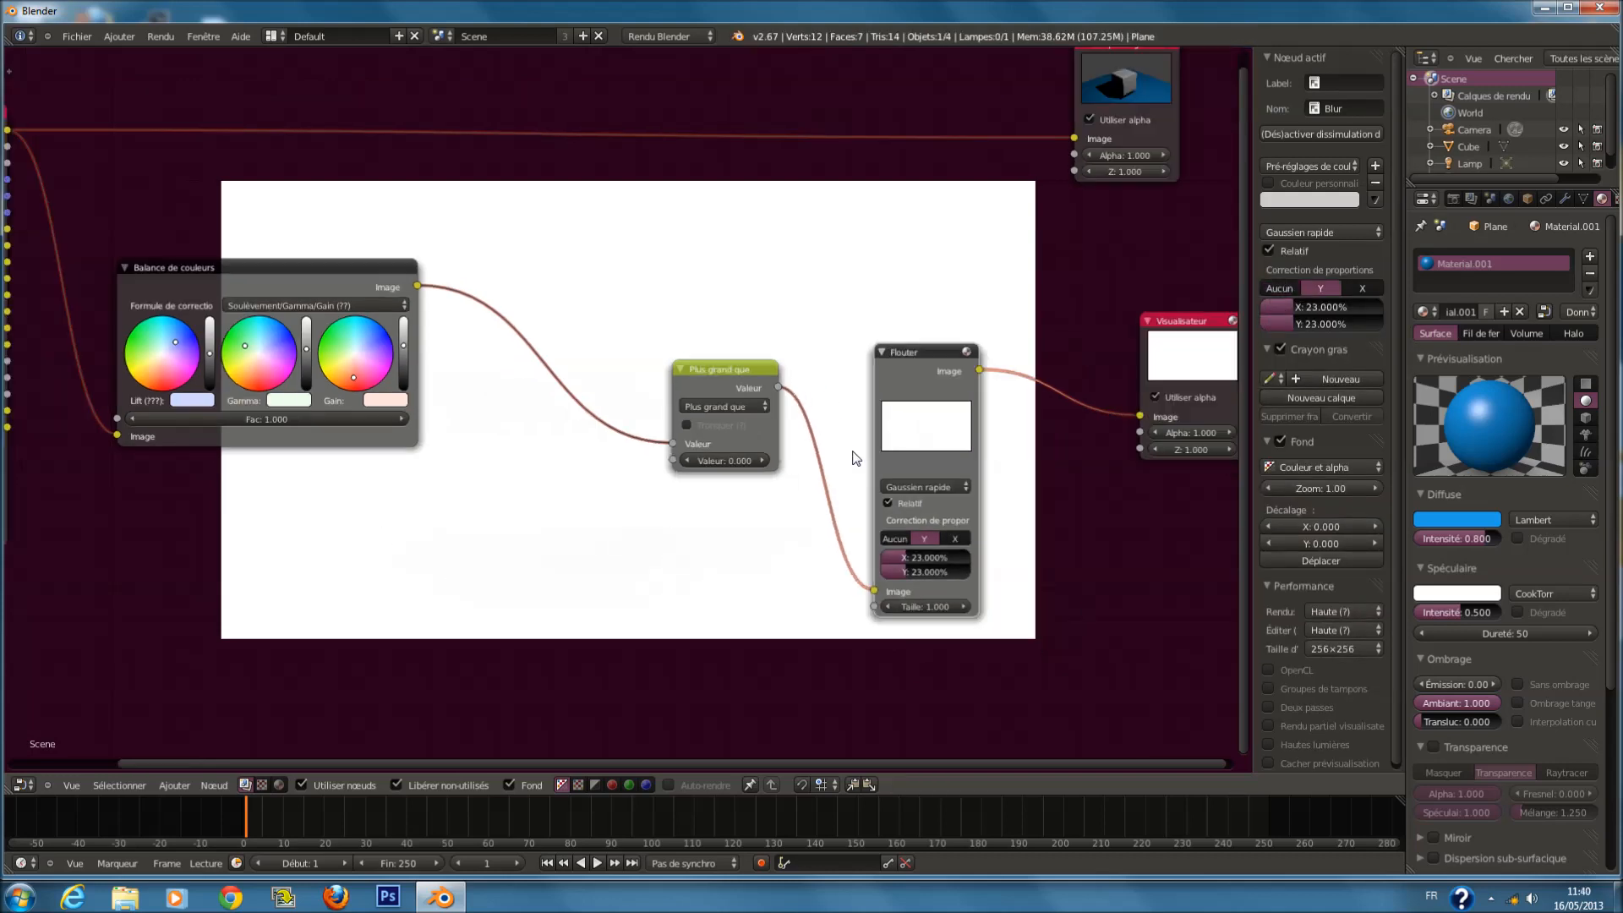
pyautogui.moveTo(945, 401); pyautogui.dragTo(789, 408, button='middle')
pyautogui.moveTo(1039, 372); pyautogui.dragTo(1139, 393)
pyautogui.hotkey('shift', 'a')
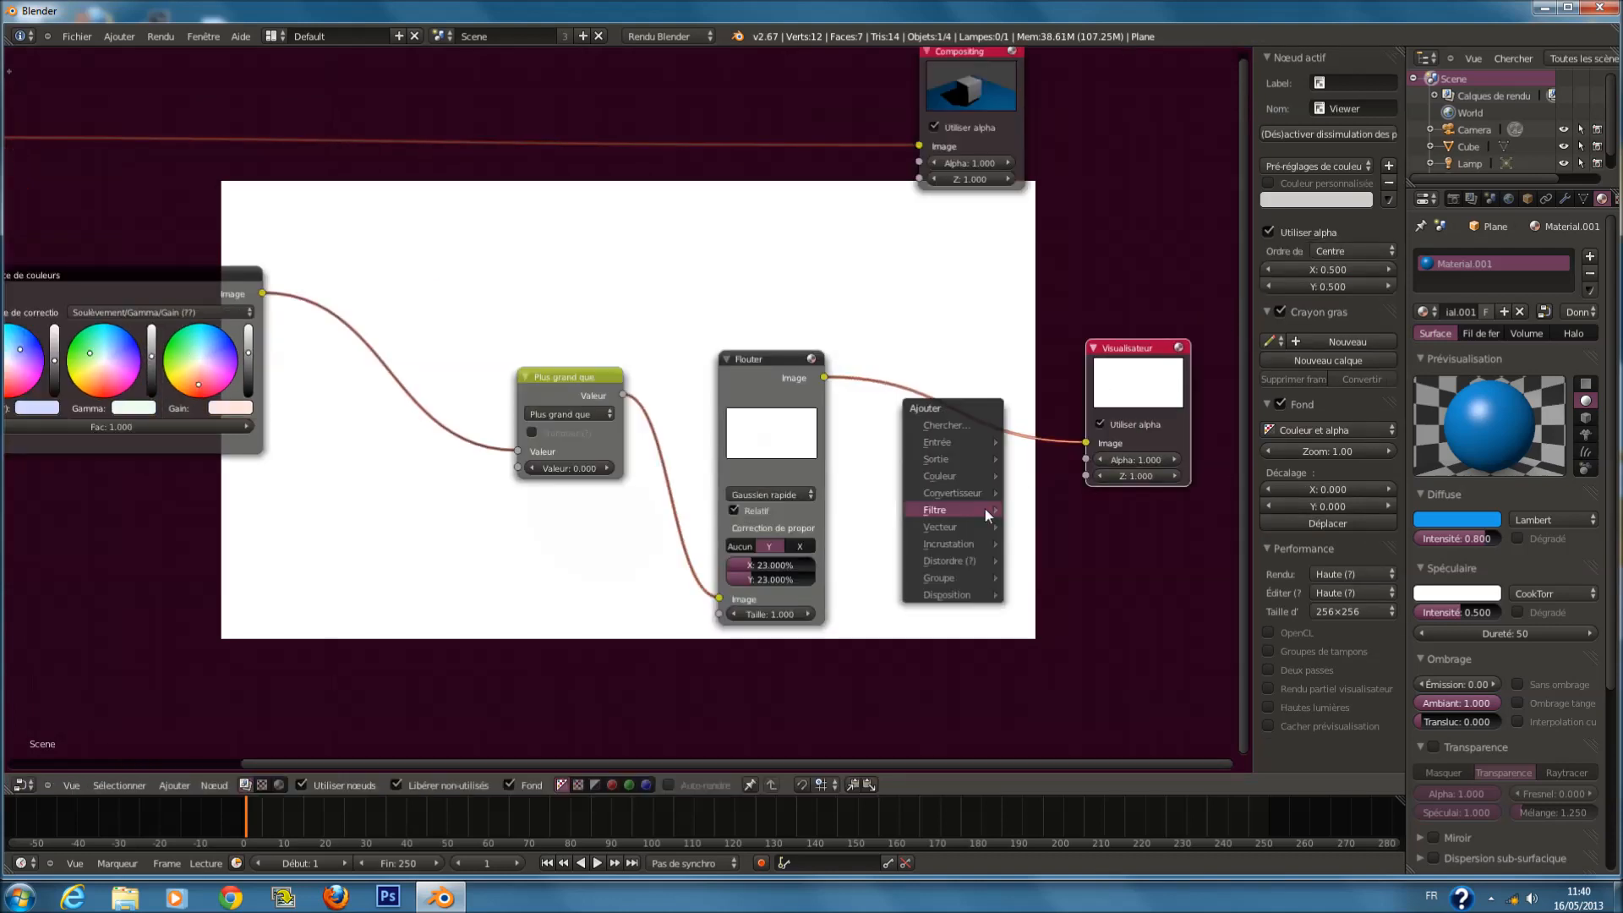
pyautogui.moveTo(981, 509)
pyautogui.moveTo(965, 474)
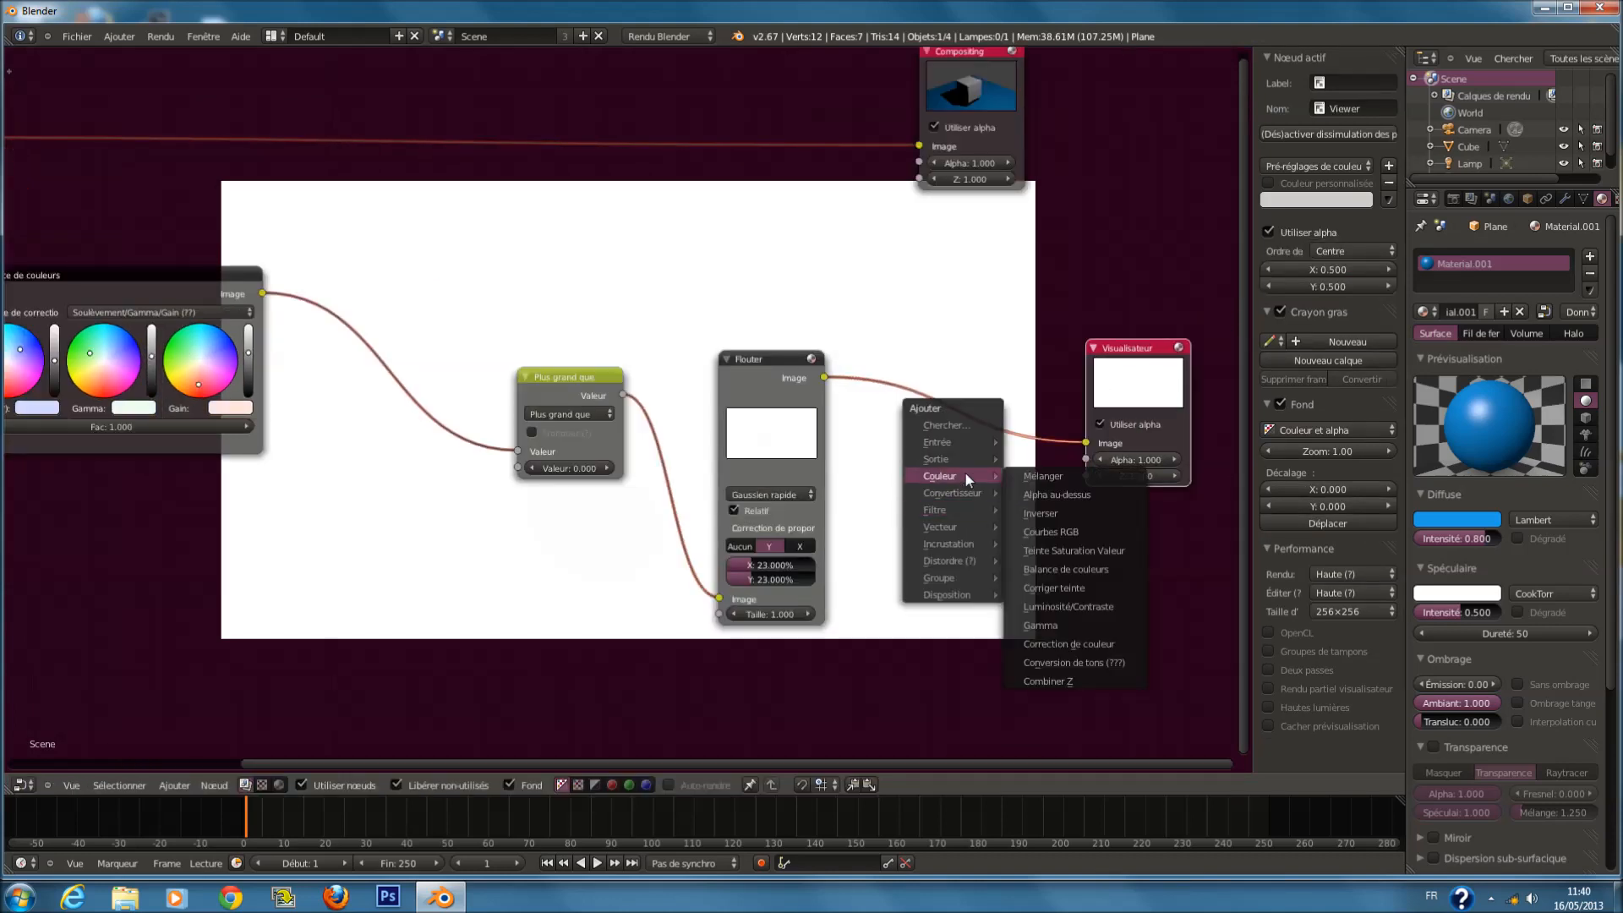
pyautogui.click(1054, 477)
pyautogui.click(927, 349)
# Connect the Balance de couleurs image output to the Mélanger node's first image input and set its blend type to Multiplier.
pyautogui.moveTo(263, 295); pyautogui.dragTo(876, 535)
pyautogui.click(918, 470)
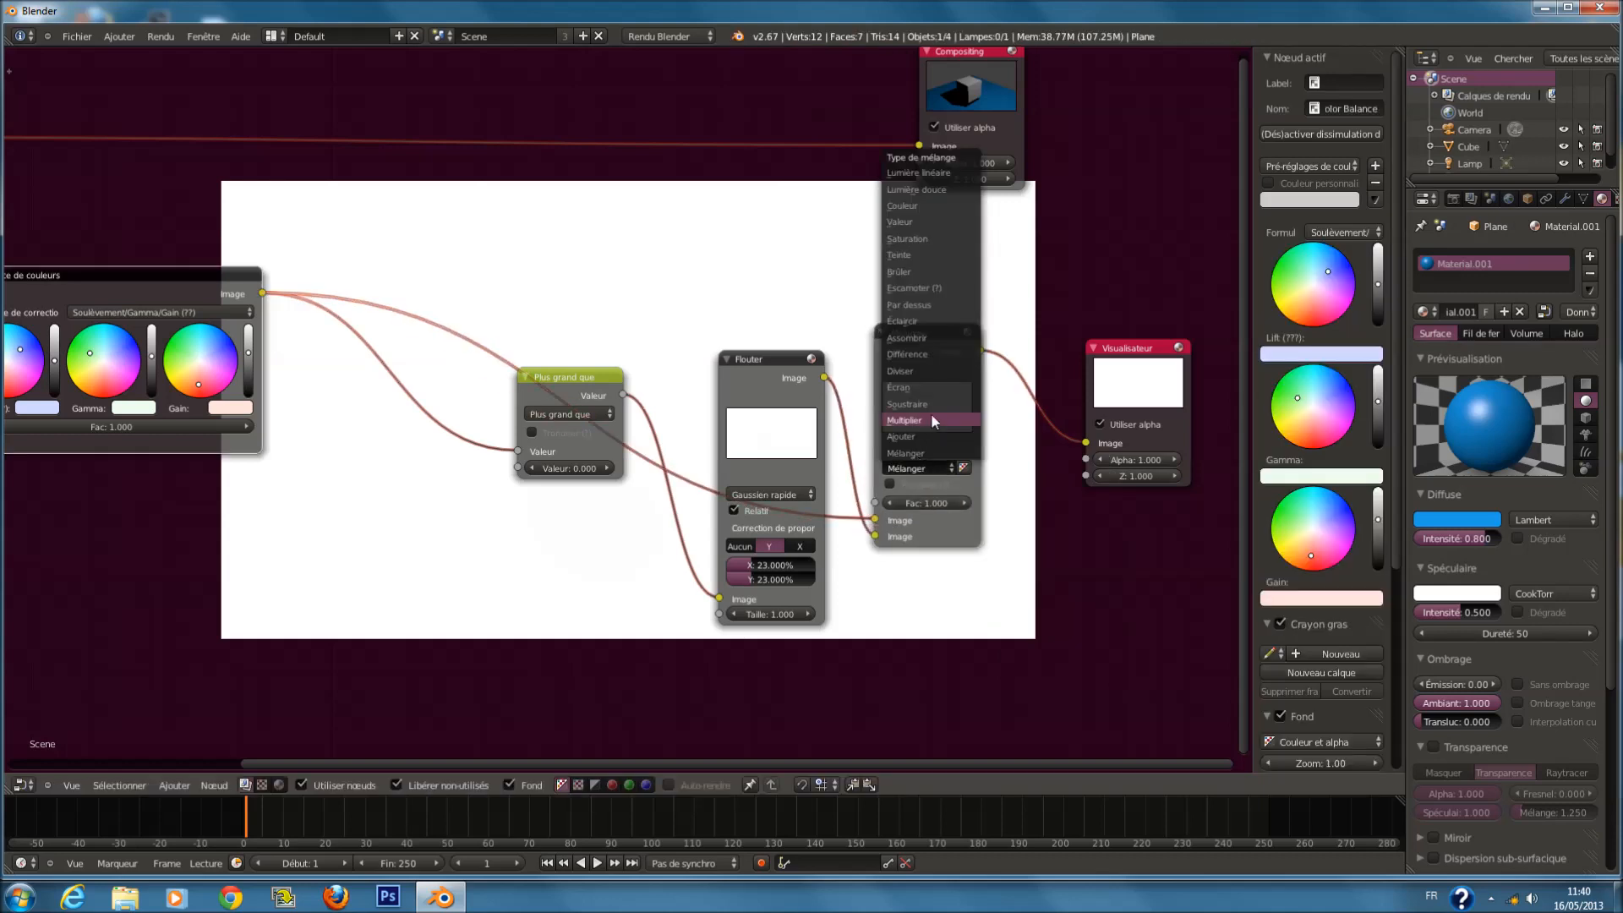
pyautogui.click(932, 417)
# Insert a Distorsion optique node between Balance de couleurs and Plus grand que, making room for it, and set its Distordre value to 1.
pyautogui.scroll(-1, 955, 448)
pyautogui.moveTo(966, 461); pyautogui.dragTo(1102, 519, button='middle')
pyautogui.moveTo(892, 453); pyautogui.dragTo(851, 461)
pyautogui.moveTo(717, 459); pyautogui.dragTo(695, 490)
pyautogui.hotkey('shift', 'a')
pyautogui.moveTo(610, 633)
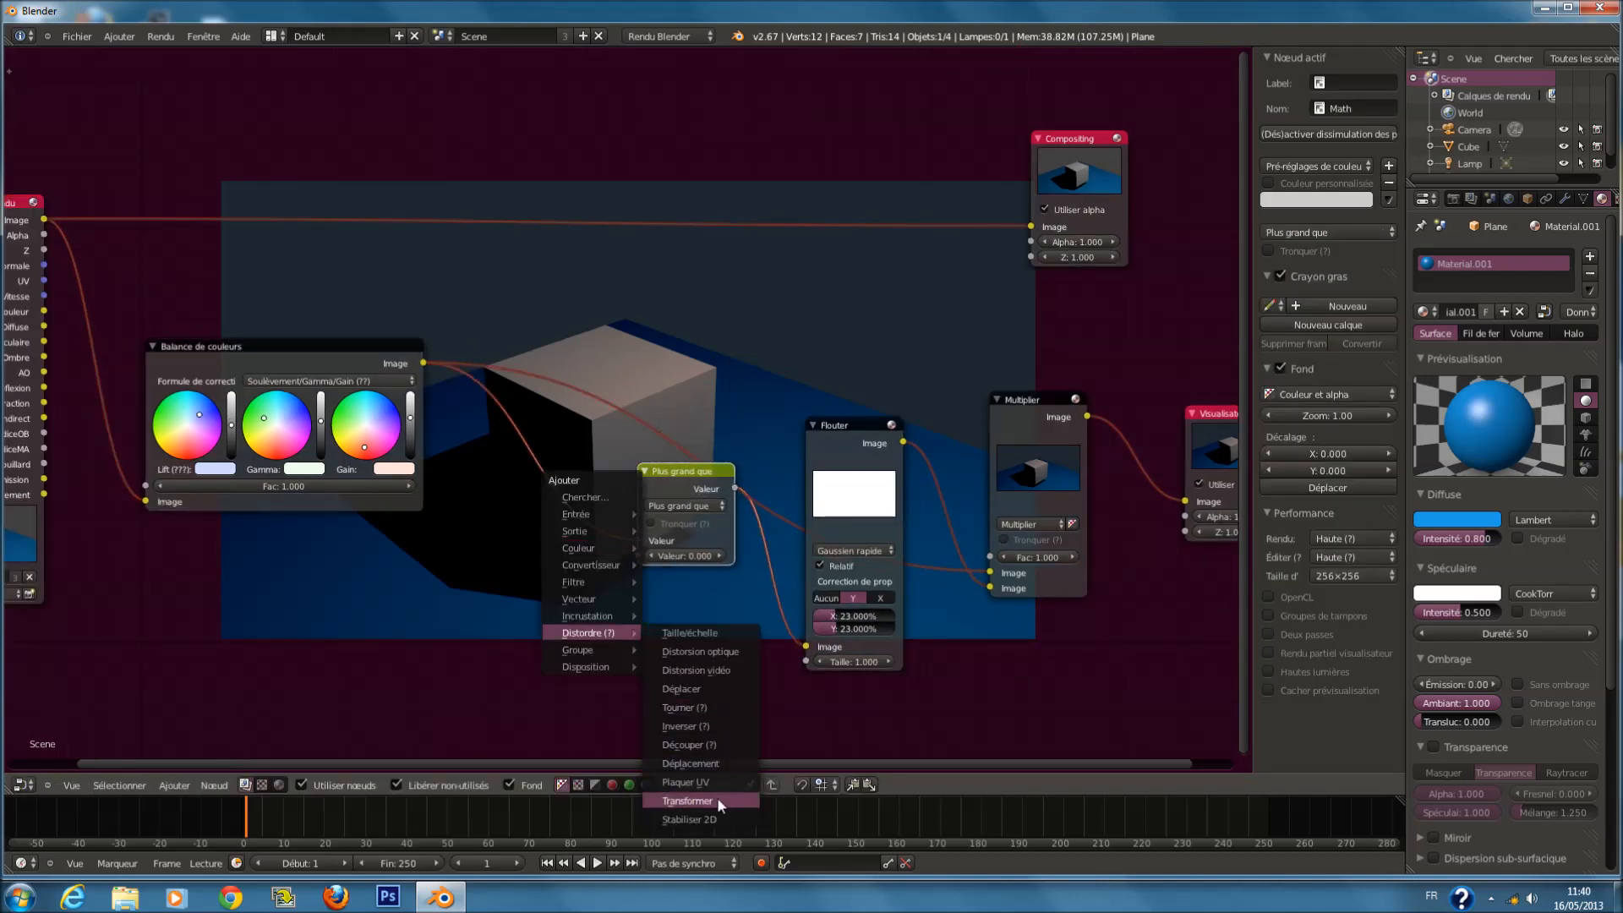
pyautogui.click(727, 660)
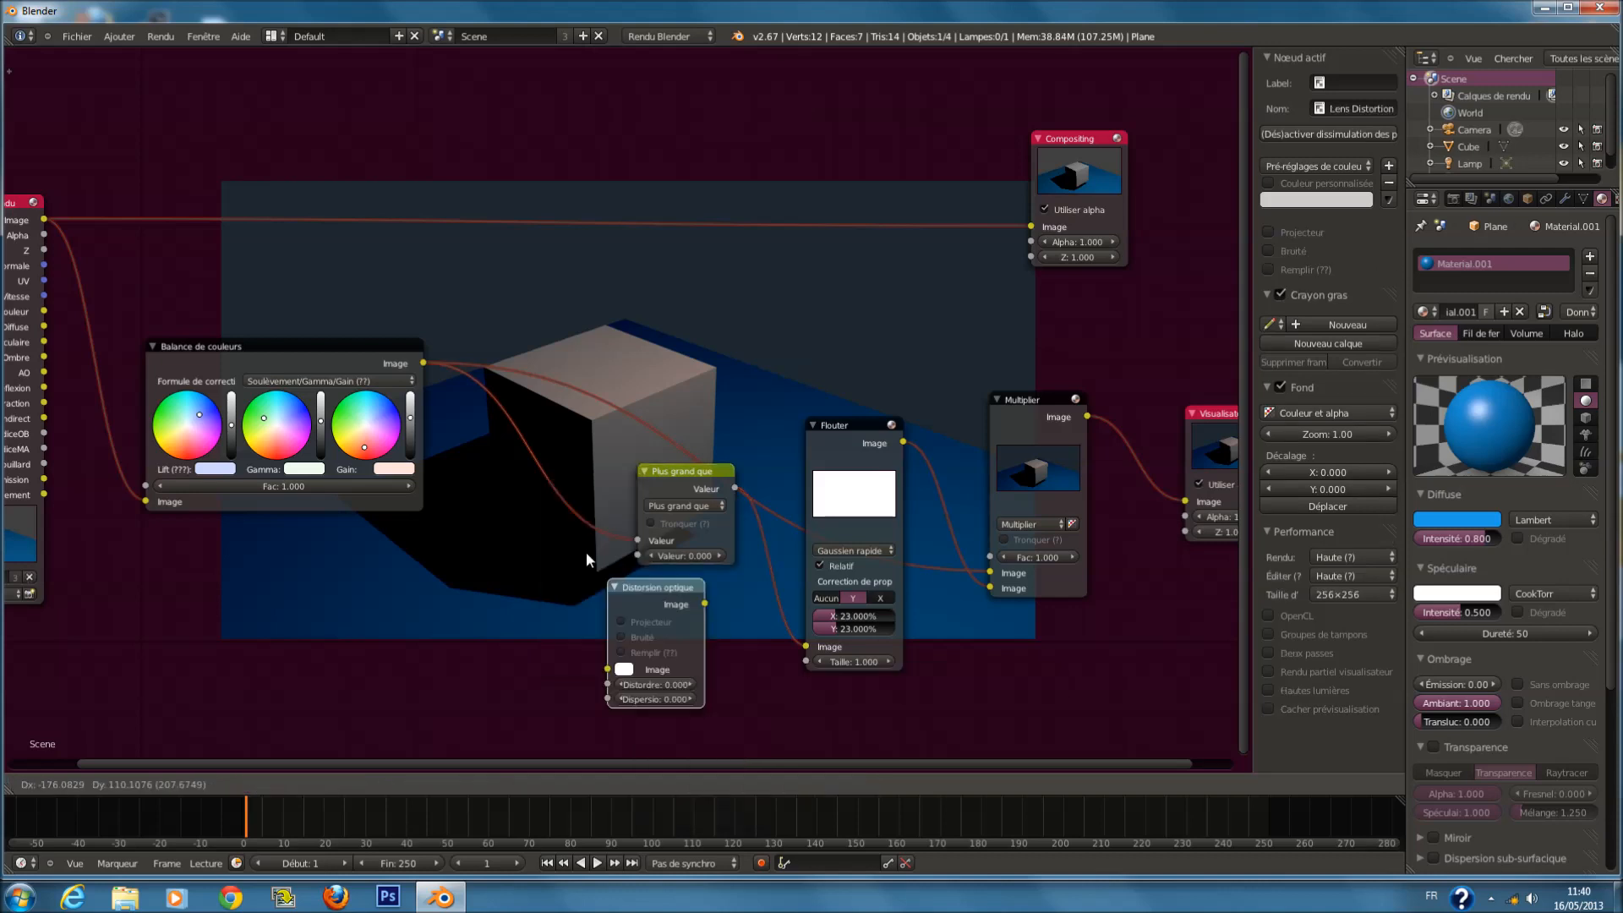
pyautogui.click(529, 559)
pyautogui.press('Return')
# Set the Flouter node's X and Y blur amounts to 12 %.
pyautogui.scroll(-1, 727, 575)
pyautogui.moveTo(710, 568); pyautogui.dragTo(584, 574, button='middle')
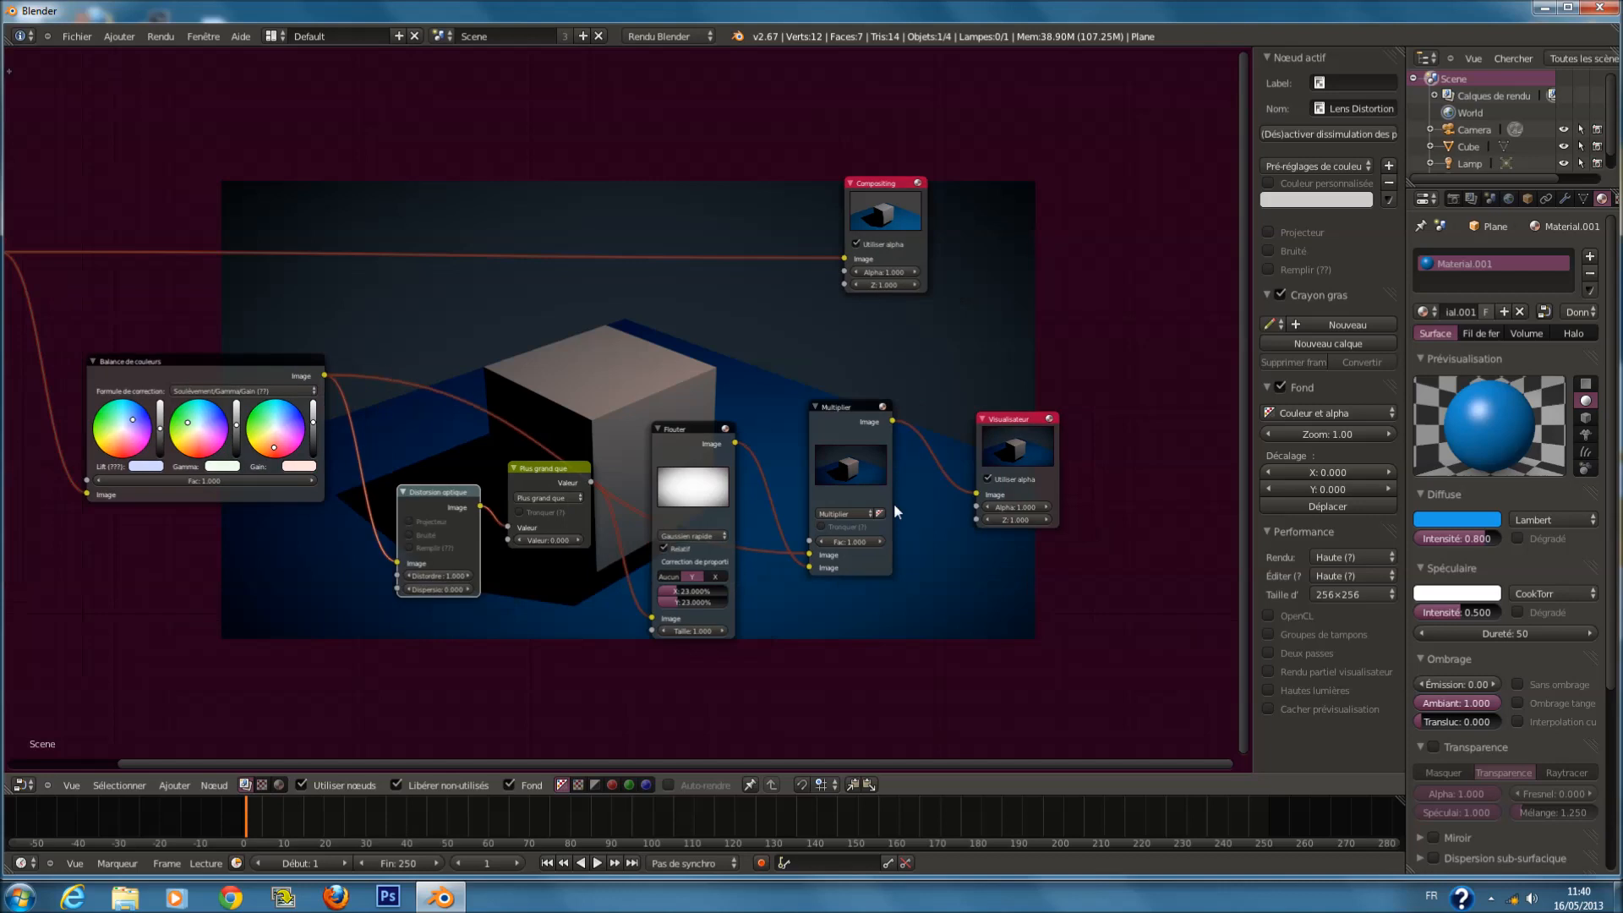
pyautogui.scroll(2, 793, 570)
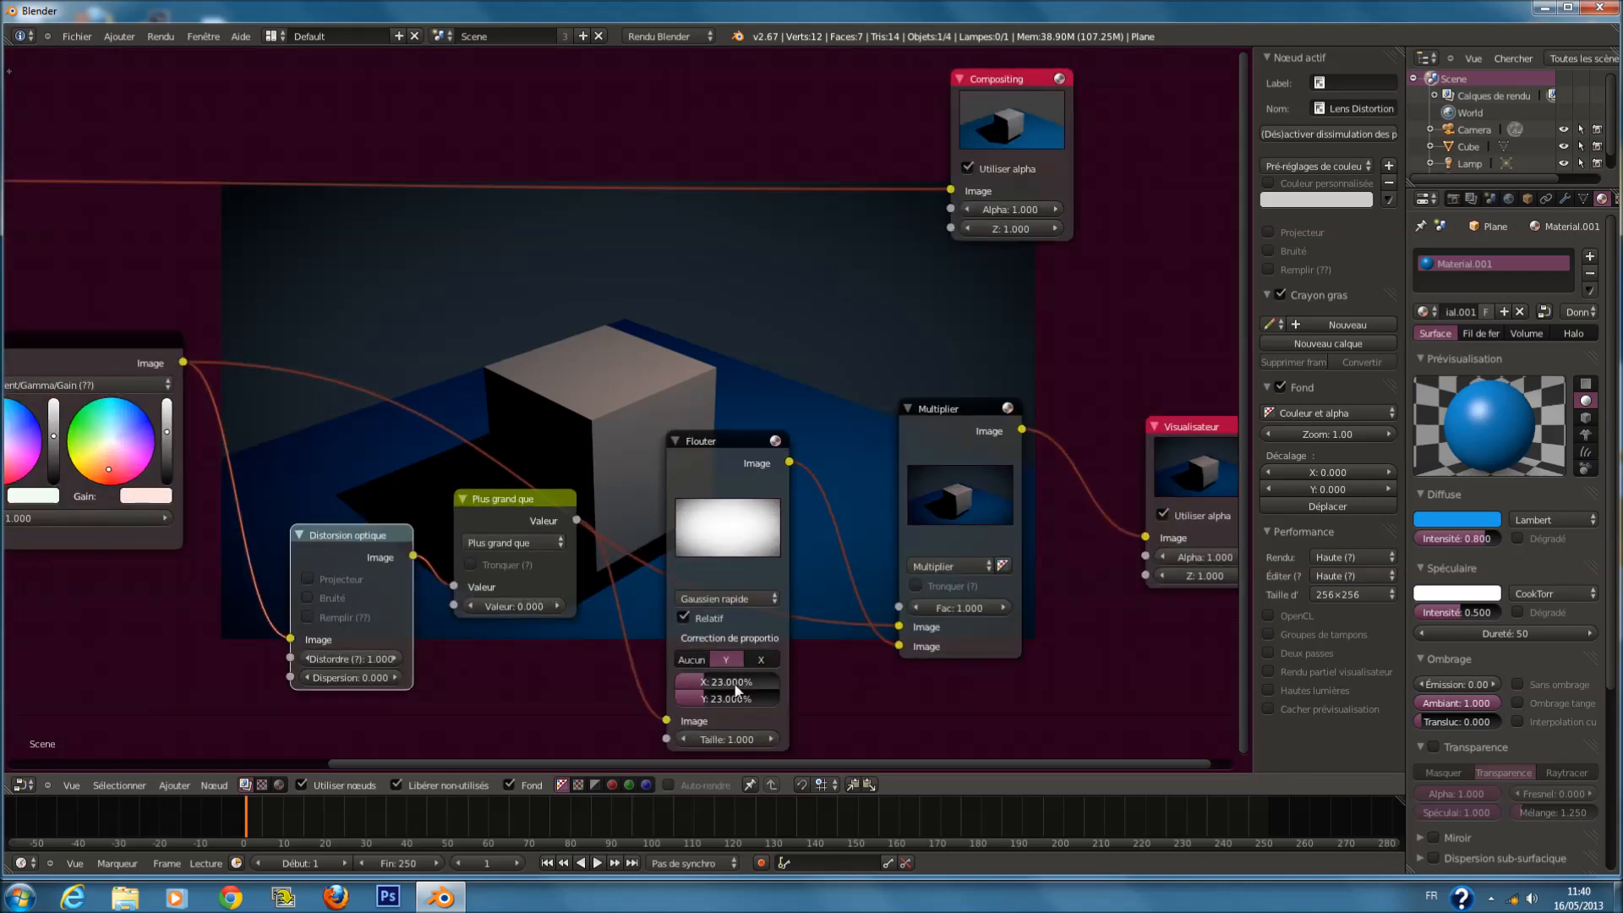
pyautogui.click(733, 683)
pyautogui.write('12')
pyautogui.press('Return')
pyautogui.click(719, 700)
pyautogui.write('12')
pyautogui.press('Return')
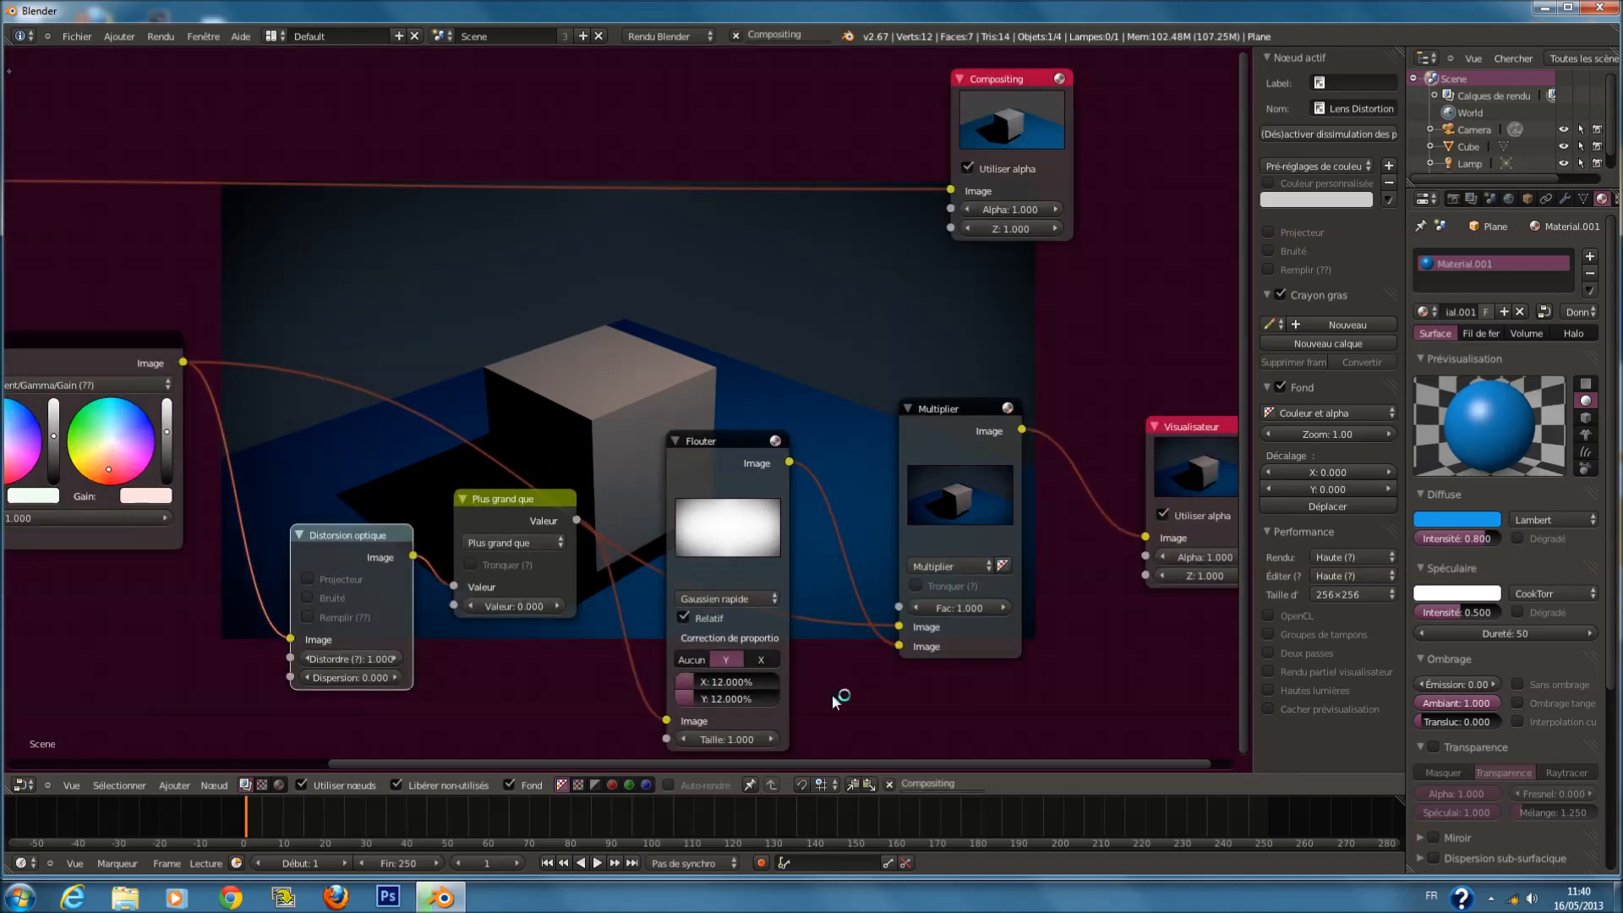
# Move the Visualisateur and Compositing nodes farther from the Multiplier node to make room for another node.
pyautogui.scroll(-1, 1094, 479)
pyautogui.moveTo(1094, 479); pyautogui.dragTo(696, 414, button='middle')
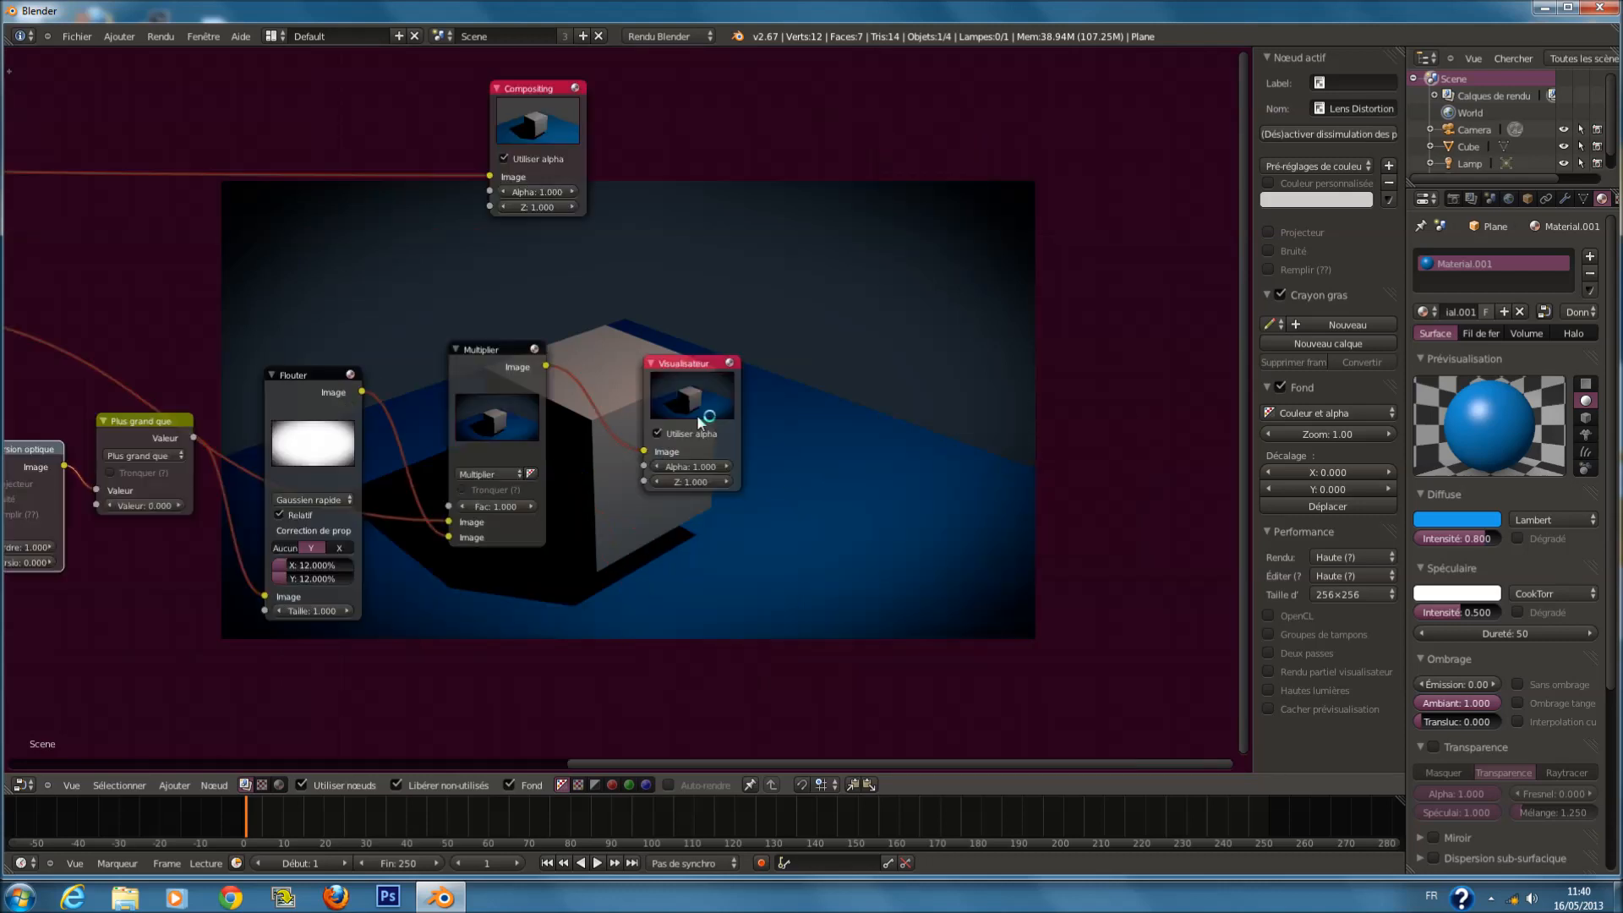
pyautogui.moveTo(696, 414); pyautogui.dragTo(968, 442)
pyautogui.moveTo(545, 110); pyautogui.dragTo(988, 141)
# Insert an Éblouissement filter node between the Multiplier and Visualisateur nodes and set its Limite to 0.
pyautogui.scroll(3, 690, 462)
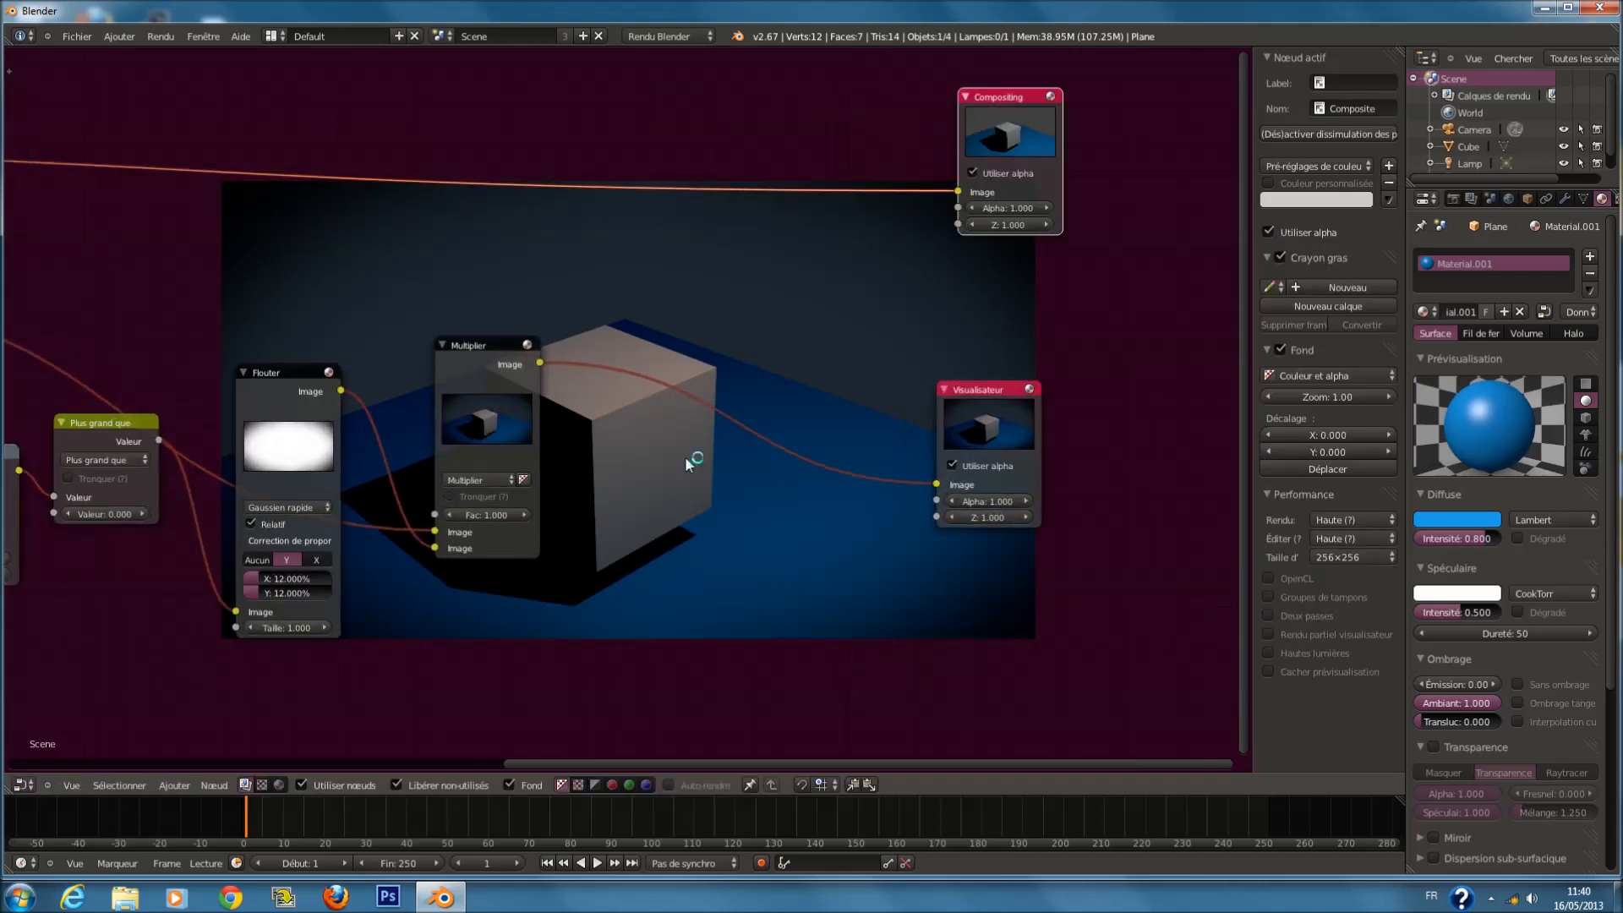
pyautogui.hotkey('shift', 'a')
pyautogui.moveTo(693, 458)
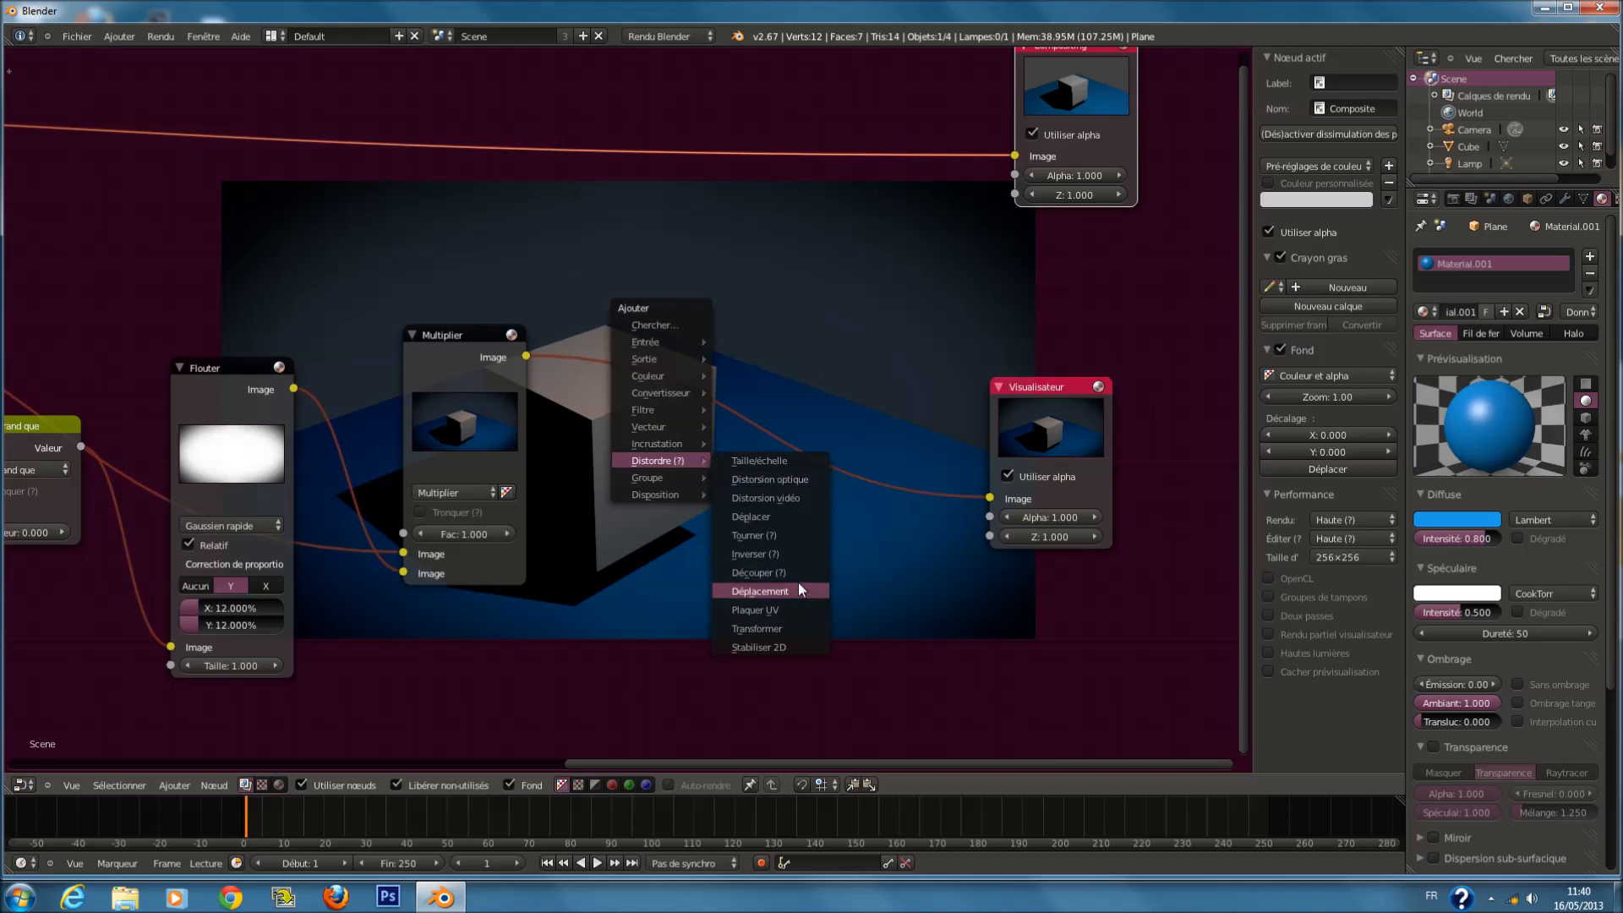
pyautogui.moveTo(660, 394)
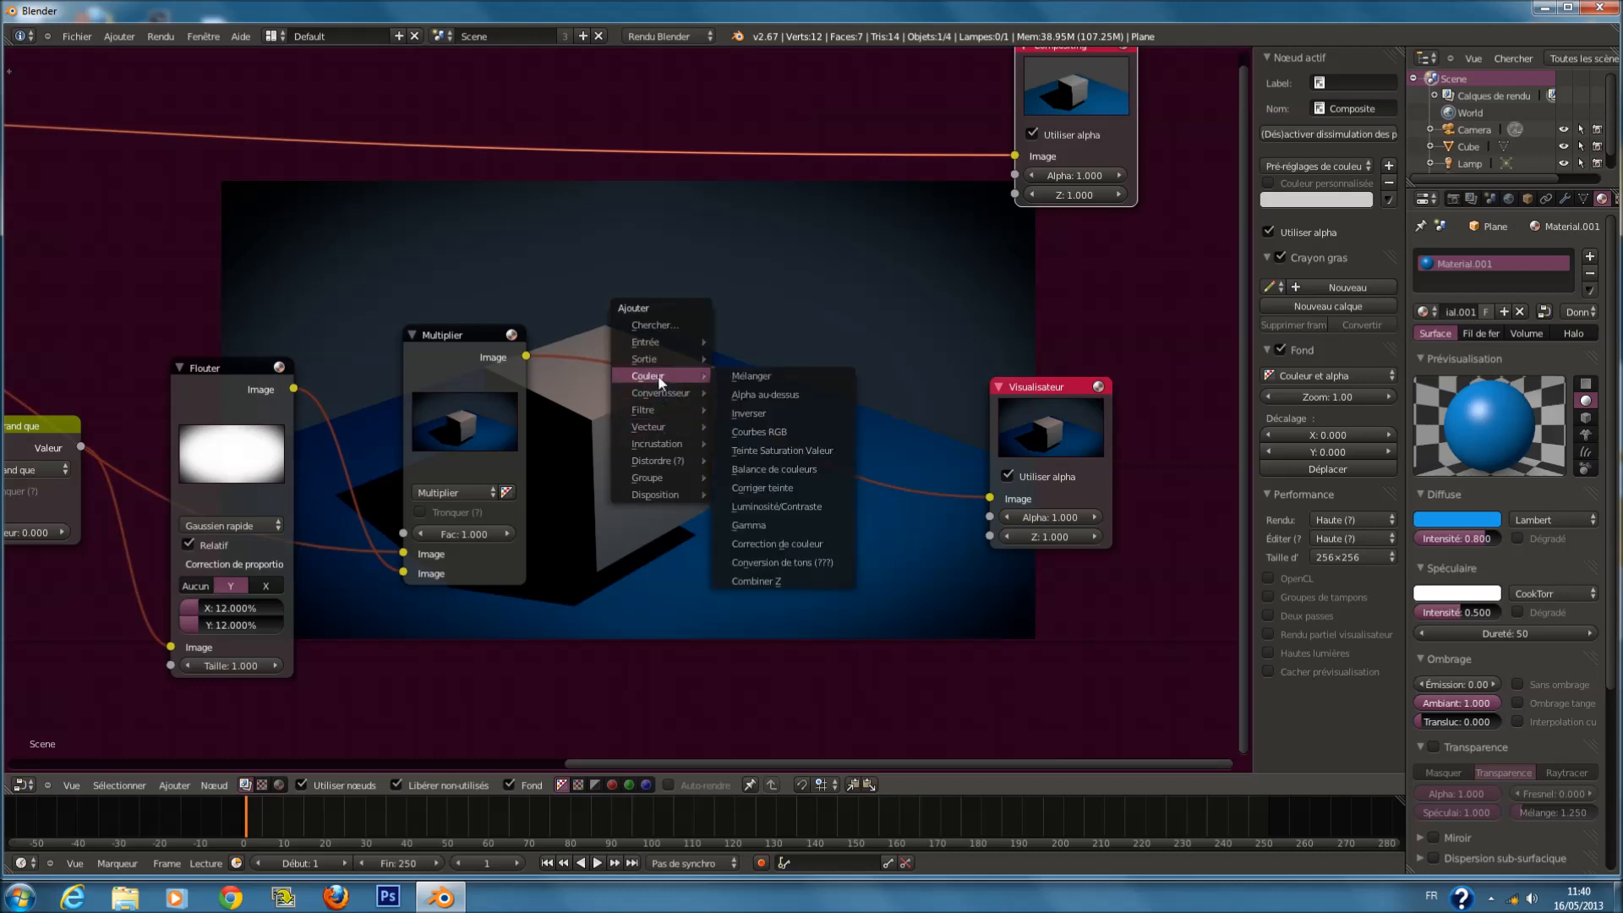
pyautogui.moveTo(661, 358)
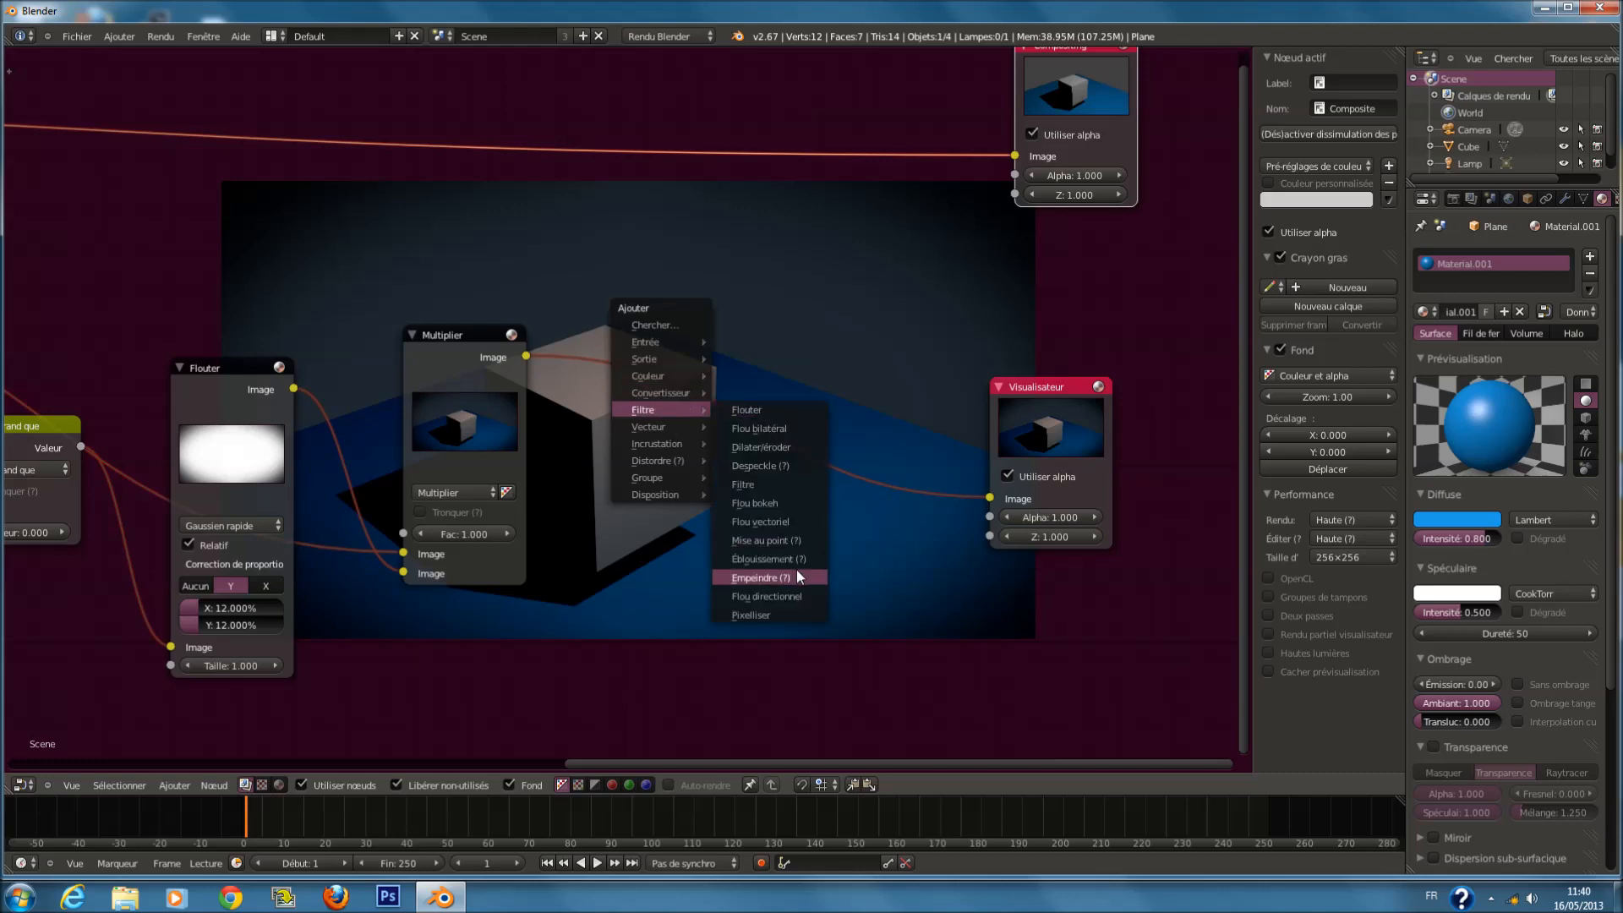
pyautogui.click(790, 560)
pyautogui.click(677, 388)
pyautogui.scroll(3, 749, 519)
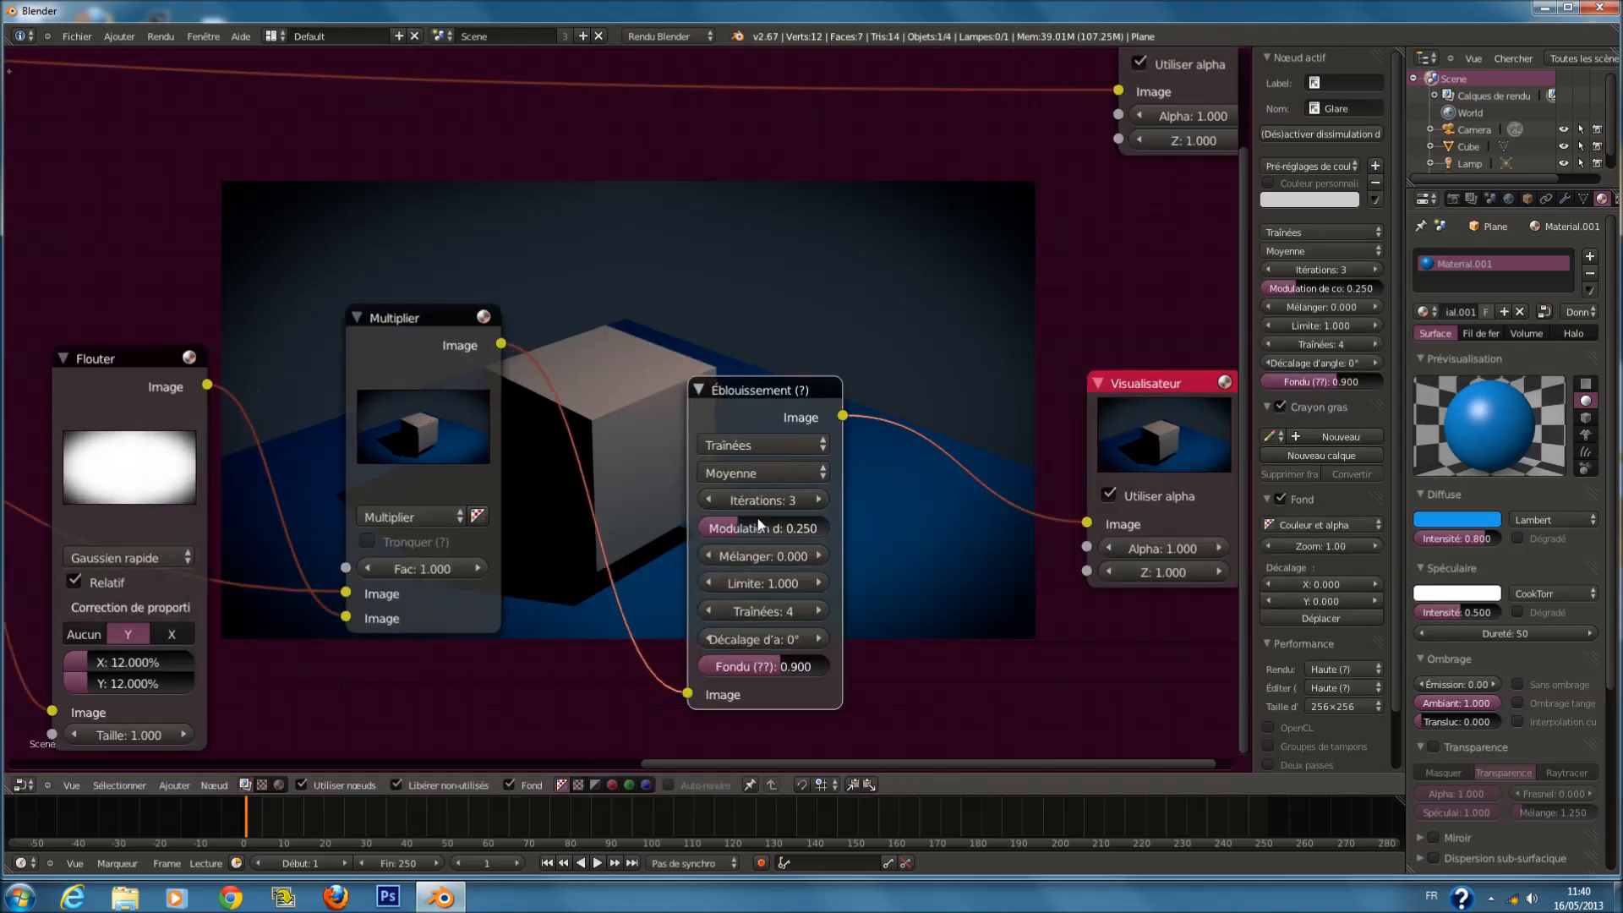
pyautogui.moveTo(801, 582); pyautogui.dragTo(764, 580)
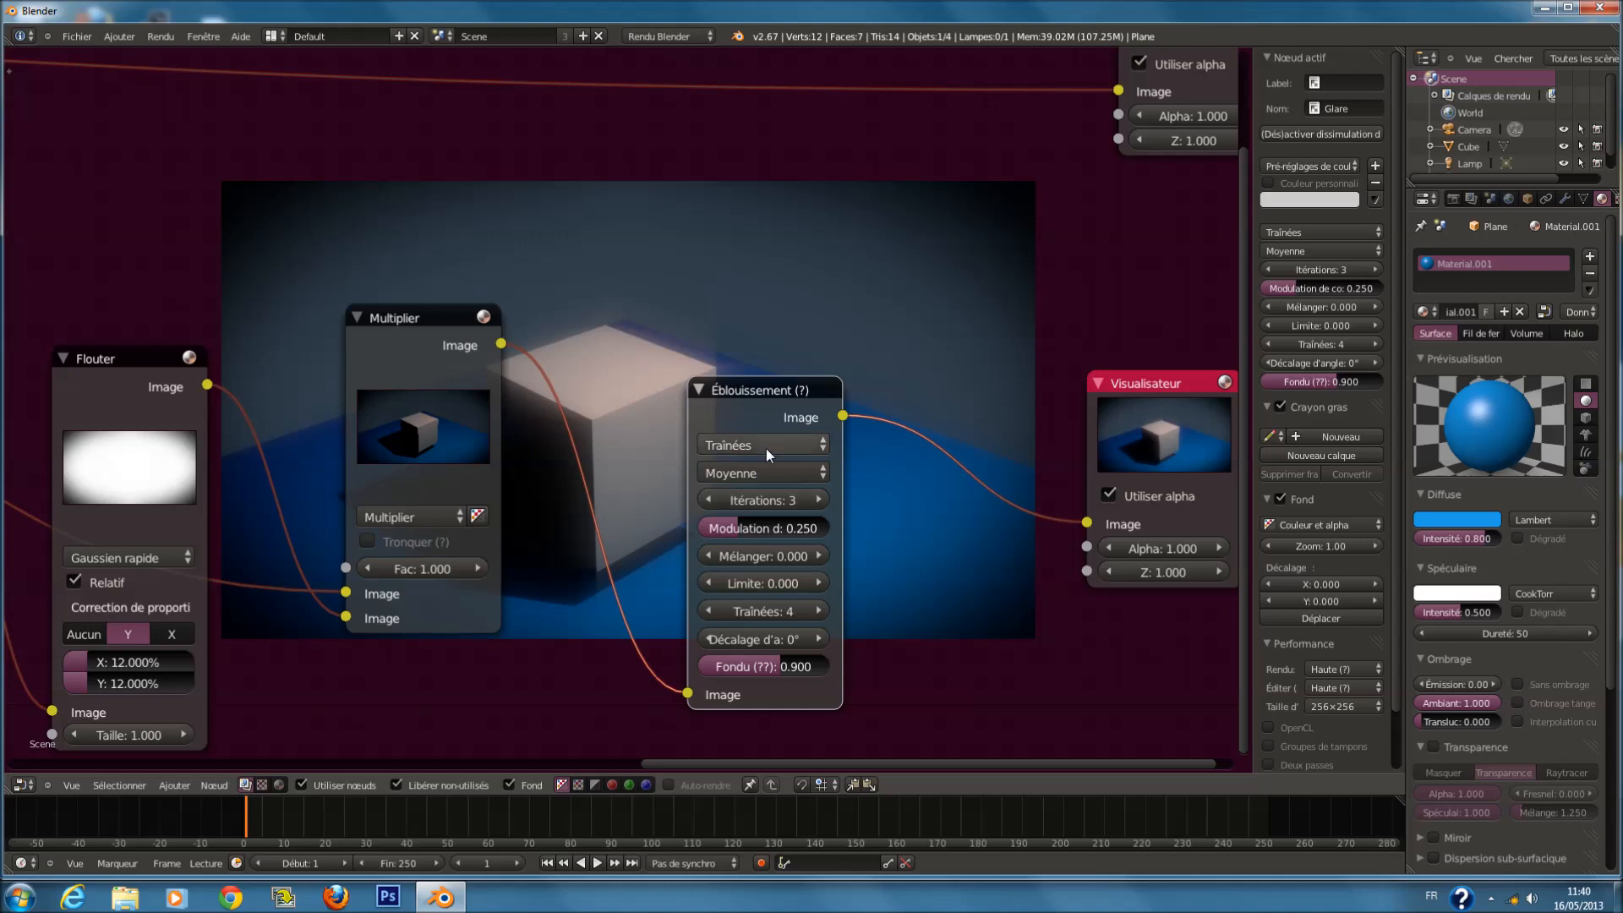
# Try the Fantômes and Brouillard lumineux glare types on the Éblouissement node.
pyautogui.click(766, 446)
pyautogui.click(766, 408)
pyautogui.click(783, 444)
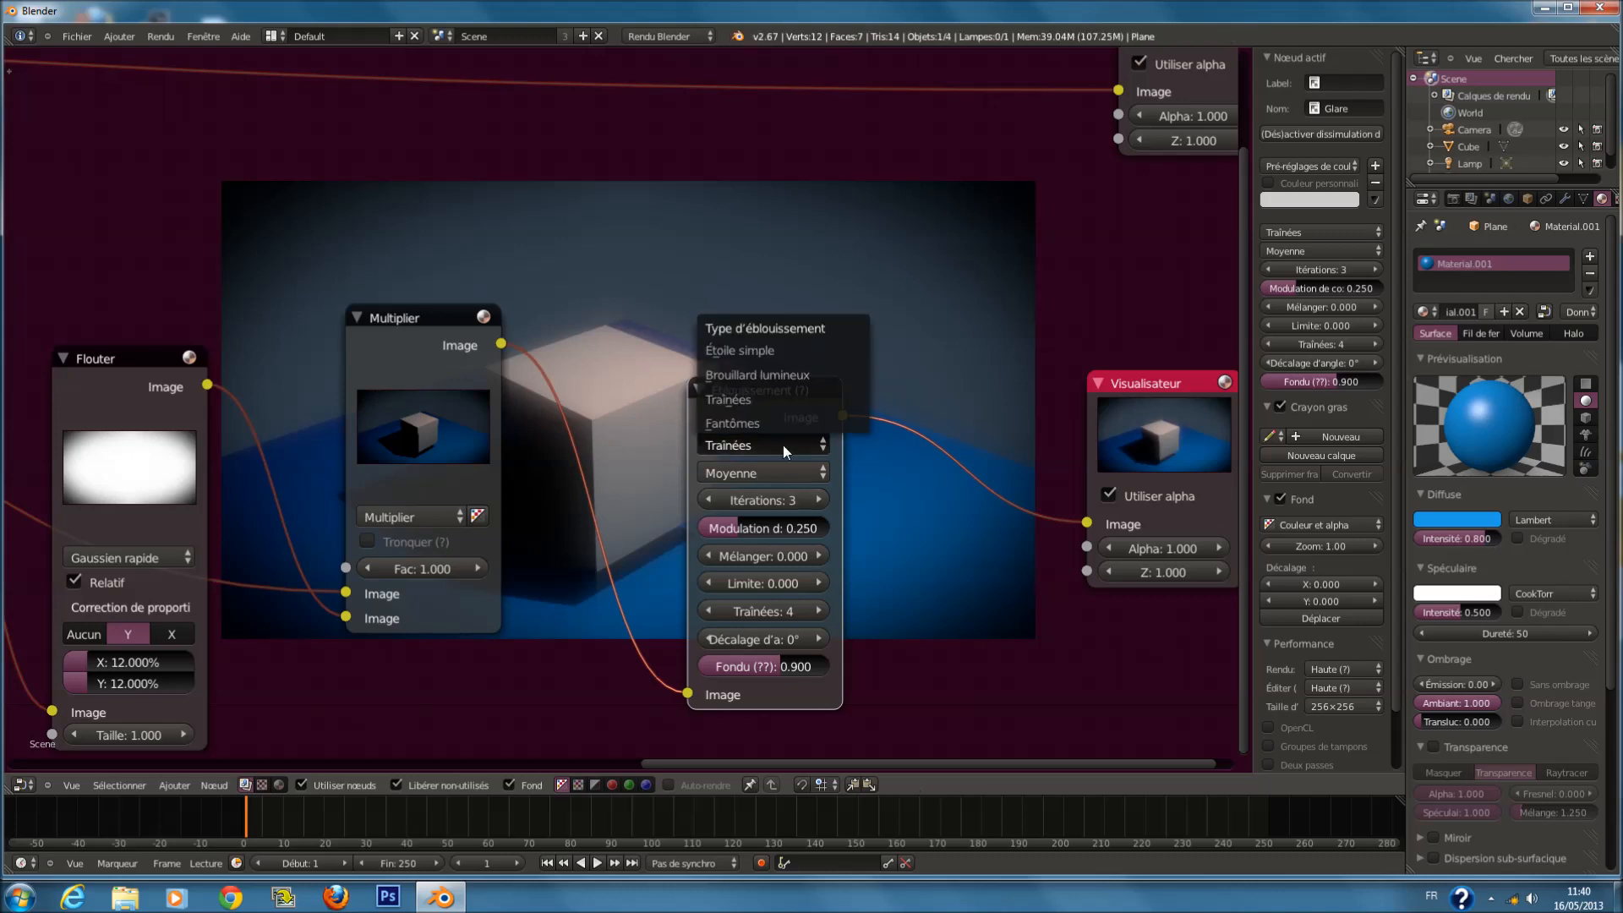
pyautogui.click(837, 423)
pyautogui.click(799, 445)
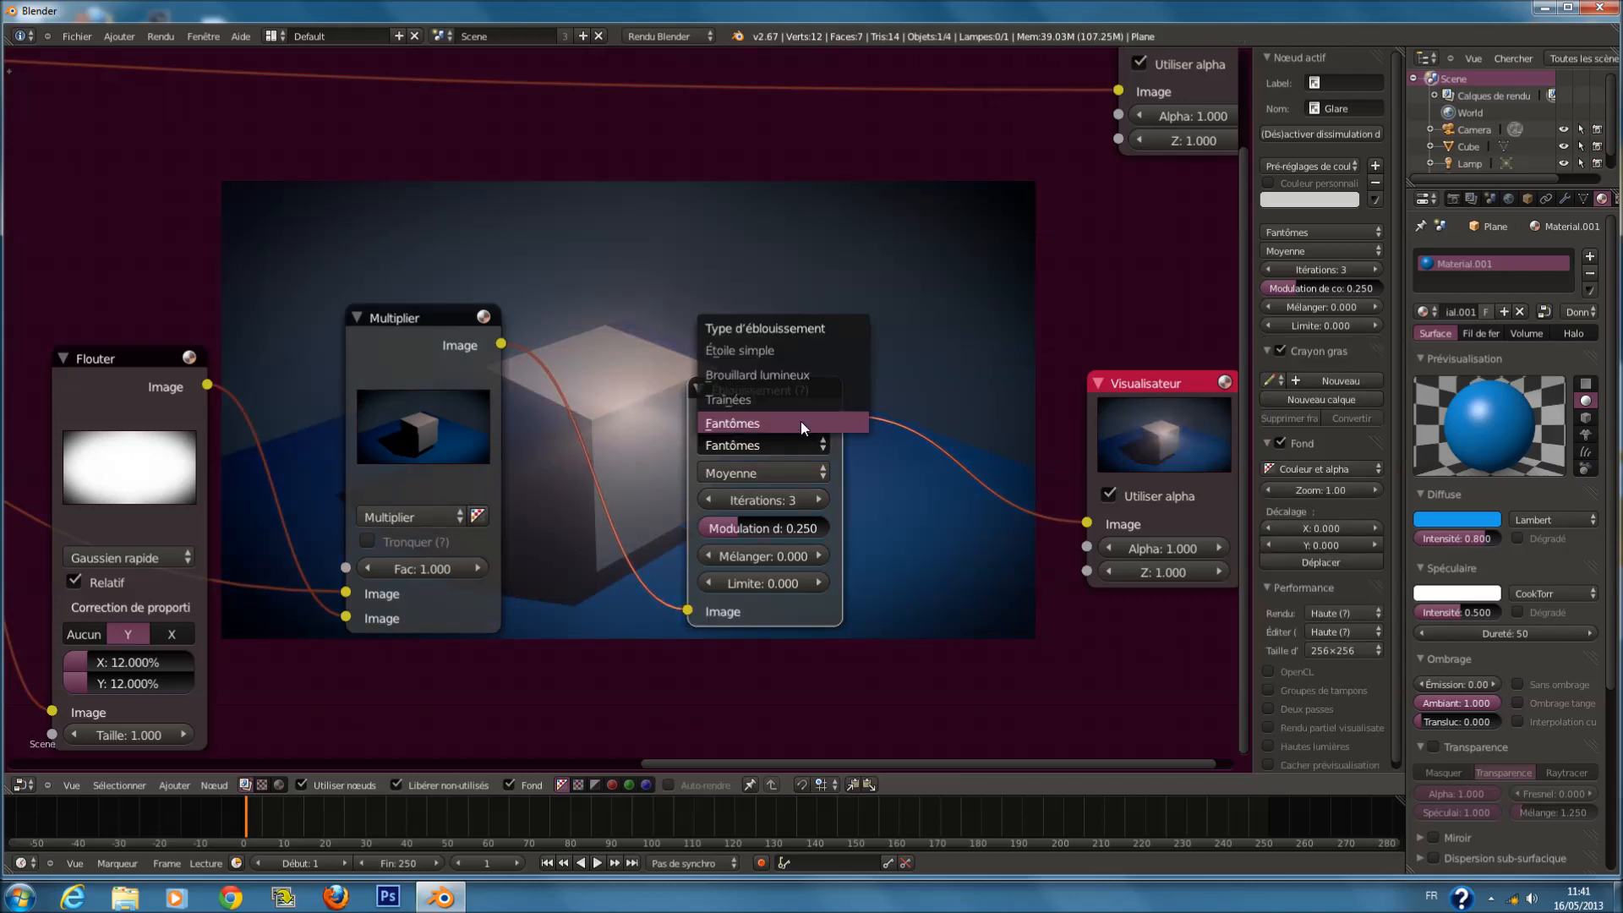
pyautogui.click(800, 375)
# Set the Éblouissement node's glare type to Étoile simple.
pyautogui.moveTo(797, 451); pyautogui.dragTo(822, 546, button='middle')
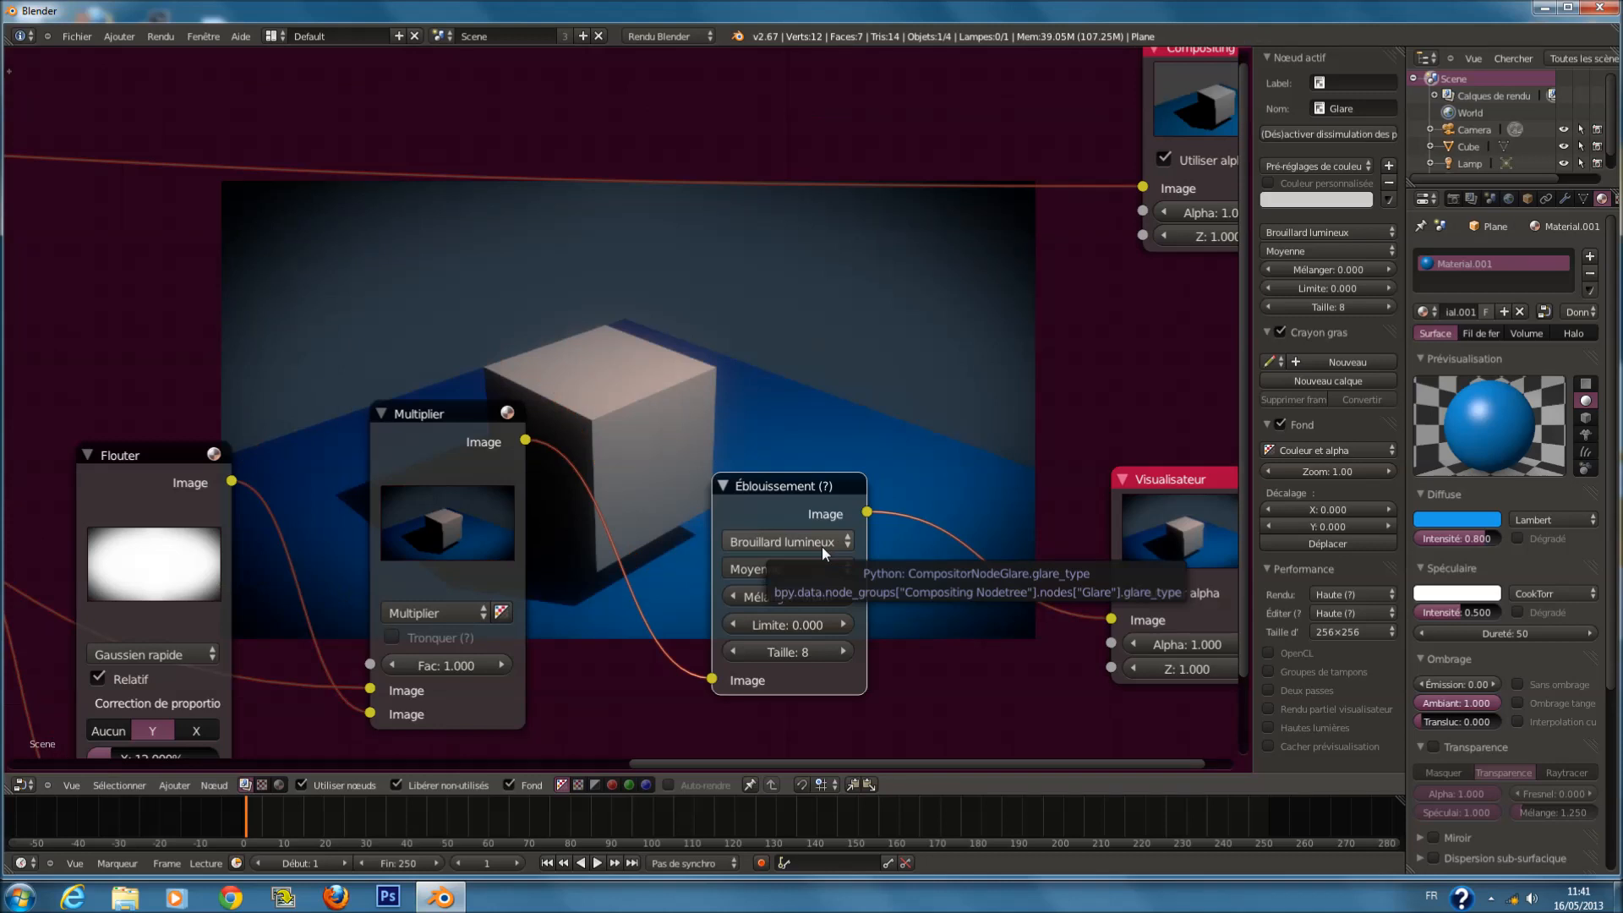
pyautogui.click(821, 546)
pyautogui.click(809, 445)
# Group all nodes from Balance de couleurs through Éblouissement into one node group and leave the group's editing view.
pyautogui.scroll(-3, 793, 485)
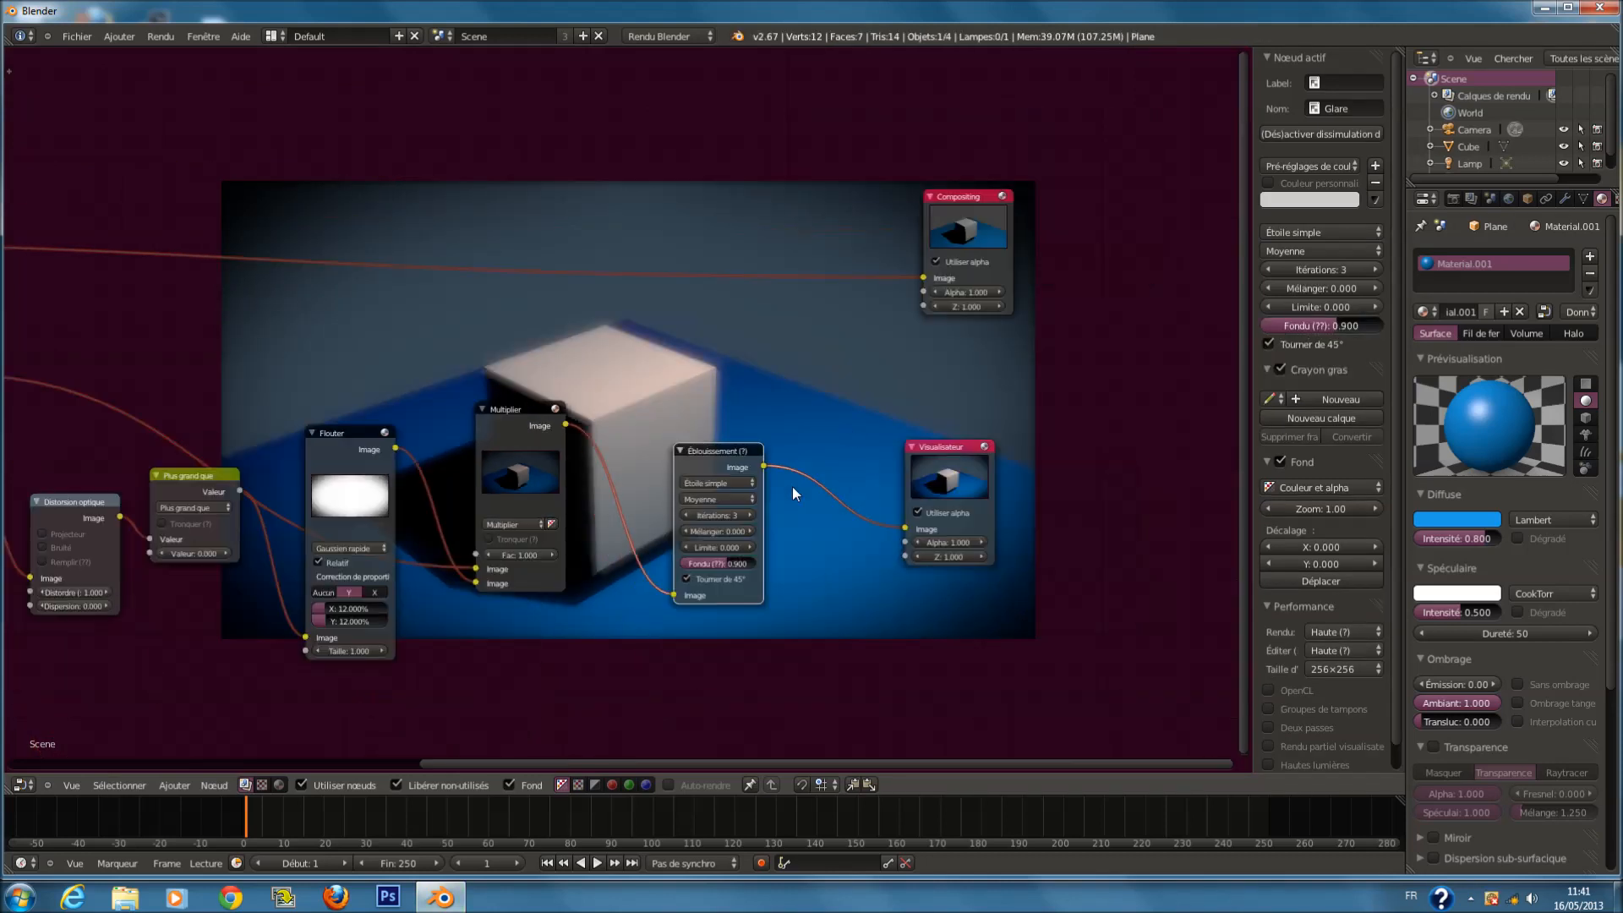
pyautogui.scroll(-4, 793, 486)
pyautogui.moveTo(722, 453); pyautogui.dragTo(991, 454, button='middle')
pyautogui.scroll(2, 661, 514)
pyautogui.scroll(-2, 677, 510)
pyautogui.scroll(2, 677, 511)
pyautogui.scroll(-1, 677, 511)
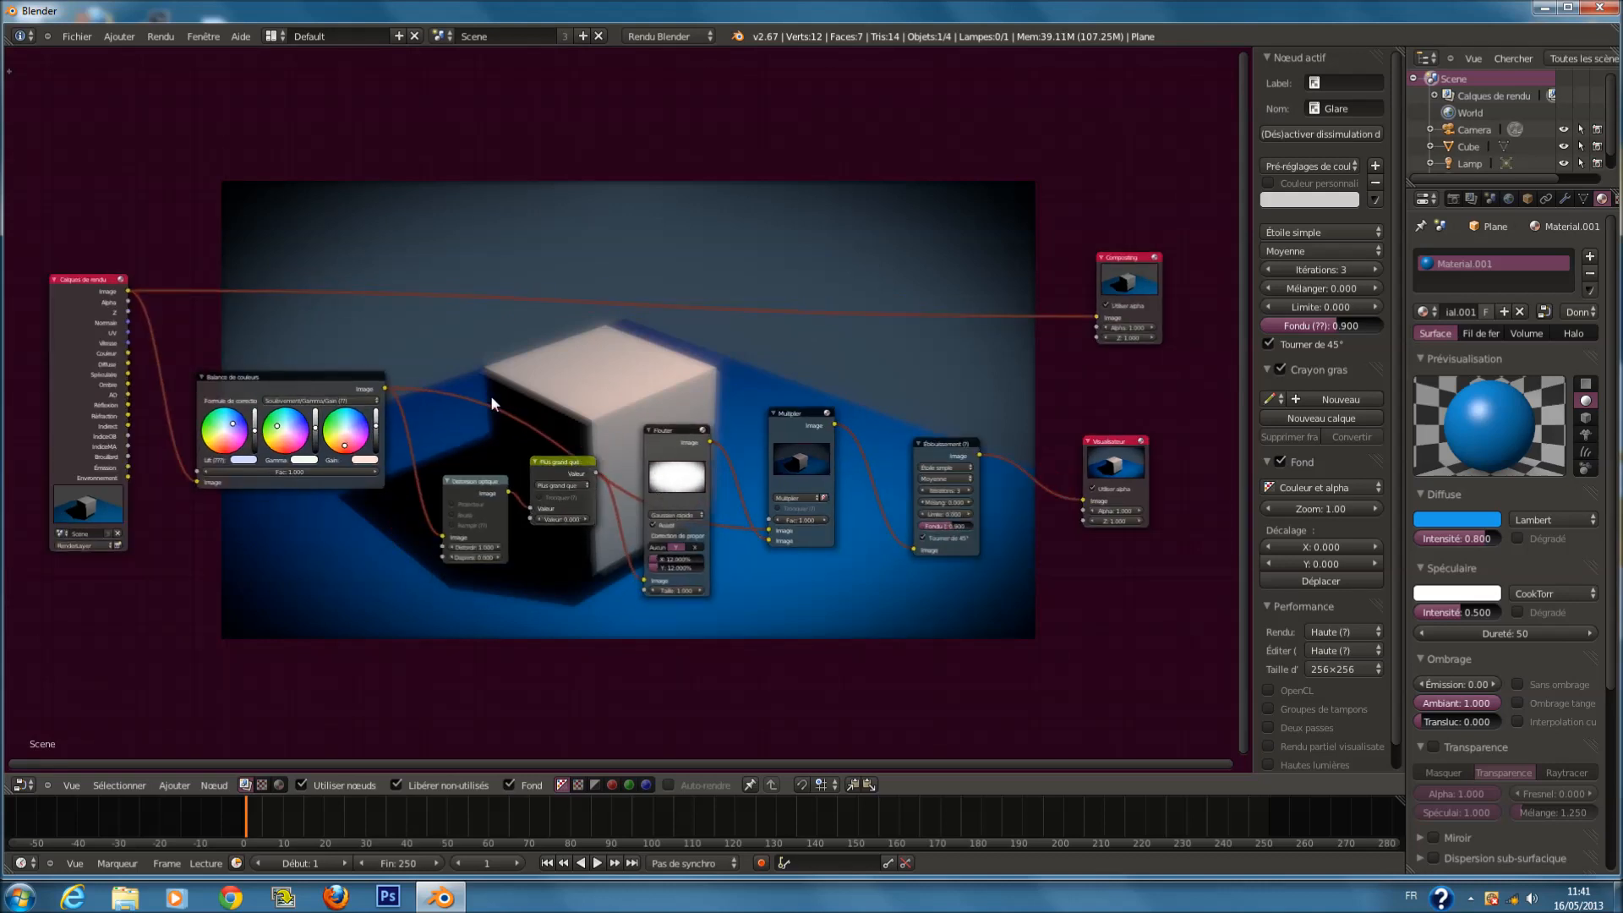
pyautogui.press('b')
pyautogui.moveTo(267, 337); pyautogui.dragTo(992, 646)
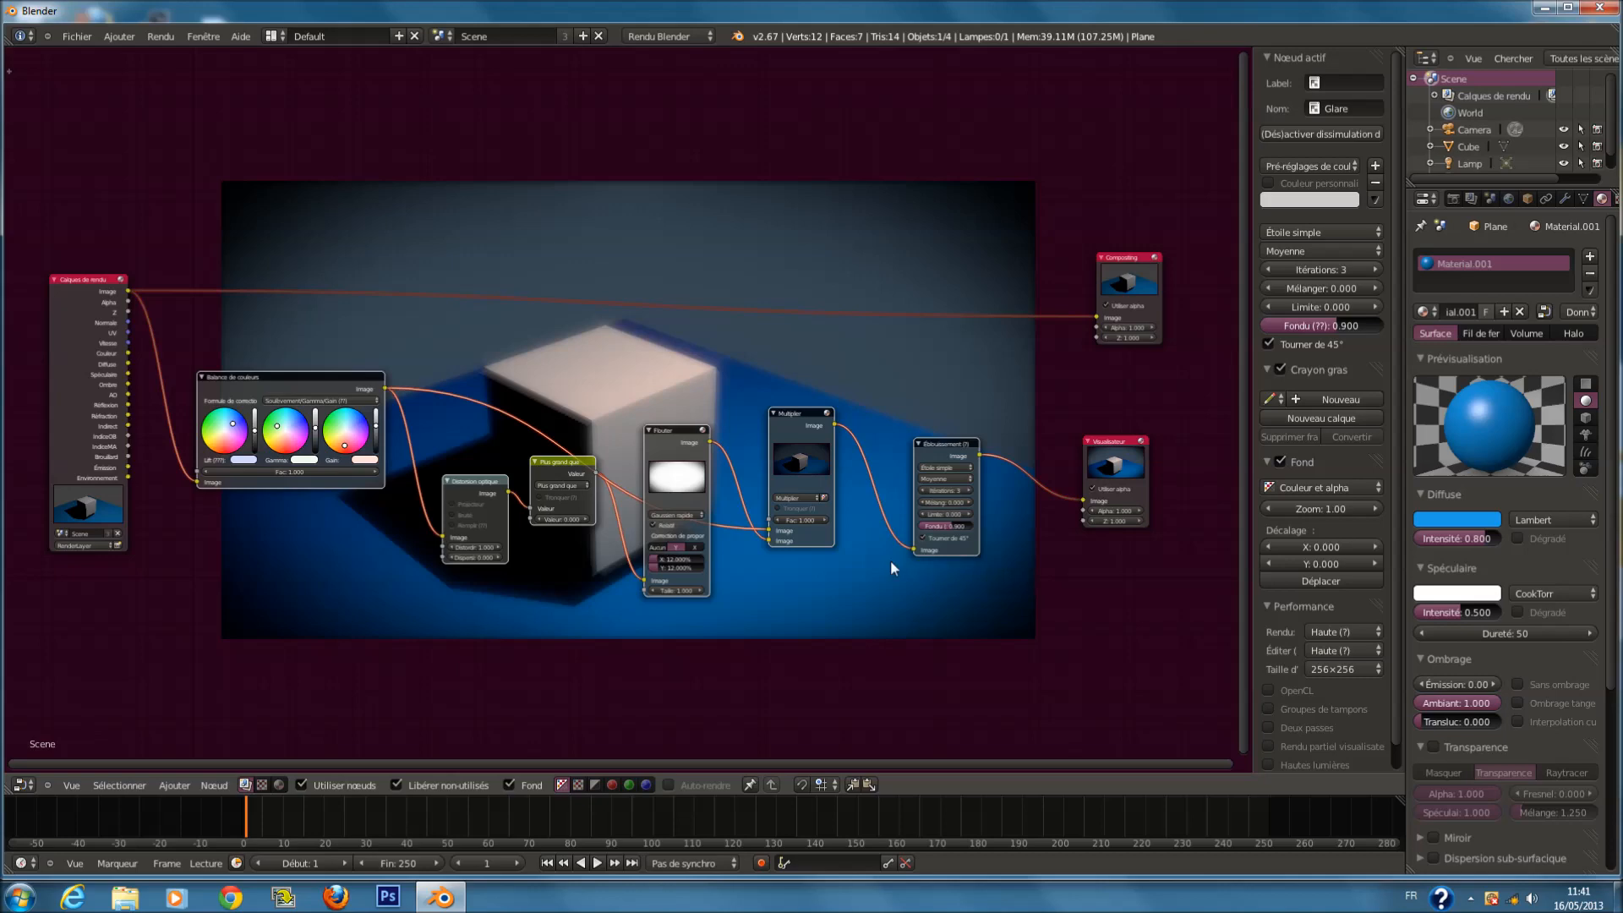
pyautogui.hotkey('ctrl', 'g')
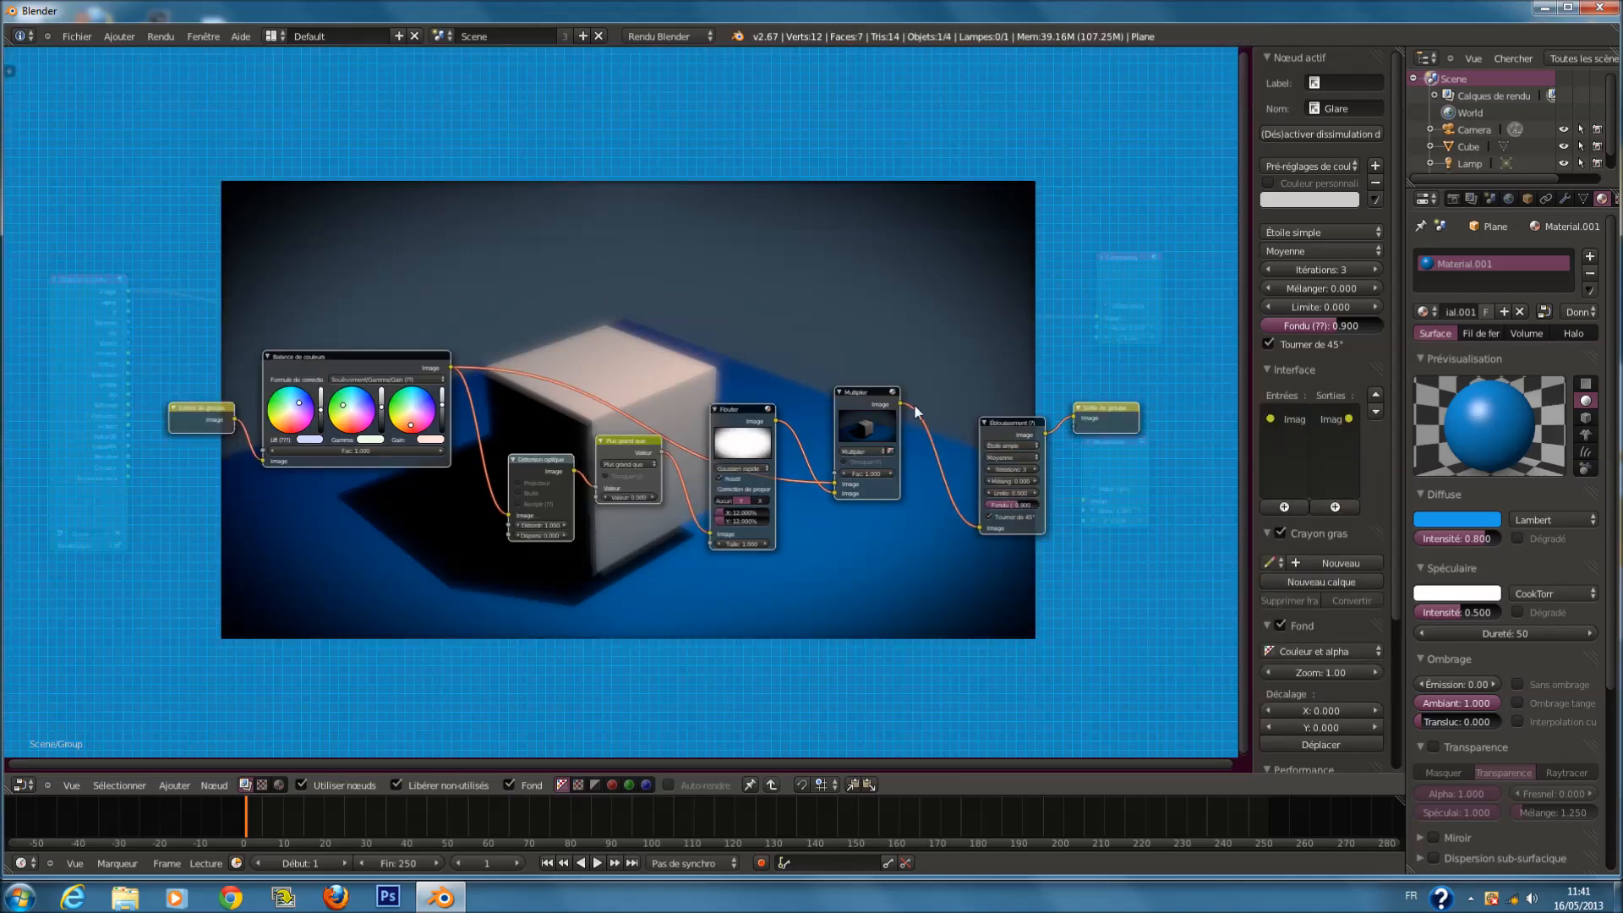
pyautogui.press('Tab')
pyautogui.press('Tab')
pyautogui.press('Tab')
# Place the NodeGroup node beside Calques de rendu and bring the Compositing and Visualisateur nodes close to it.
pyautogui.moveTo(615, 440); pyautogui.dragTo(180, 340)
pyautogui.click(1167, 267)
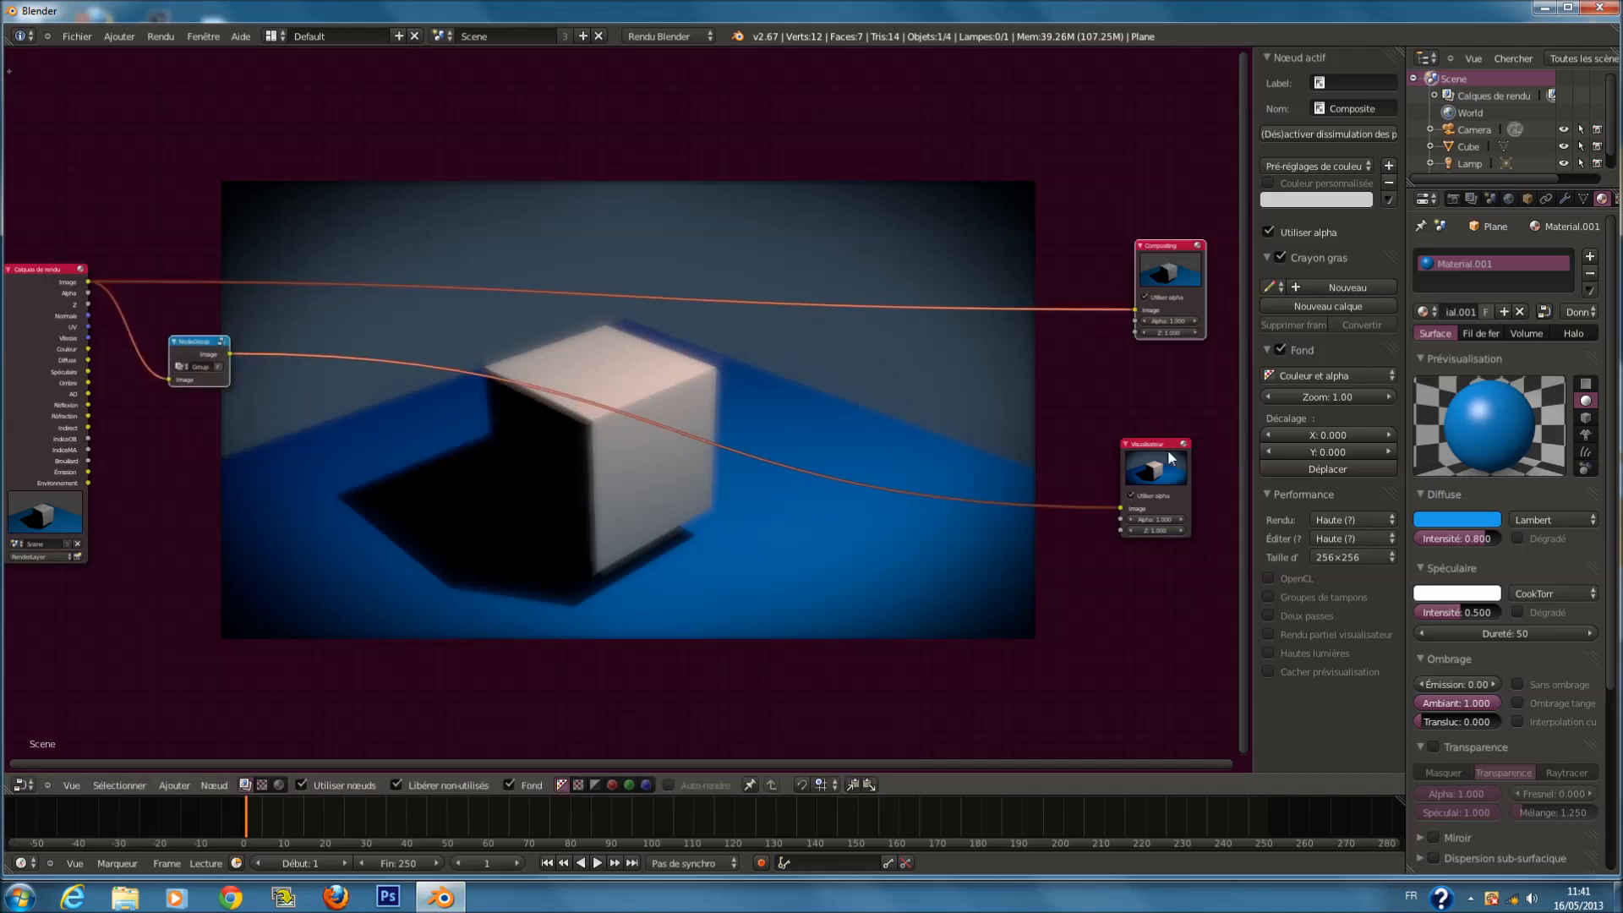
pyautogui.keyDown('shift'); pyautogui.click(1169, 457); pyautogui.keyUp('shift')
pyautogui.press('g')
pyautogui.click(1157, 470)
pyautogui.press('a')
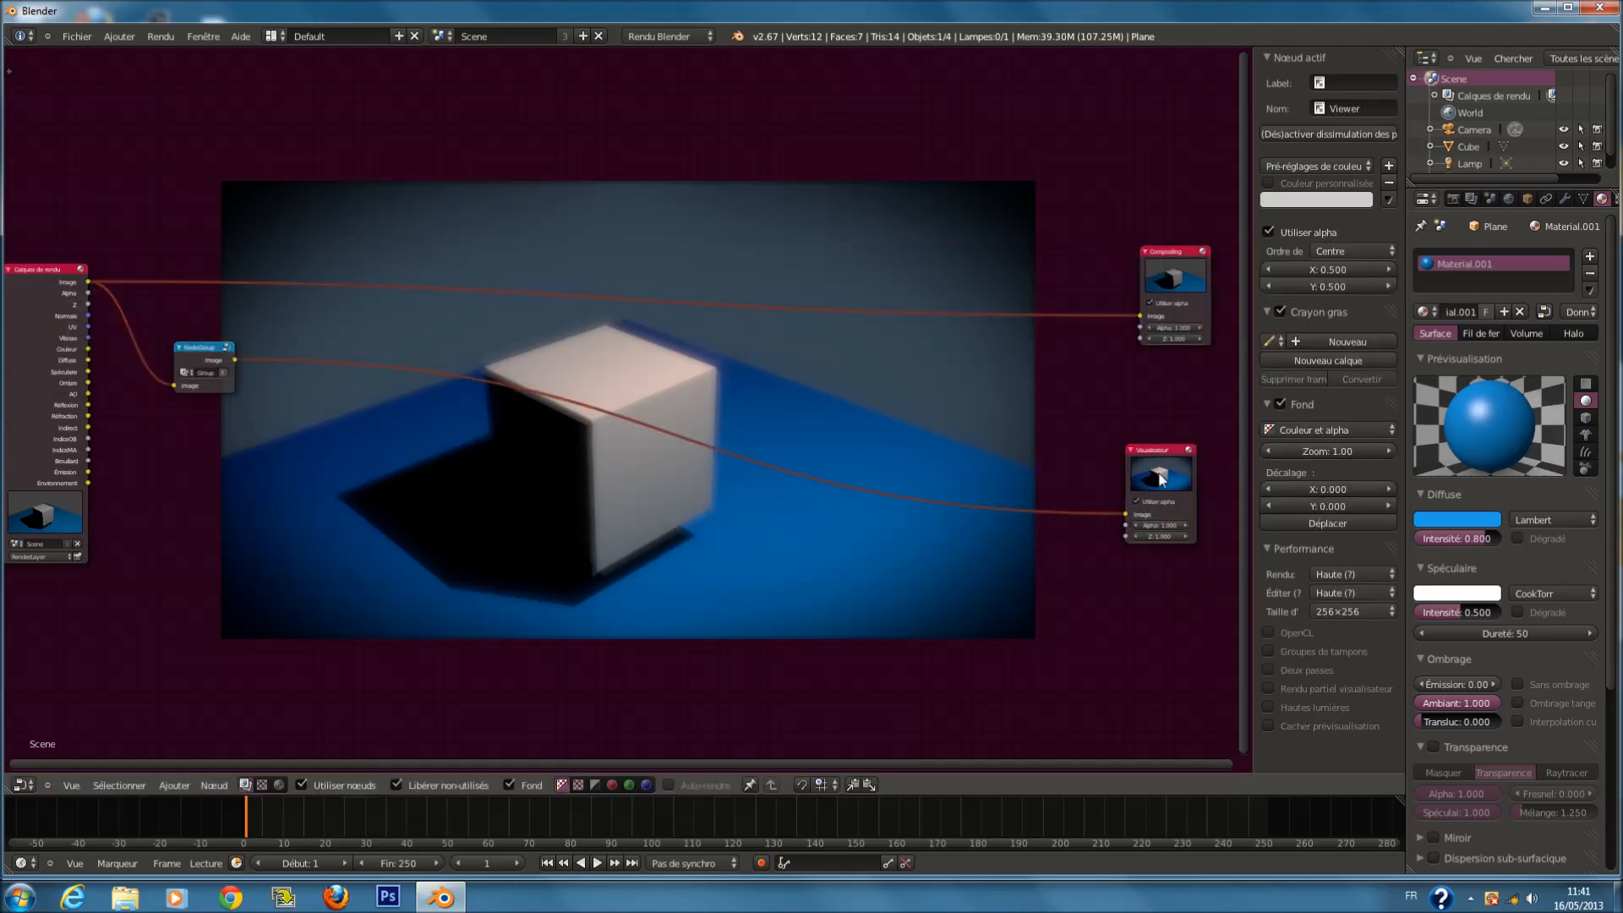
pyautogui.click(1173, 280)
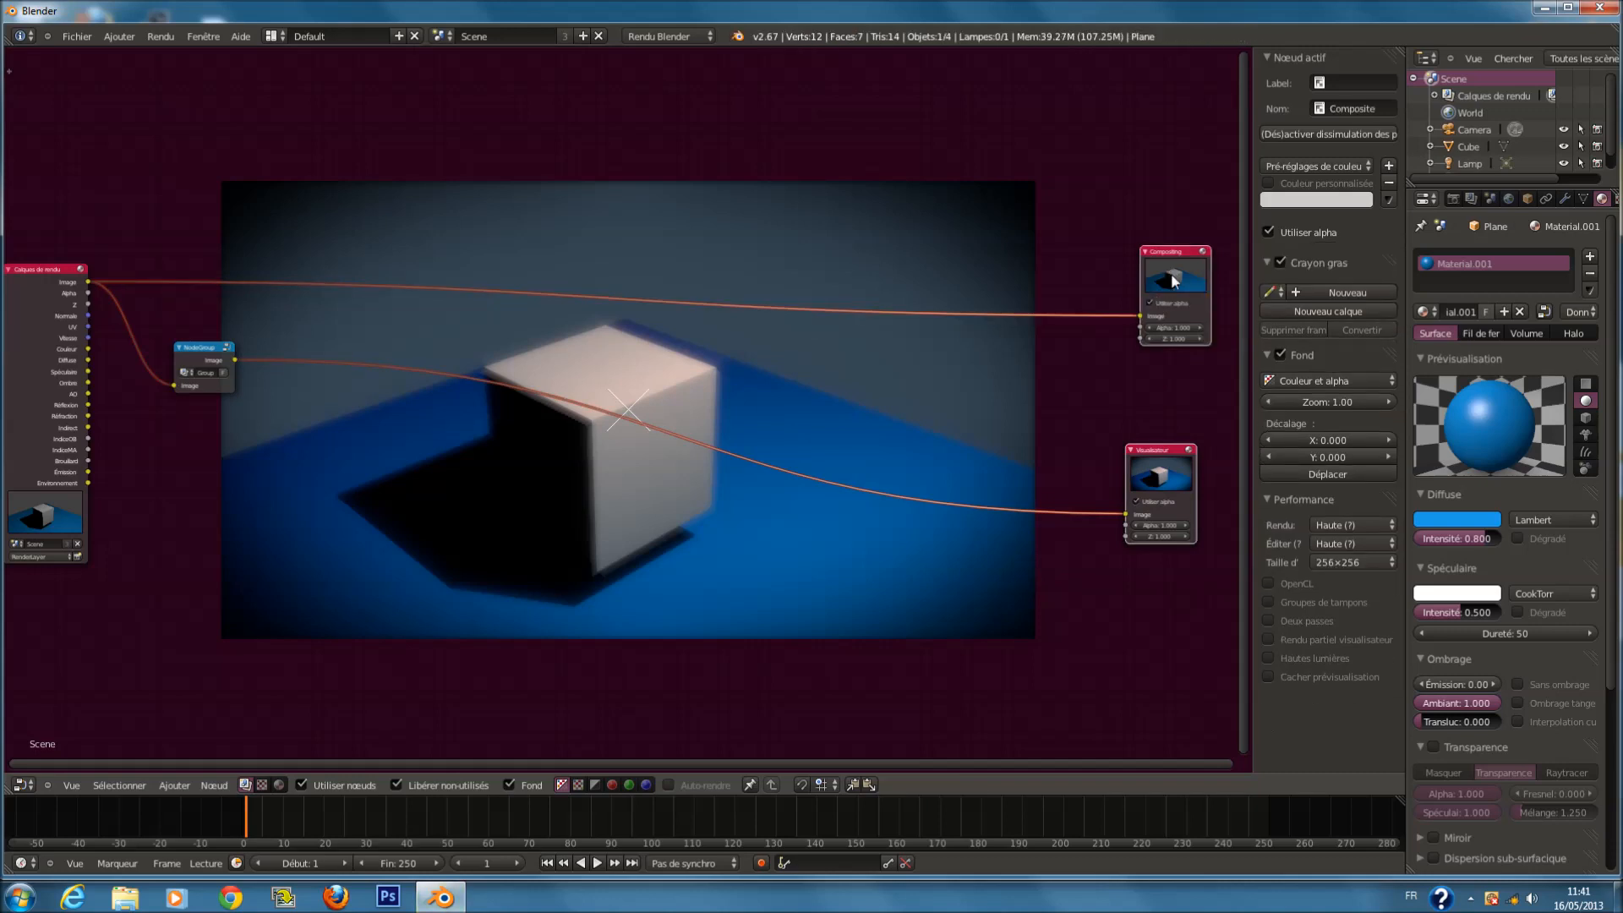
pyautogui.press('g')
pyautogui.click(311, 394)
pyautogui.press('a')
# Connect the NodeGroup's image output to the Compositing node's image input.
pyautogui.scroll(1, 230, 362)
pyautogui.moveTo(230, 362); pyautogui.dragTo(561, 355, button='middle')
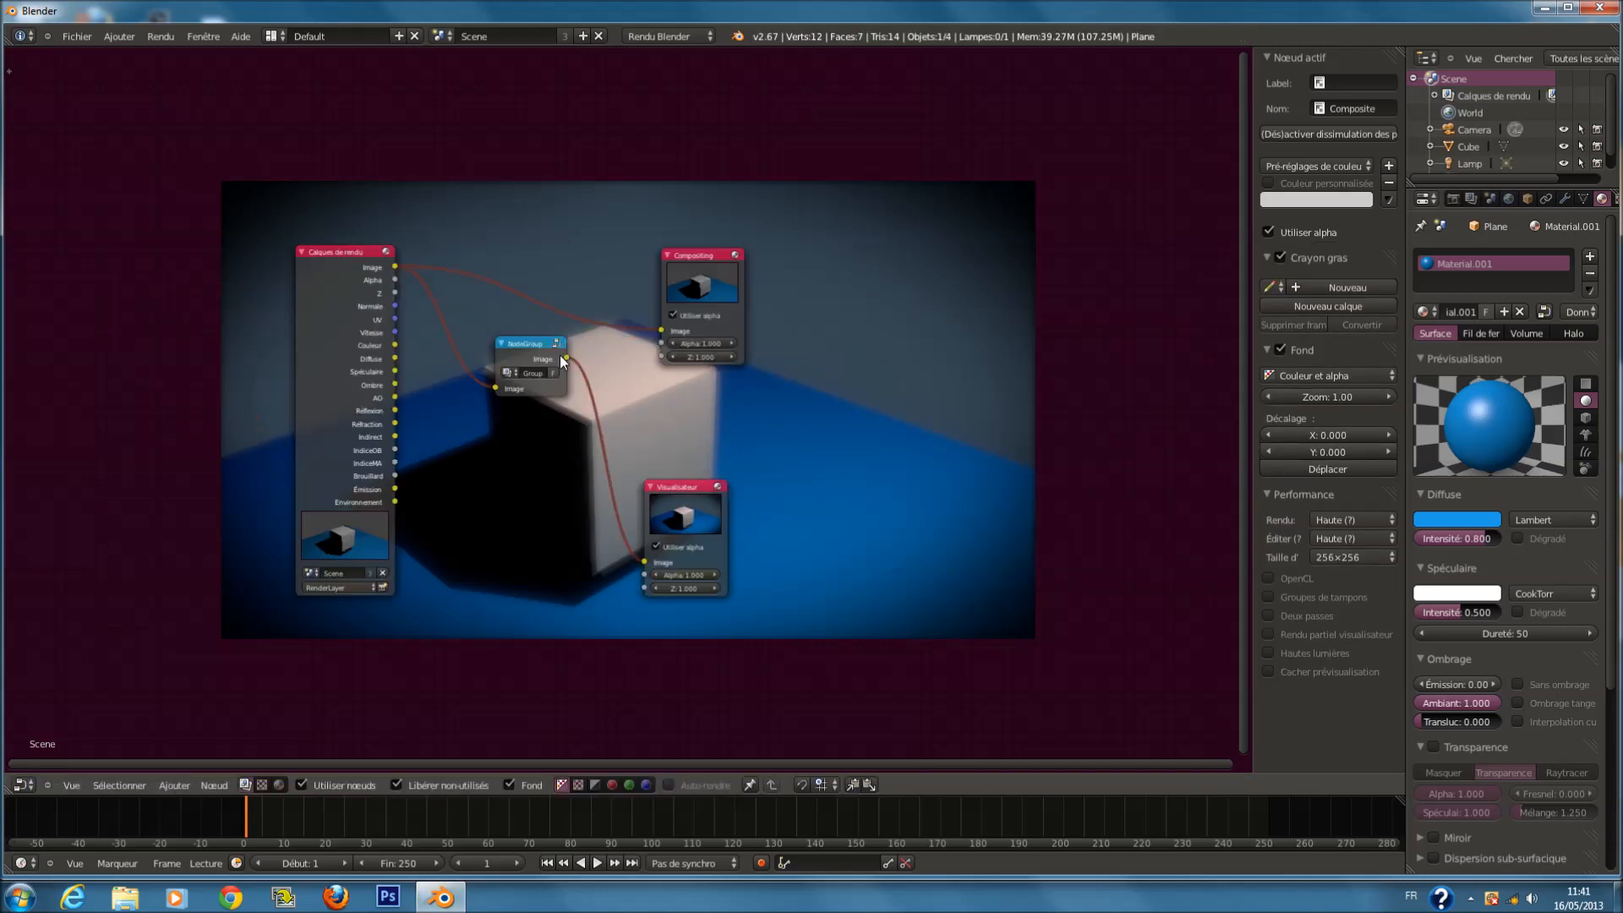
pyautogui.moveTo(564, 359); pyautogui.dragTo(662, 331)
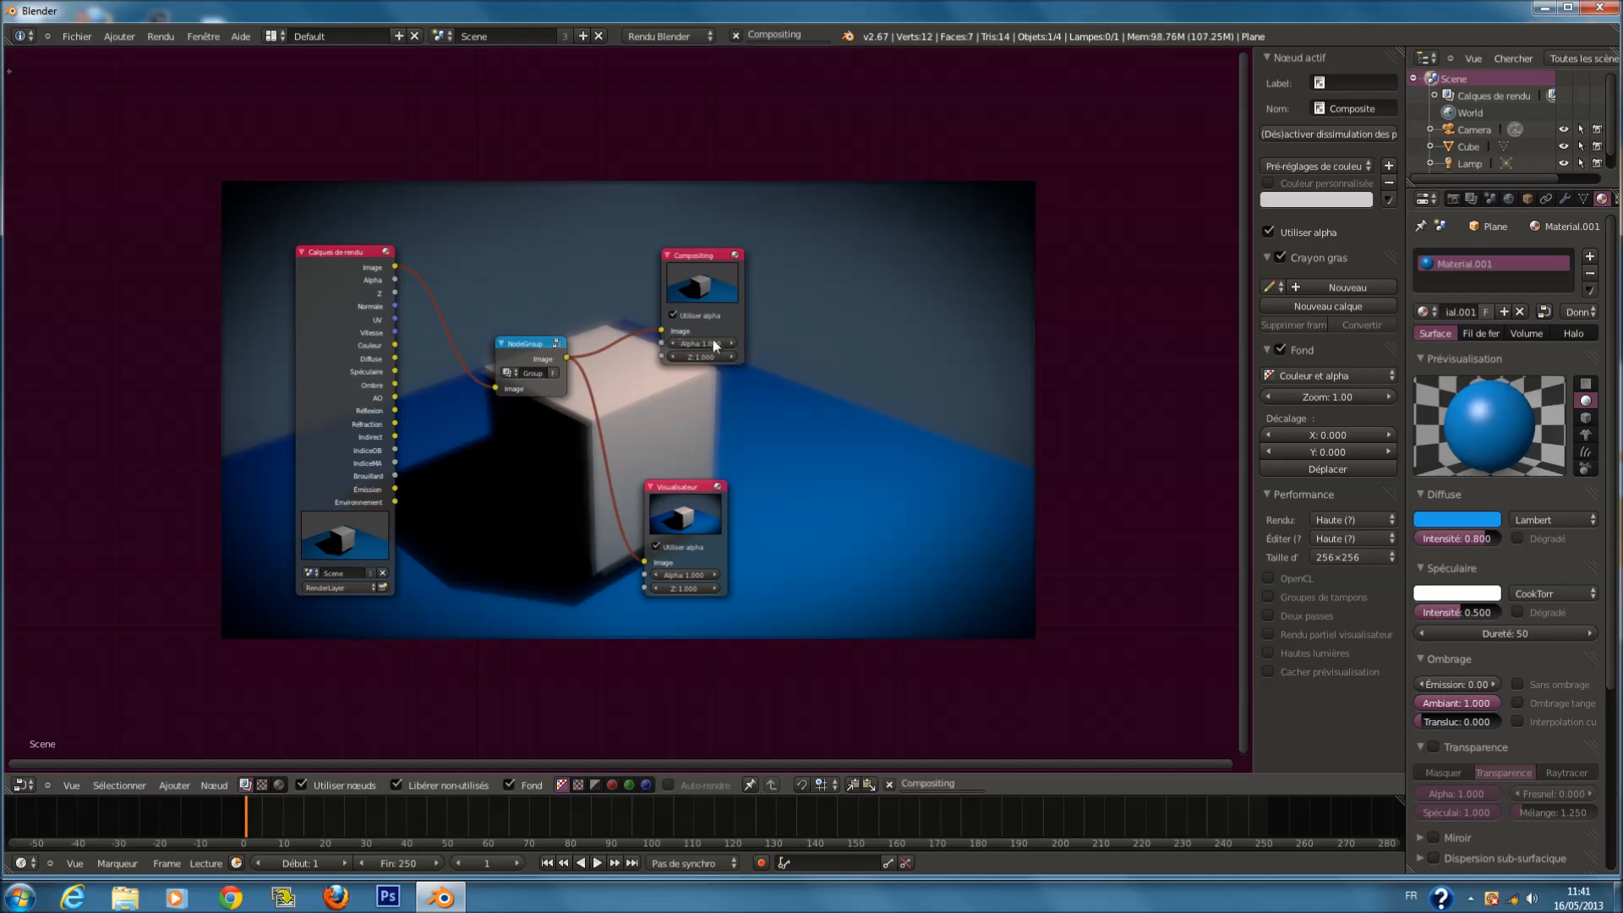
pyautogui.scroll(1, 757, 364)
pyautogui.scroll(1, 758, 357)
pyautogui.scroll(-2, 759, 355)
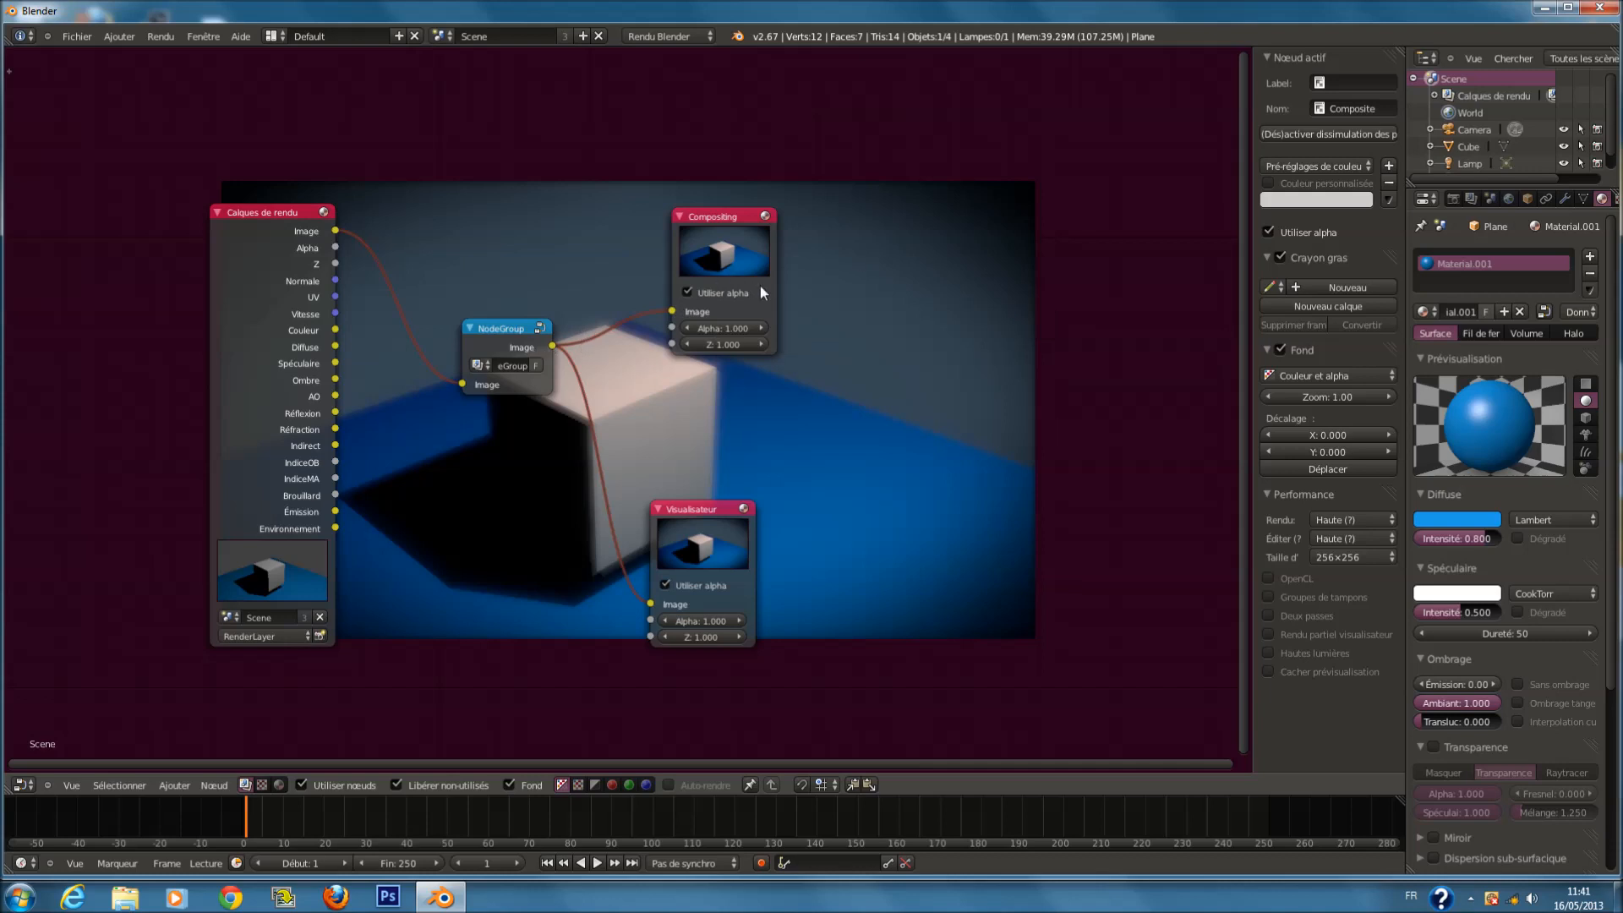
# Move the Visualisateur node directly beneath the Compositing node.
pyautogui.scroll(-1, 759, 286)
pyautogui.moveTo(710, 495); pyautogui.dragTo(723, 387)
pyautogui.scroll(1, 710, 488)
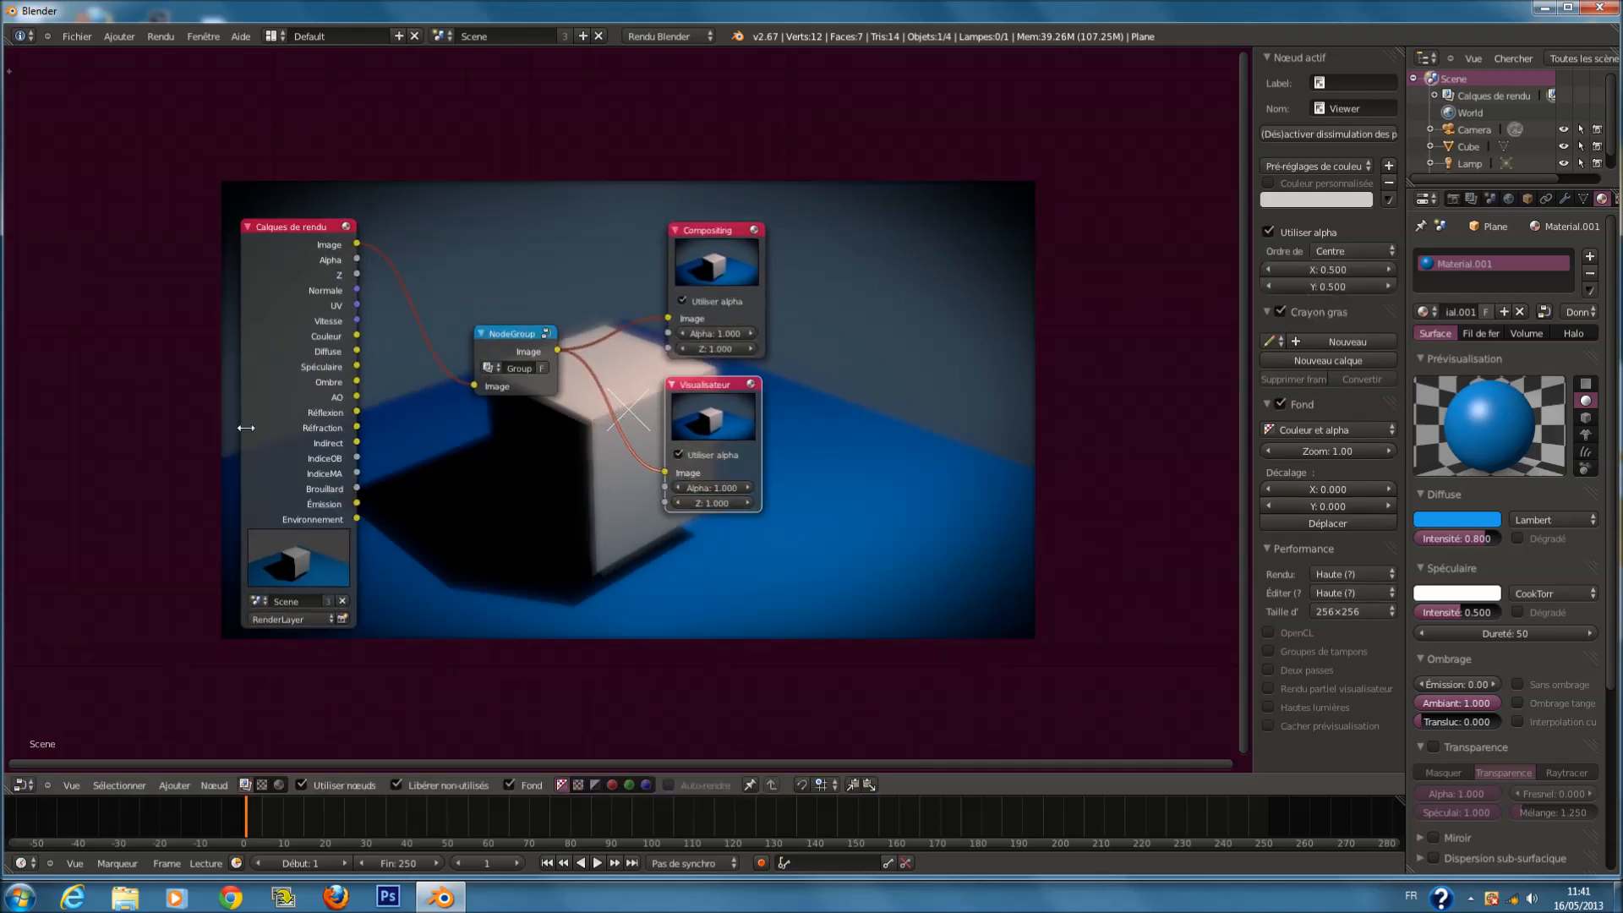
pyautogui.scroll(1, 620, 460)
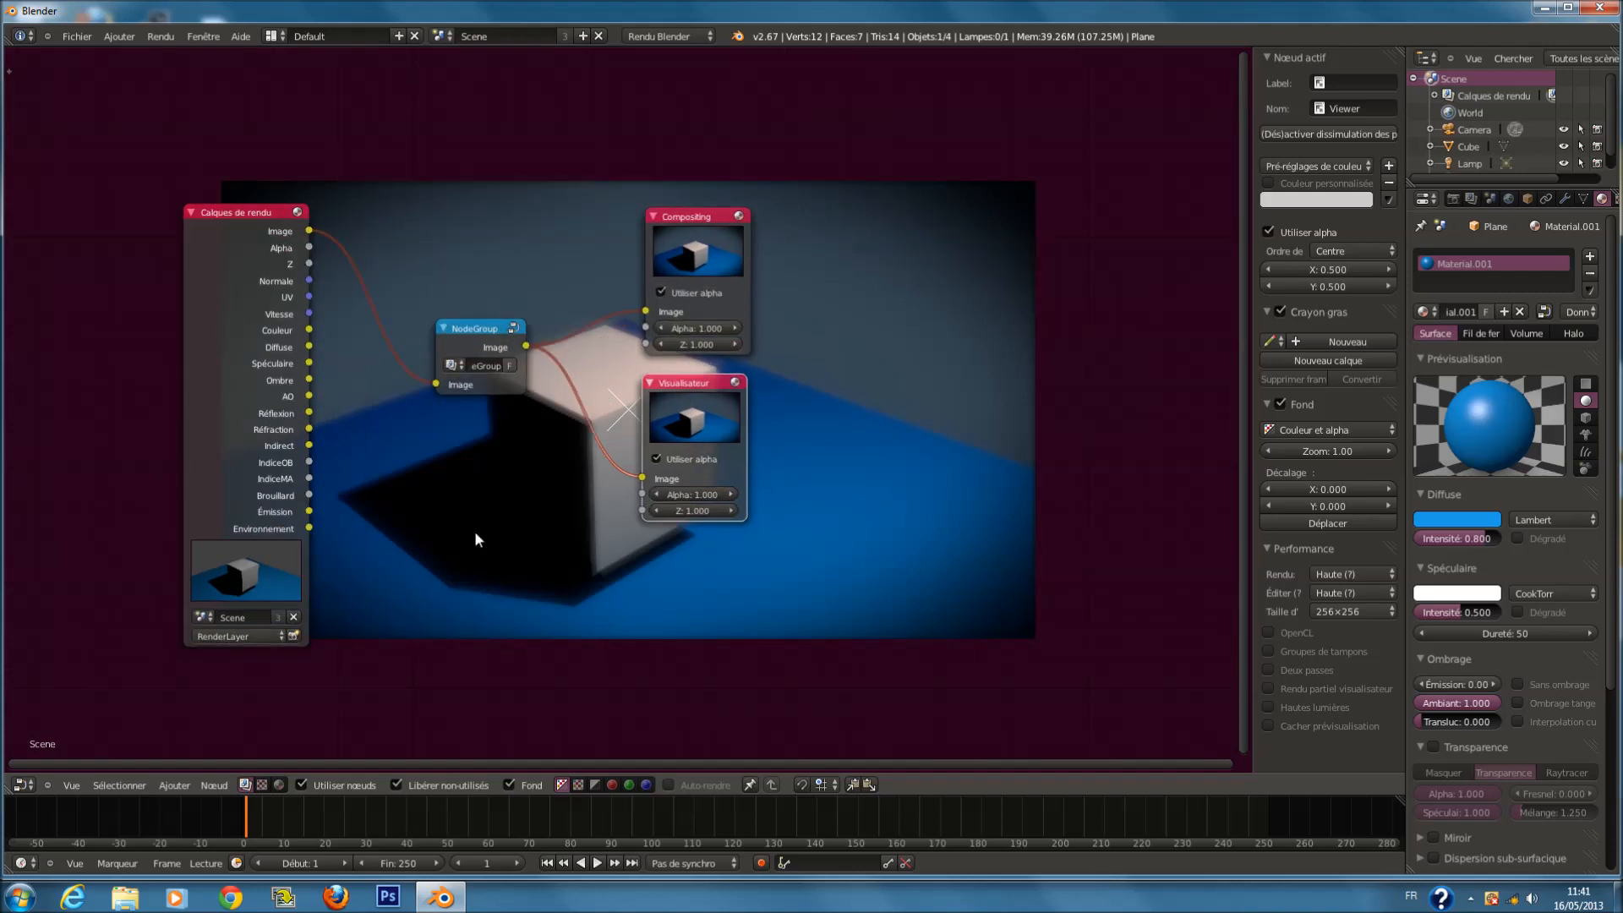
pyautogui.scroll(2, 480, 502)
pyautogui.moveTo(523, 505); pyautogui.dragTo(677, 459, button='middle')
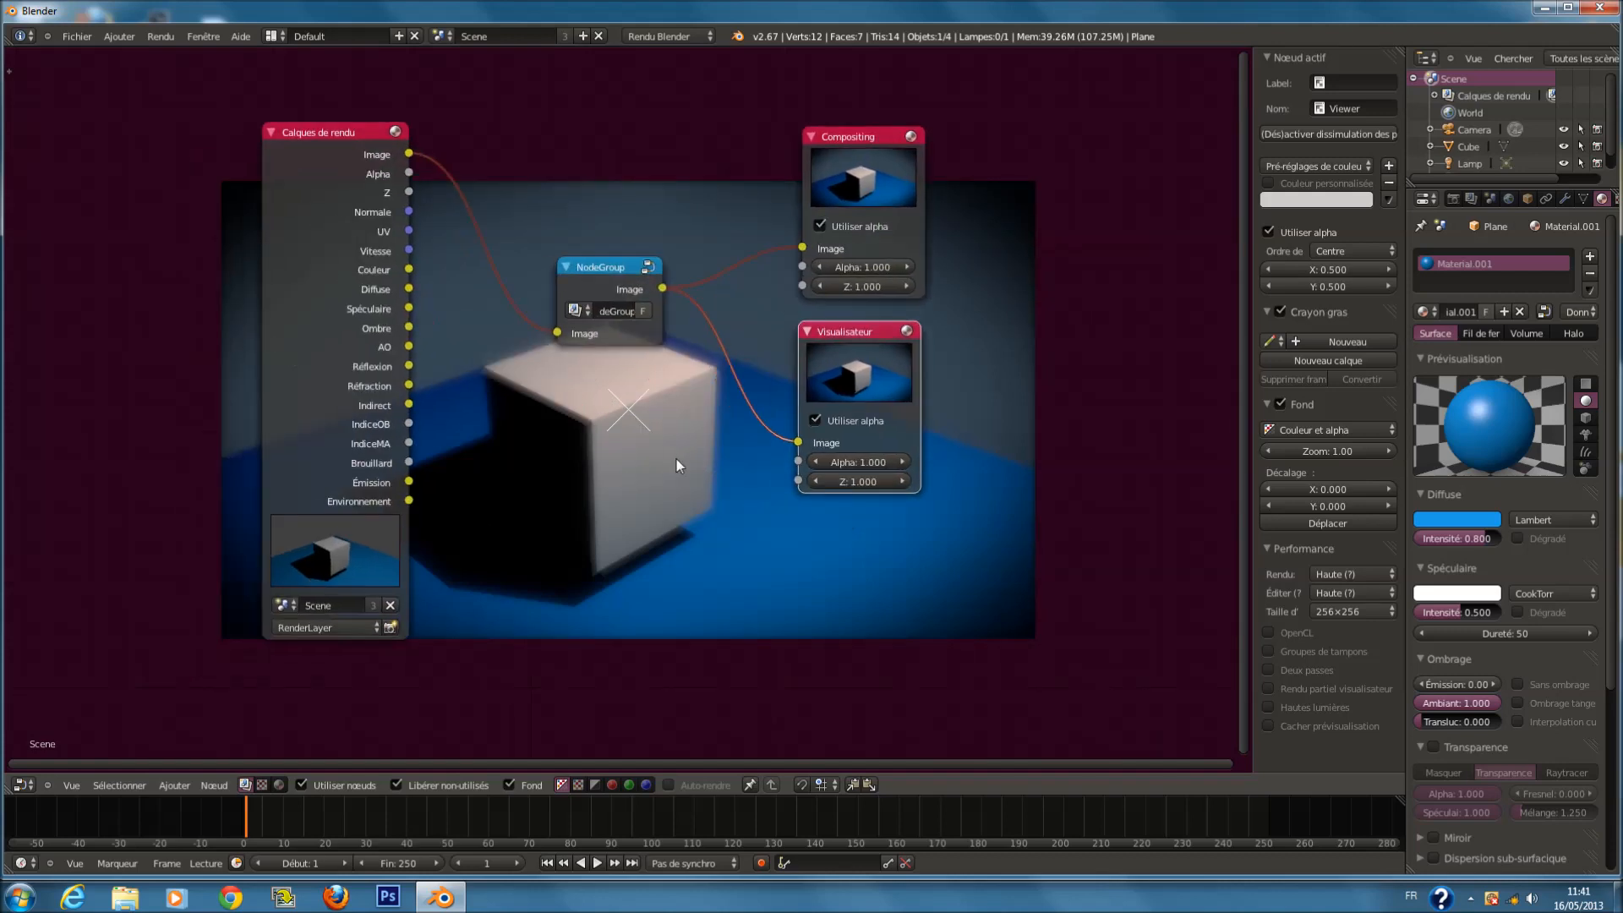
# Switch the node editor area to the UV/image editor and show the commands for saving the render result.
pyautogui.click(23, 785)
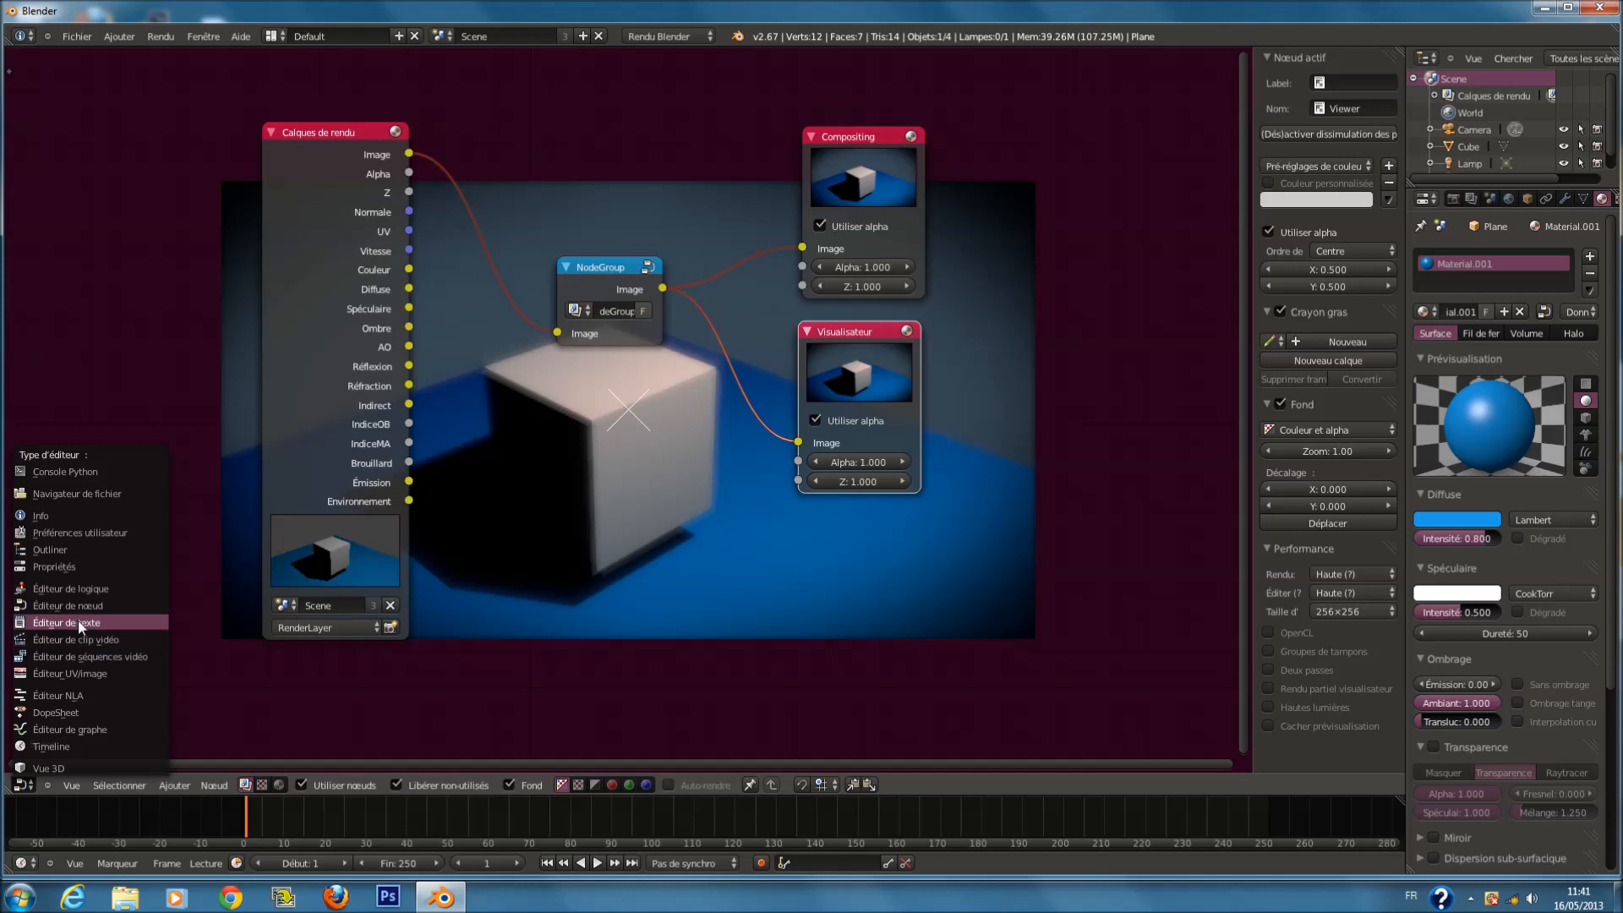
pyautogui.click(89, 673)
pyautogui.click(115, 784)
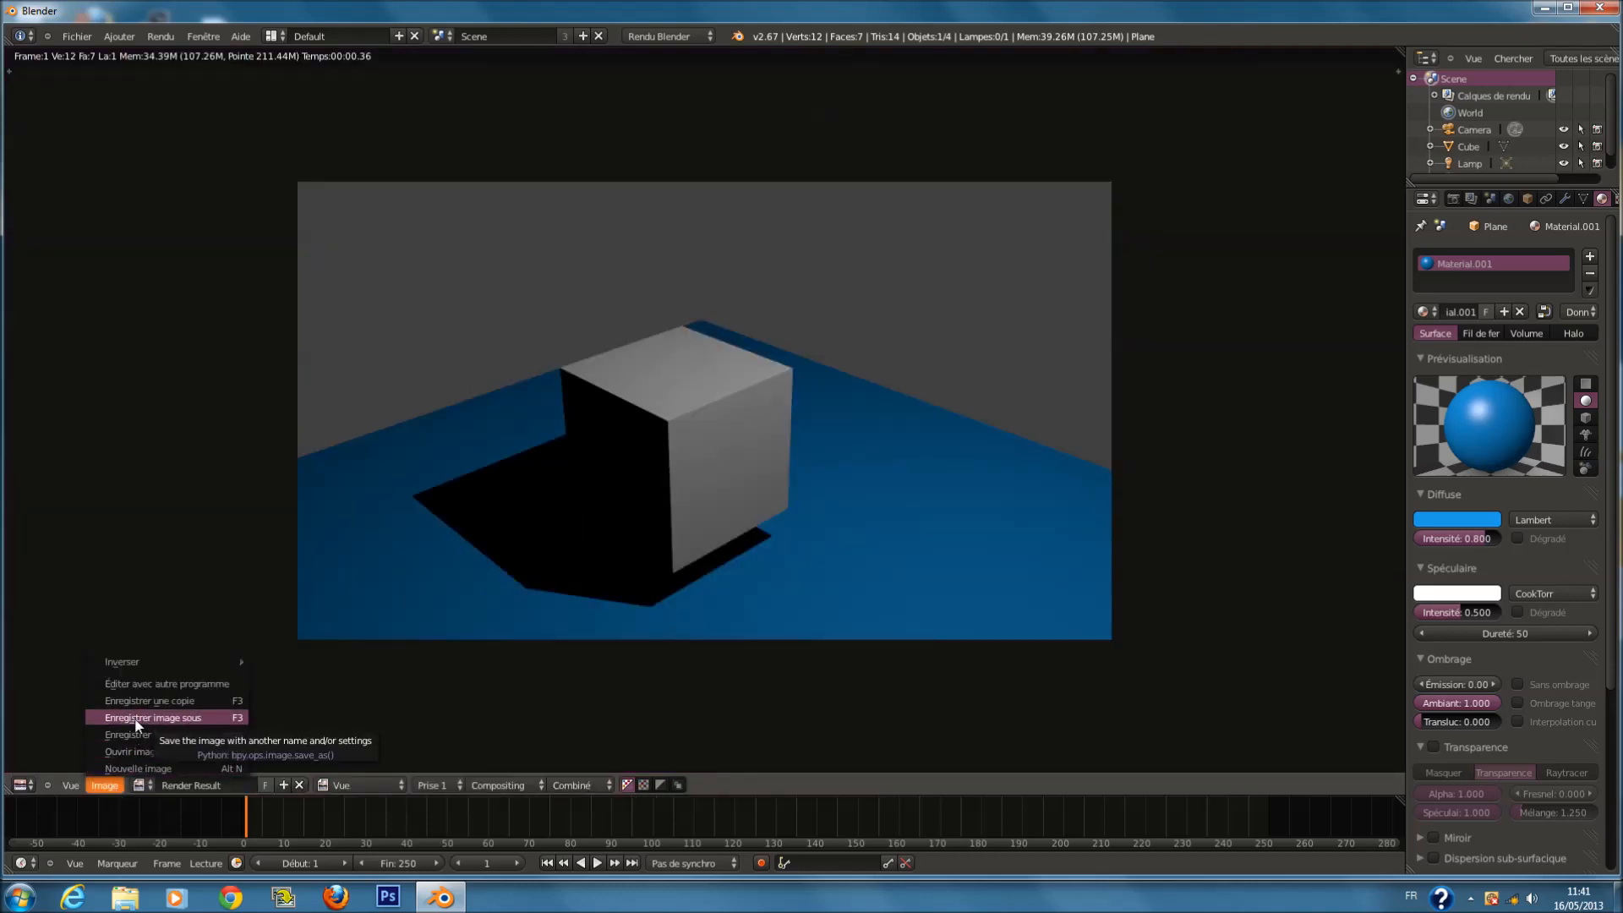
# Show the scene's render settings and open the choices for the output file format.
pyautogui.click(1455, 198)
pyautogui.click(1451, 790)
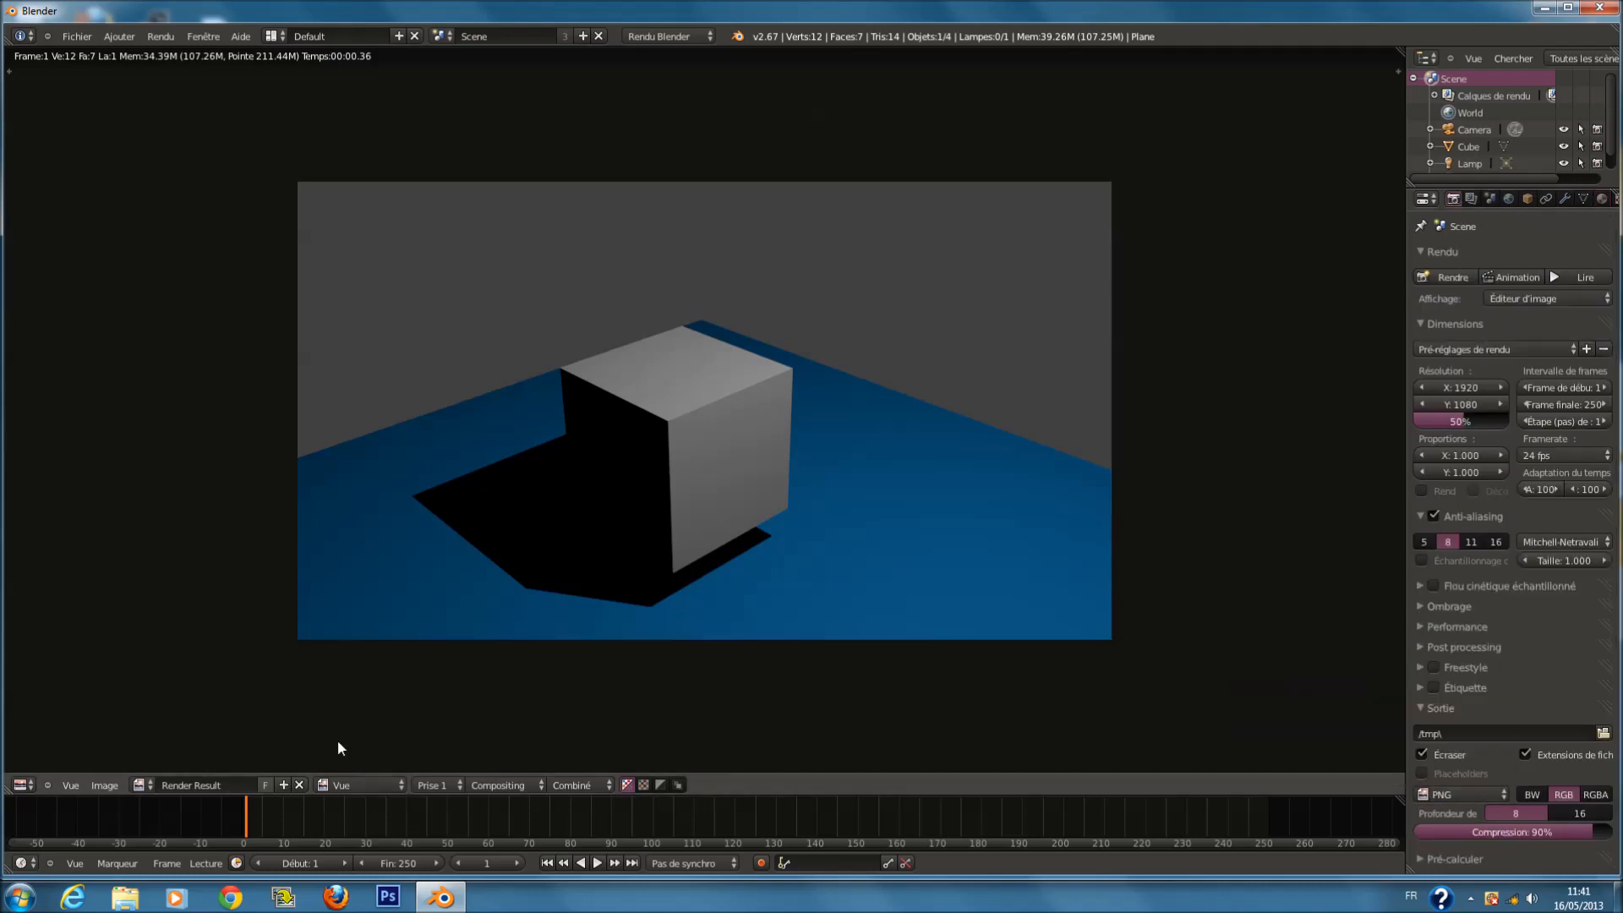
# Switch the image editor area back to the node editor showing the compositing nodes.
pyautogui.click(26, 785)
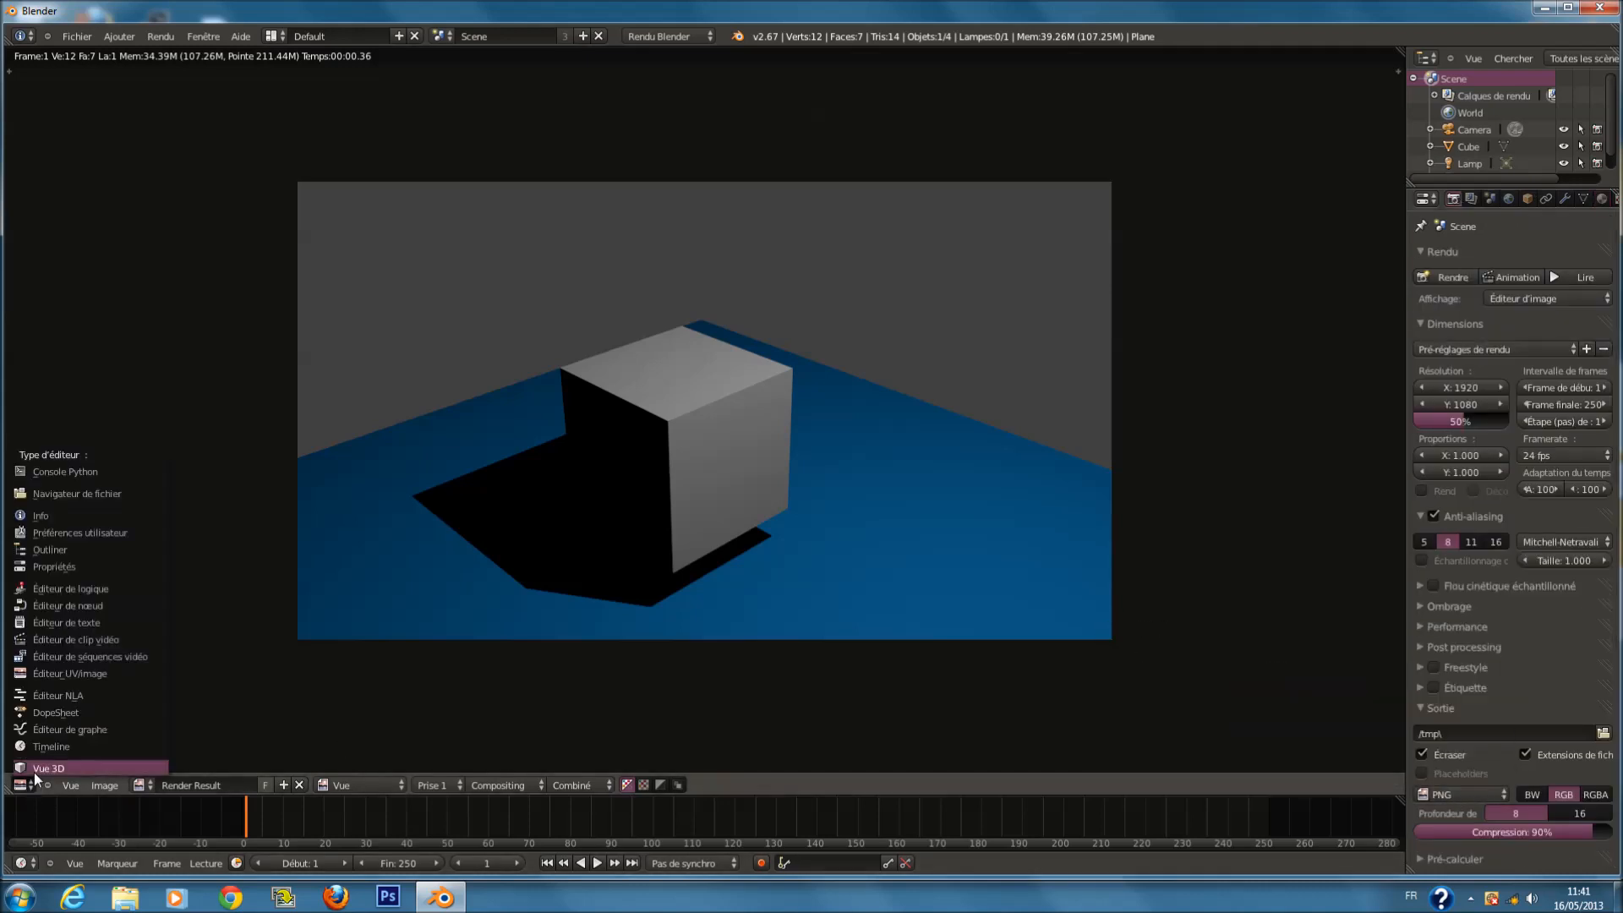
pyautogui.click(38, 769)
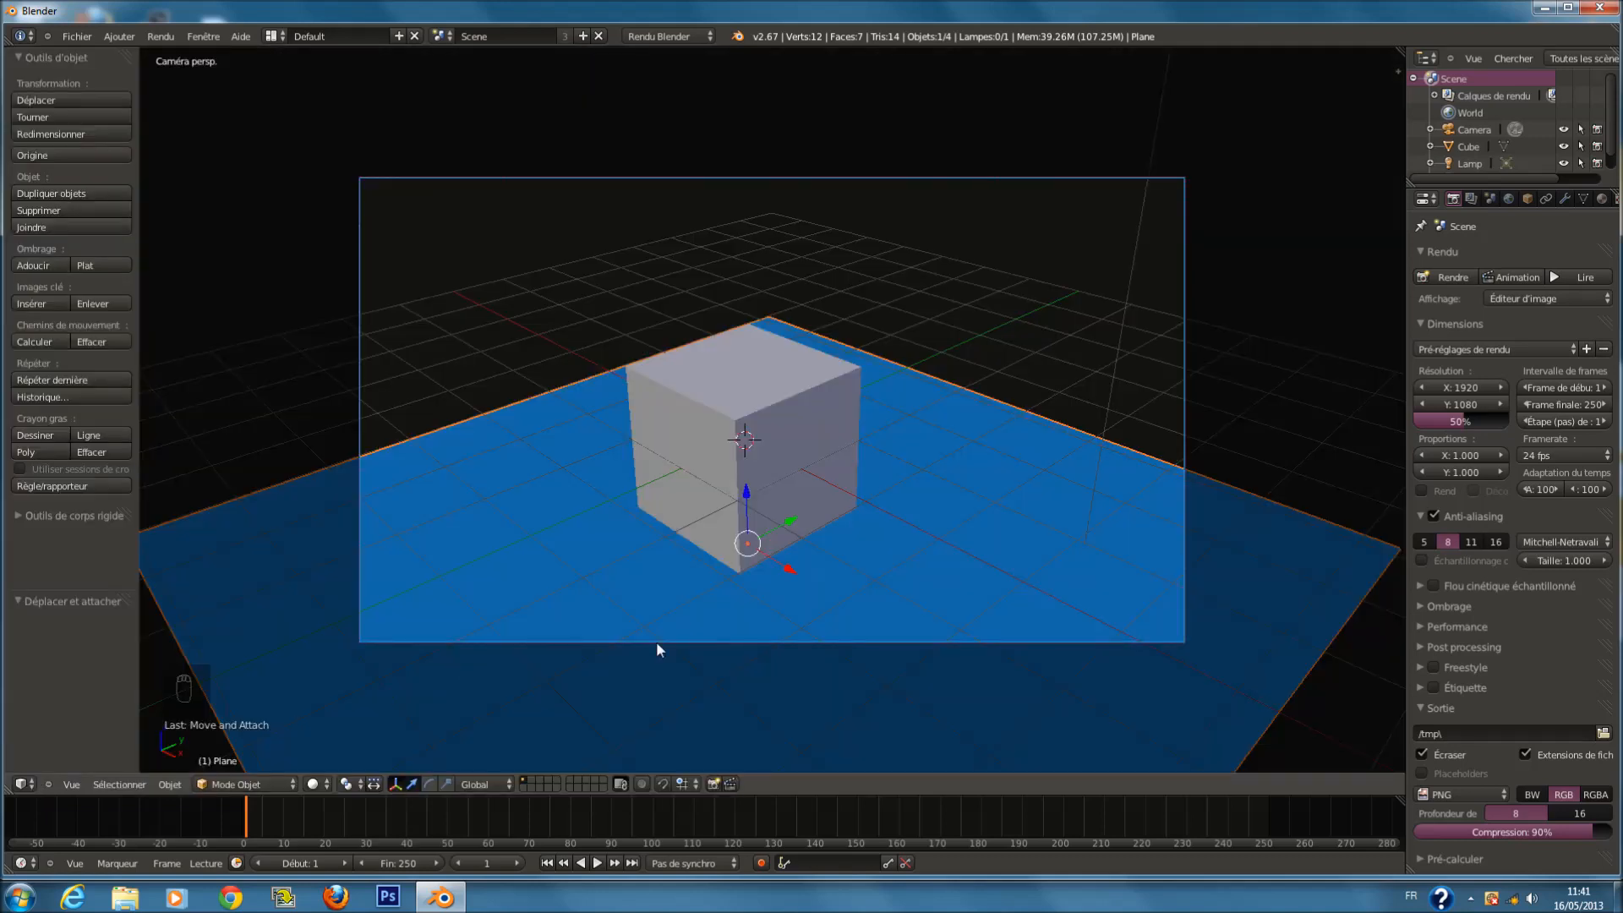
pyautogui.click(23, 785)
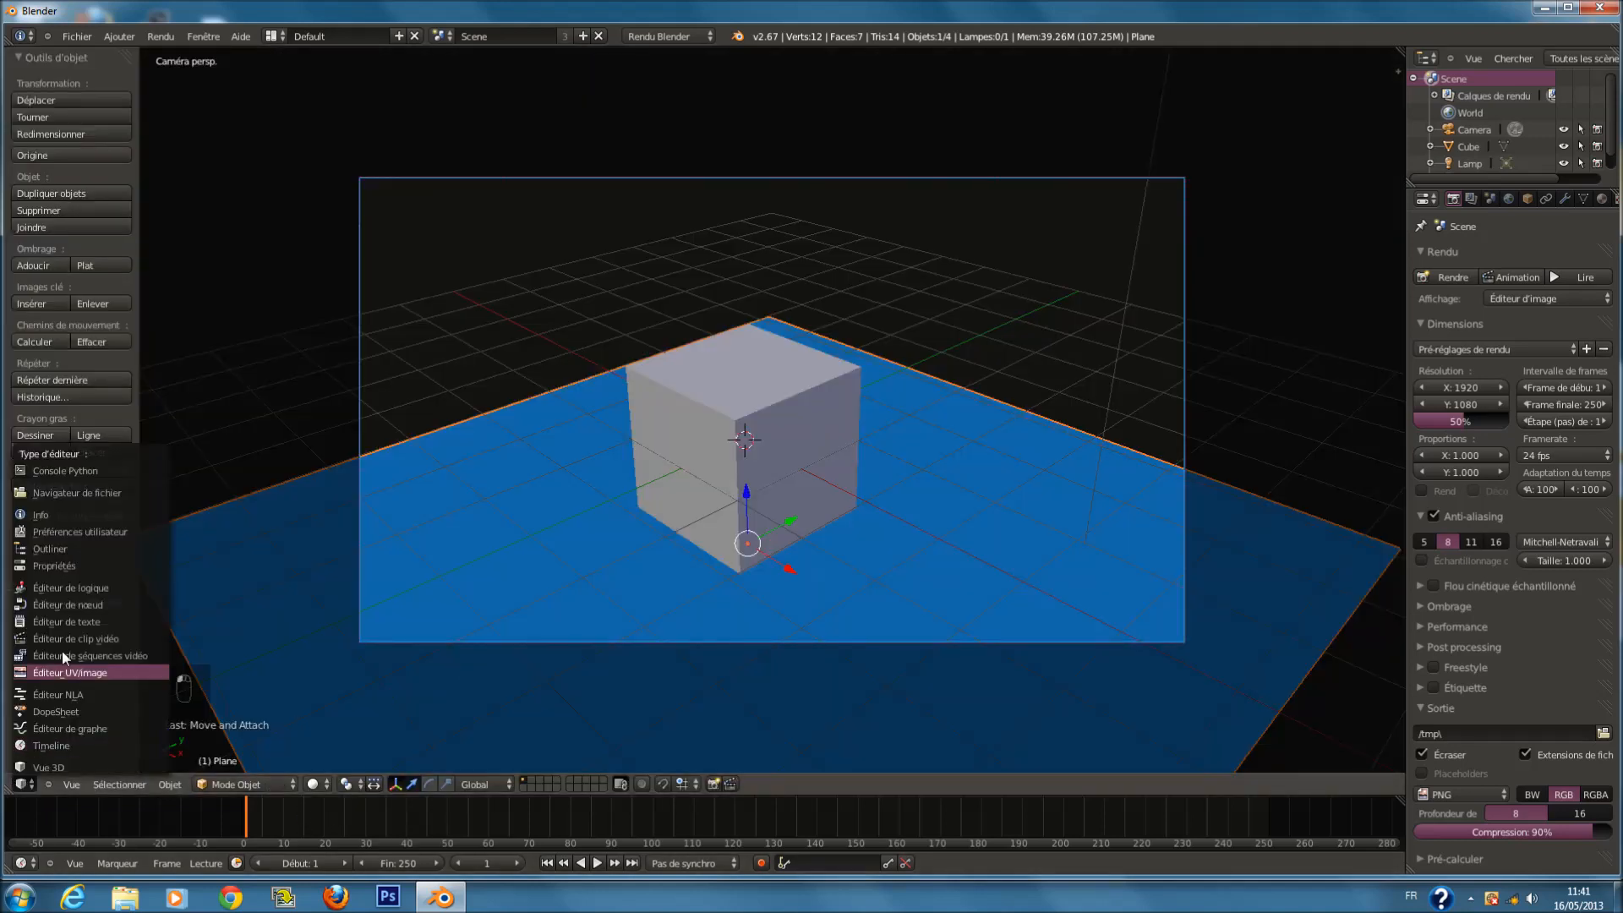
pyautogui.click(83, 602)
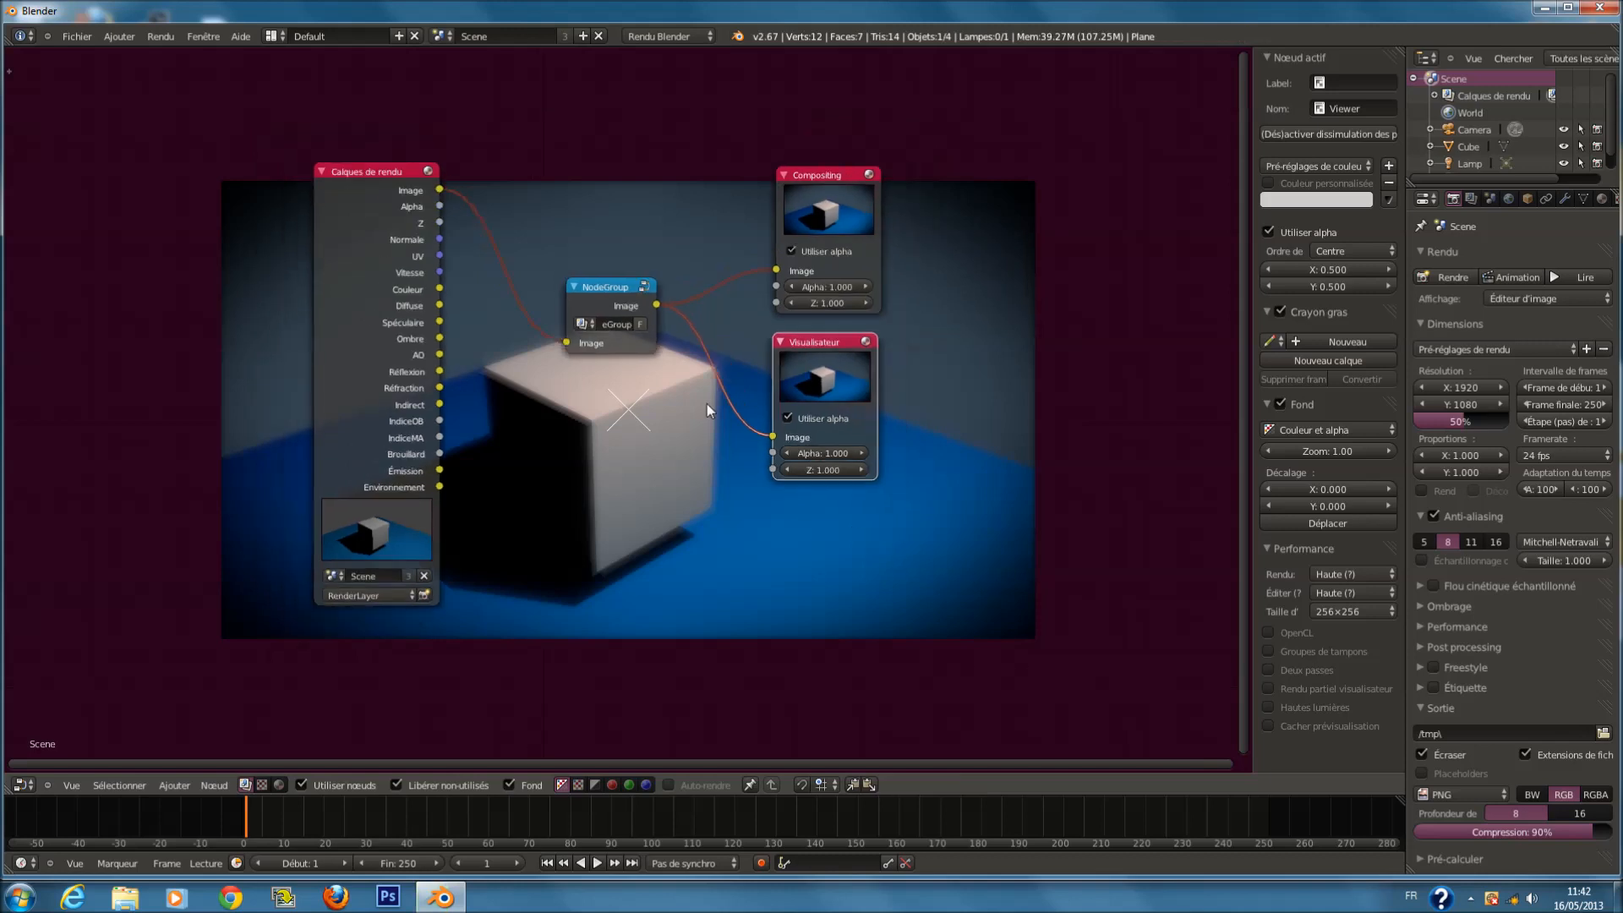
# Spread the Calques de rendu, Compositing and Visualisateur nodes farther away from the NodeGroup on either side.
pyautogui.moveTo(381, 252); pyautogui.dragTo(119, 228)
pyautogui.moveTo(871, 199); pyautogui.dragTo(1246, 190)
pyautogui.moveTo(824, 391); pyautogui.dragTo(1148, 414)
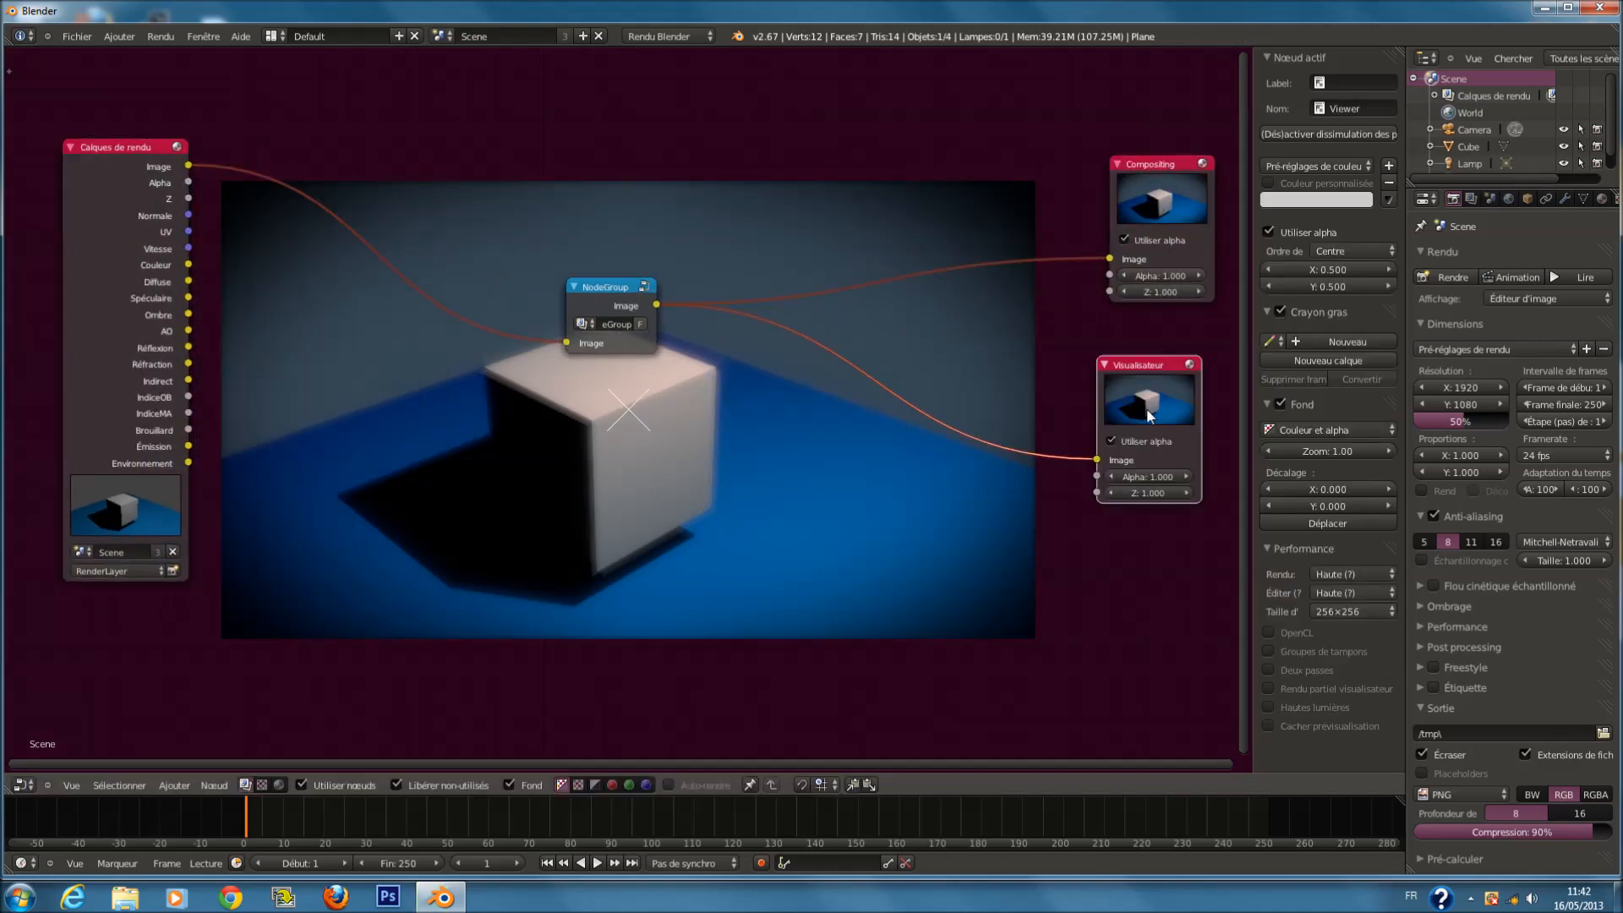
# Shift the Compositing and Visualisateur nodes farther out together and place the NodeGroup just in front of them.
pyautogui.moveTo(1147, 411); pyautogui.dragTo(961, 391, button='middle')
pyautogui.keyDown('shift'); pyautogui.click(956, 208); pyautogui.keyUp('shift')
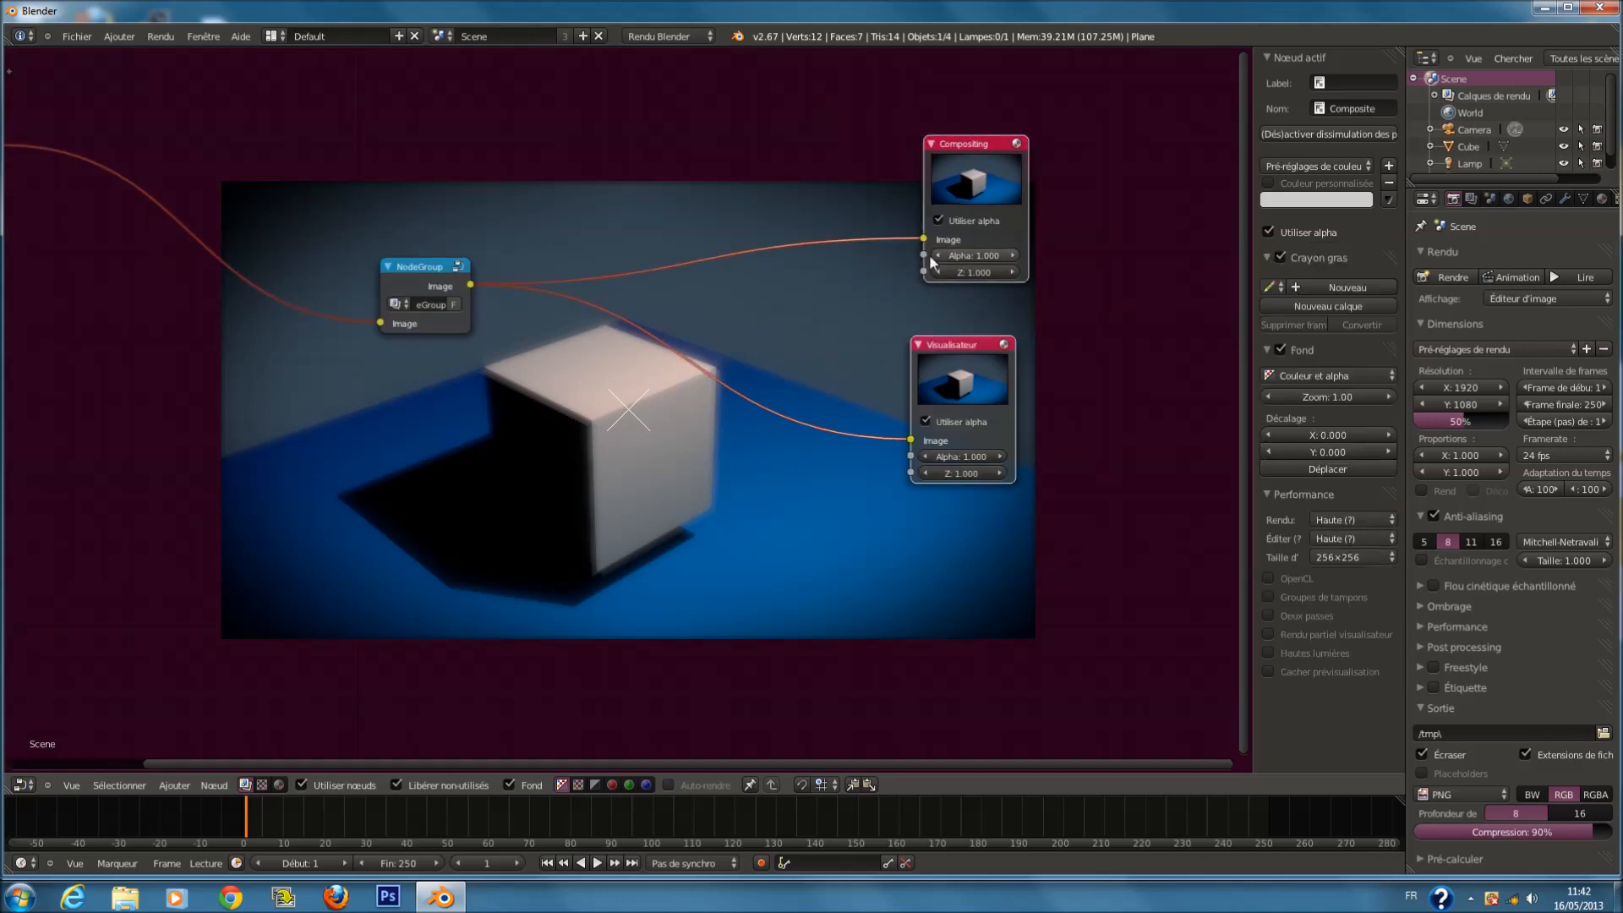
pyautogui.press('g')
pyautogui.click(1110, 265)
pyautogui.scroll(-1, 1099, 271)
pyautogui.moveTo(786, 309); pyautogui.dragTo(957, 339, button='middle')
pyautogui.moveTo(624, 309); pyautogui.dragTo(1119, 337)
pyautogui.moveTo(928, 430); pyautogui.dragTo(817, 389, button='middle')
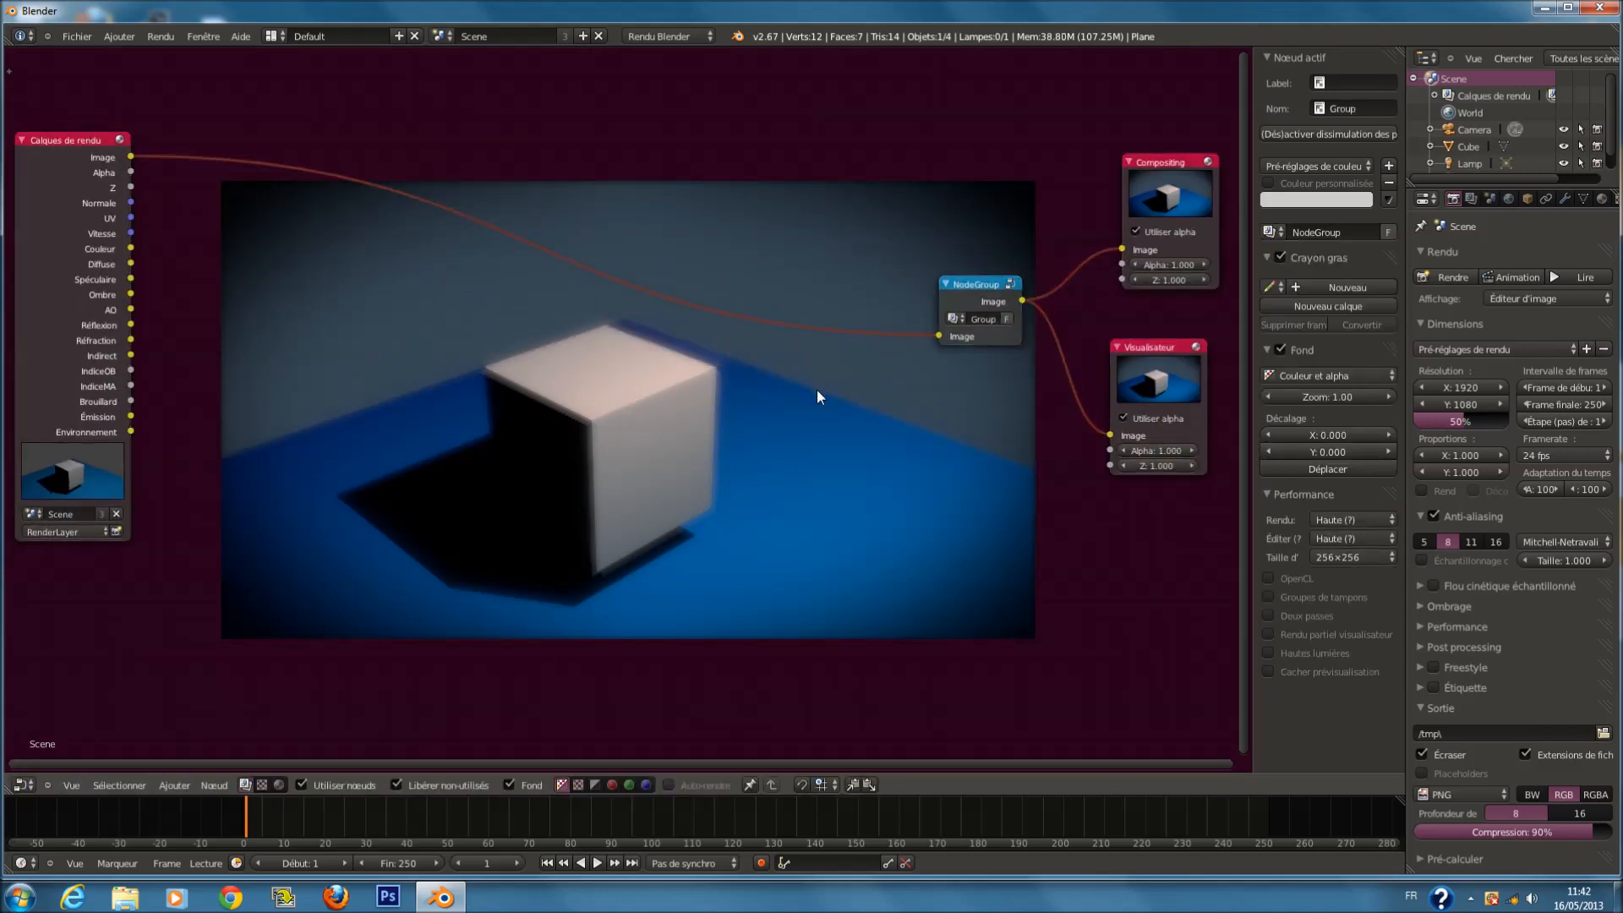
# Switch the node editor to texture nodes and examine the categories of nodes that can be added.
pyautogui.click(260, 785)
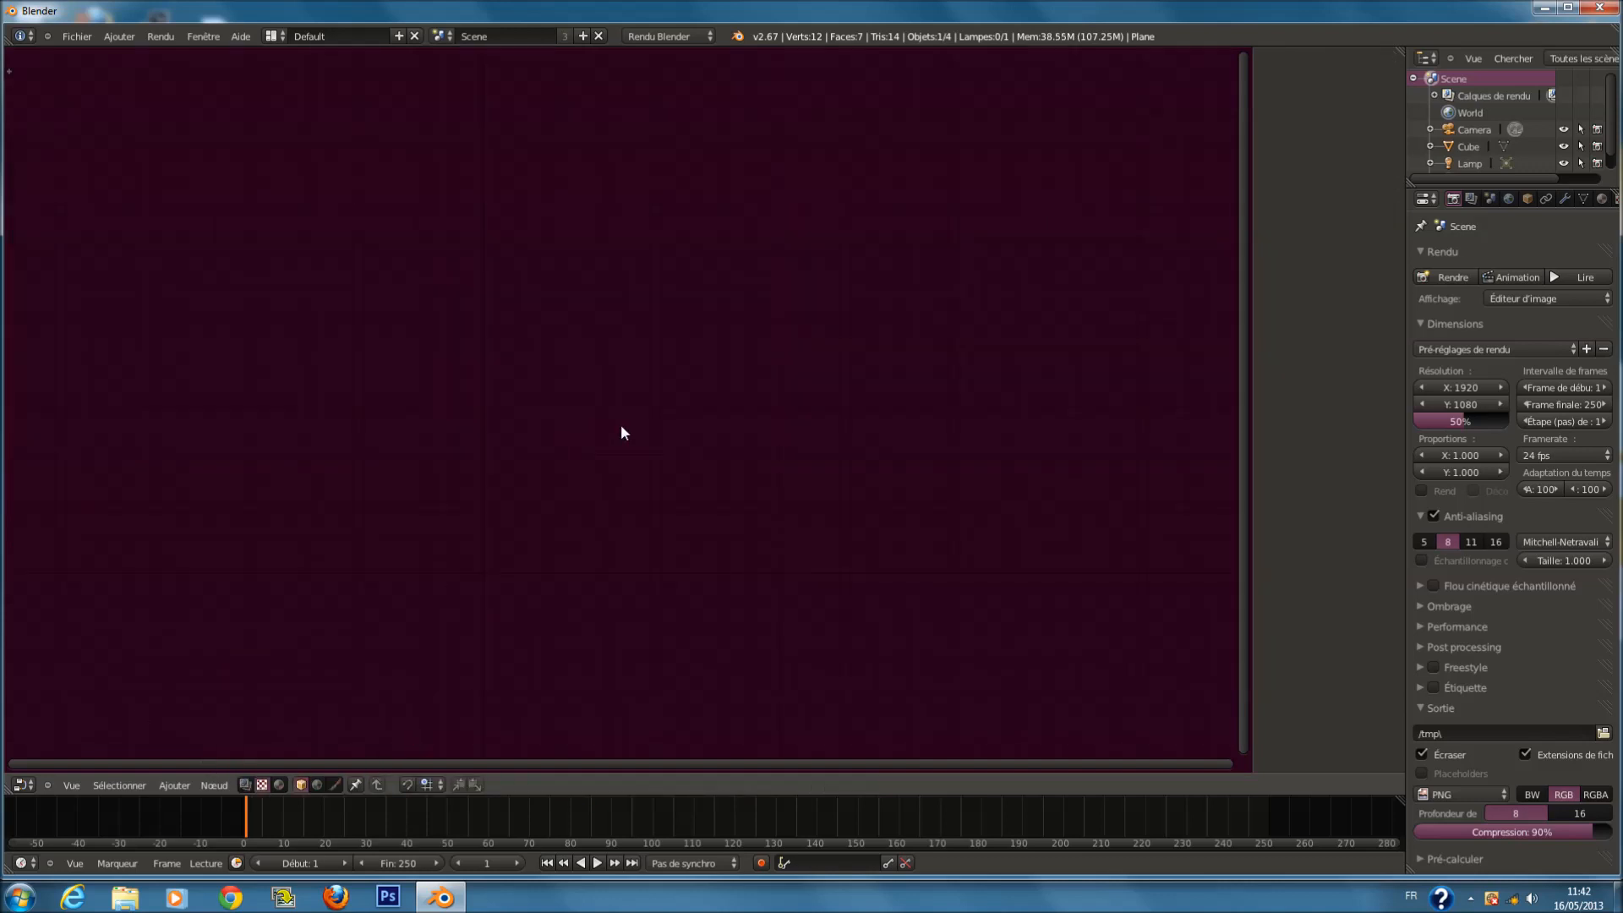
pyautogui.hotkey('shift', 'a')
pyautogui.moveTo(564, 404)
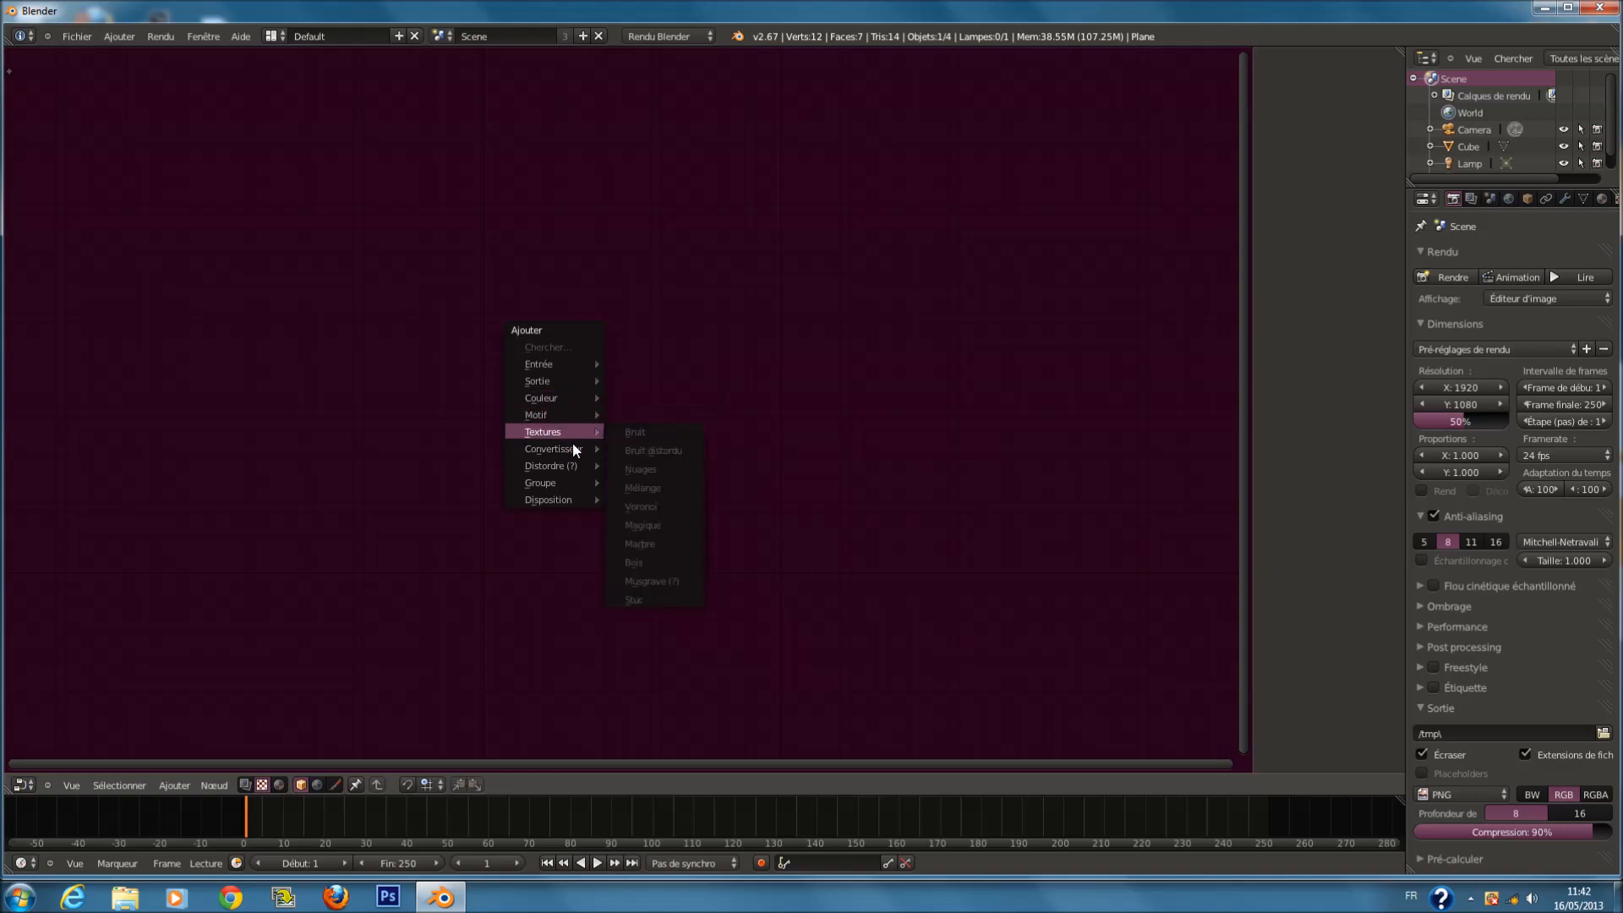
pyautogui.moveTo(564, 470)
pyautogui.press('Escape')
pyautogui.hotkey('shift', 'a')
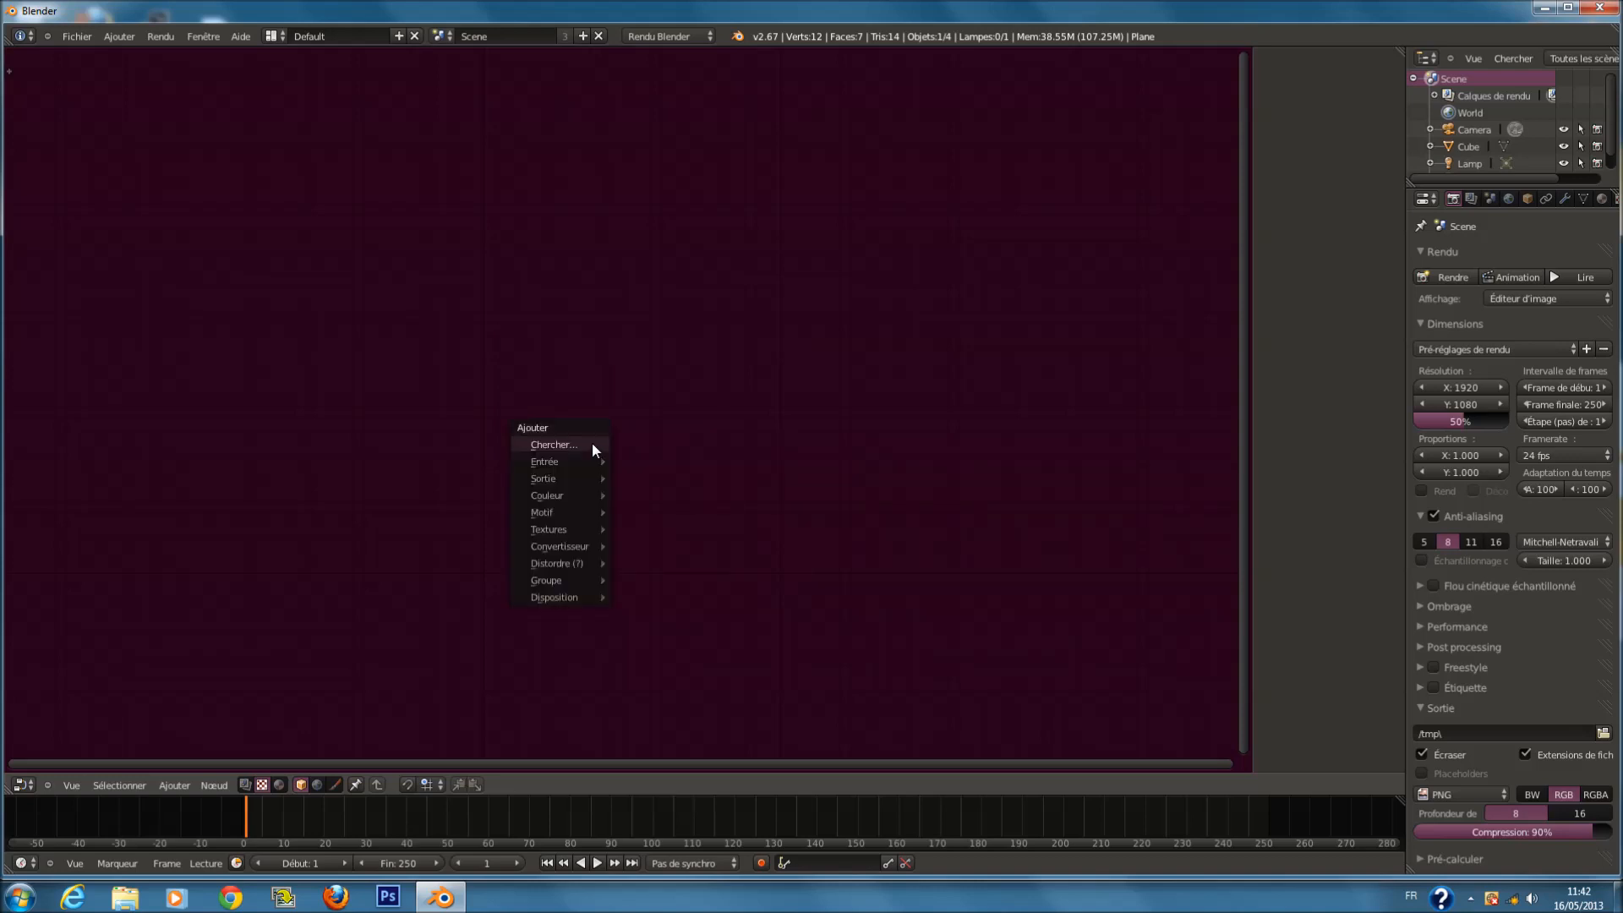
pyautogui.moveTo(561, 514)
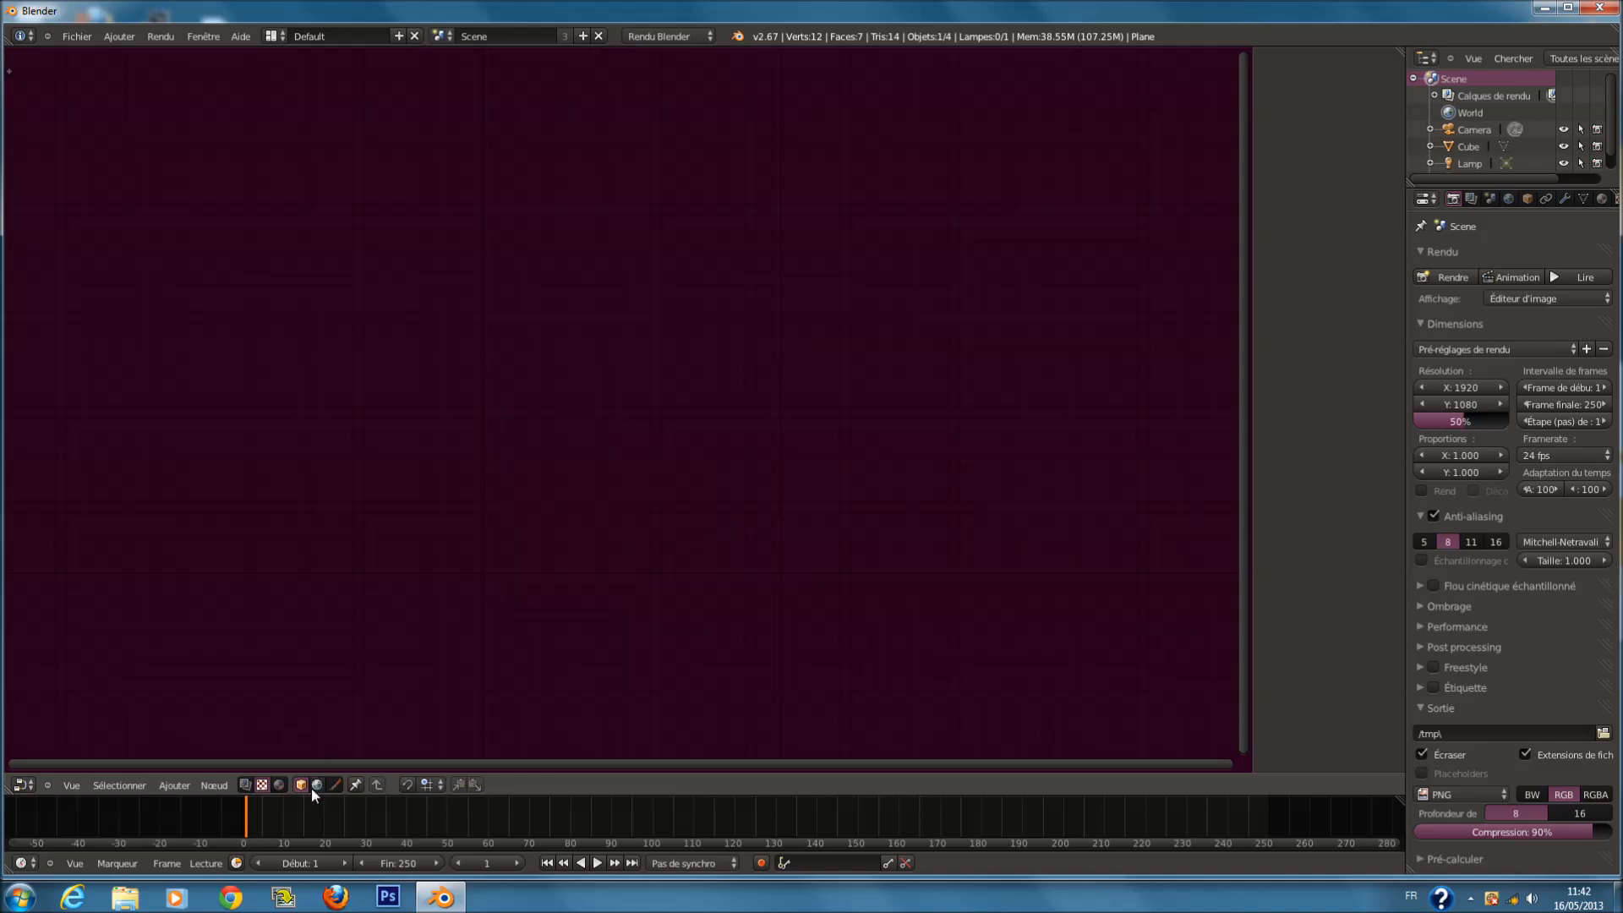
# Switch to material nodes, enable nodes for Material.001 and assign the existing material named Material to the Matériau node.
pyautogui.click(281, 784)
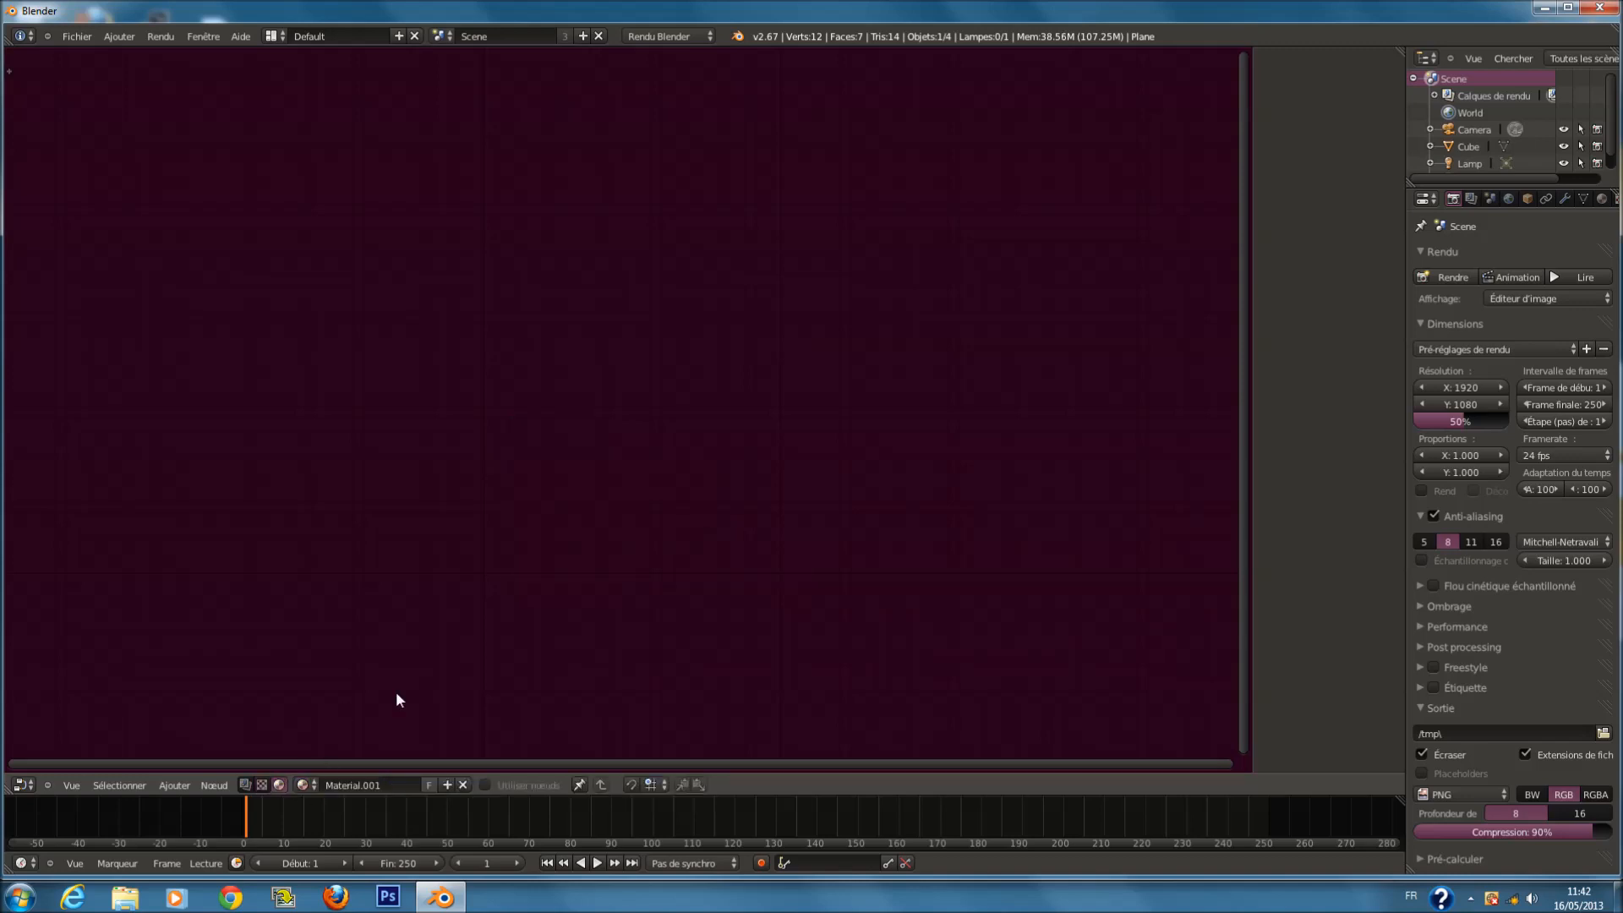
pyautogui.click(484, 784)
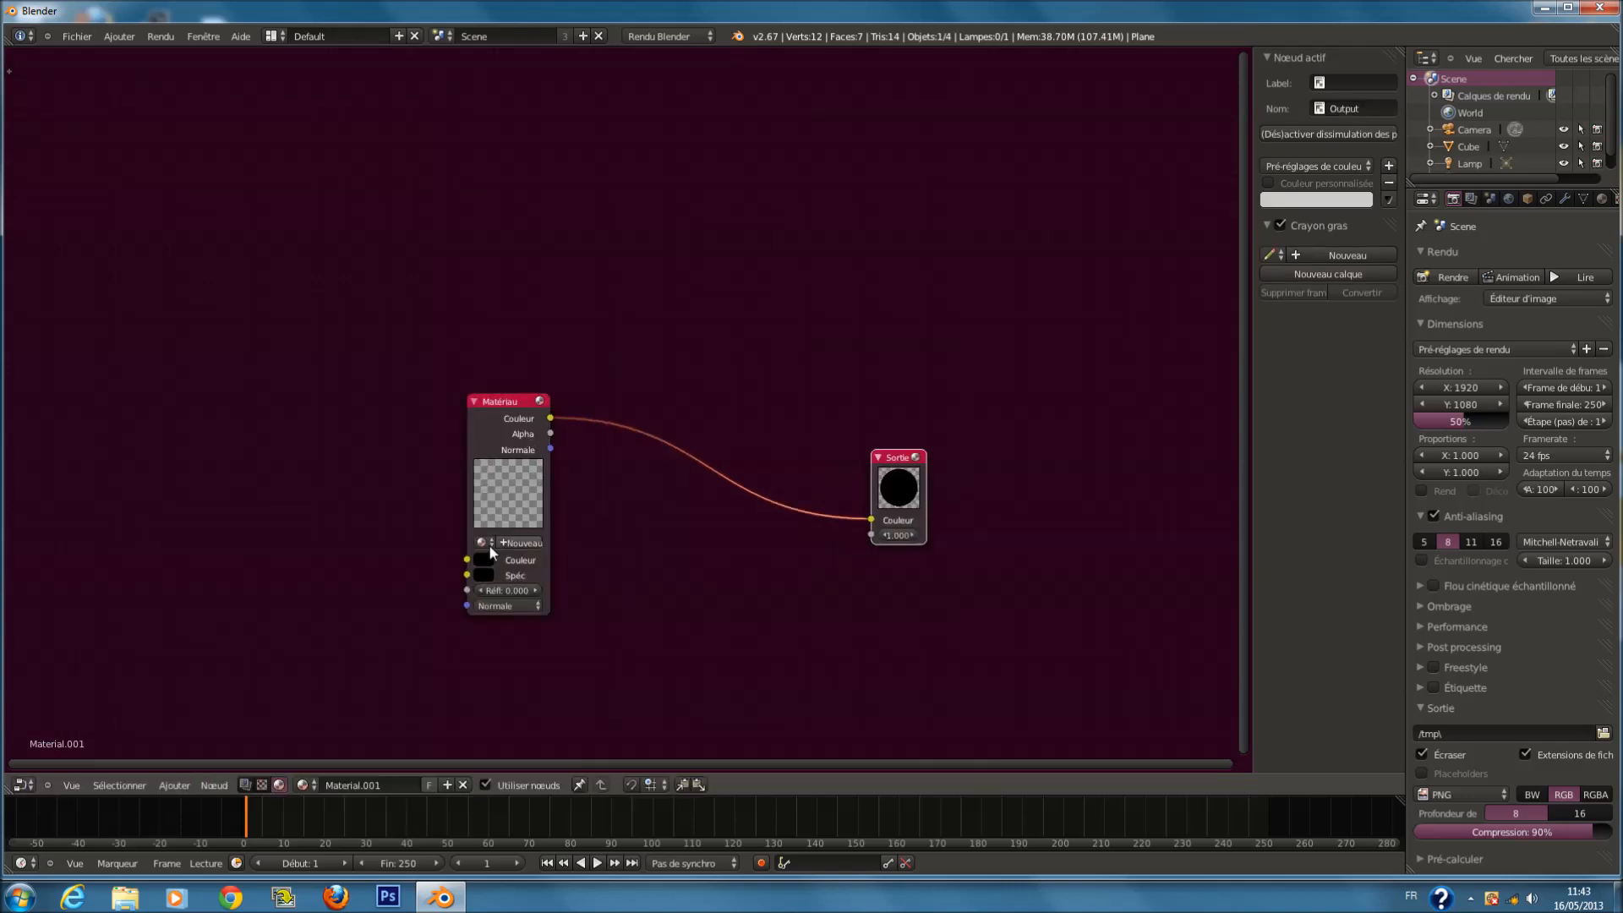
pyautogui.click(489, 545)
pyautogui.click(519, 564)
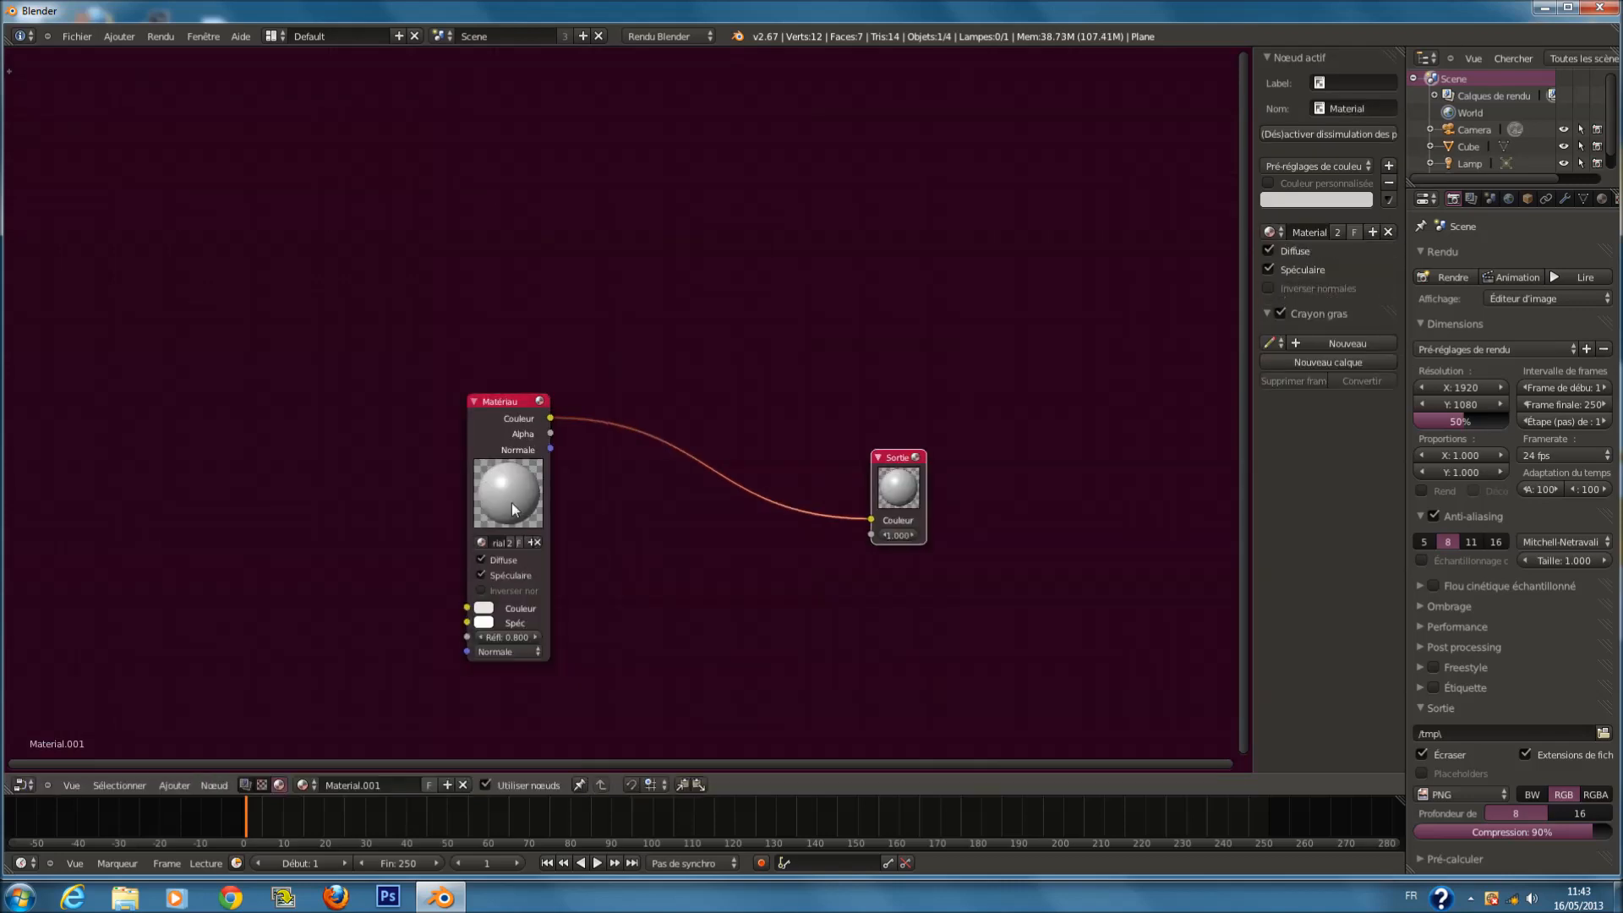
# Move the Matériau node up and farther away from the Sortie node, and clear the node selection.
pyautogui.moveTo(511, 503); pyautogui.dragTo(394, 379)
pyautogui.scroll(-2, 516, 478)
pyautogui.moveTo(527, 482); pyautogui.dragTo(565, 366, button='middle')
pyautogui.scroll(1, 591, 414)
pyautogui.press('a')
pyautogui.scroll(1, 643, 446)
# Add a Frame layout node to the material node tree.
pyautogui.hotkey('shift', 'a')
pyautogui.moveTo(636, 503)
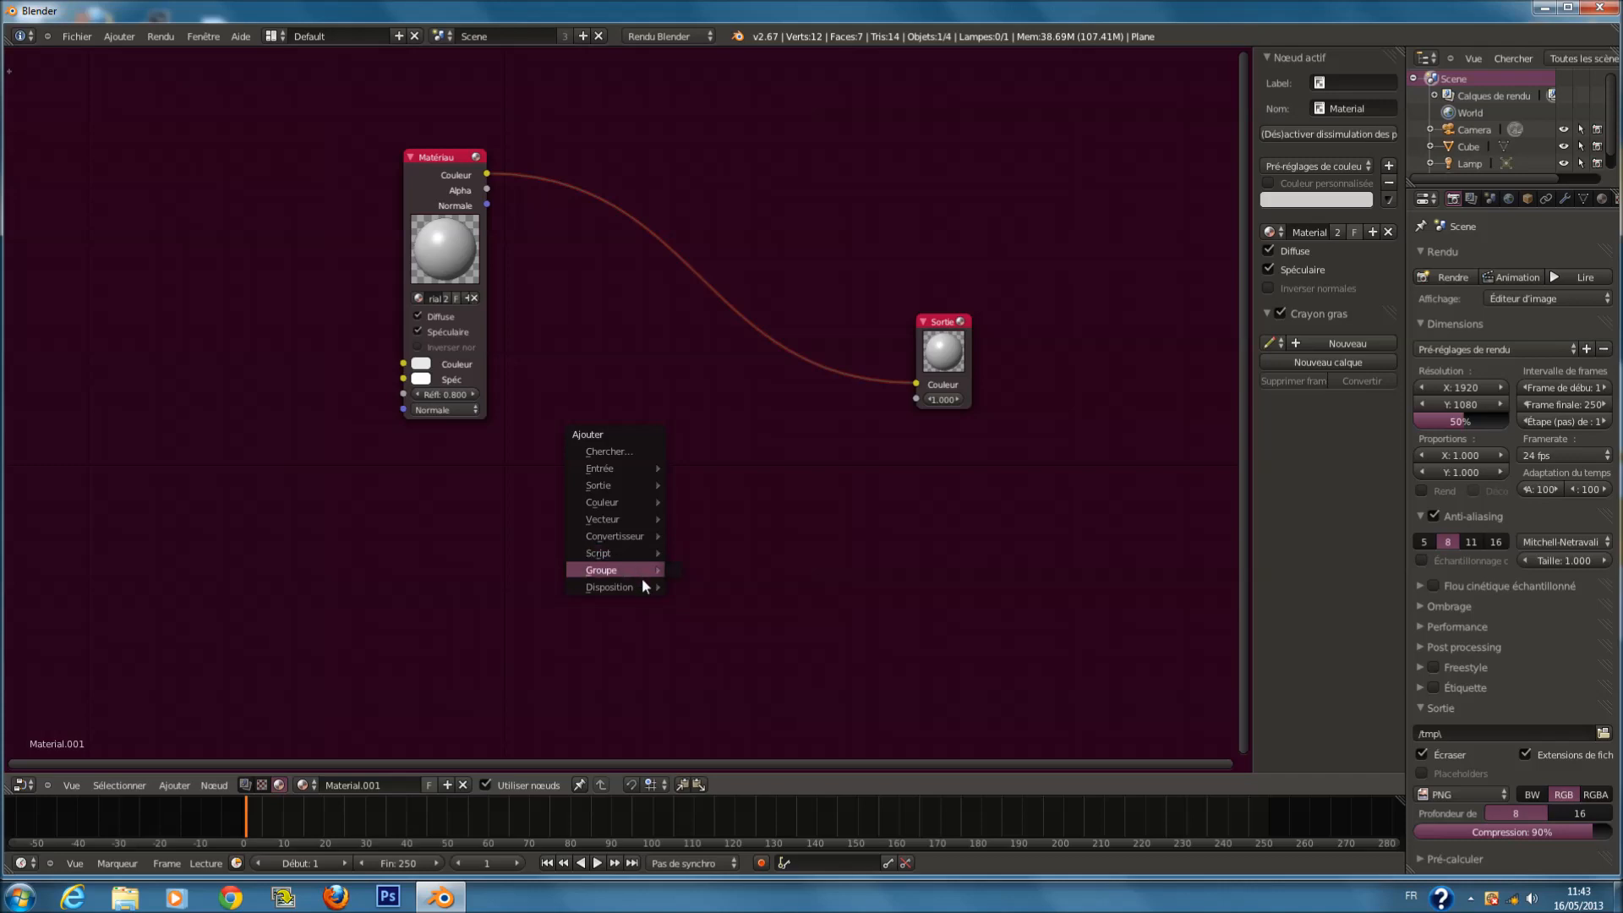
pyautogui.moveTo(642, 586)
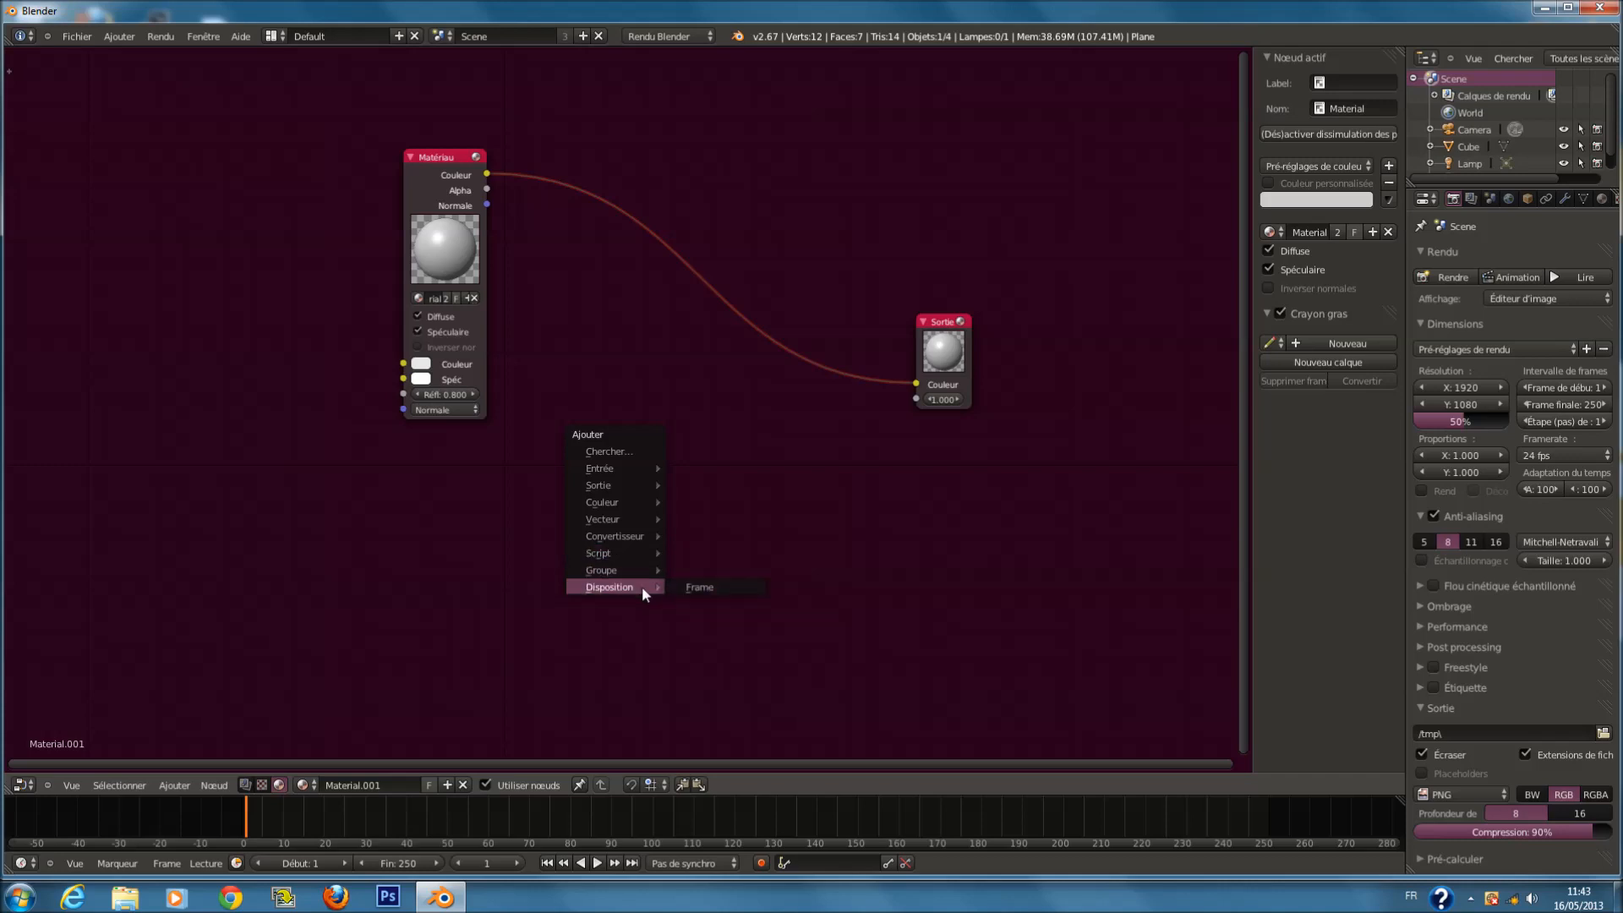
pyautogui.click(699, 588)
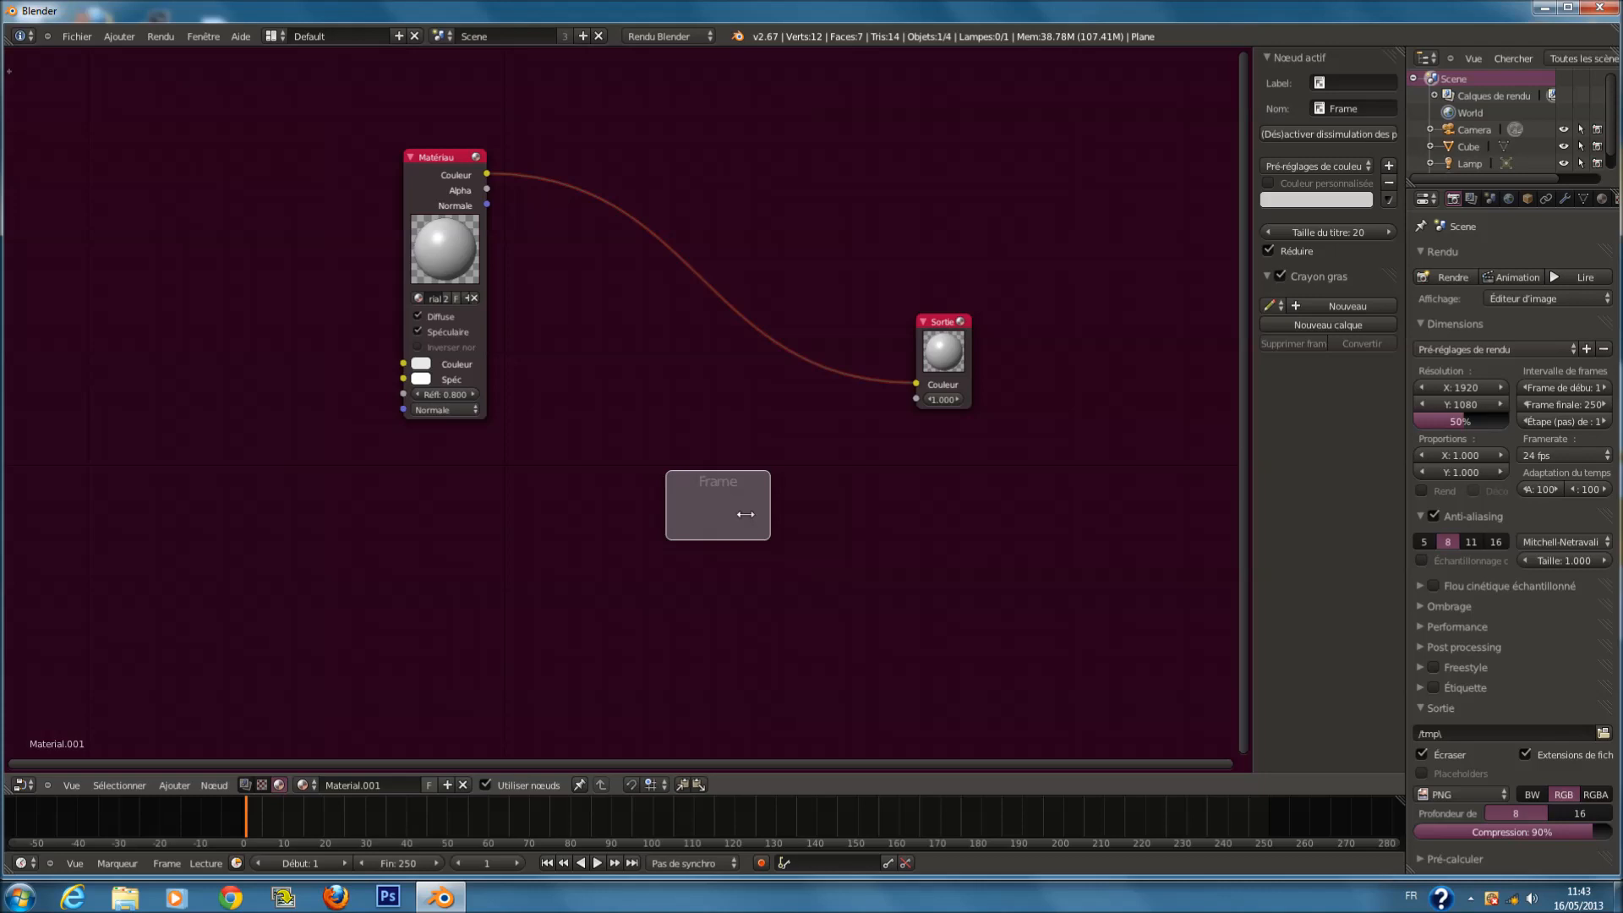
# Enlarge the frame and move it so that it surrounds the Sortie node.
pyautogui.scroll(-2, 764, 525)
pyautogui.scroll(1, 764, 524)
pyautogui.moveTo(760, 524); pyautogui.dragTo(893, 564)
pyautogui.moveTo(808, 471); pyautogui.dragTo(975, 375)
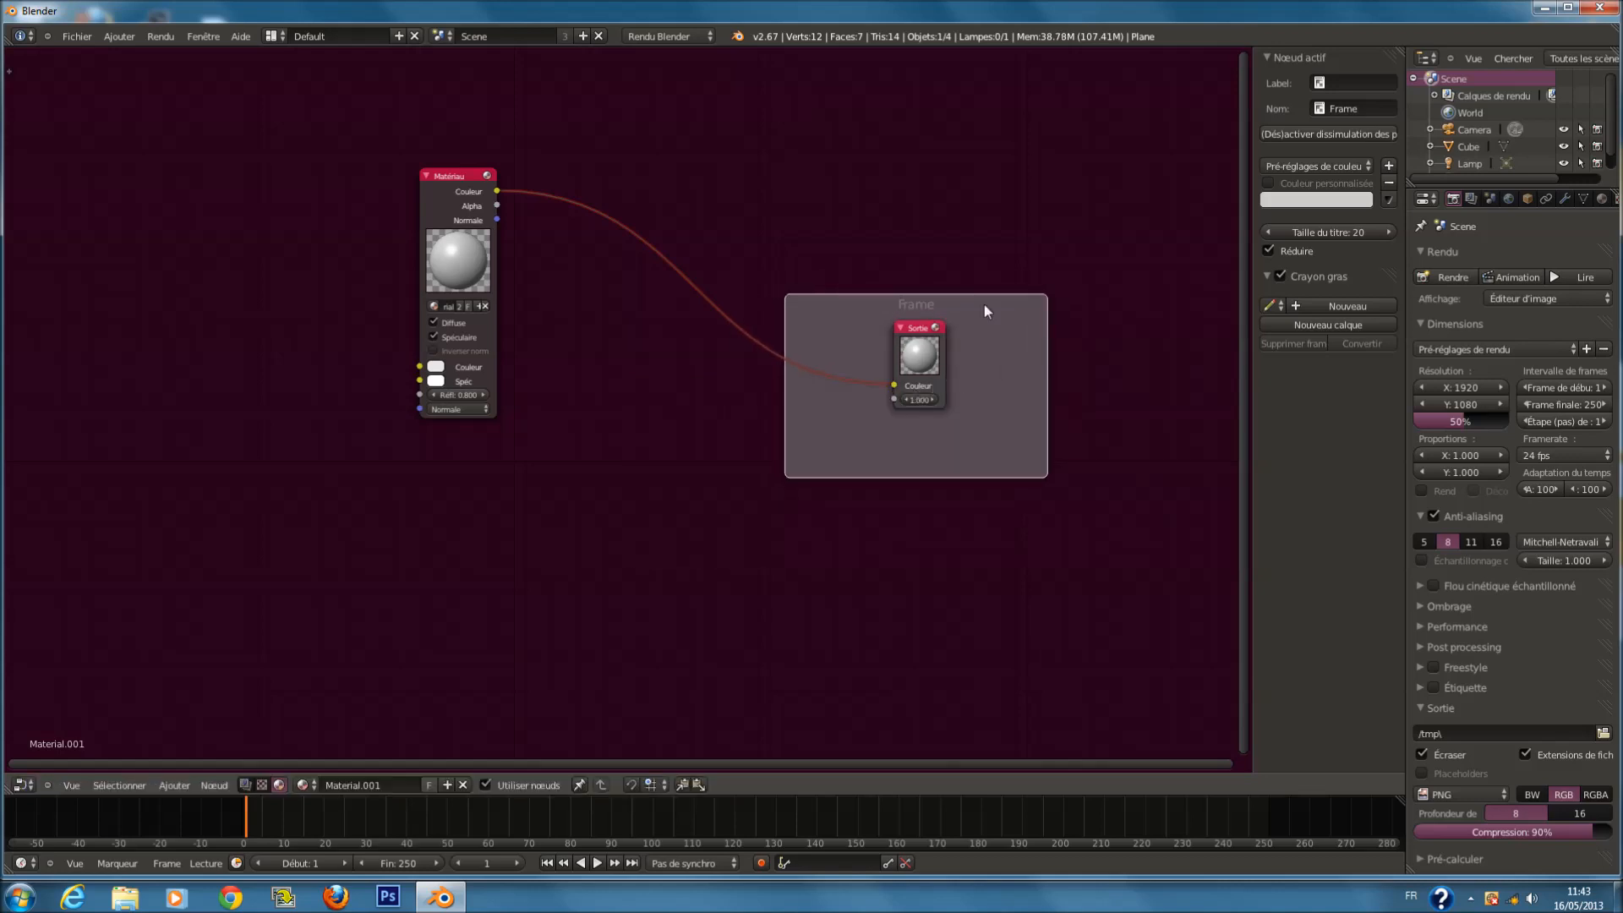
# Try to retitle the frame by setting its node name to sORTIE, and clear that name.
pyautogui.scroll(-2, 529, 411)
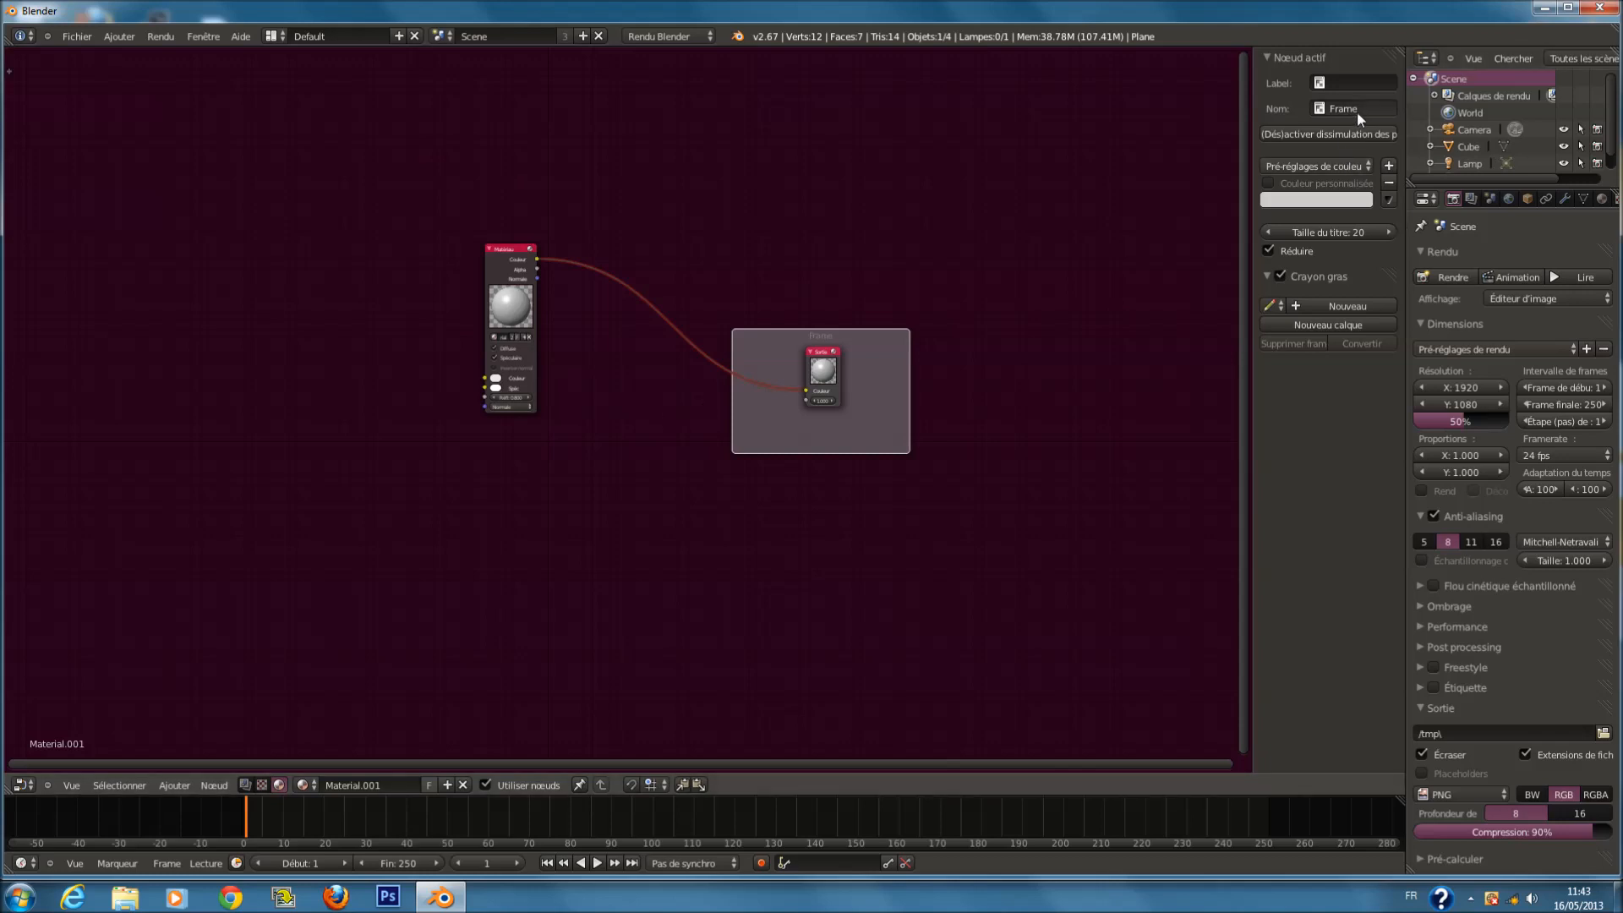
pyautogui.press('BackSpace')
pyautogui.write('sORTIE')
pyautogui.scroll(3, 1079, 284)
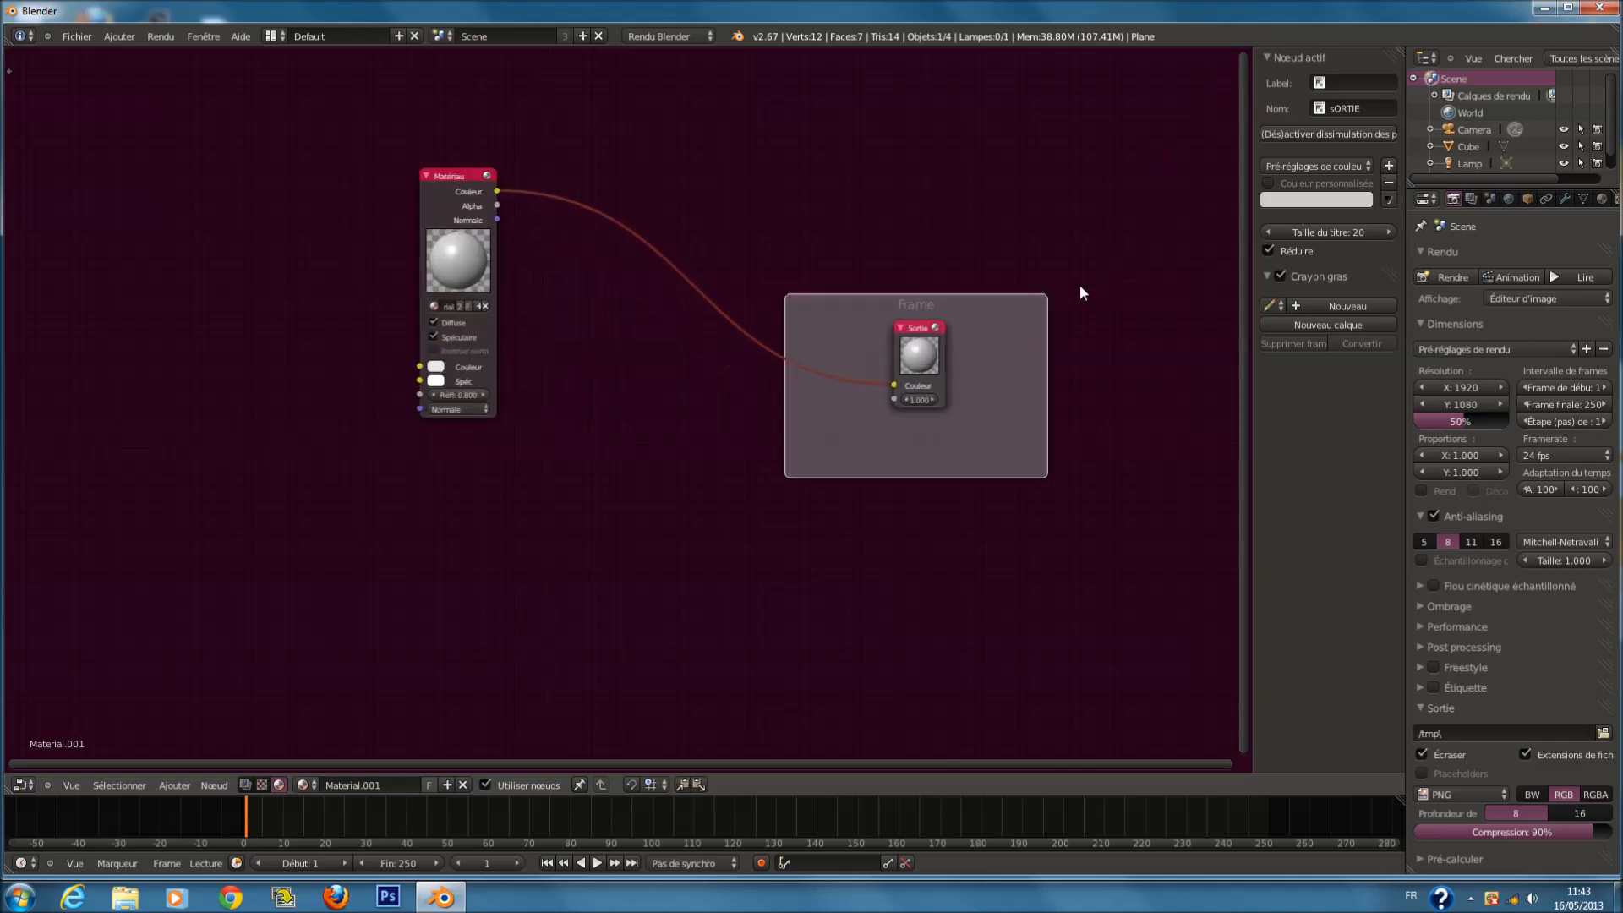
pyautogui.click(1355, 108)
pyautogui.press('BackSpace')
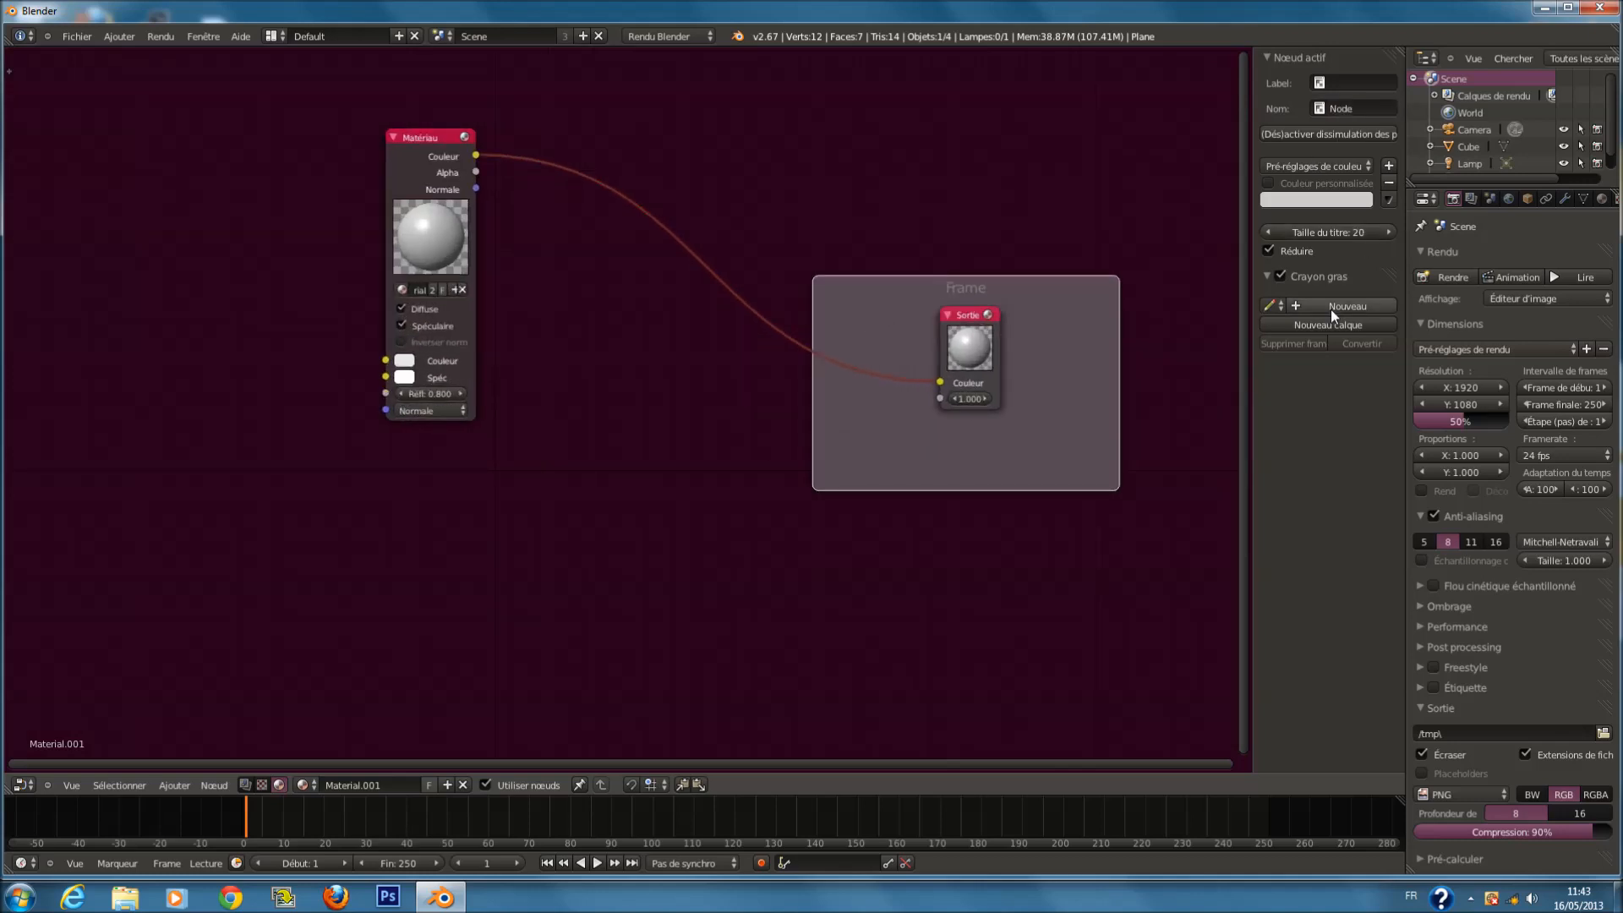
# Label the frame around the output node "Sortie".
pyautogui.click(1340, 84)
pyautogui.write('sORTIZ')
pyautogui.press('Return')
pyautogui.click(1337, 88)
pyautogui.write('Sortie')
pyautogui.press('Return')
# Delete the frame labelled Sortie while keeping the node inside it.
pyautogui.scroll(-1, 1052, 398)
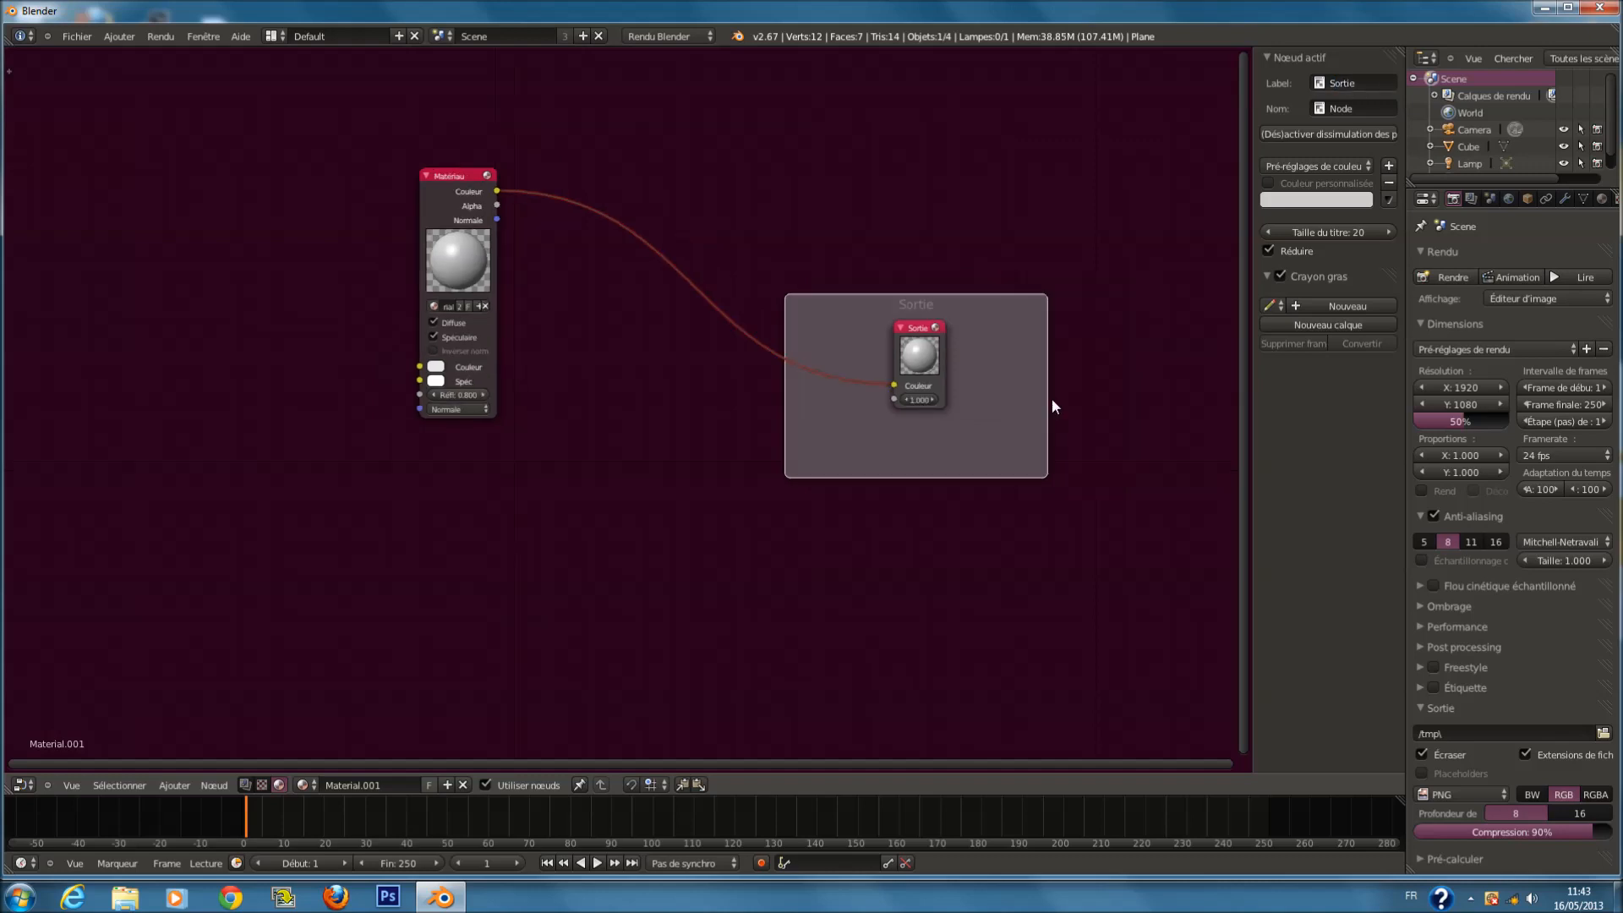
pyautogui.press('x')
pyautogui.press('Home')
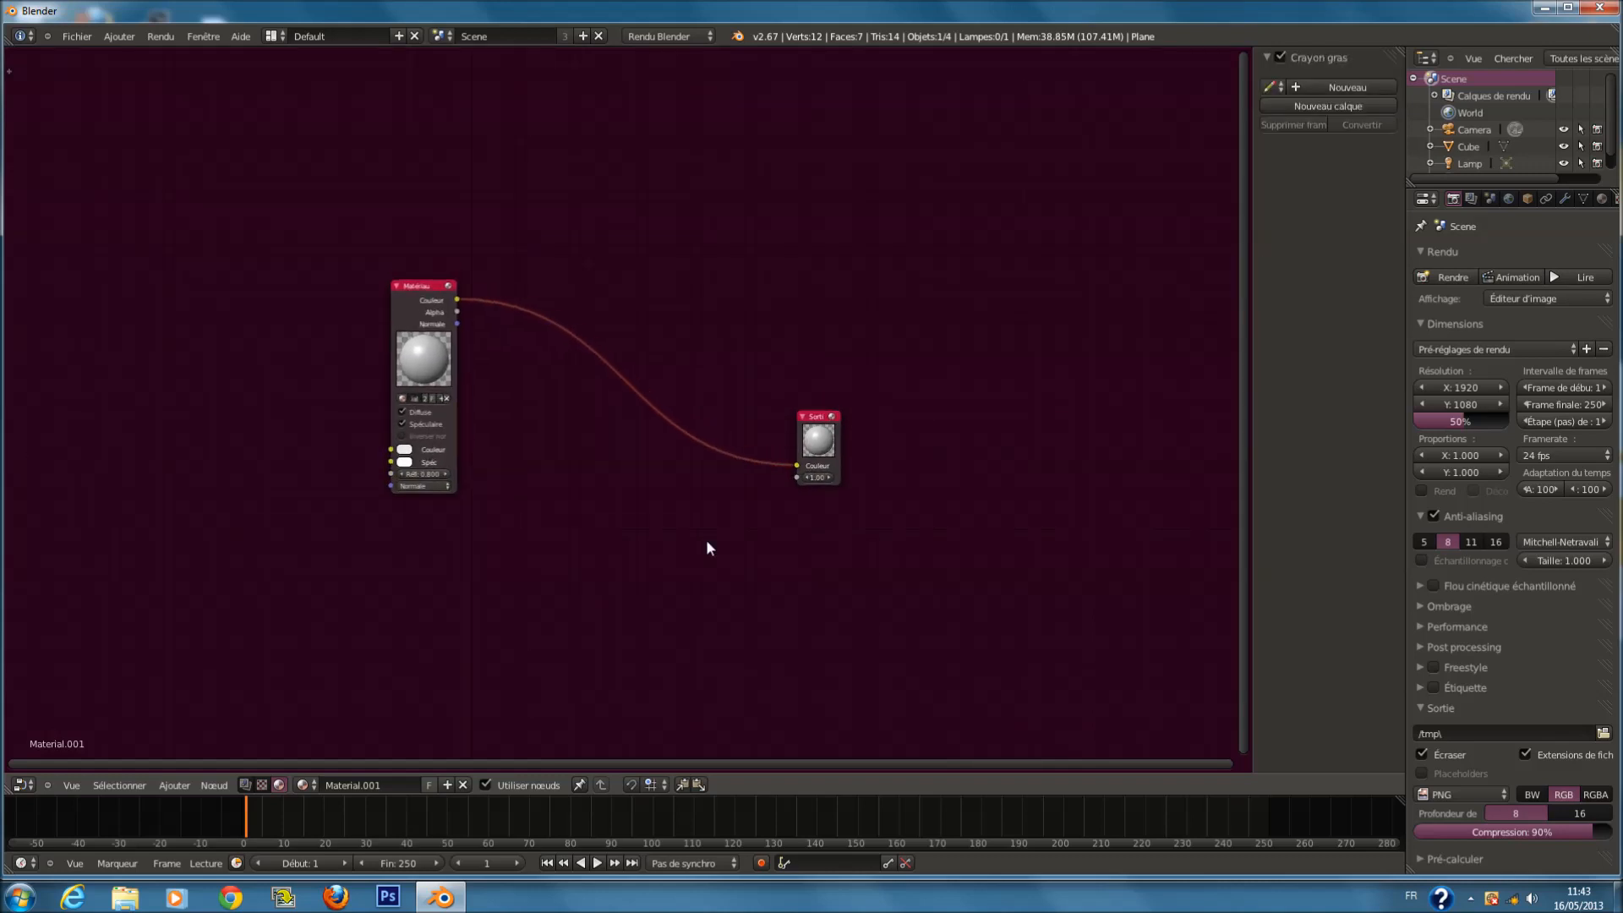
# Switch the node editor area to the 3D view of the cube and plane through the camera.
pyautogui.click(20, 784)
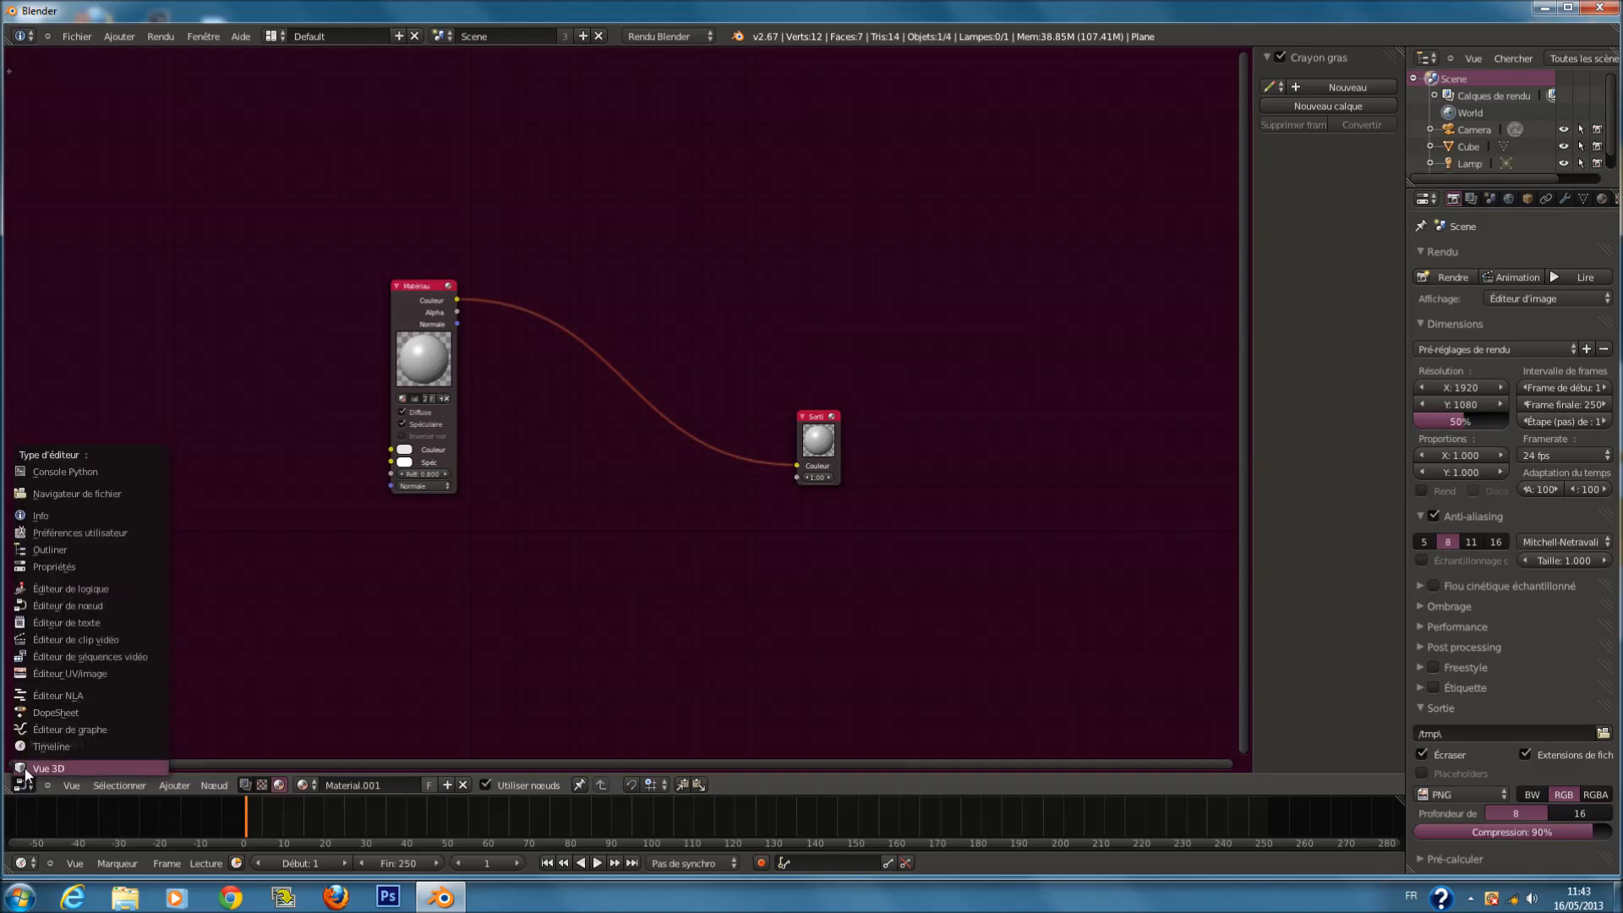
pyautogui.click(29, 769)
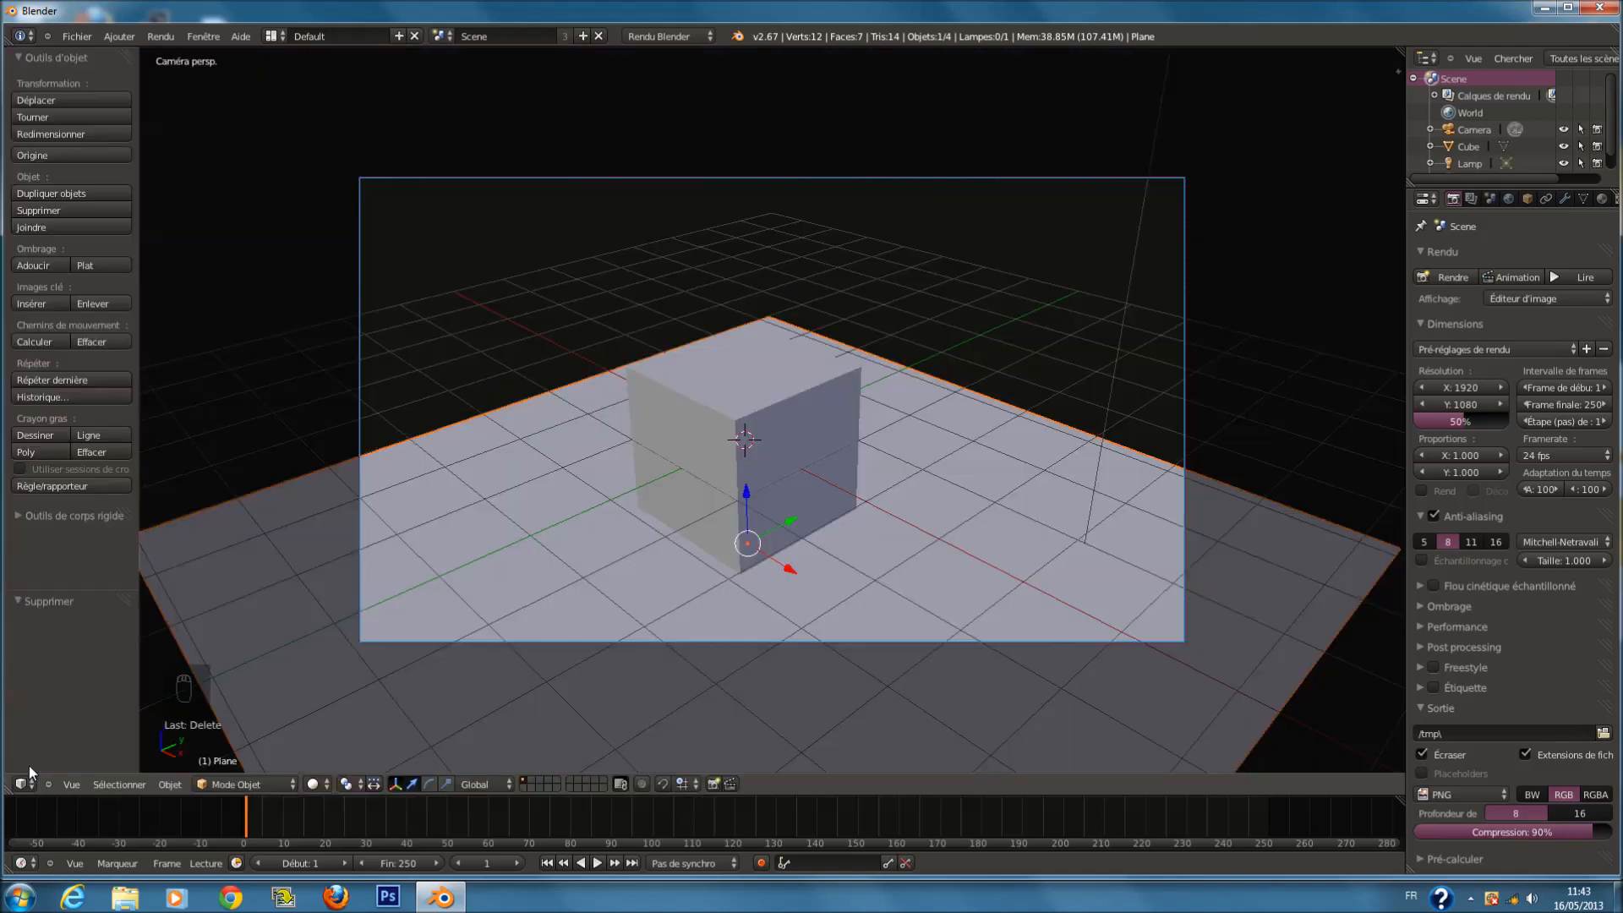
pyautogui.scroll(-3, 808, 546)
pyautogui.scroll(2, 813, 554)
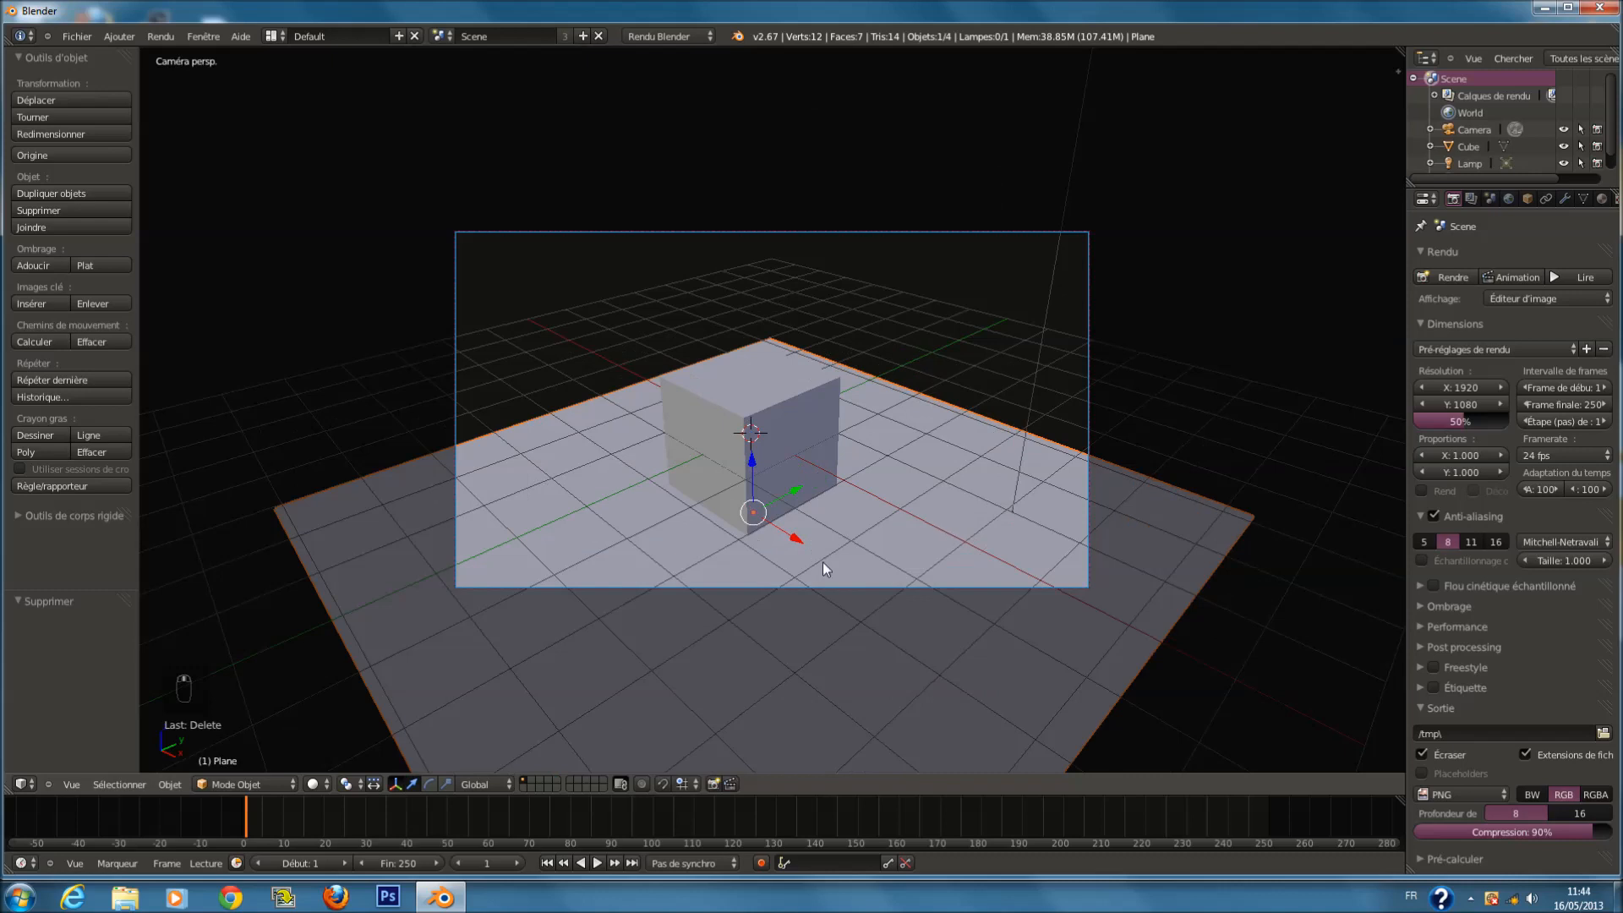
pyautogui.scroll(1, 823, 562)
pyautogui.scroll(-1, 1139, 662)
pyautogui.scroll(1, 789, 592)
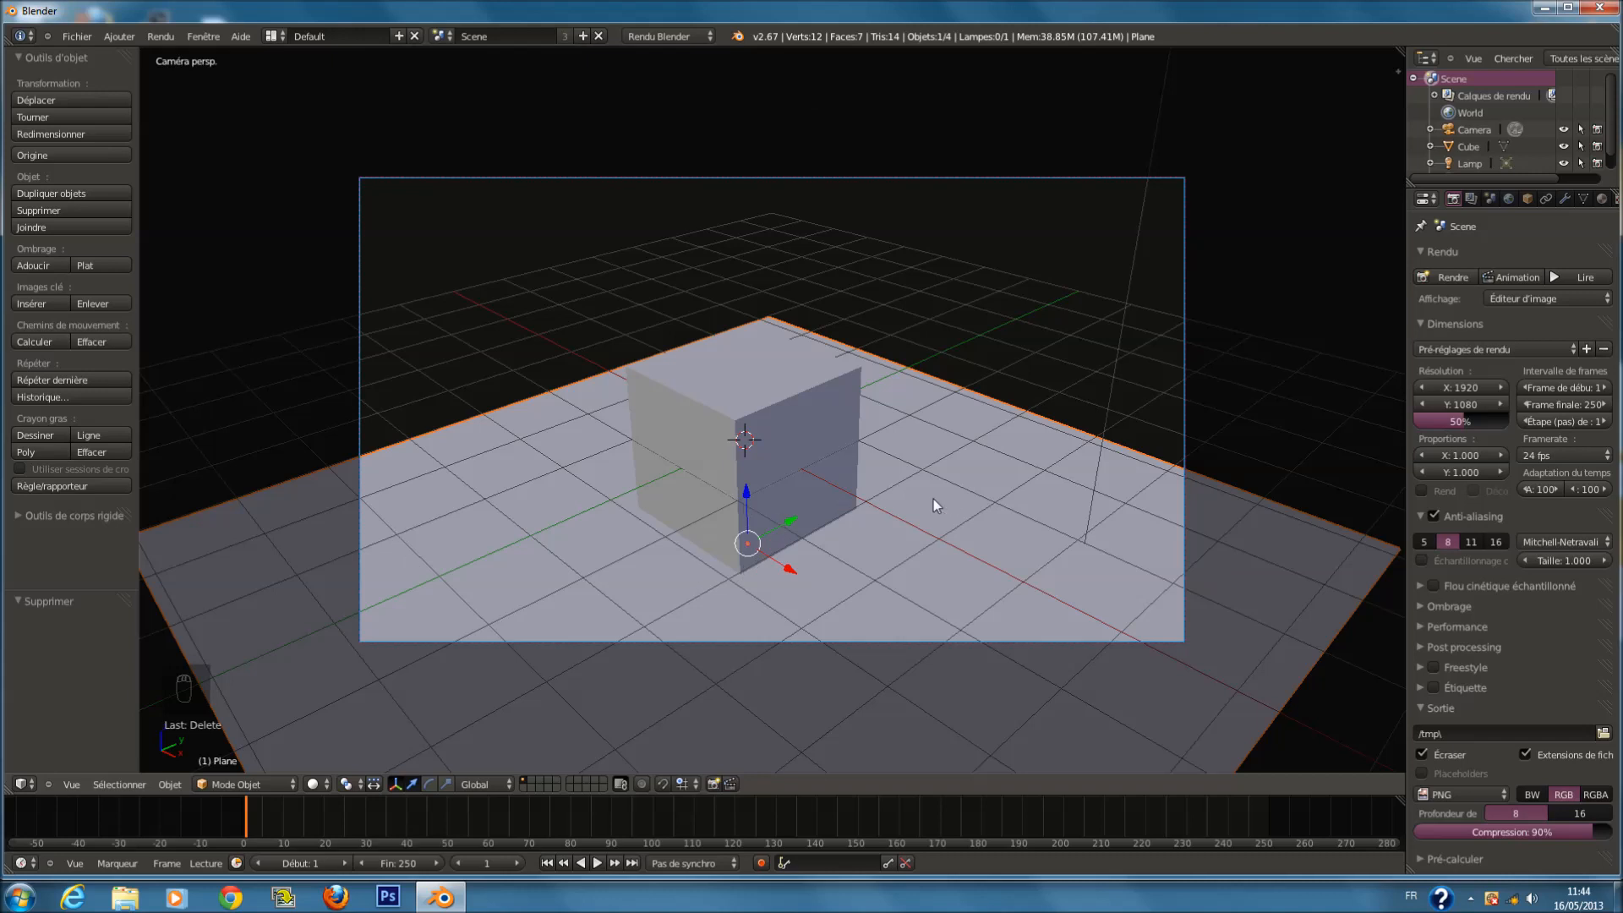
pyautogui.scroll(1, 1149, 491)
pyautogui.scroll(-1, 1150, 490)
# Widen the outliner and properties areas, and minimise the program to show the desktop.
pyautogui.moveTo(1403, 430); pyautogui.dragTo(1291, 419)
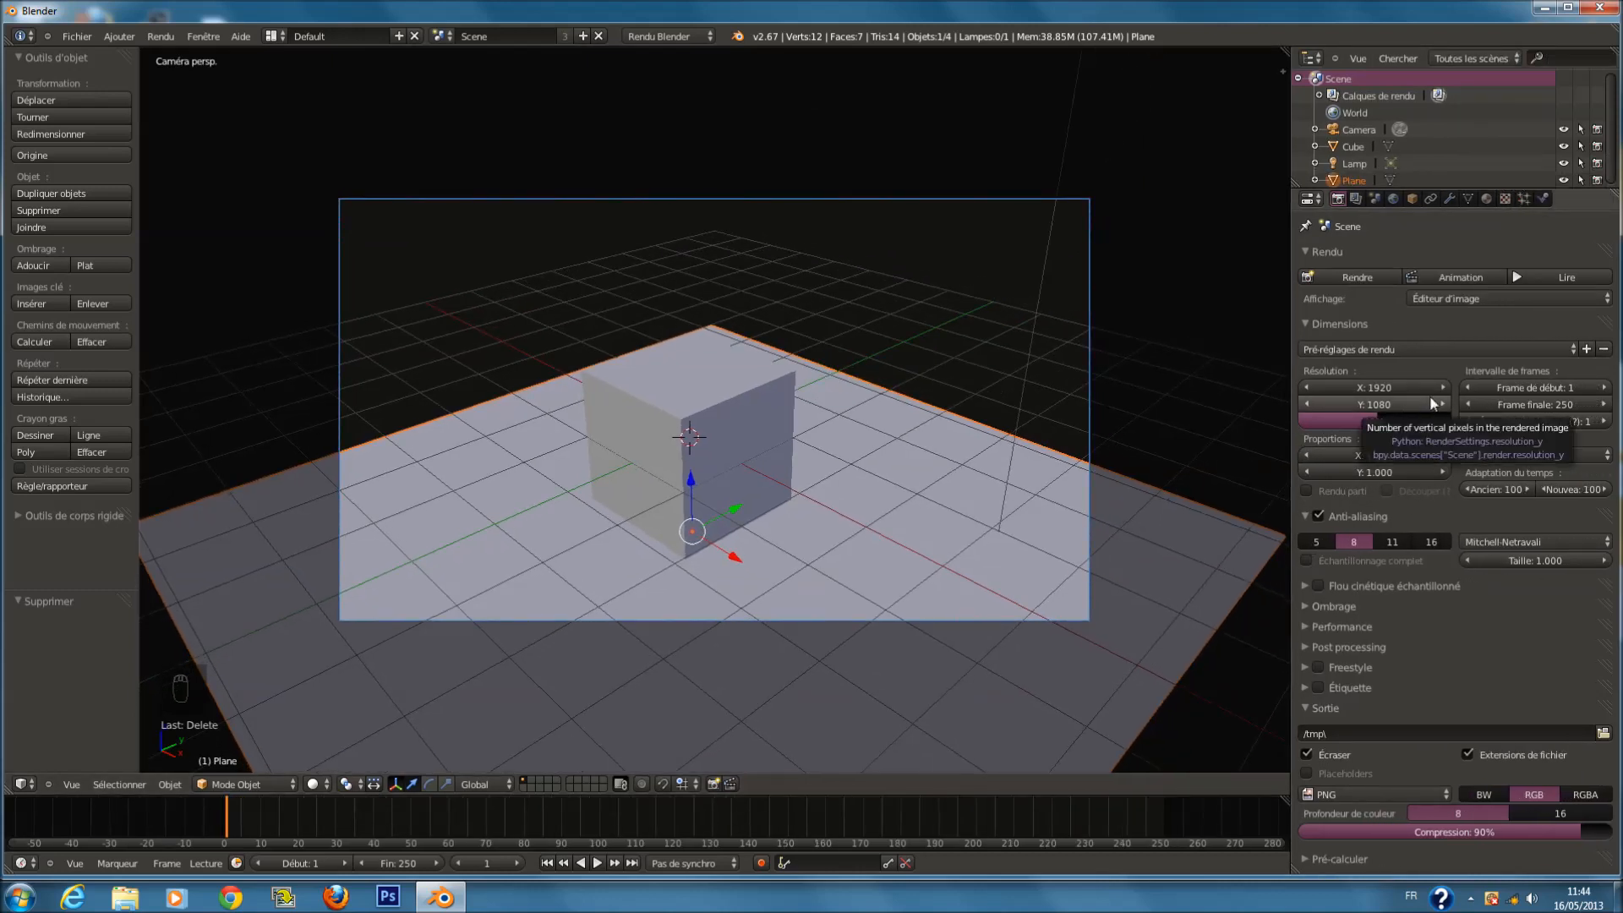
pyautogui.click(1544, 10)
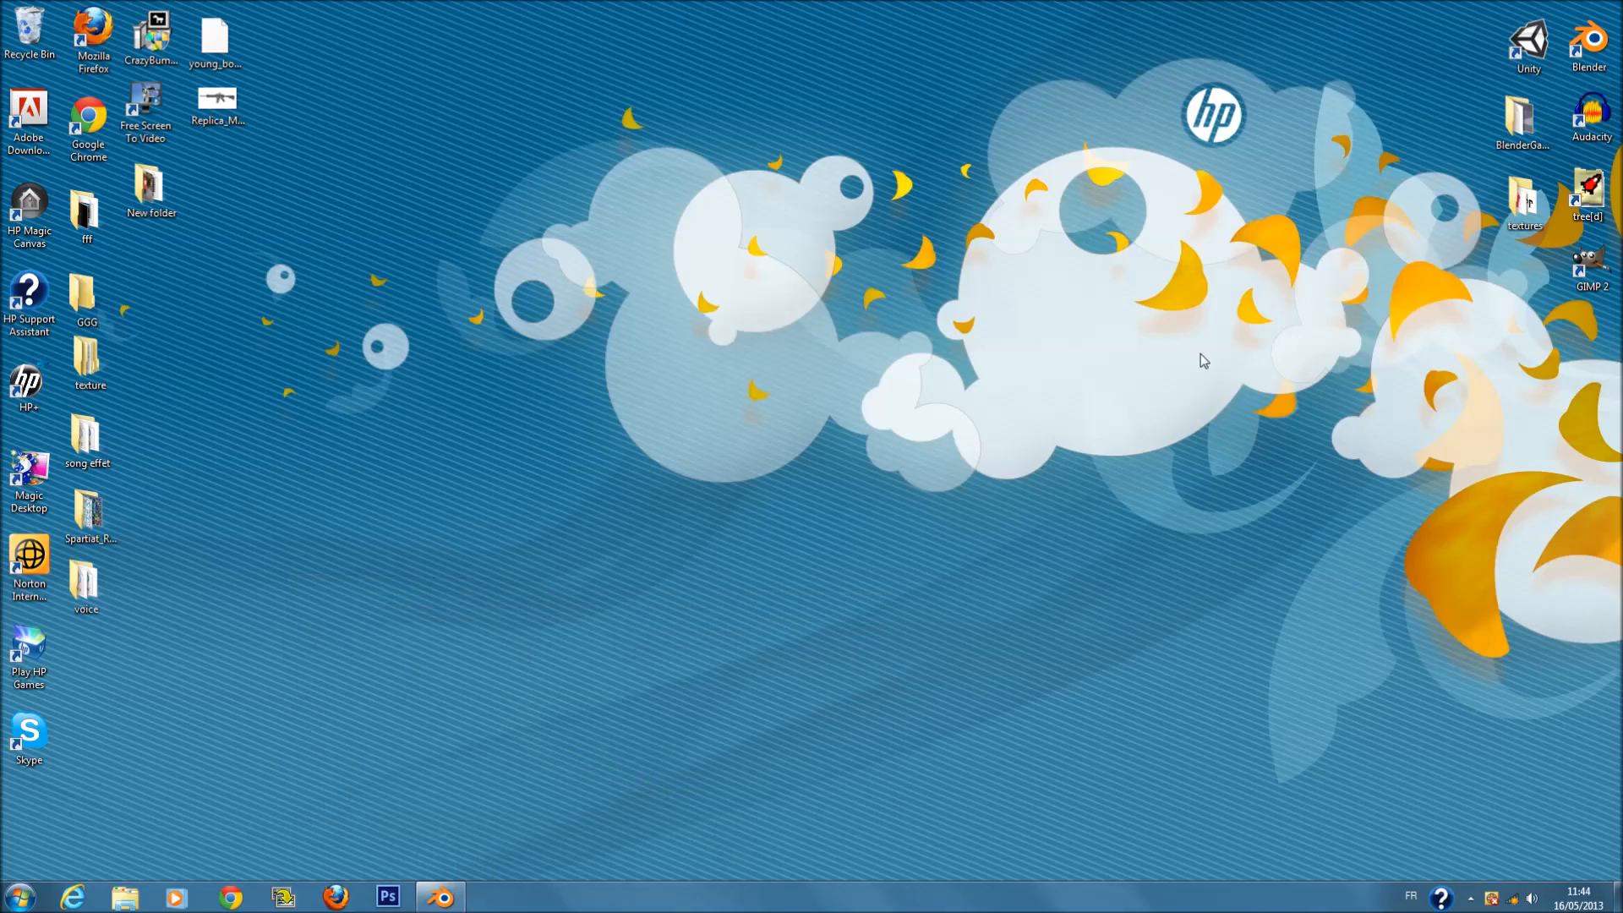